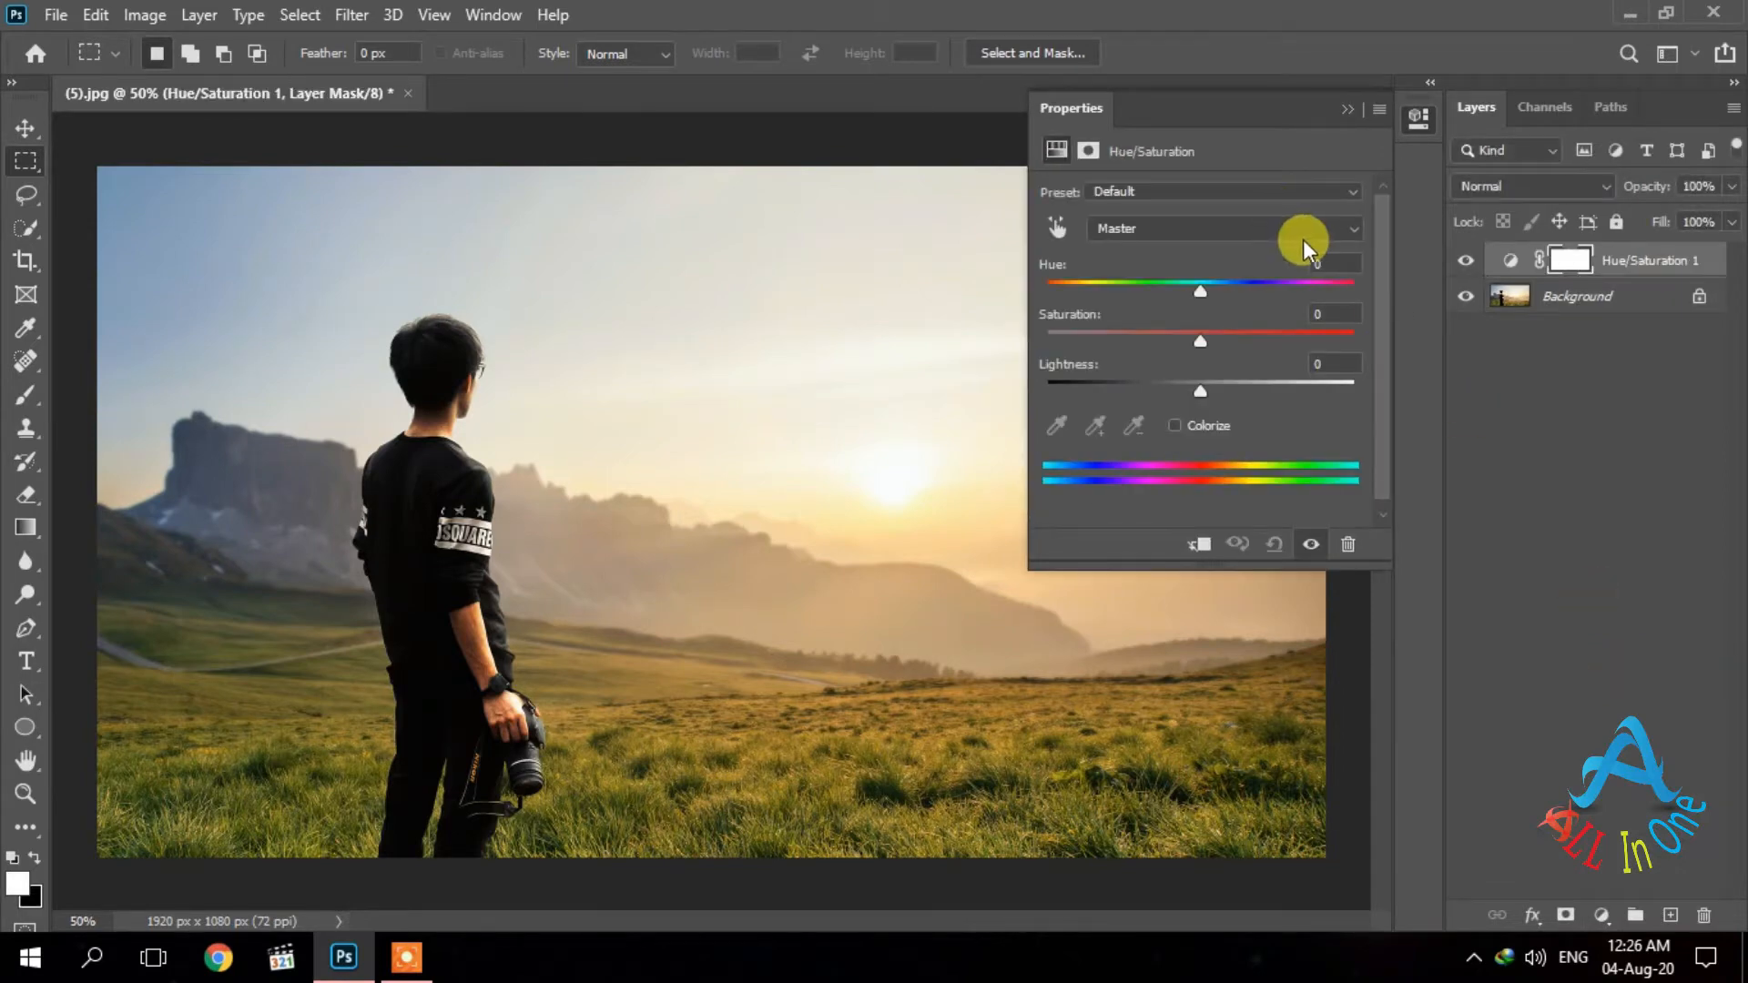
Set the hue of the Hue/Saturation adjustment to -30 and collapse its settings.
left_click(1321, 262)
type("-30")
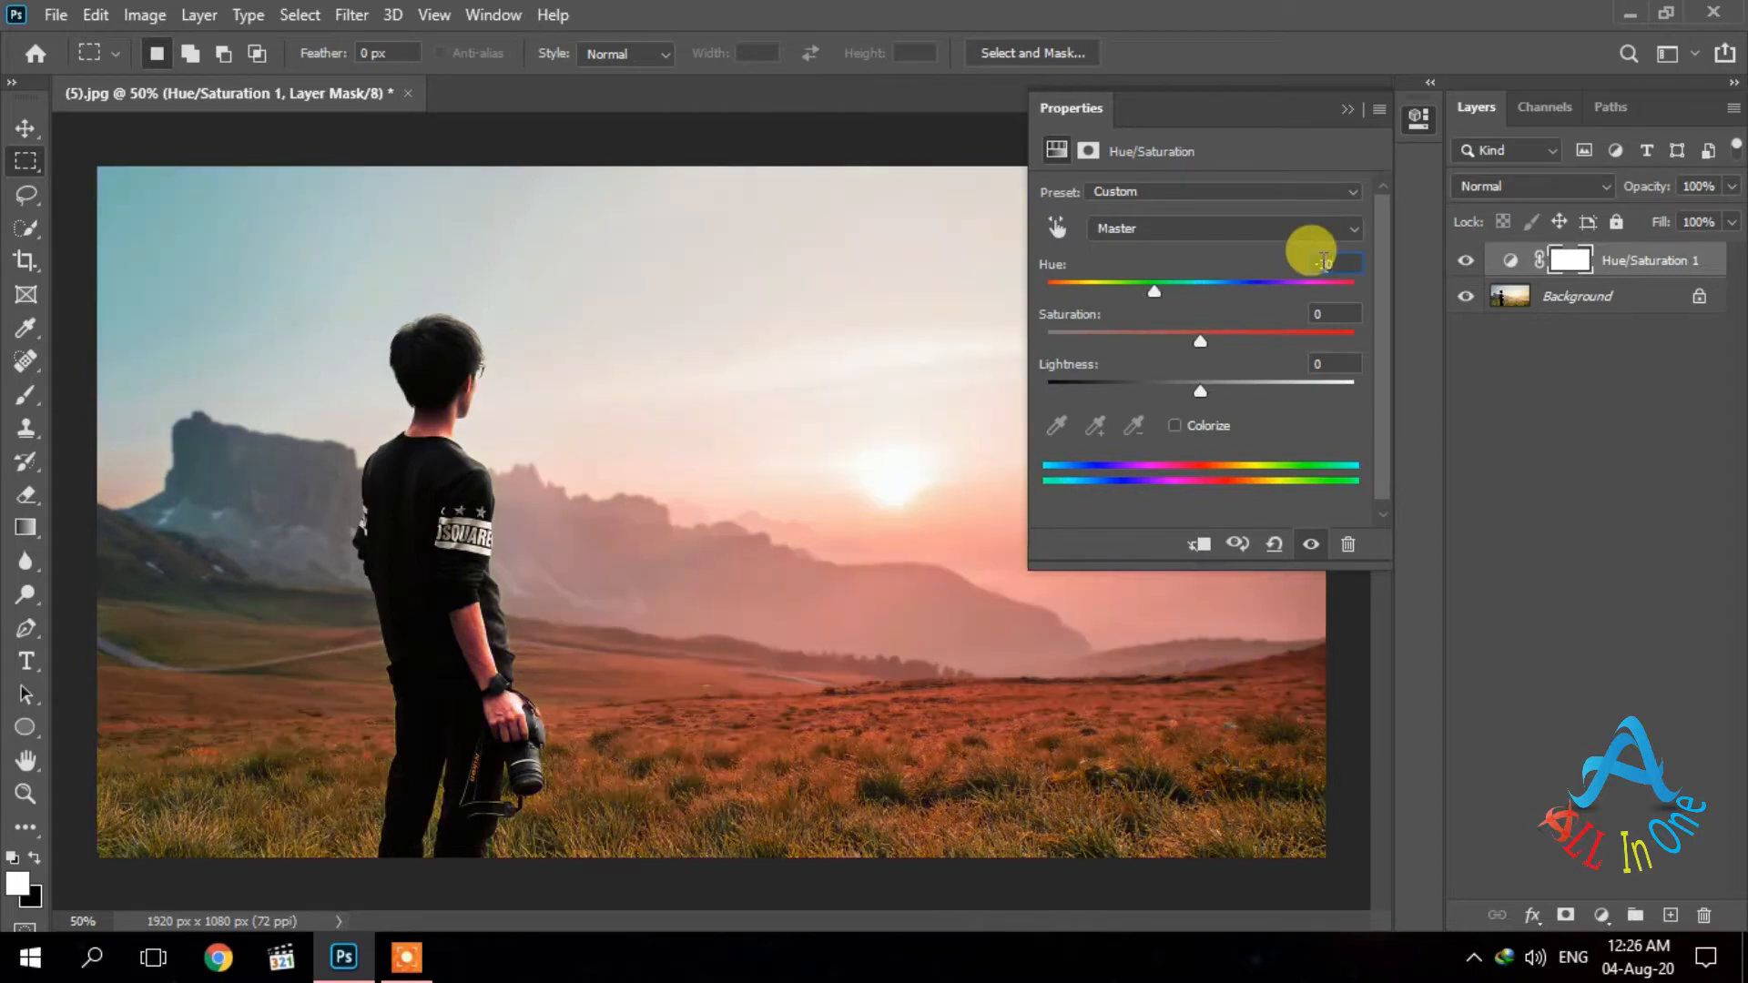
left_click(1525, 383)
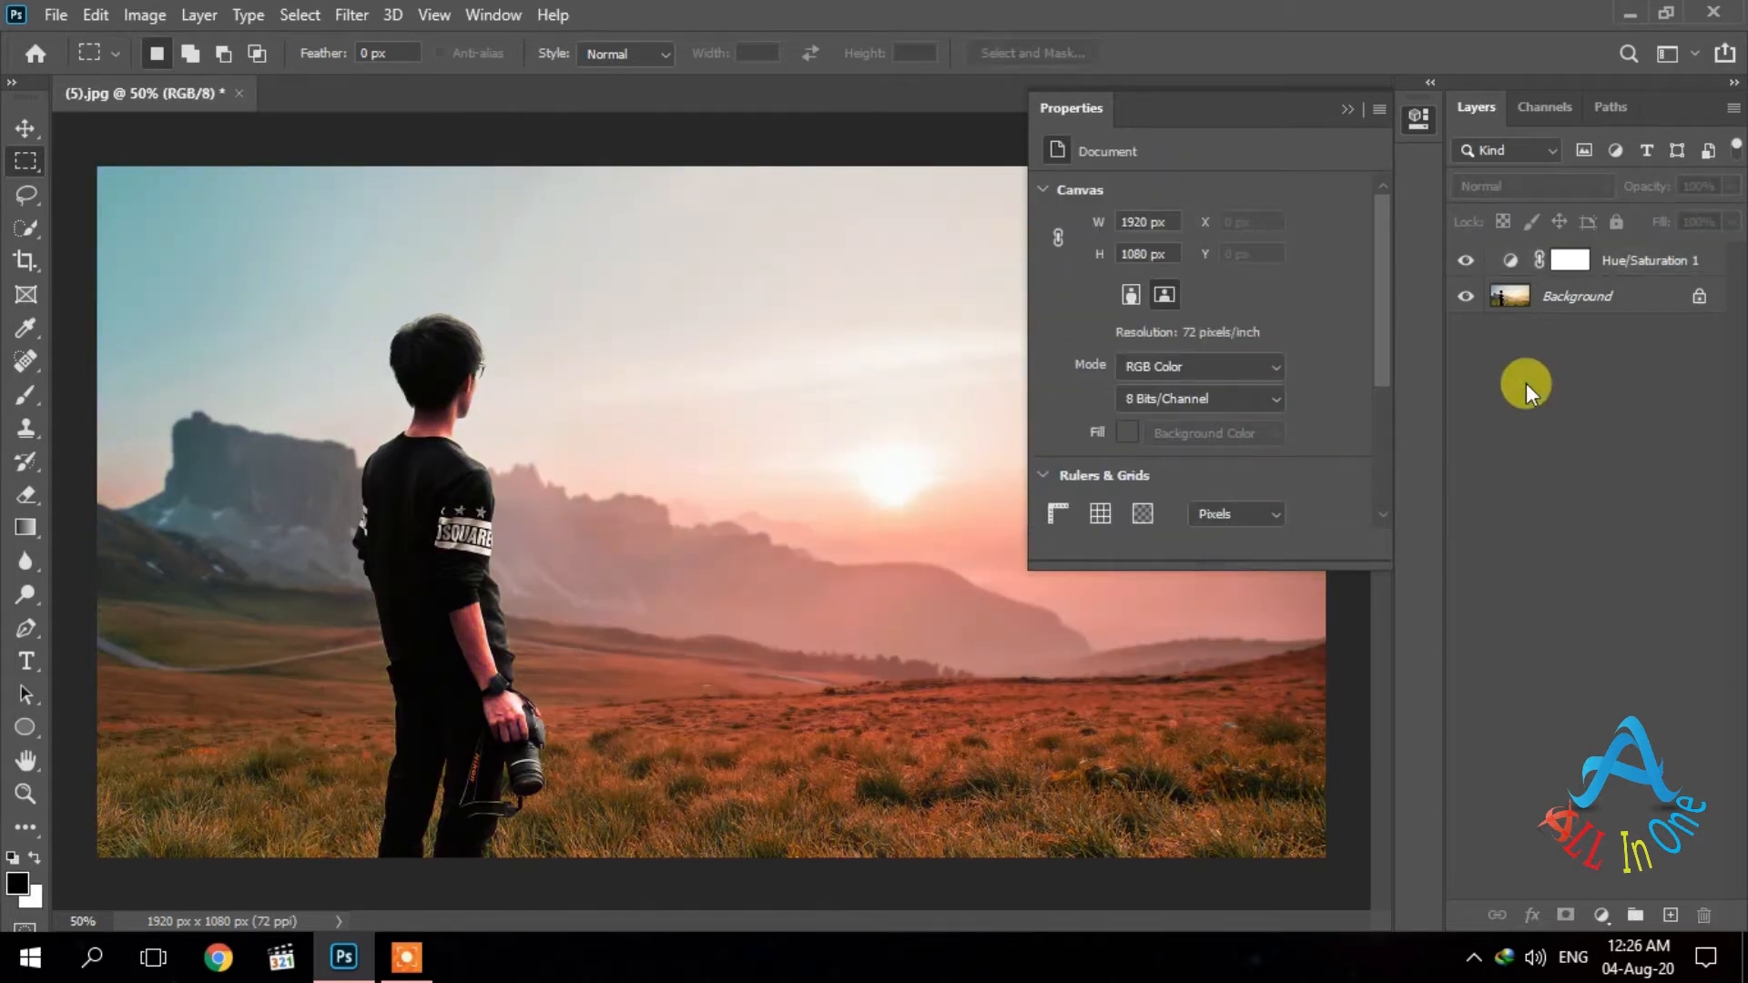
left_click(1348, 110)
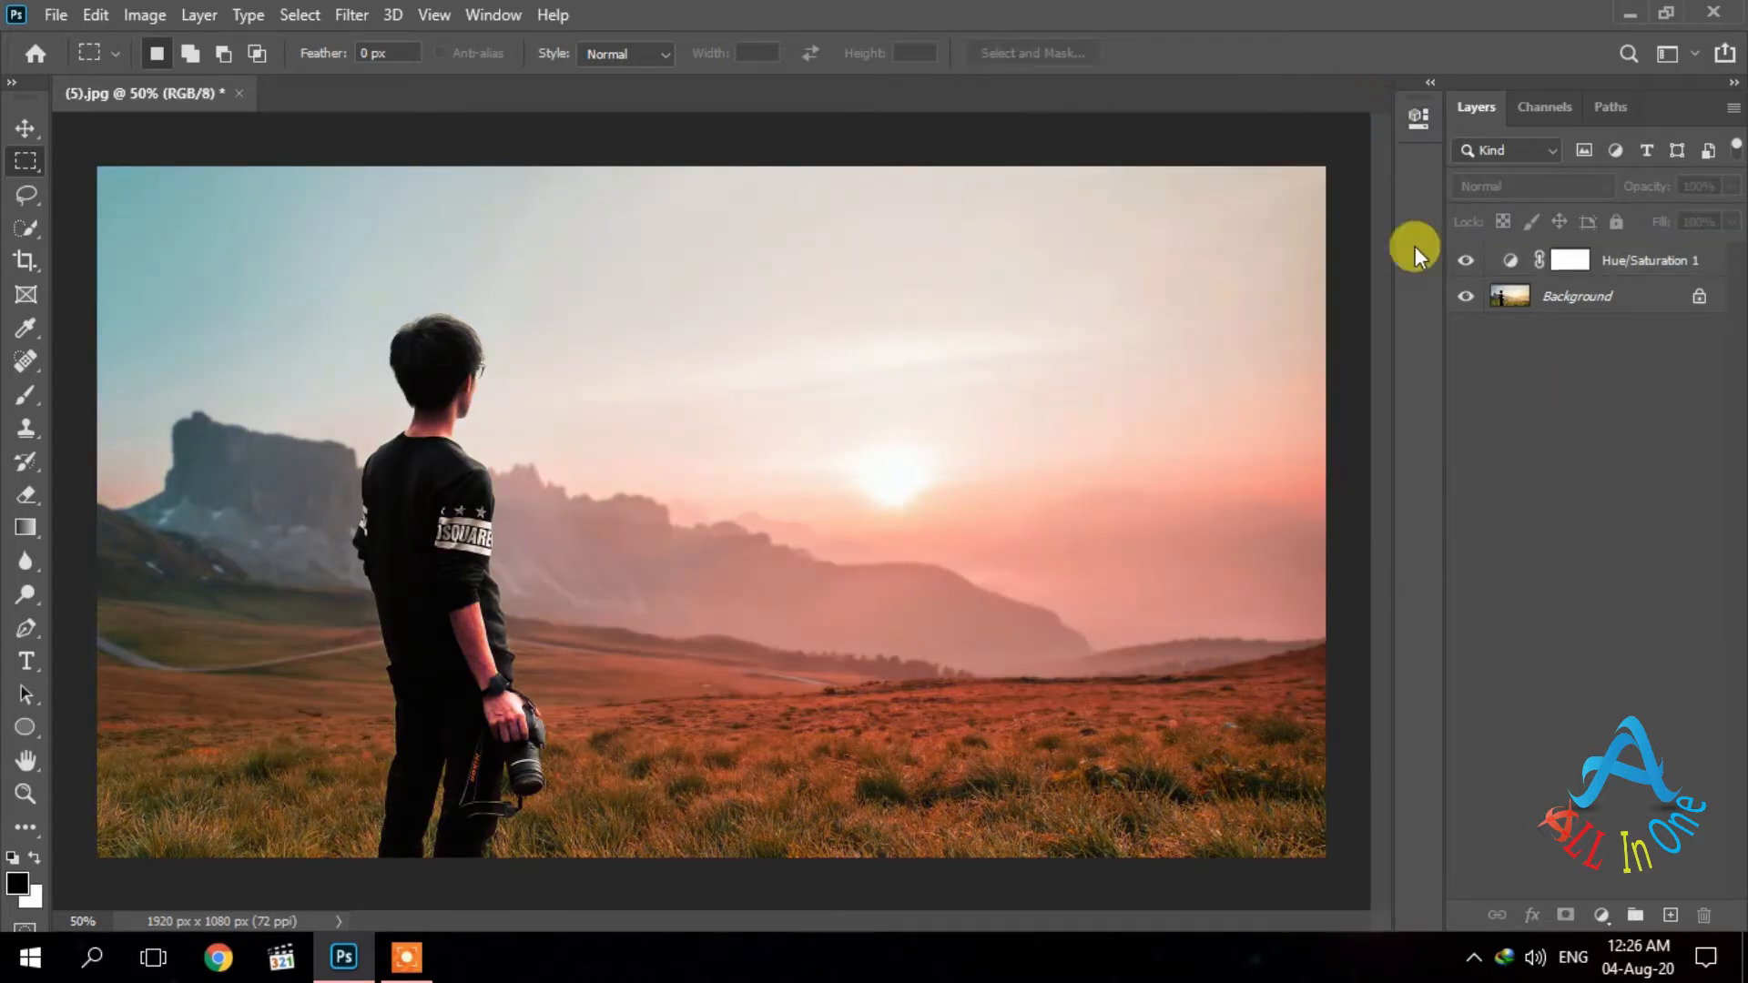
Add a Photo Filter adjustment using Cooling Filter (82) at 100% density and set the layer's opacity to 30%.
left_click(1601, 915)
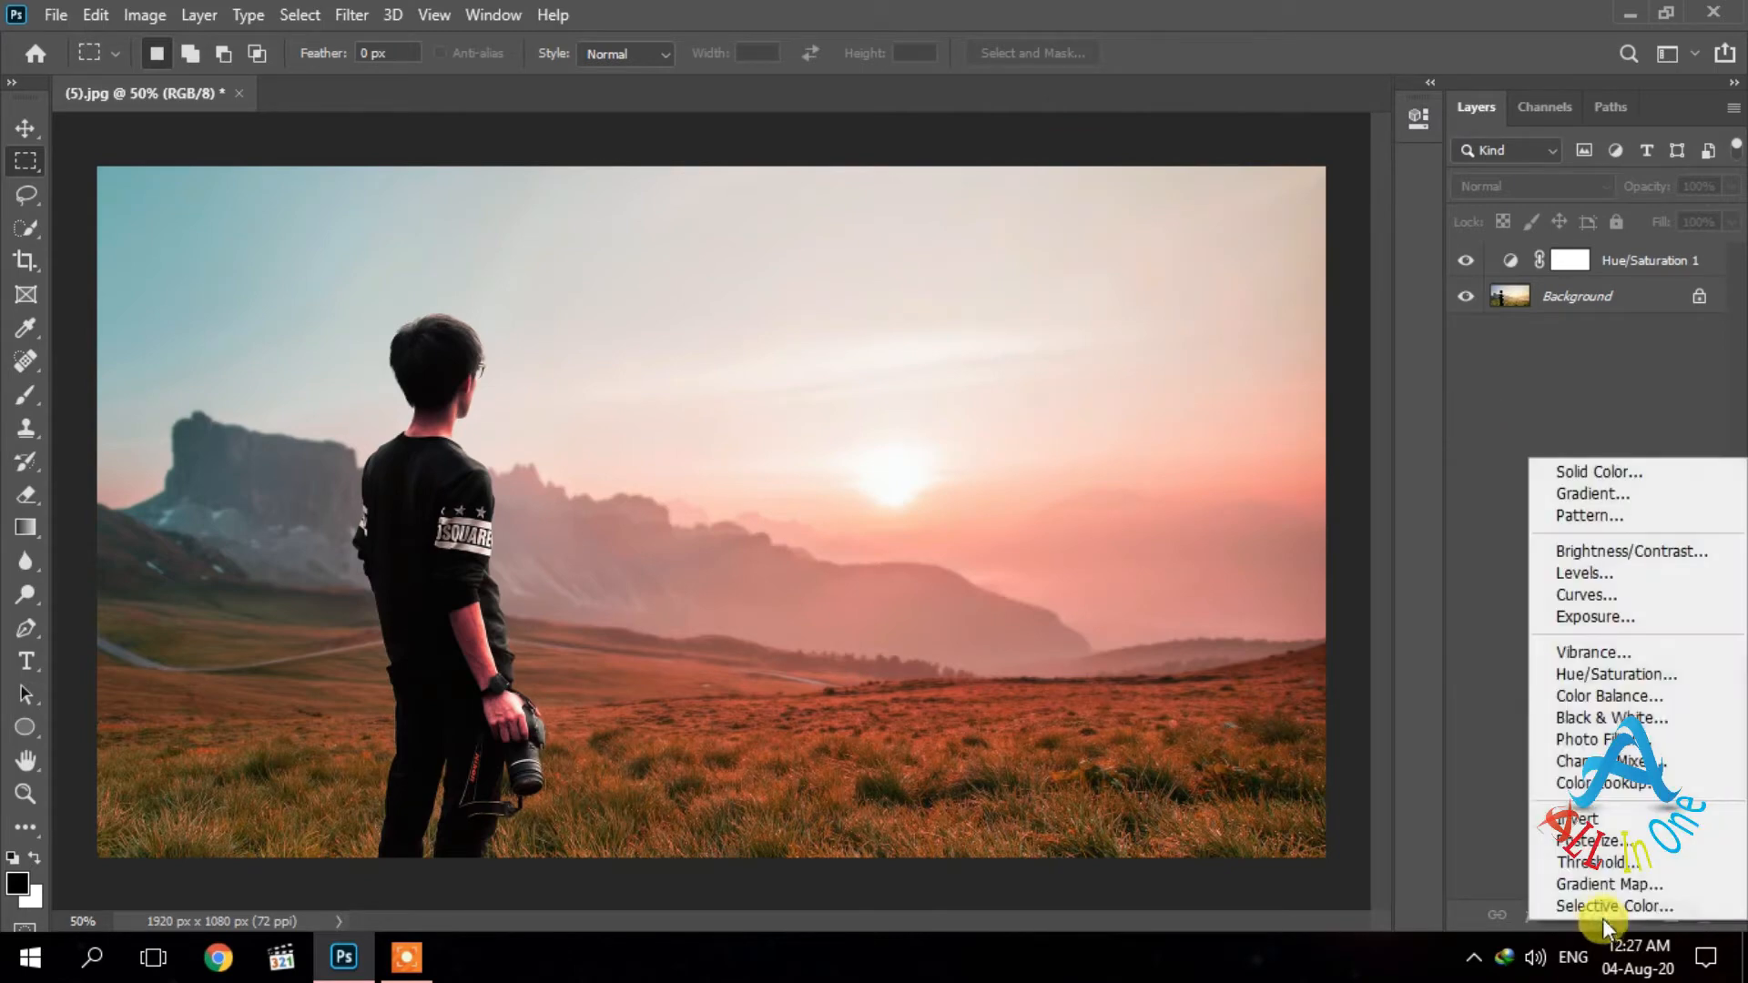
left_click(1634, 739)
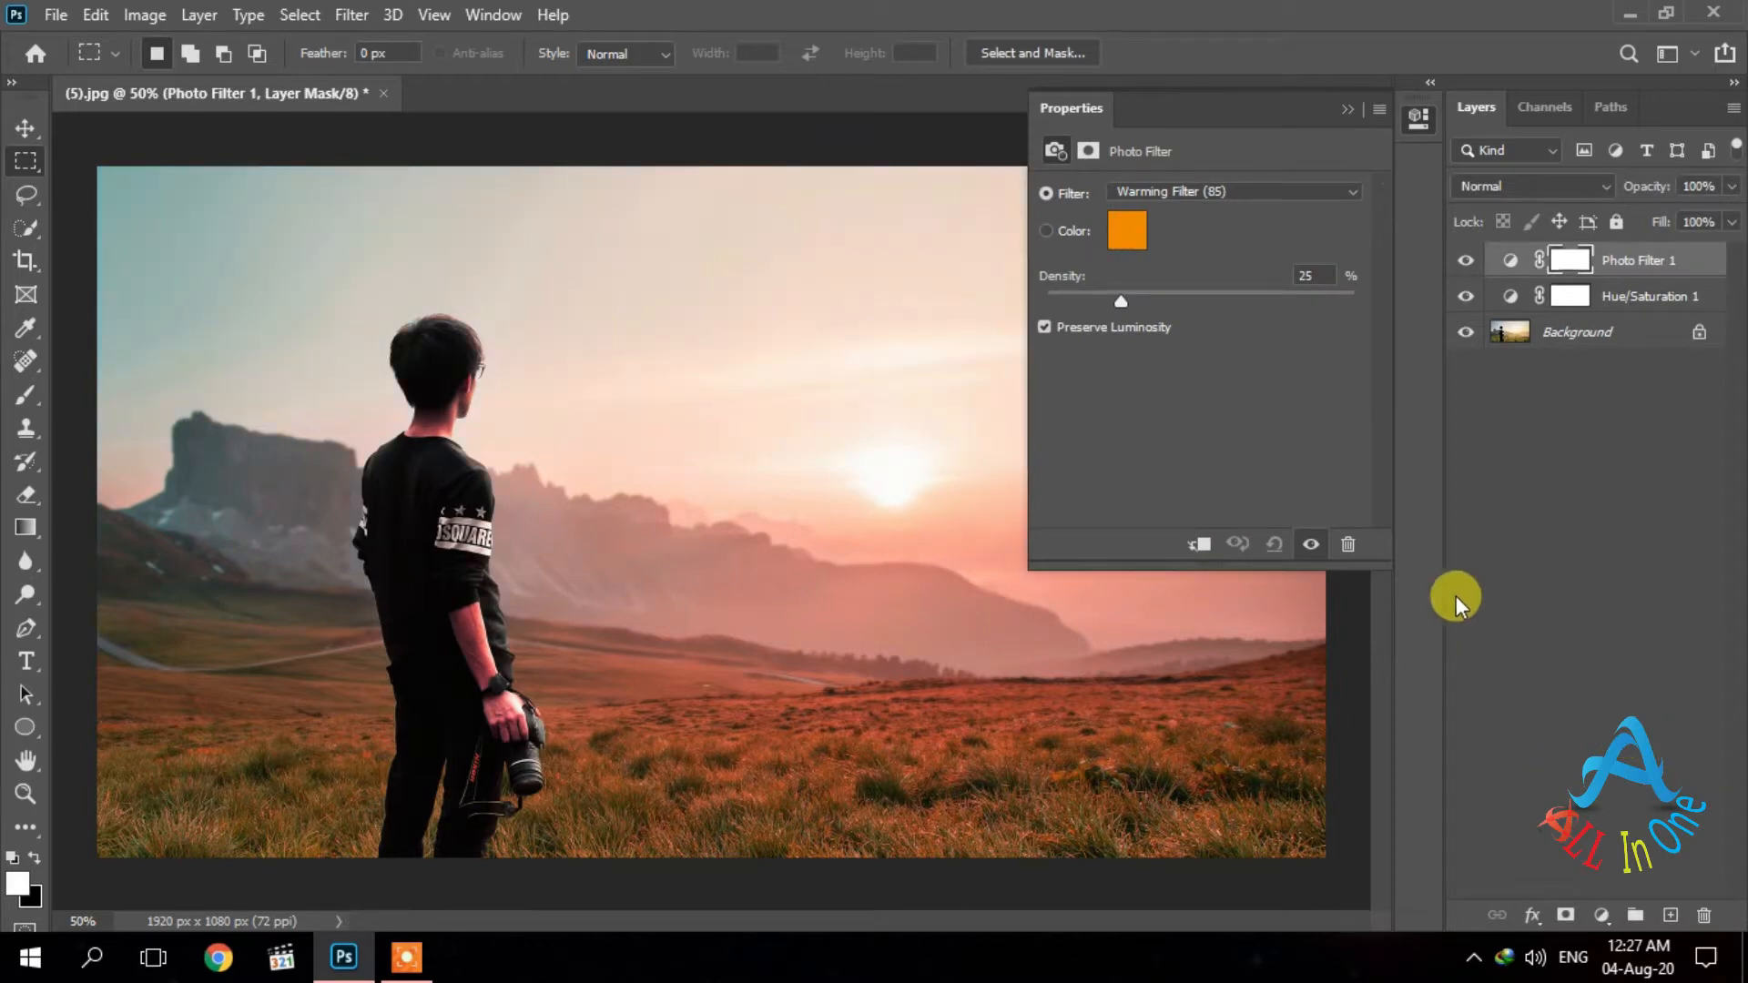
left_click(1271, 193)
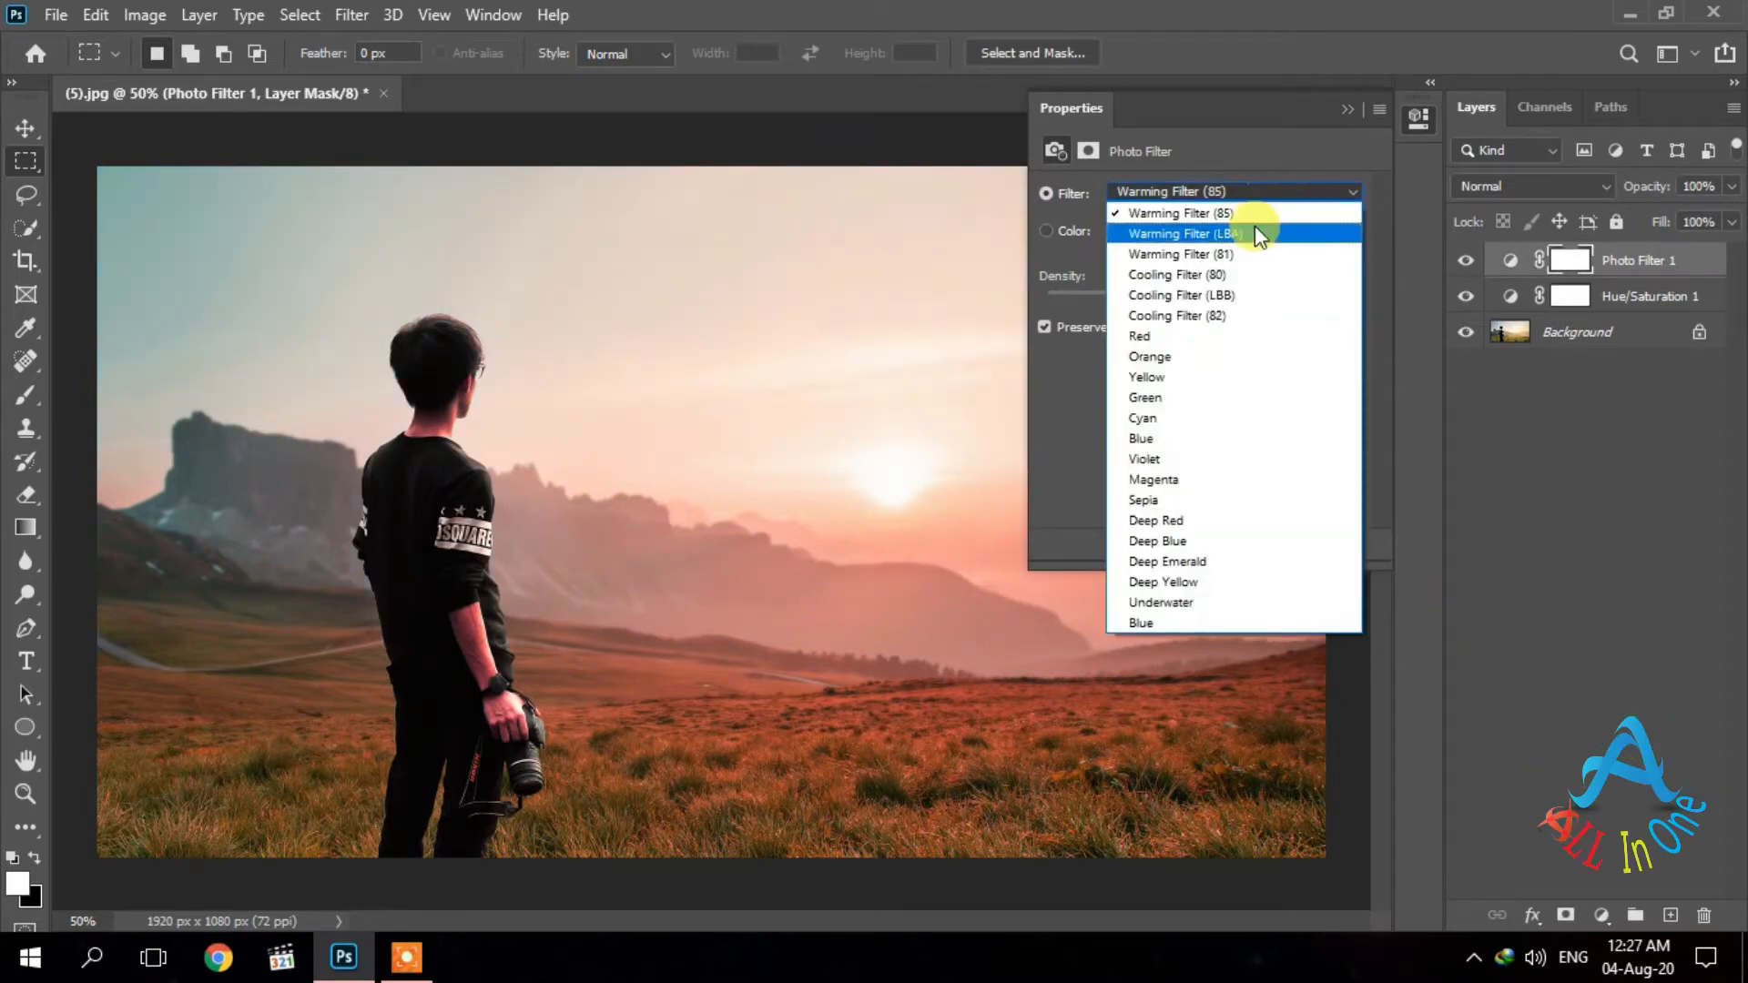
left_click(1232, 315)
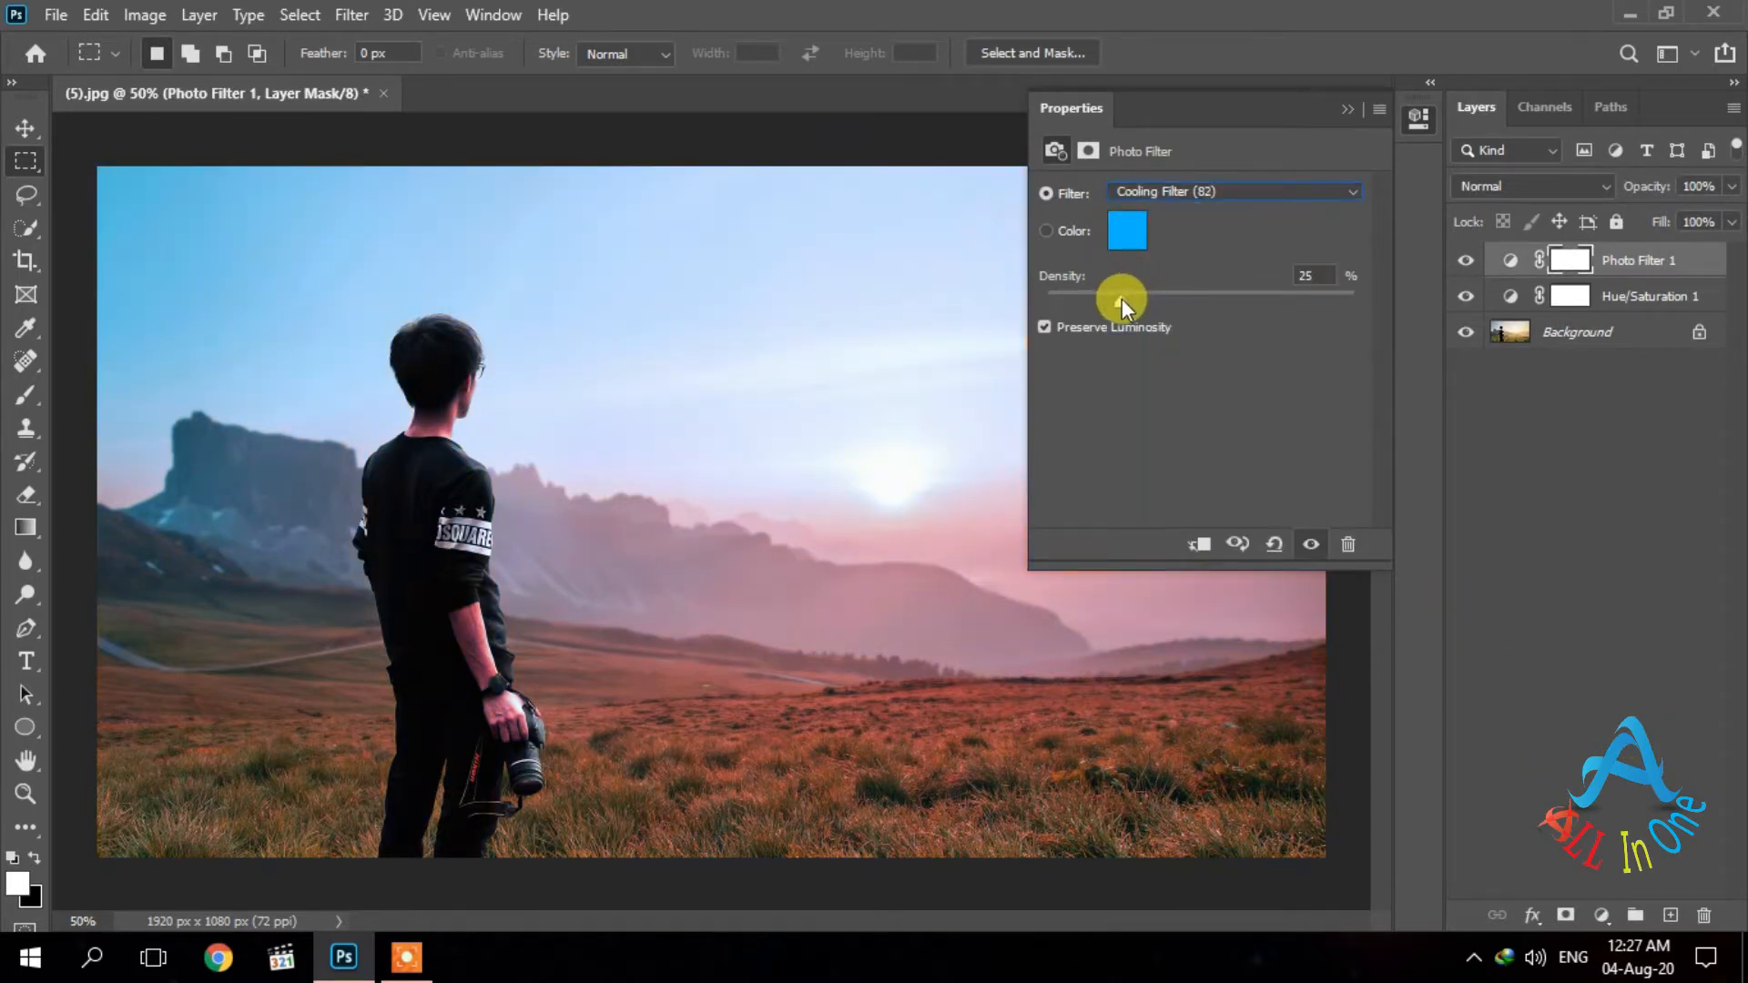
left_click_drag(1311, 293, 1344, 297)
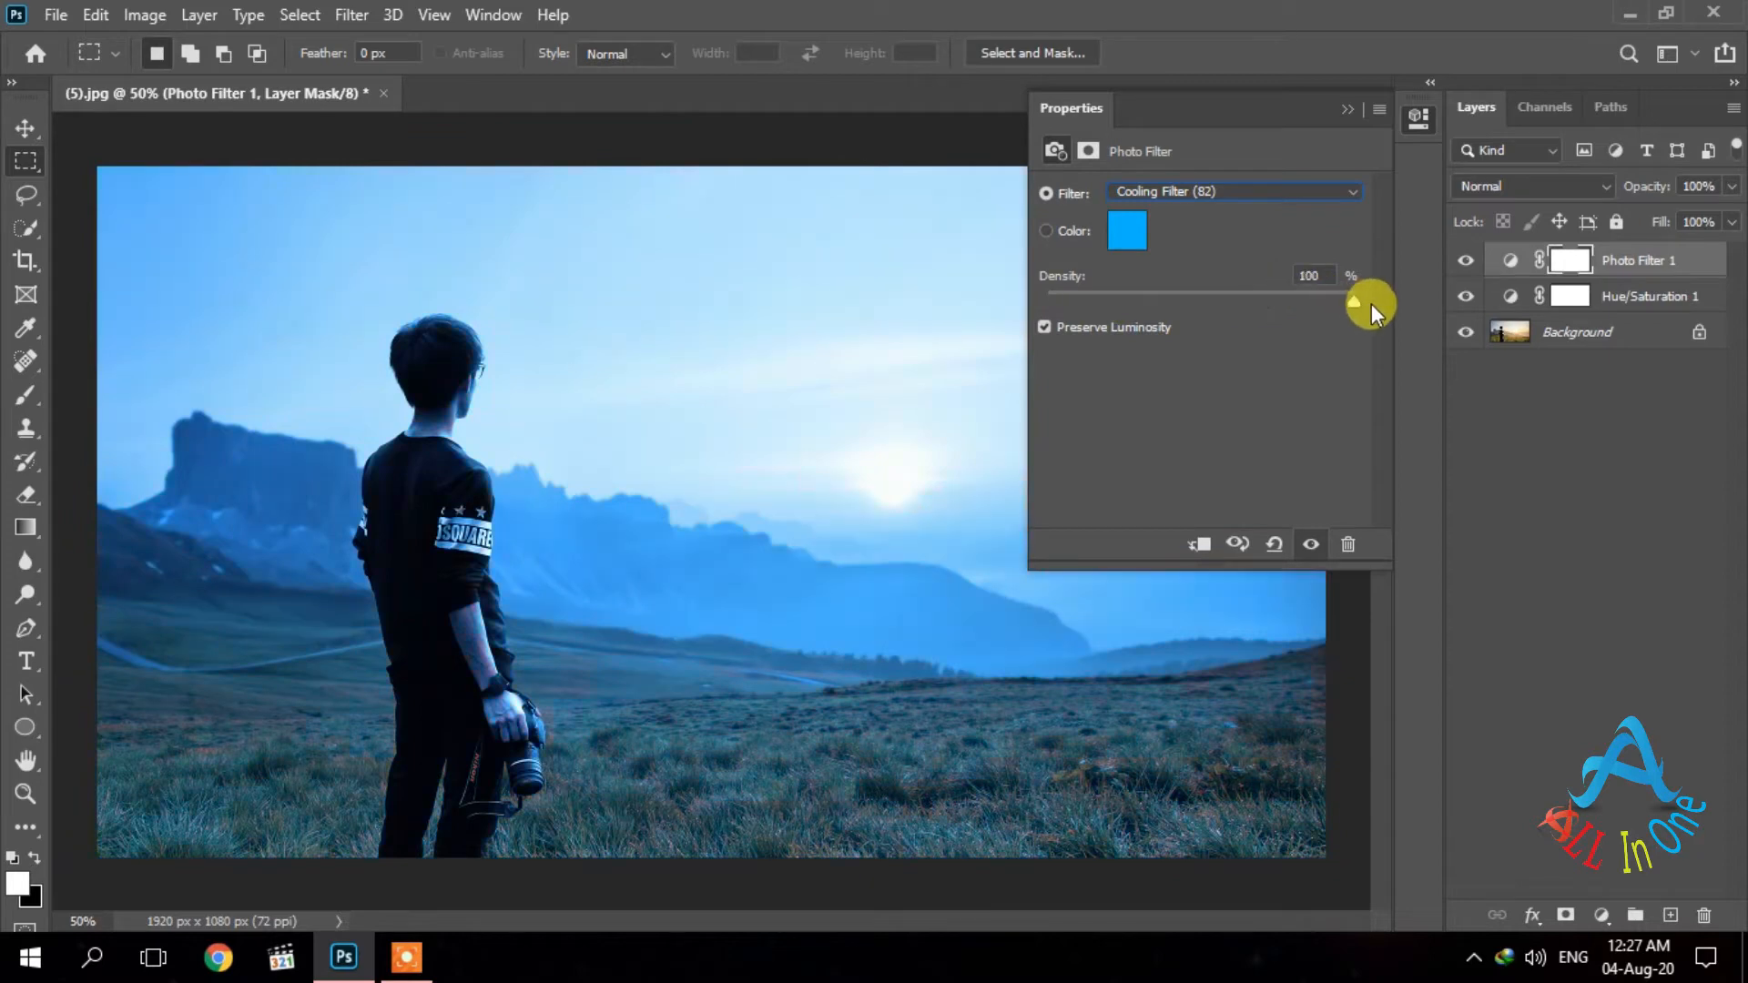
left_click(1348, 110)
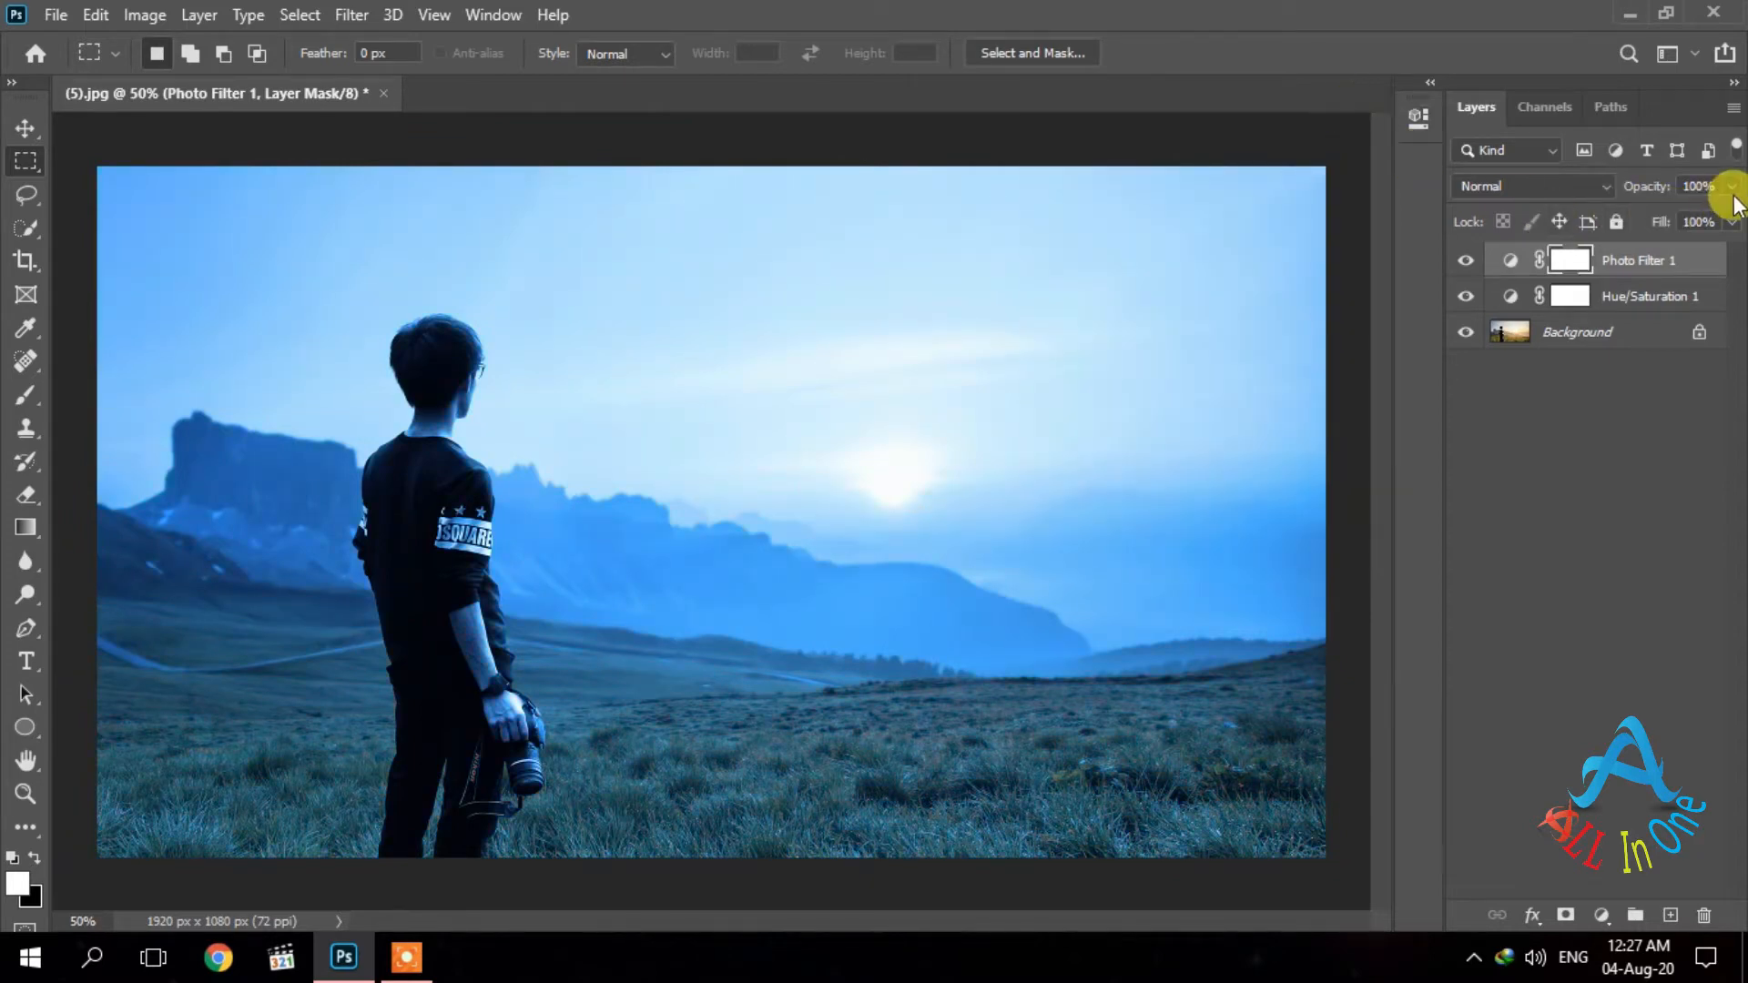
left_click_drag(1732, 186, 1650, 215)
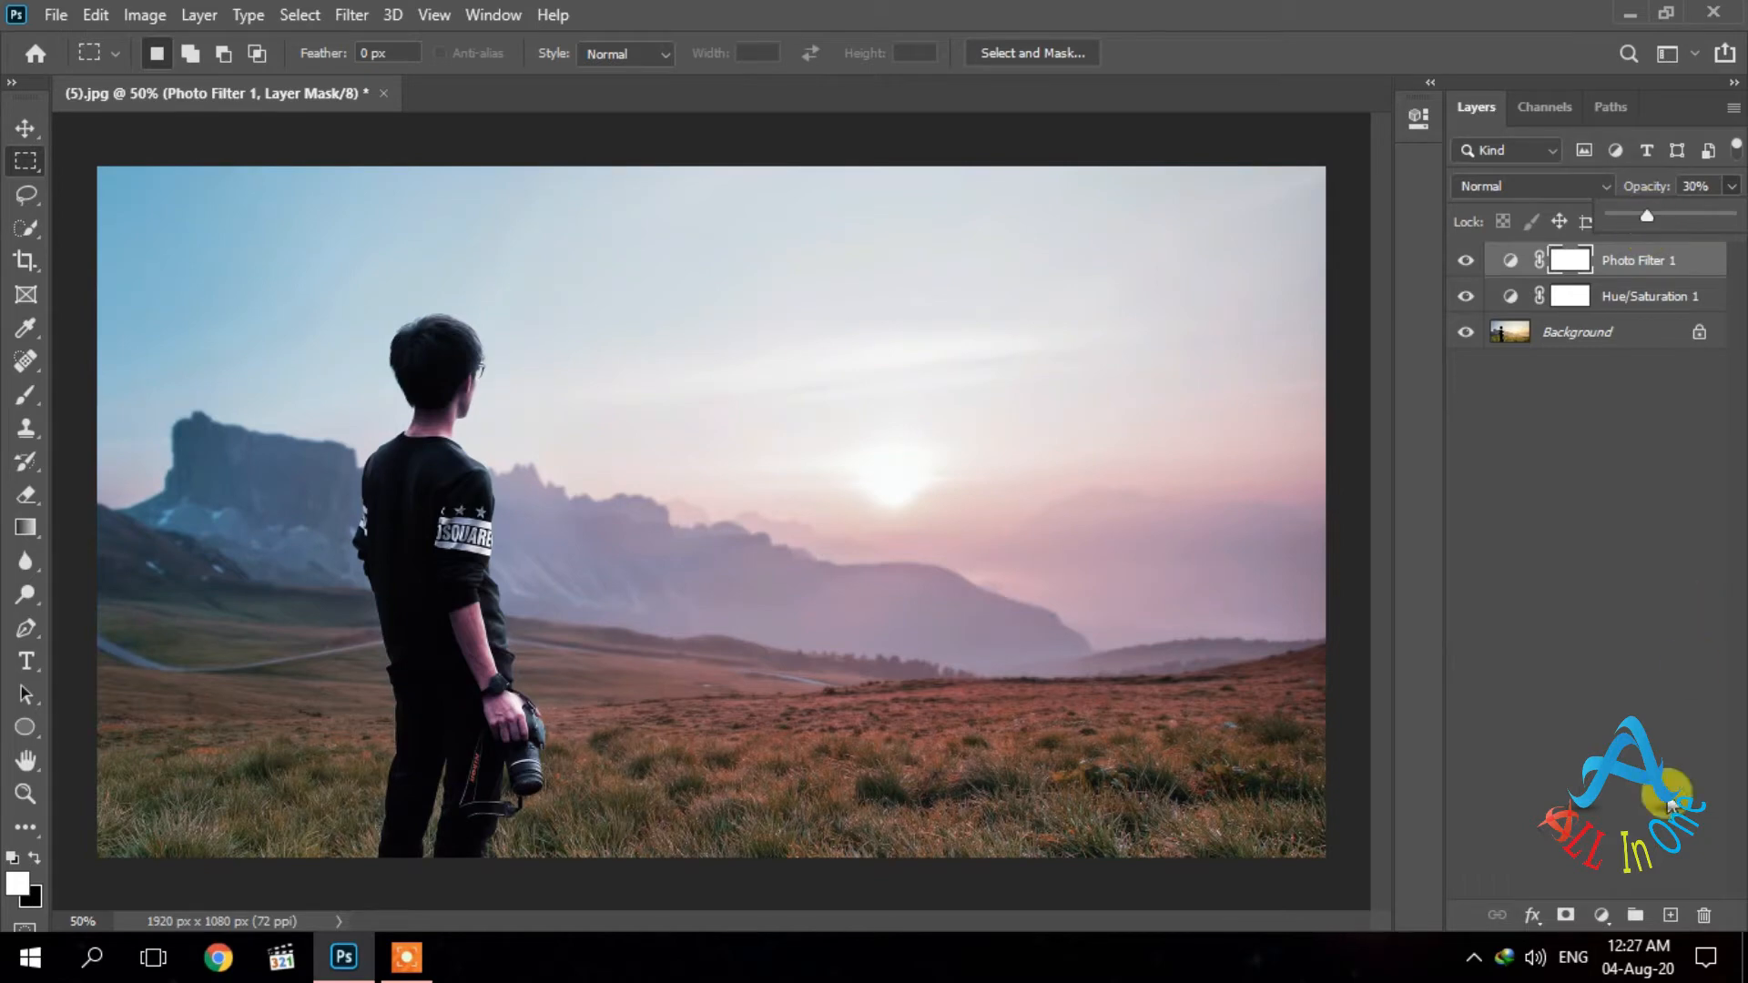
Add a solid black (000000) color fill layer and set its opacity to 80%.
left_click(1602, 913)
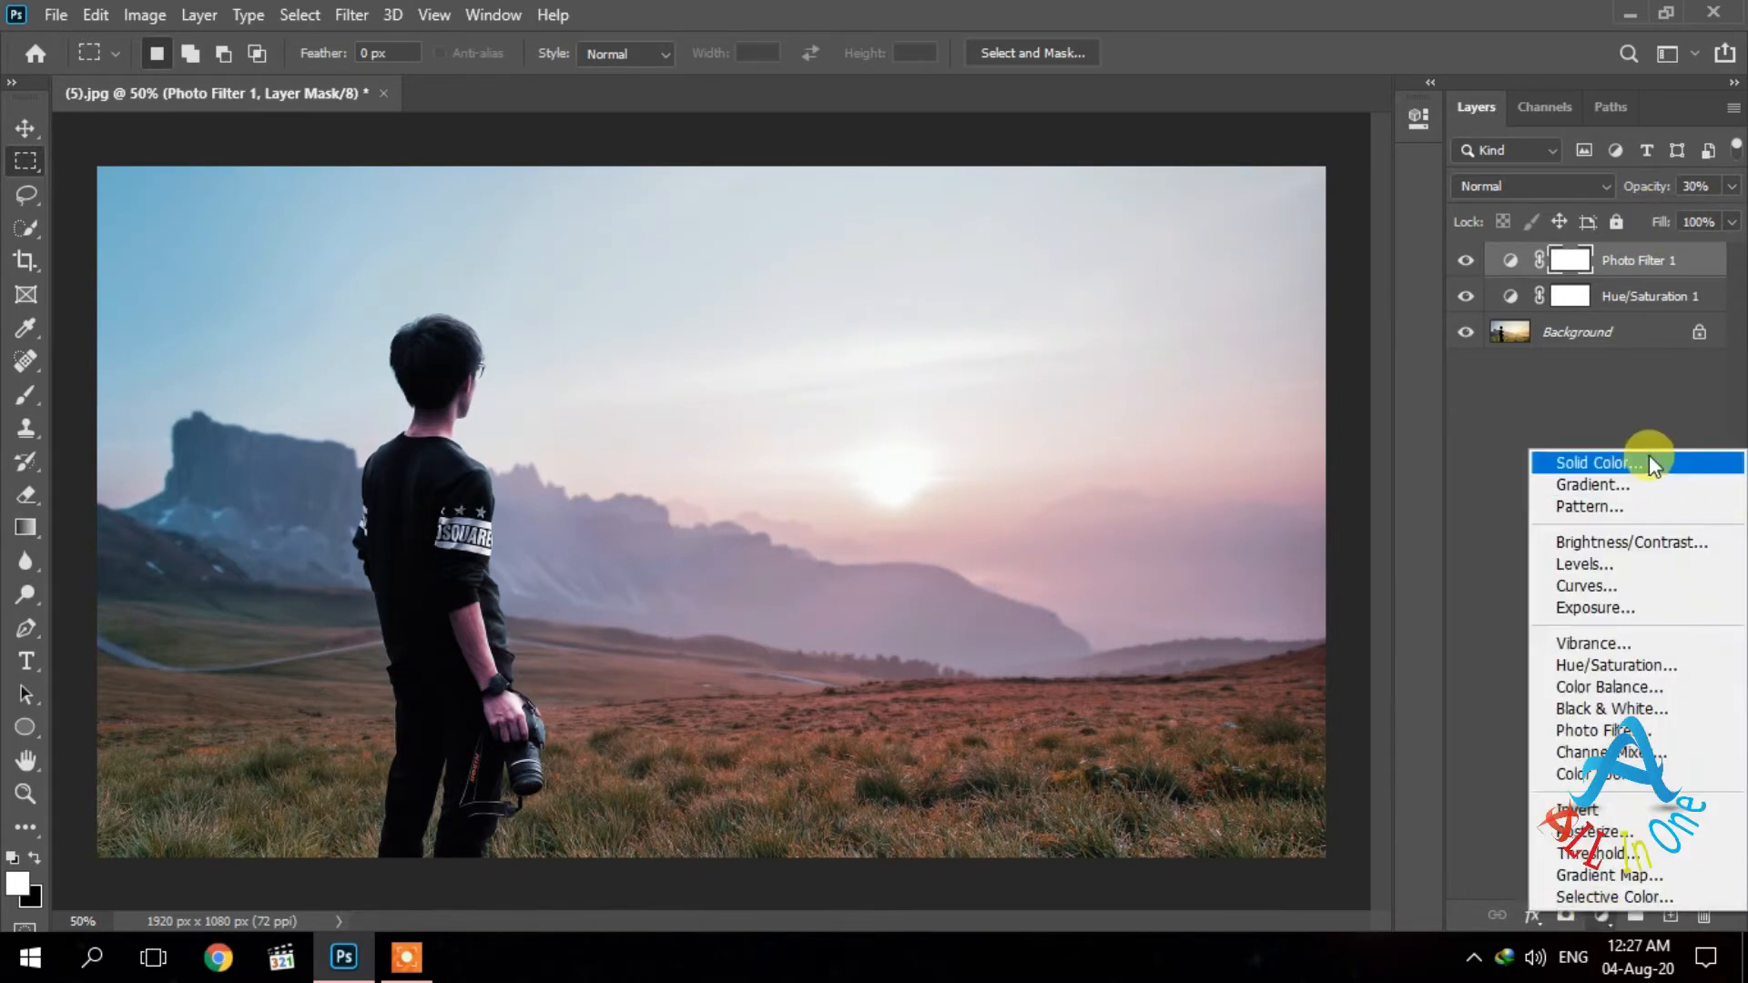
left_click(1648, 462)
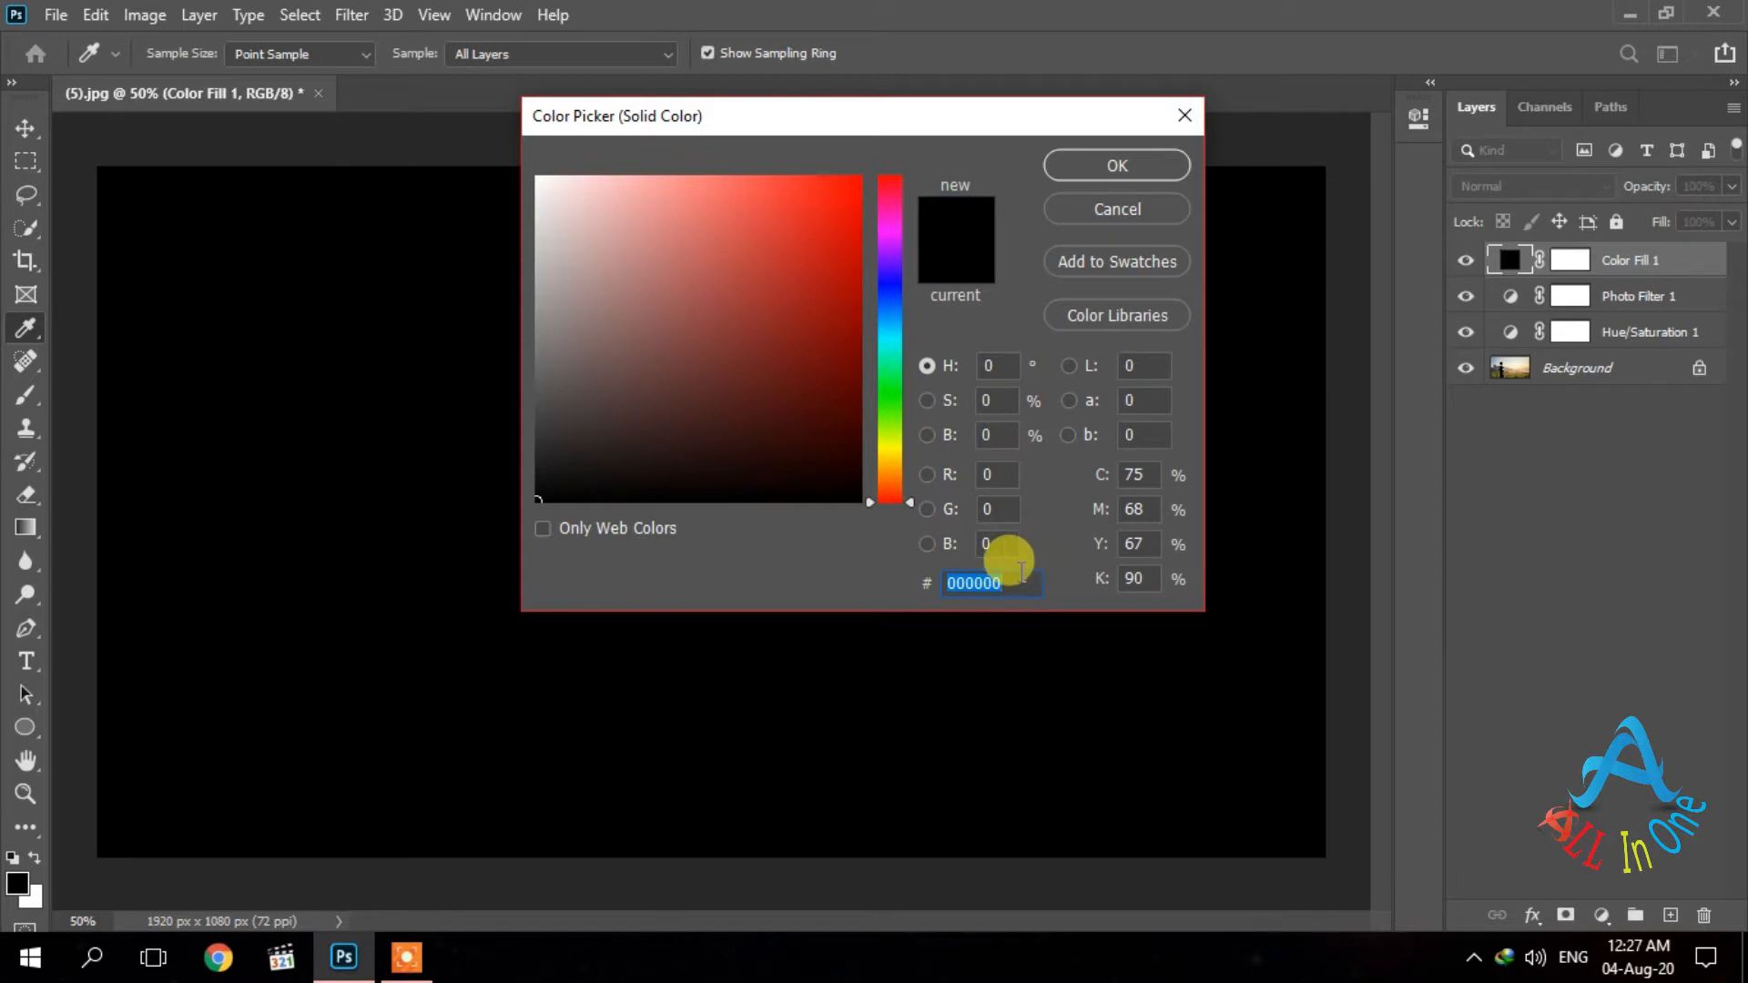
left_click(1094, 162)
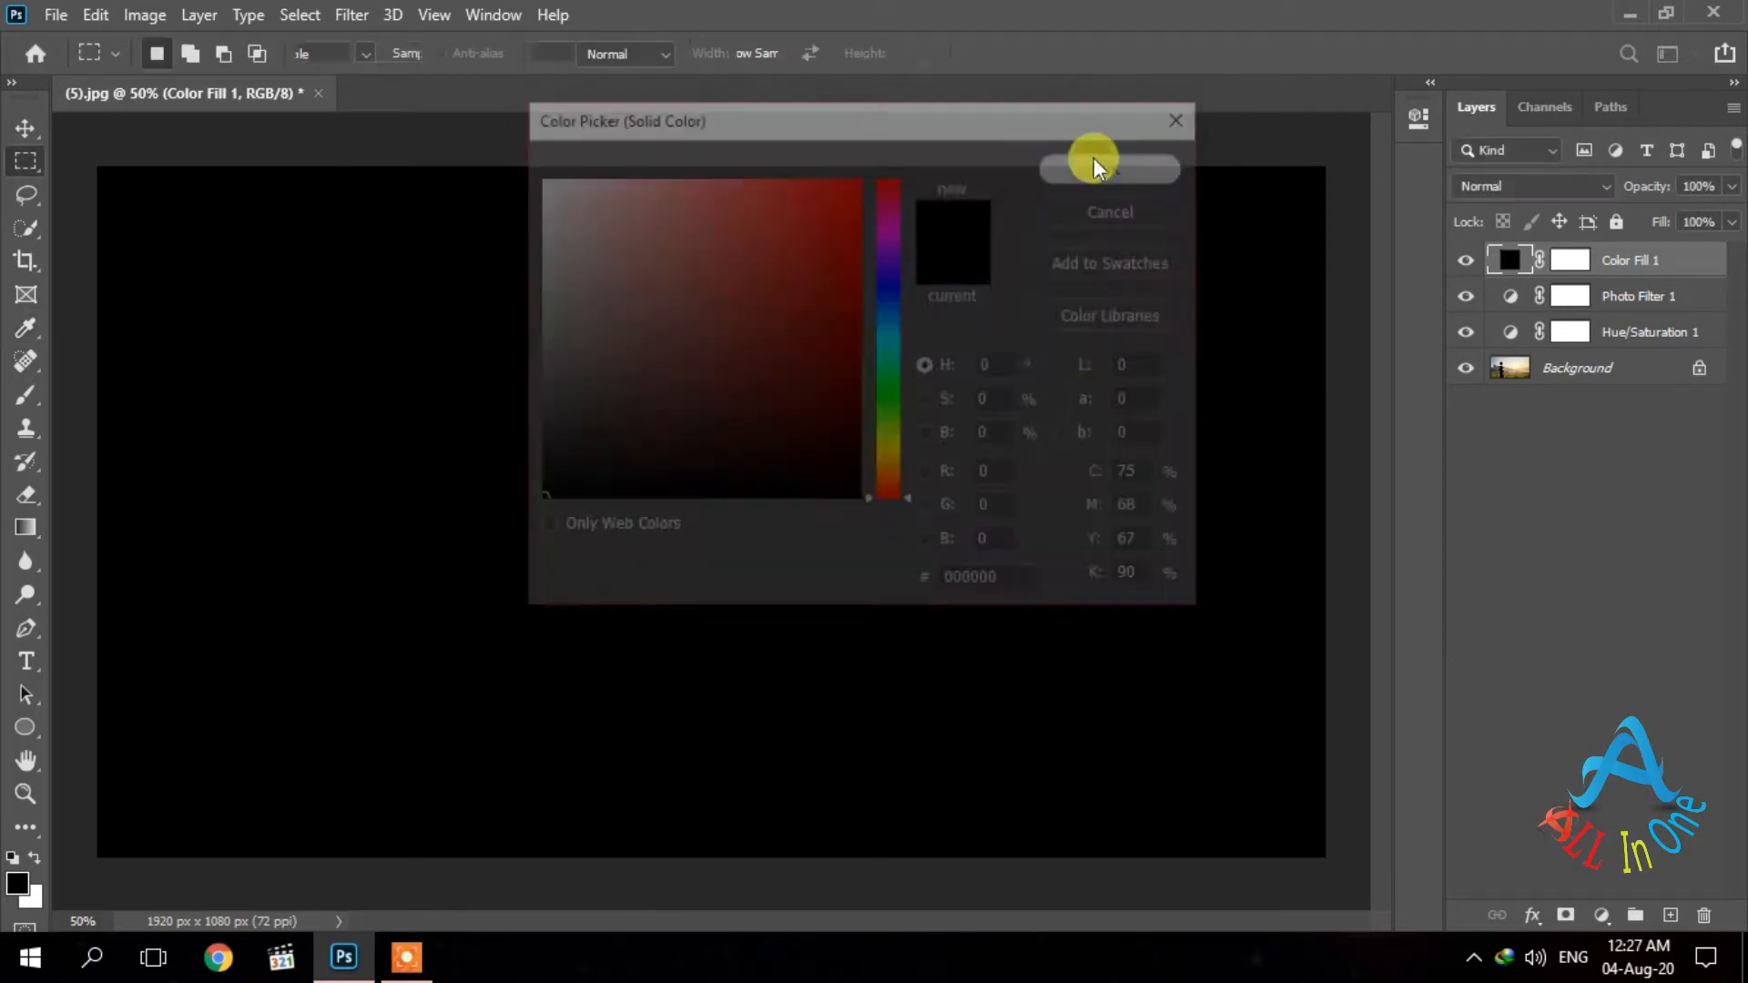
left_click(1730, 188)
mouse_move(1732, 212)
left_mouse_down()
mouse_move(1685, 204)
mouse_move(1706, 215)
left_mouse_up()
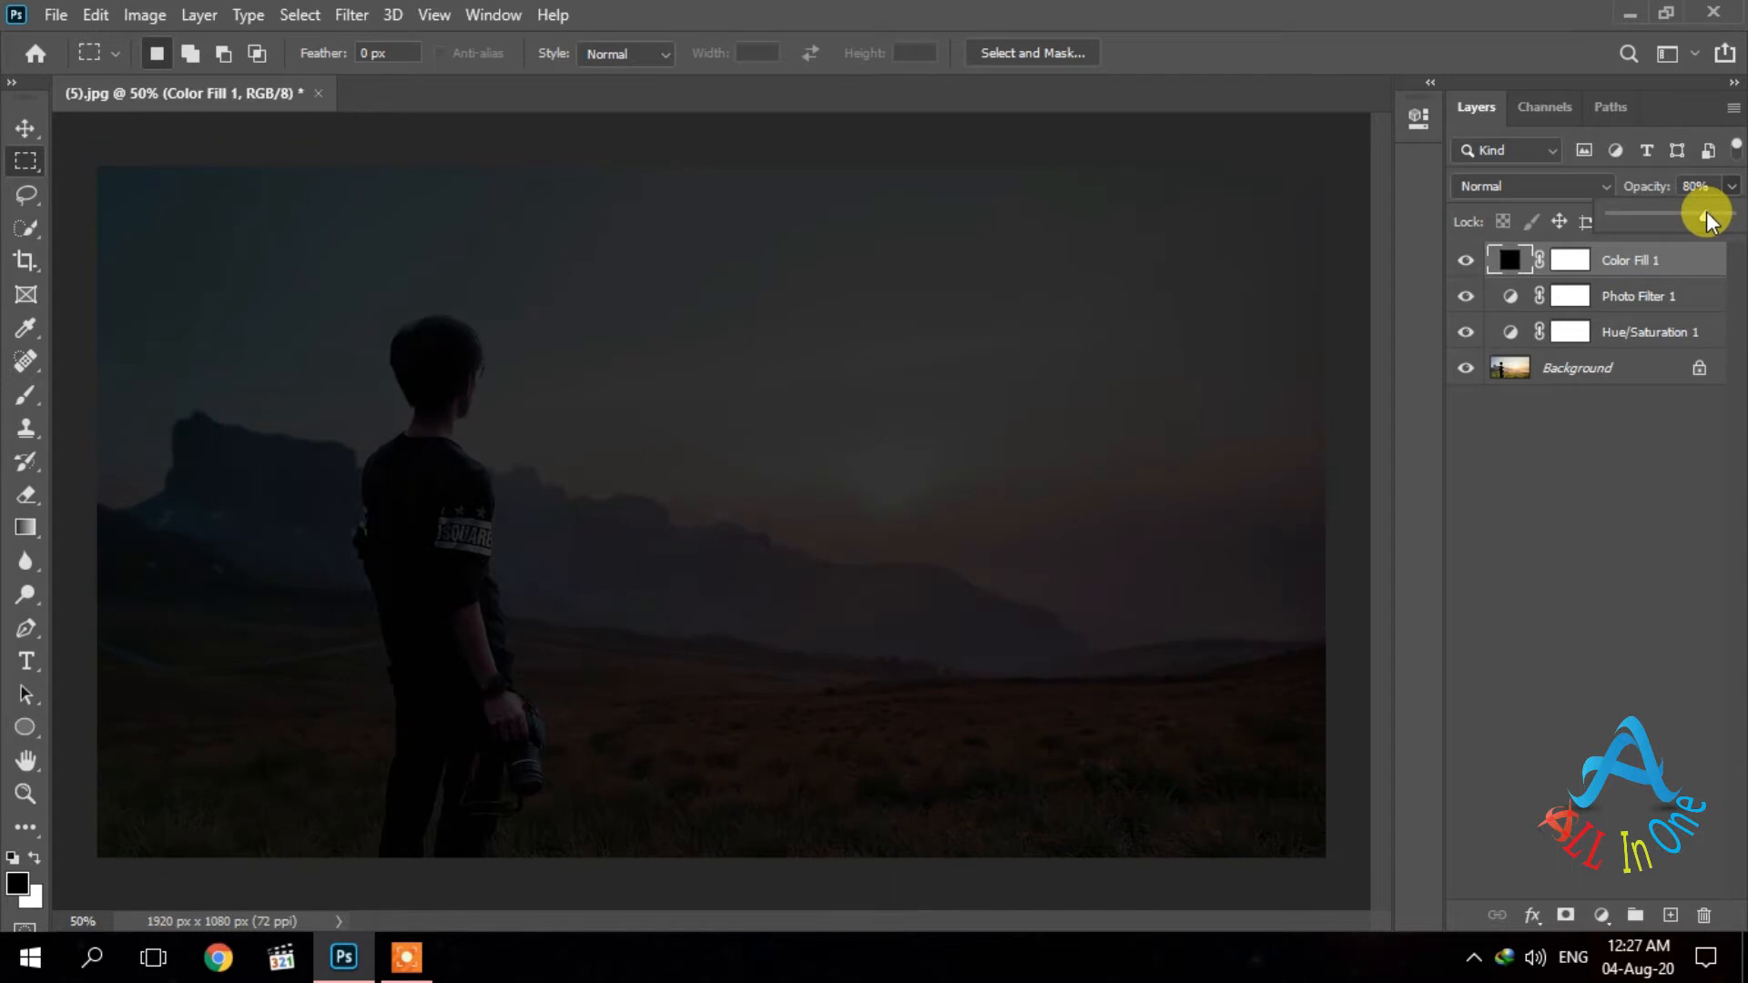
left_click(1635, 559)
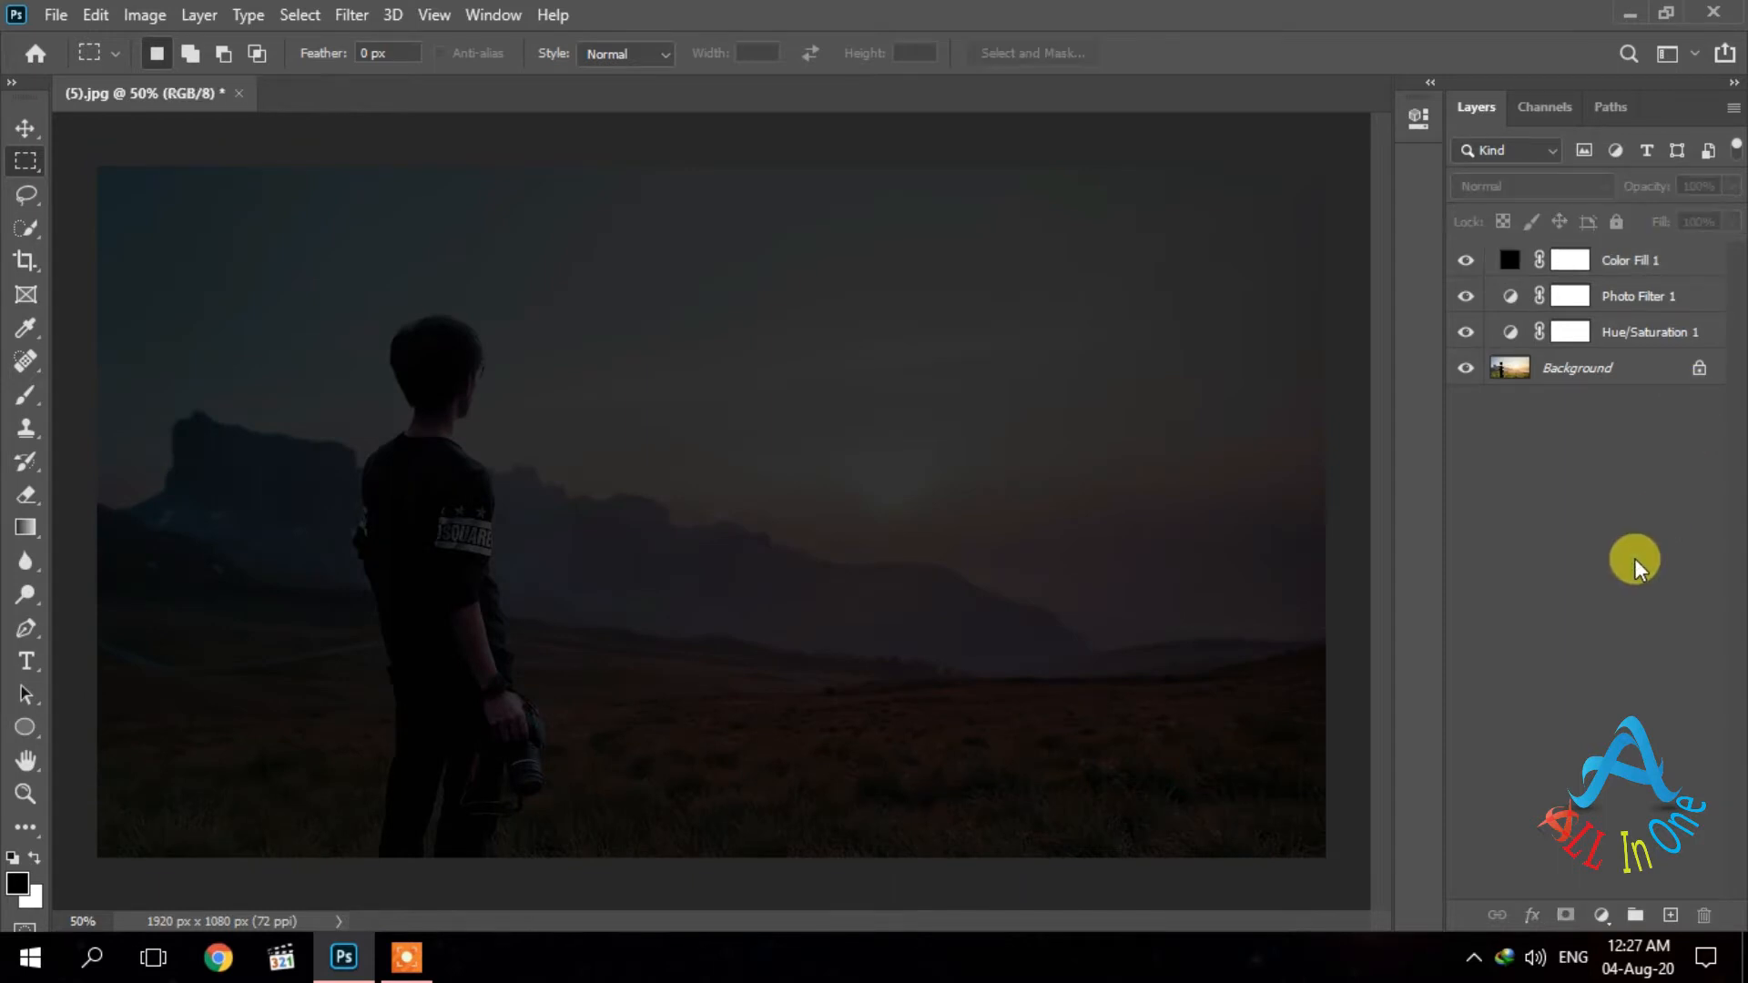
Choose the Ellipse Tool and set its shapes to no fill with a white (ffffff) stroke.
left_click(23, 729)
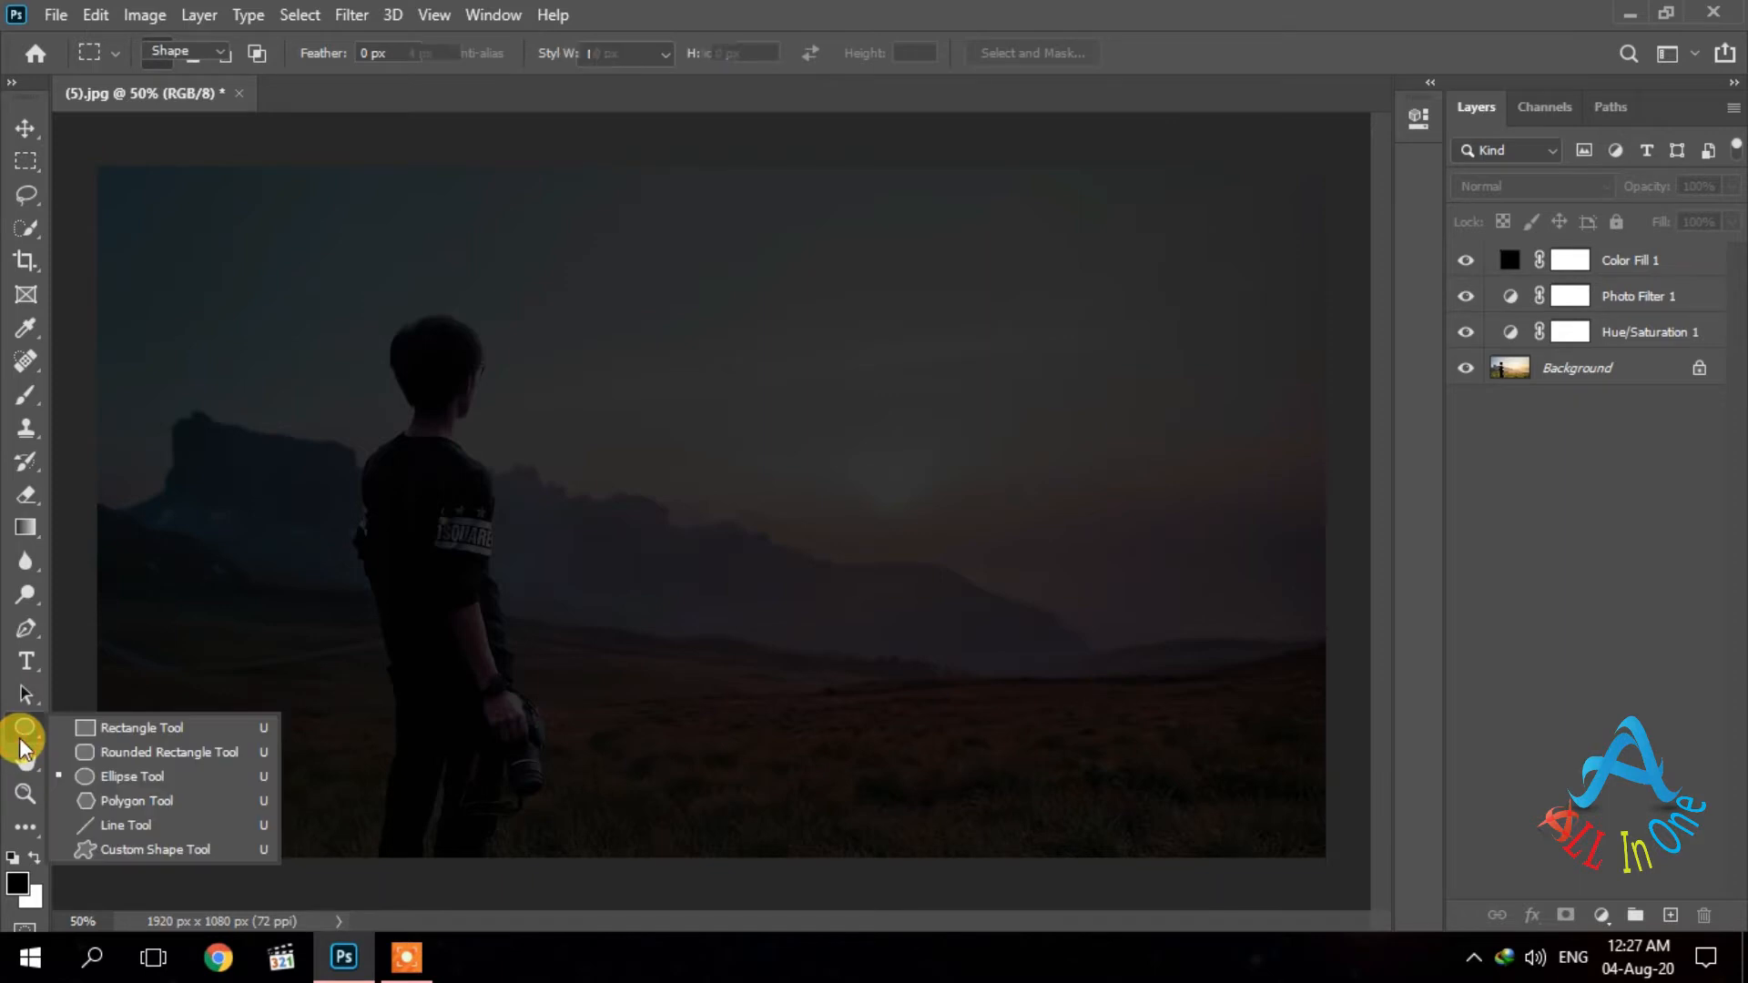
left_click(129, 776)
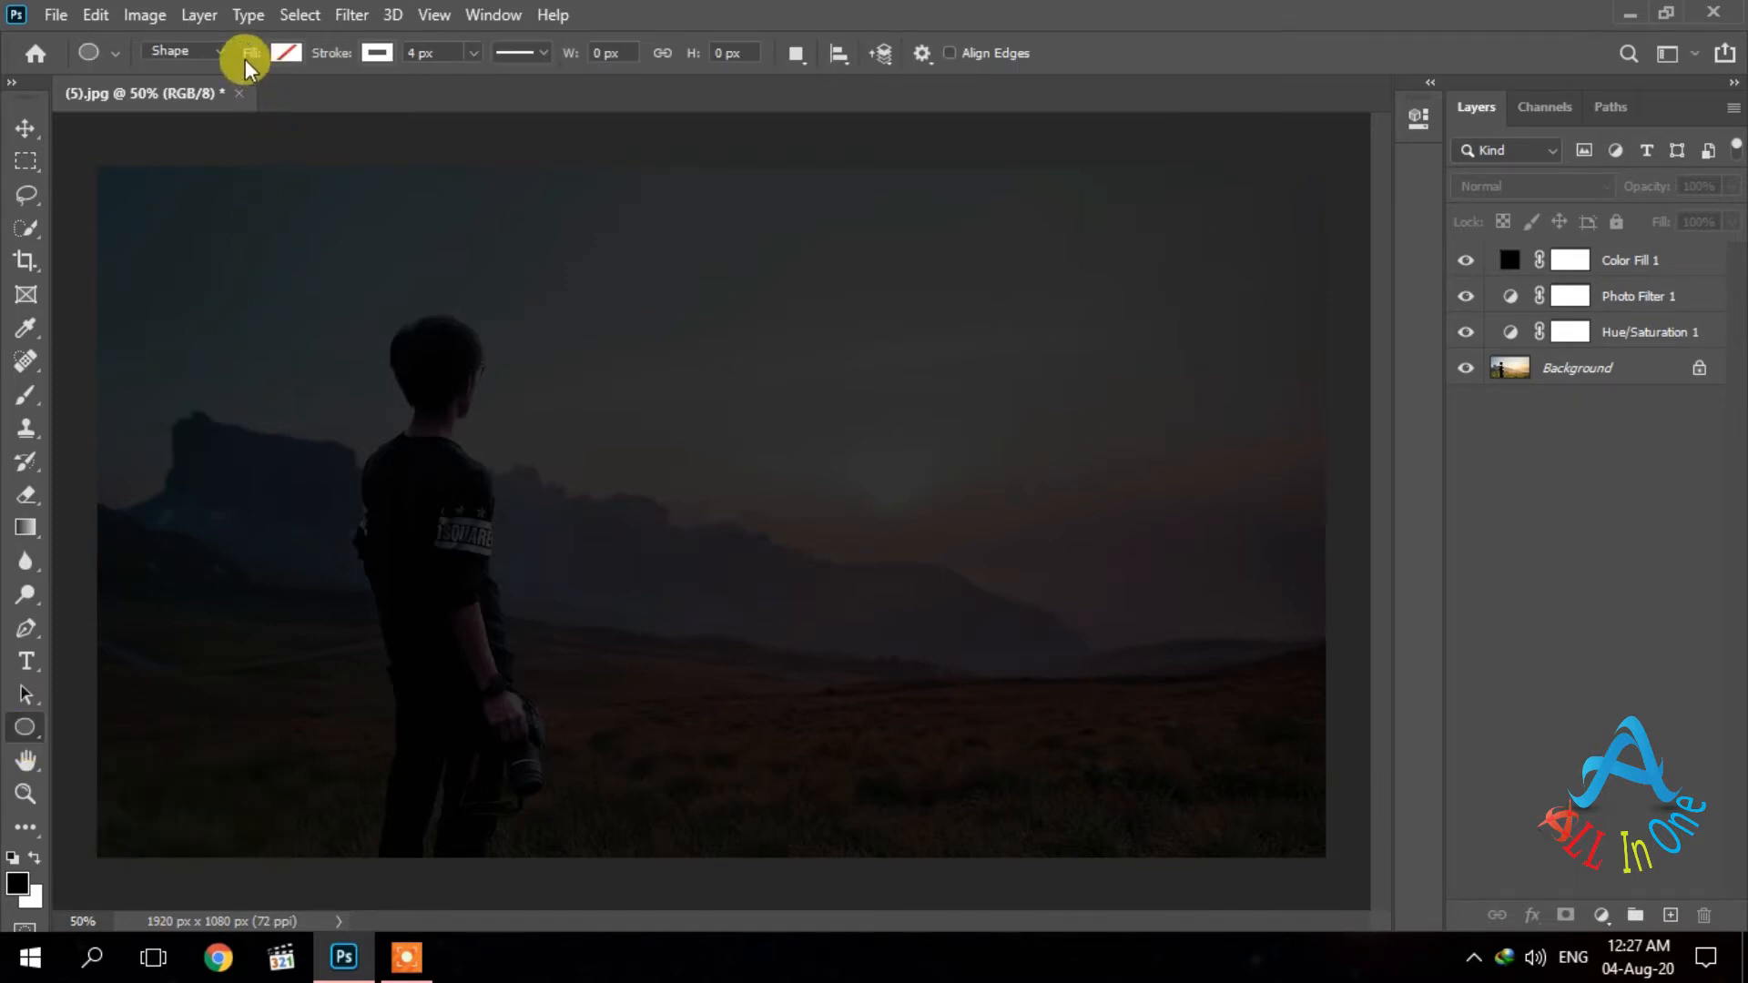
left_click(282, 53)
left_click(138, 109)
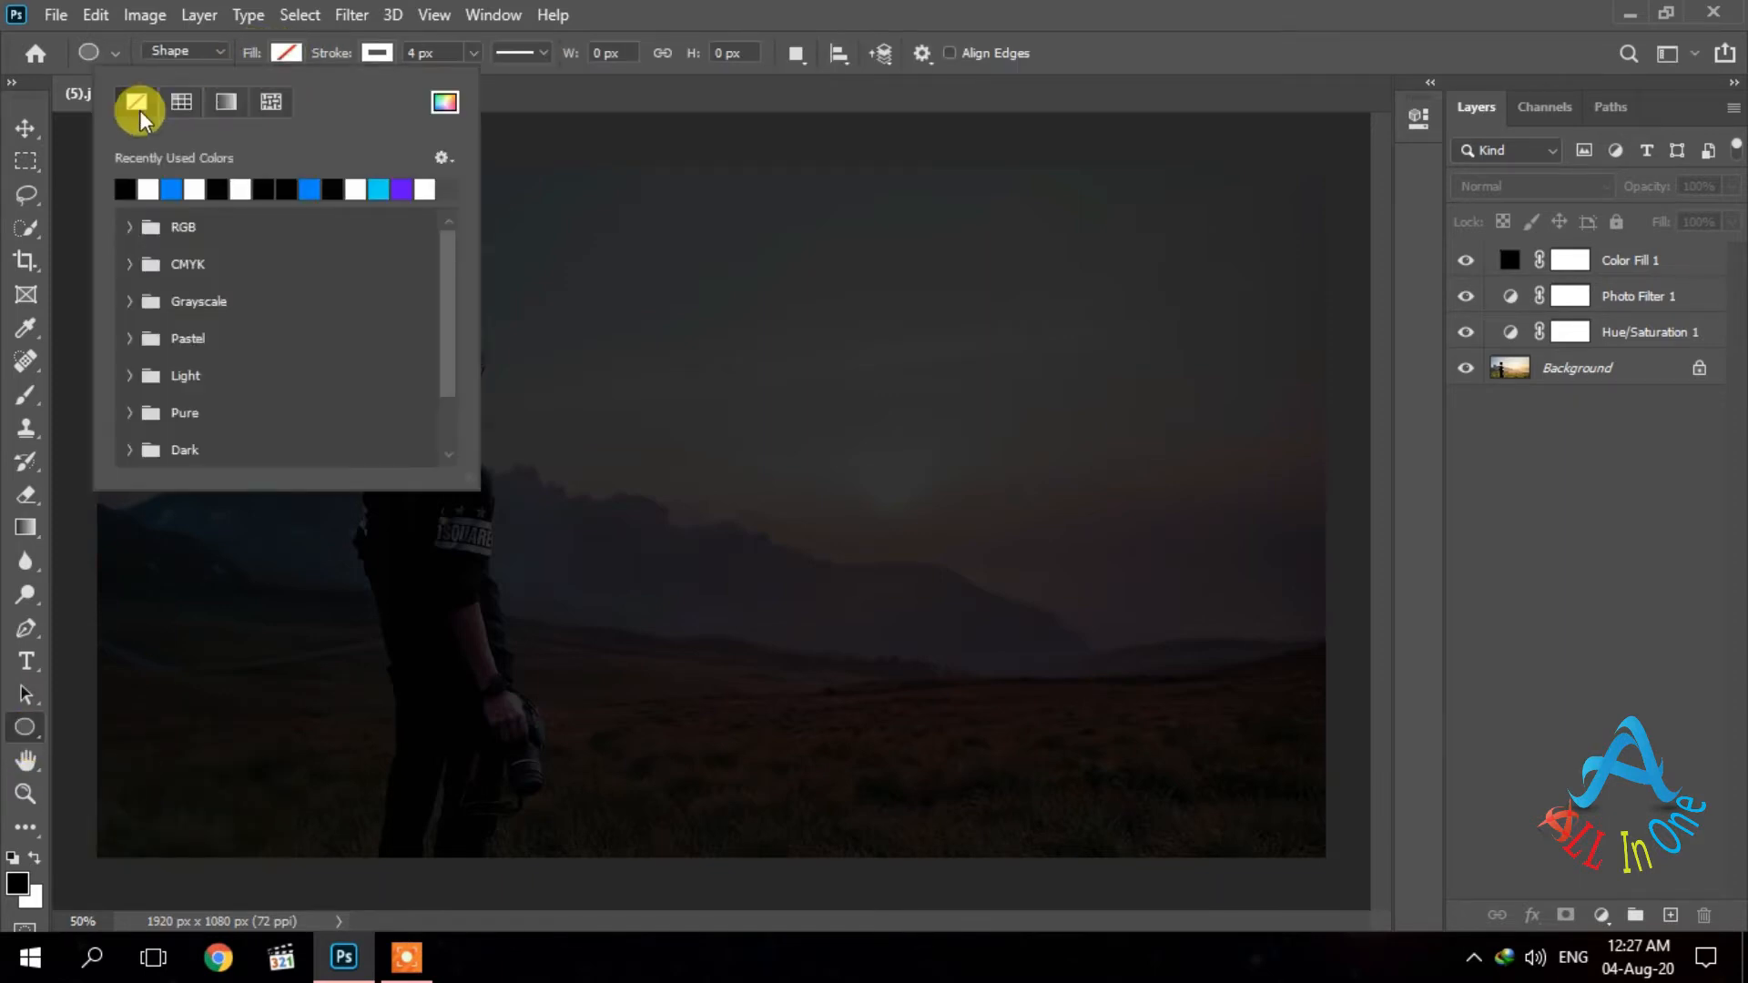
left_click(365, 55)
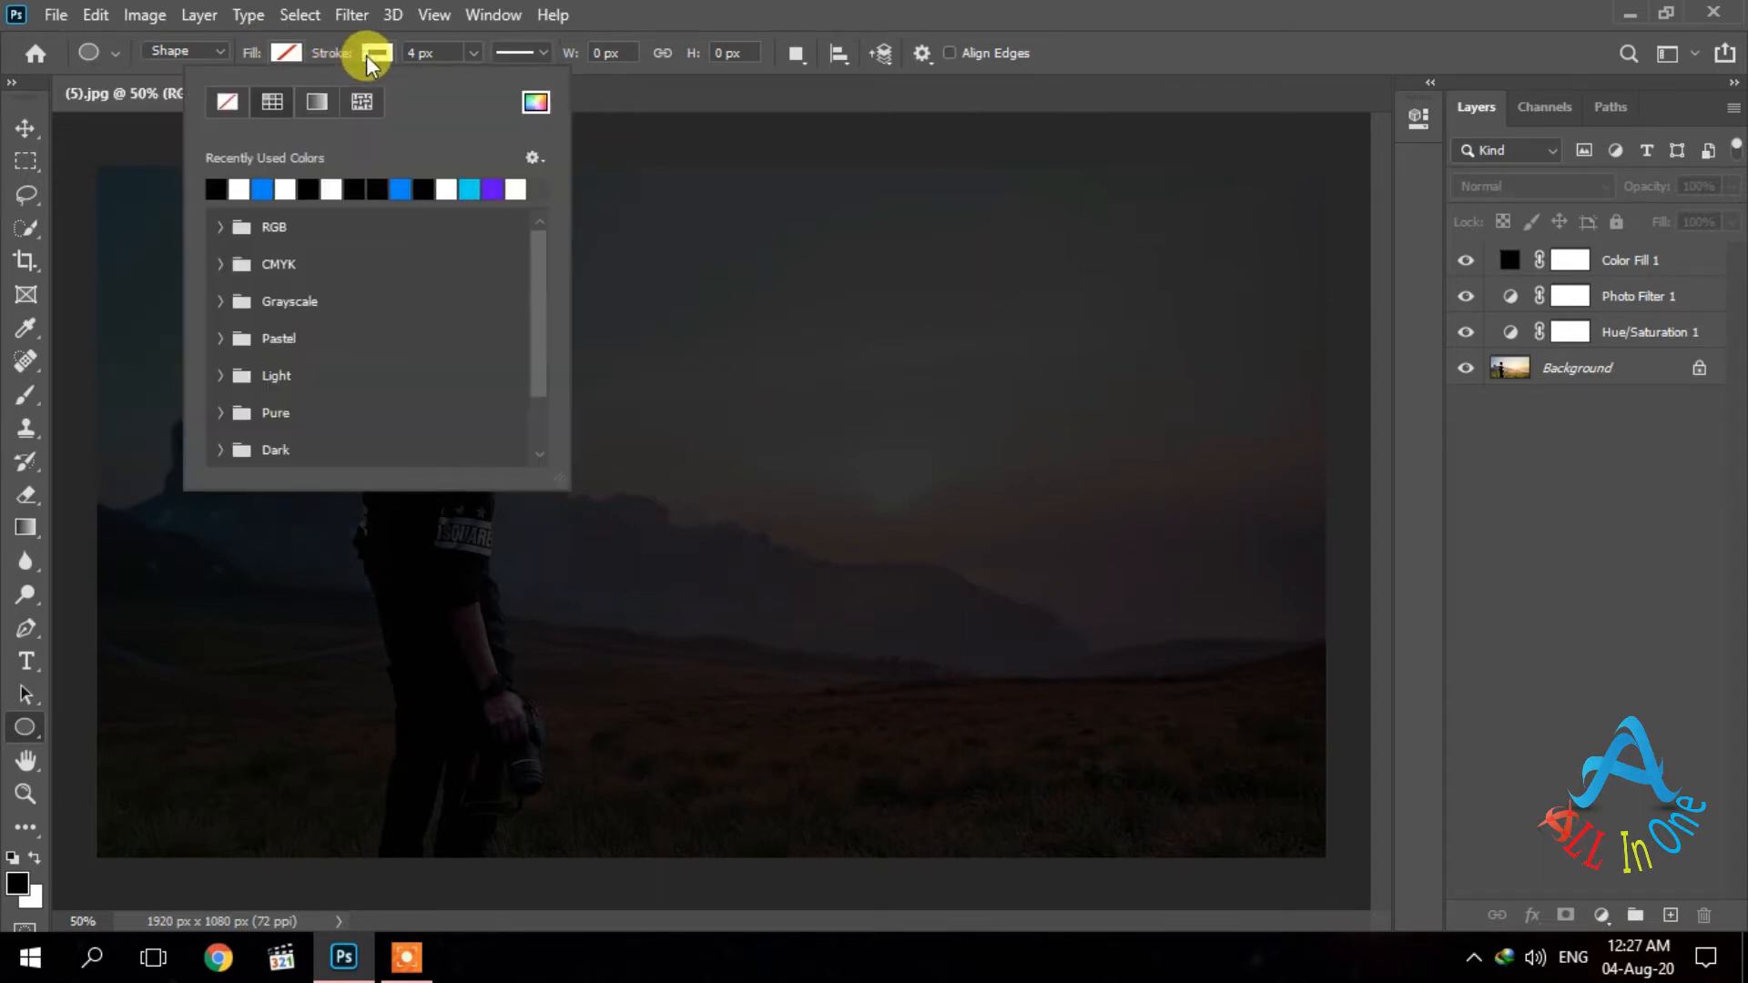
left_click(535, 101)
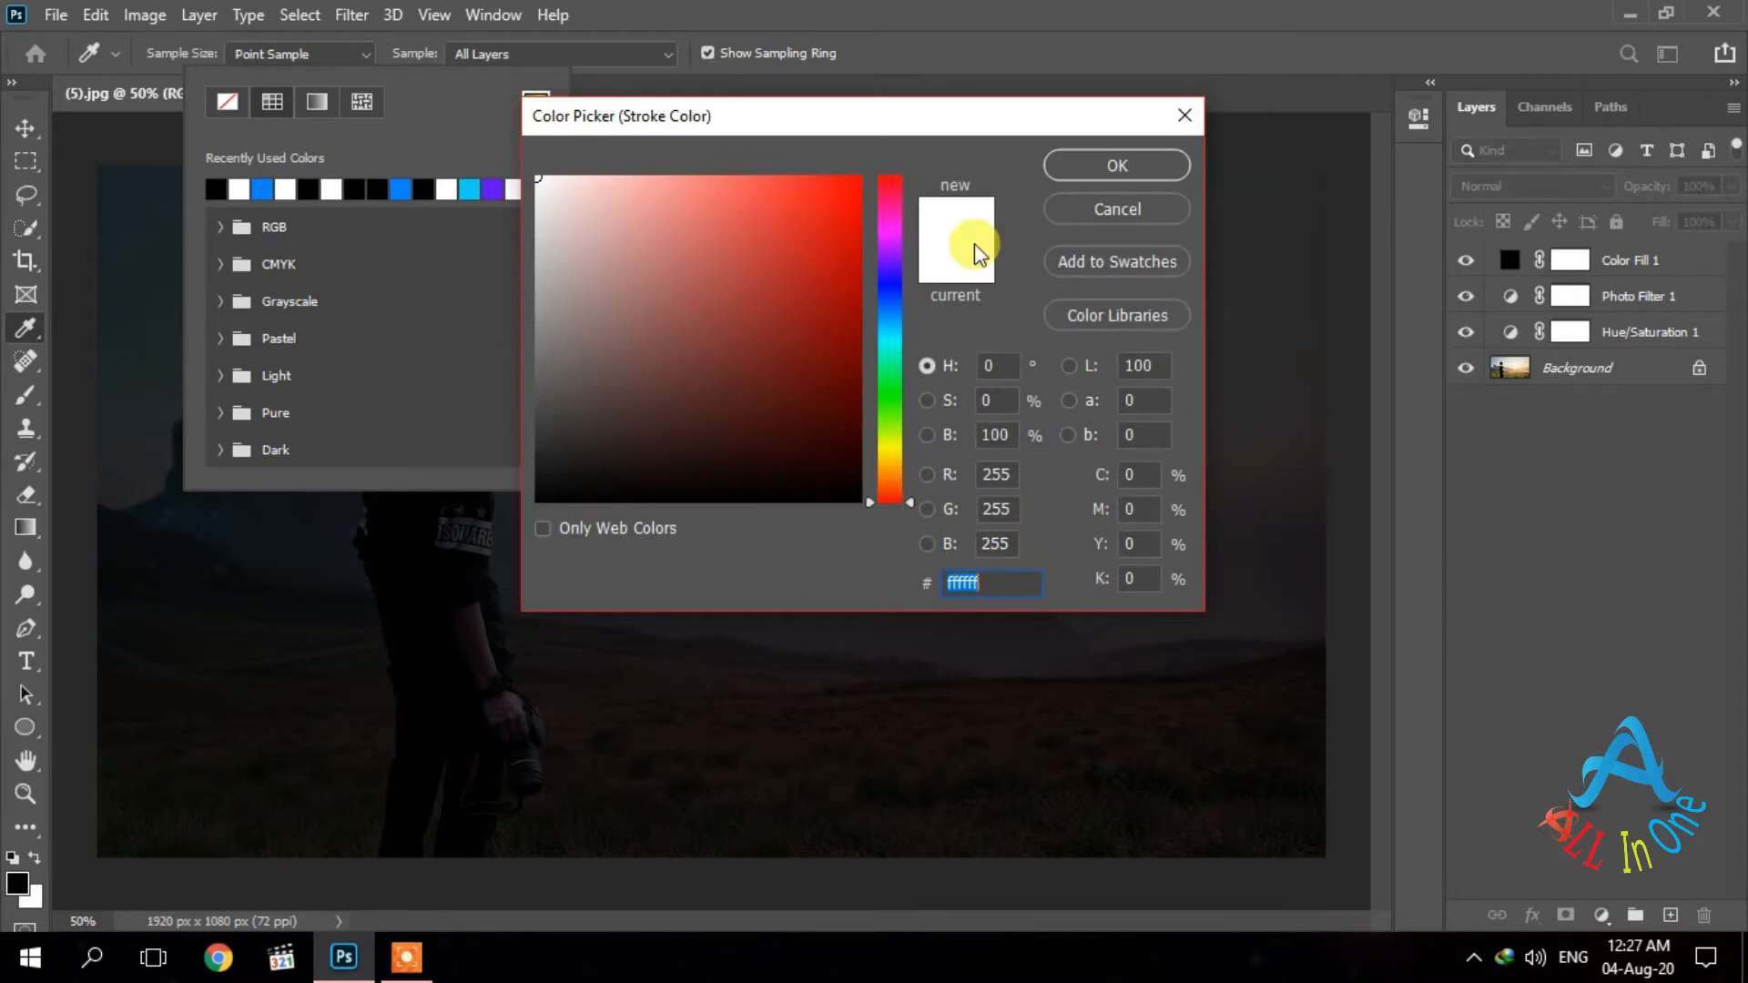
left_click(1119, 164)
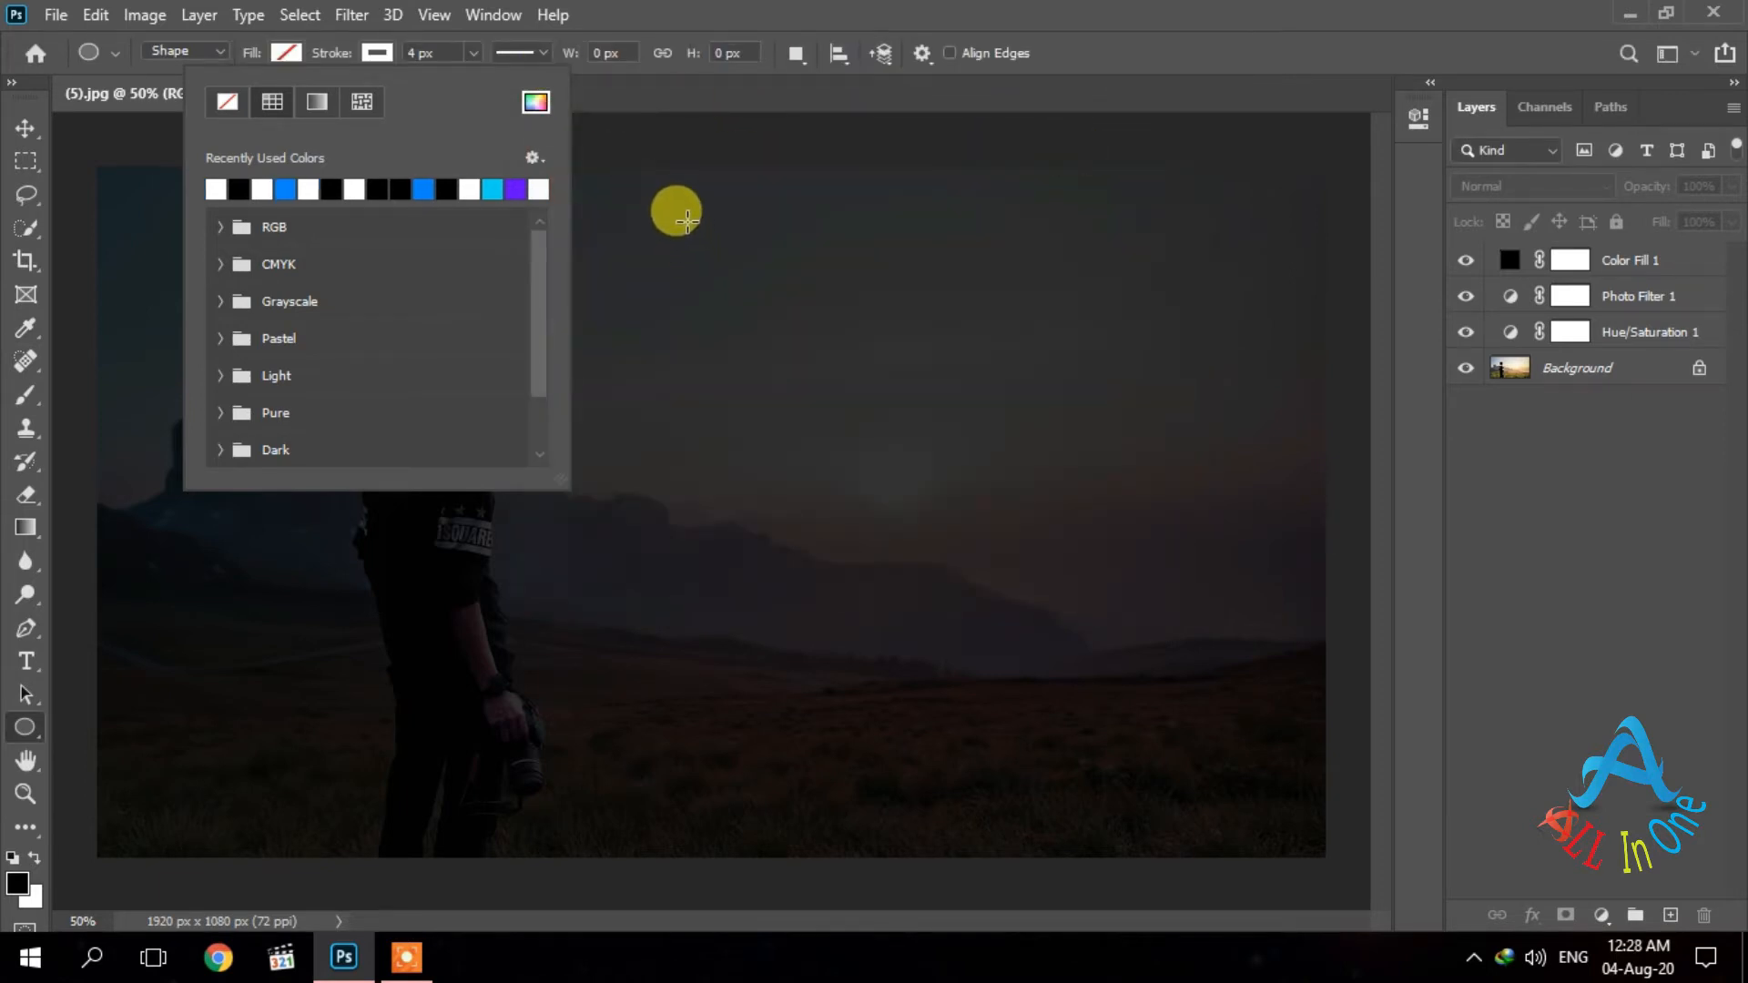
left_click(687, 220)
Draw a tall ellipse about 744 px wide and 912 px high beside the standing man.
left_click_drag(687, 219, 1161, 801)
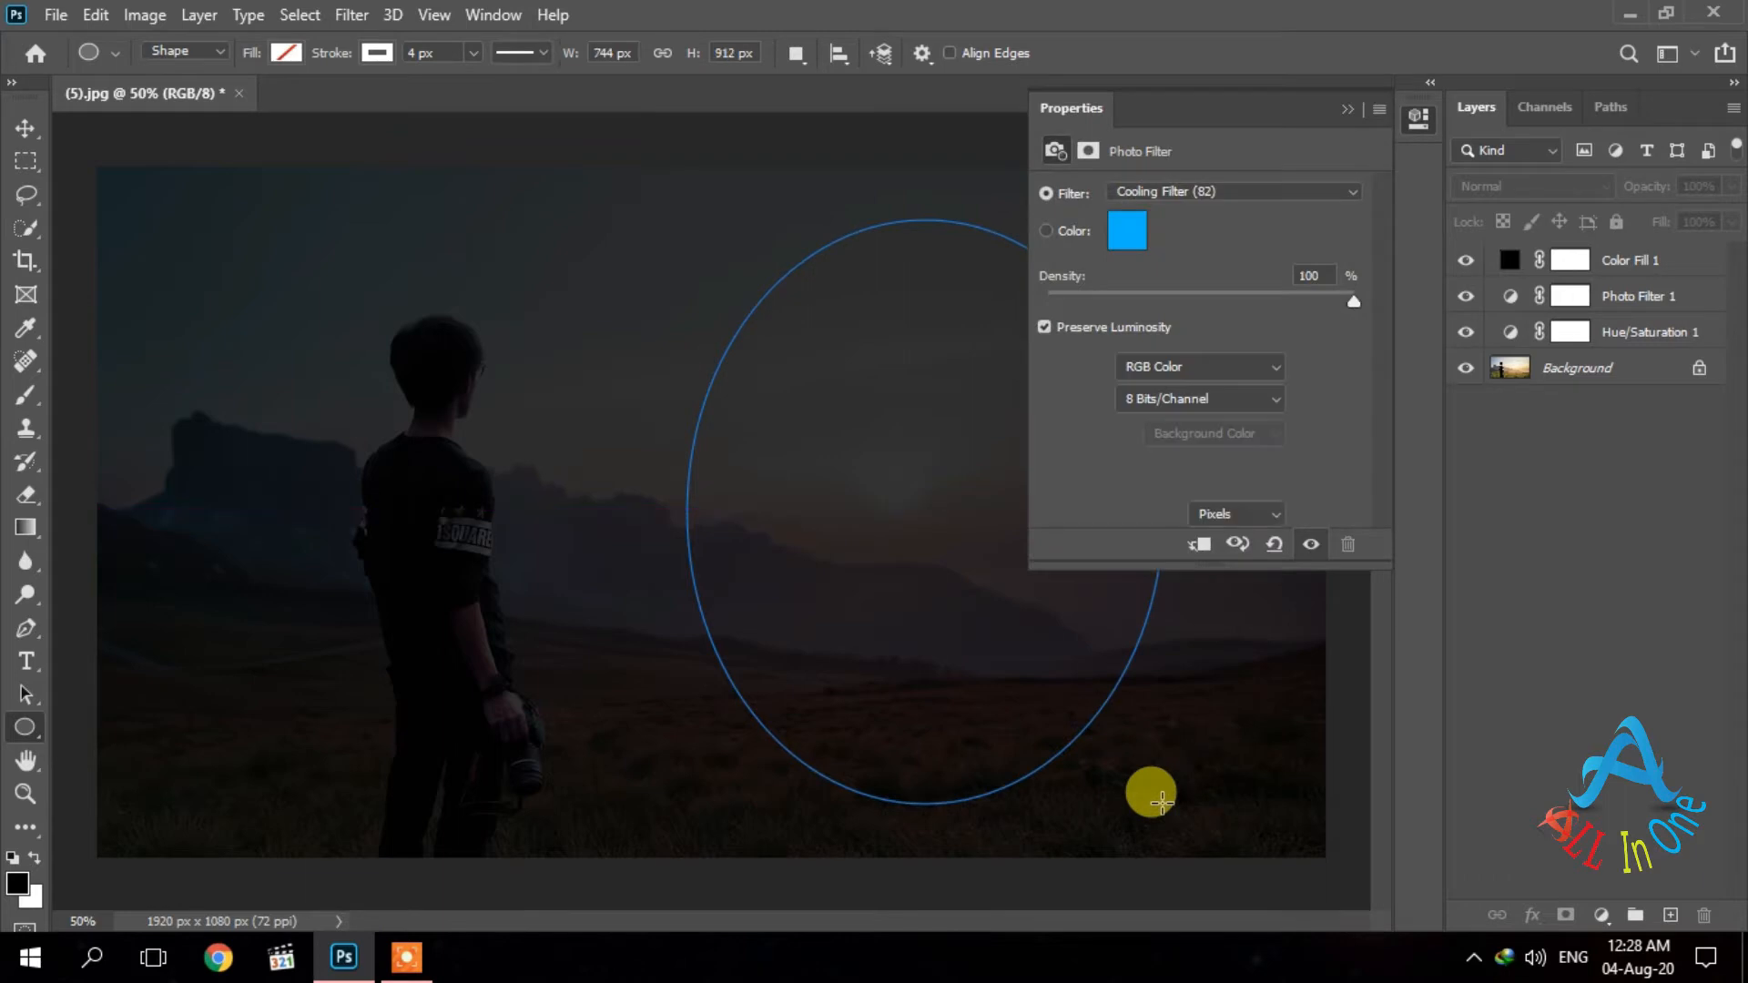
left_click(1556, 658)
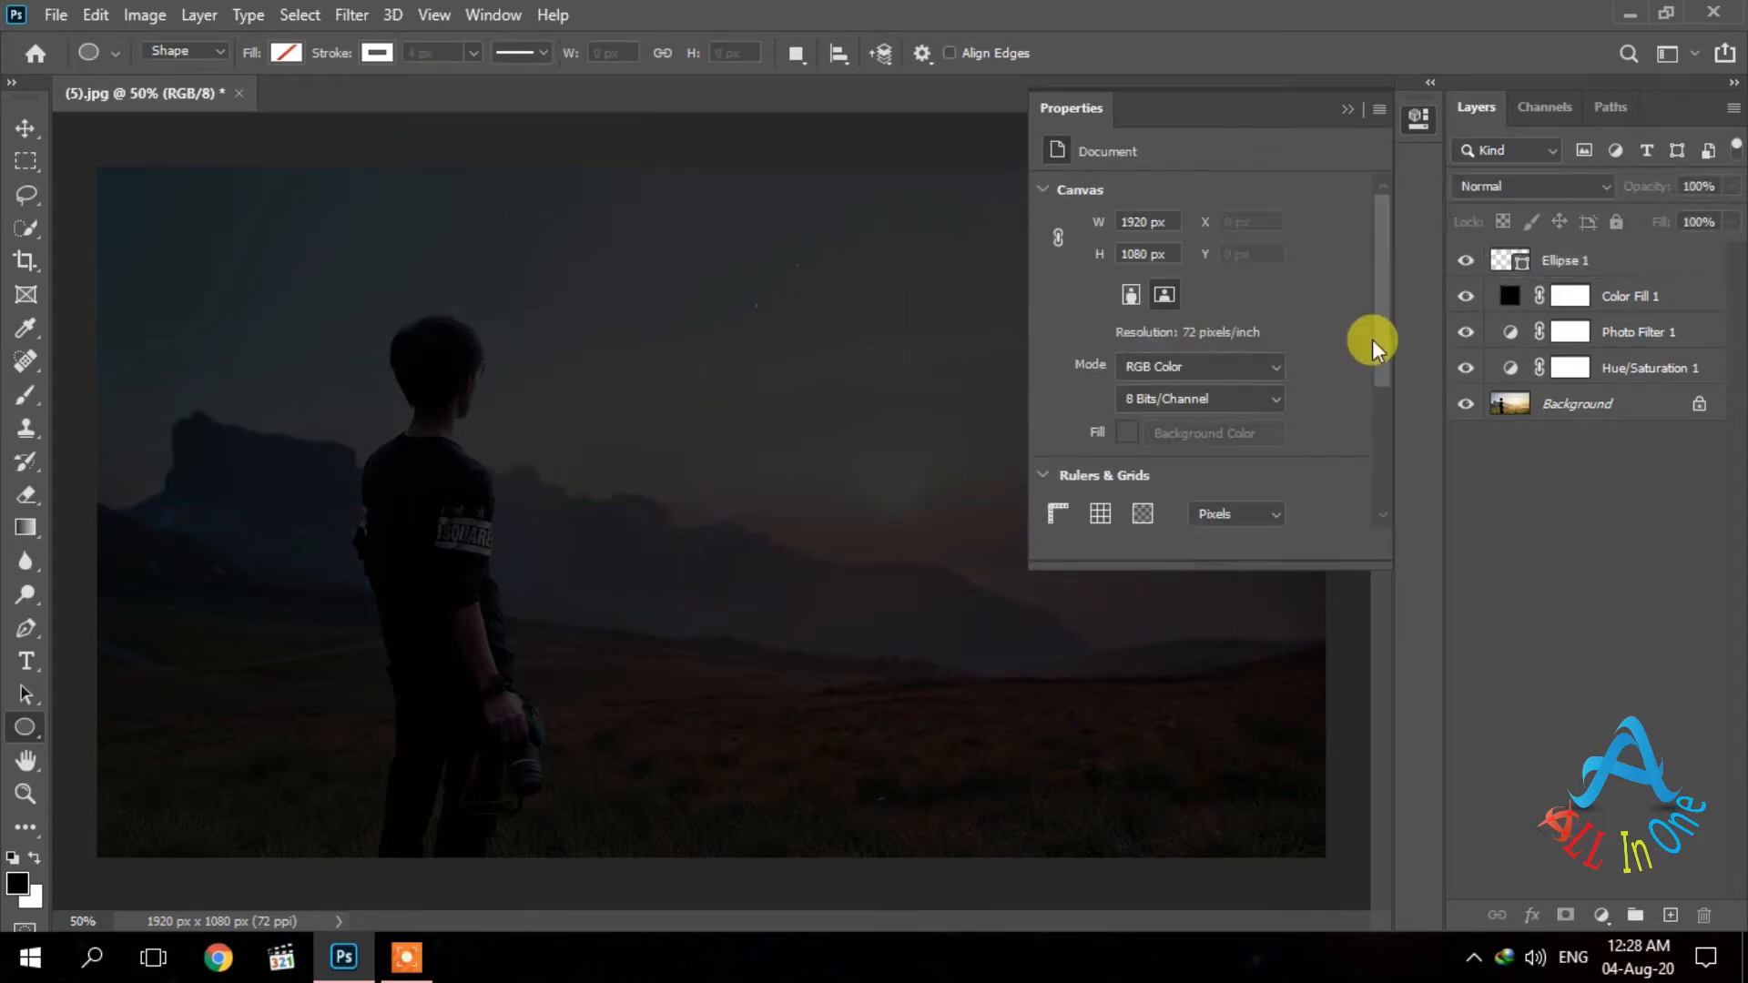
left_click(1347, 109)
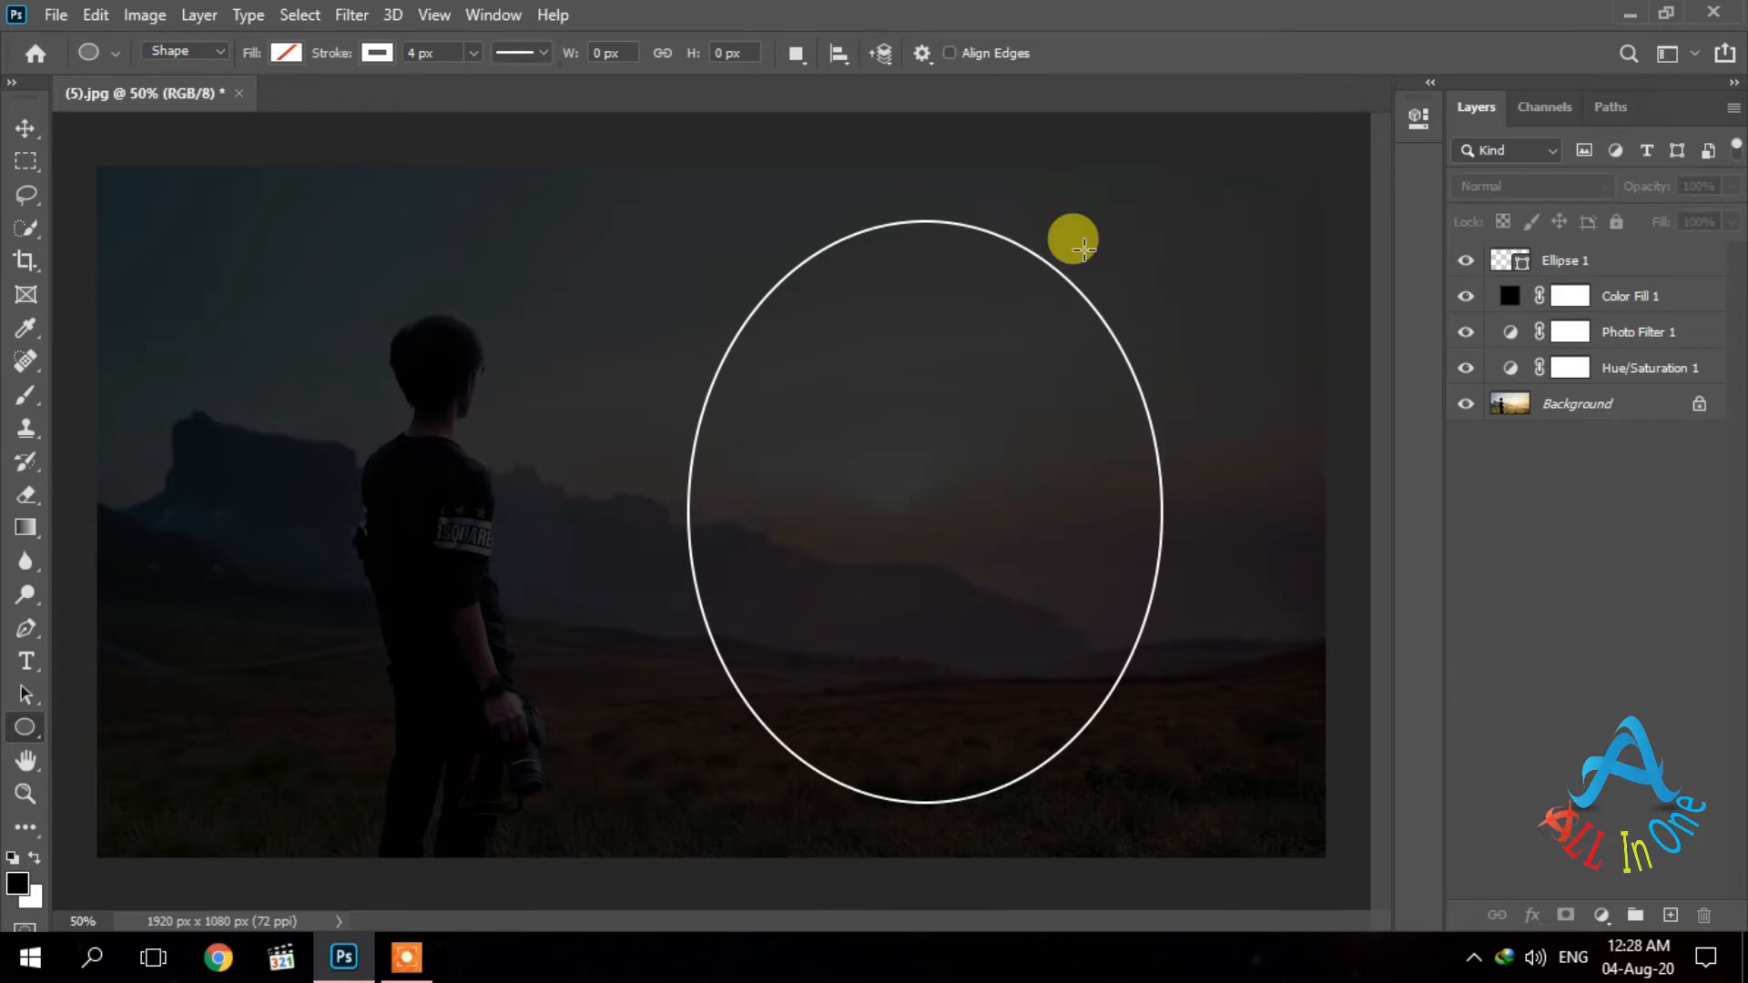
Duplicate the ellipse layer and give the copy an Outer Glow in blue (0086ff).
left_click(1580, 261)
key("ctrl+j")
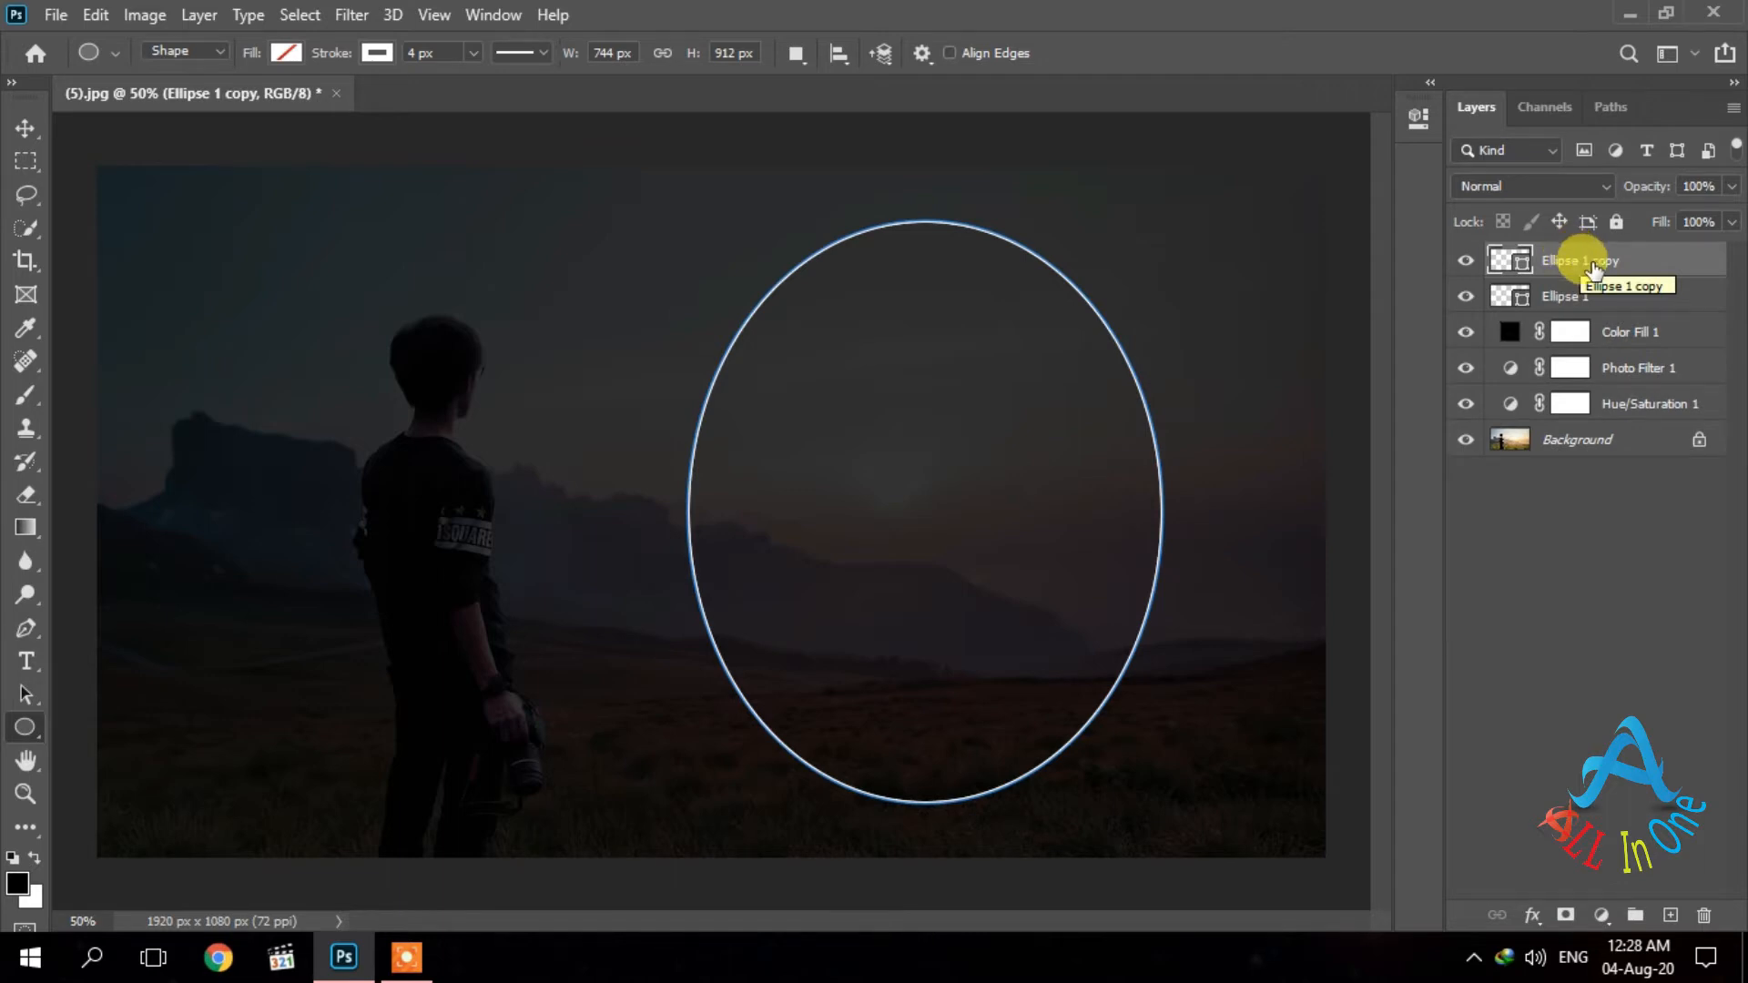
right_click(1590, 262)
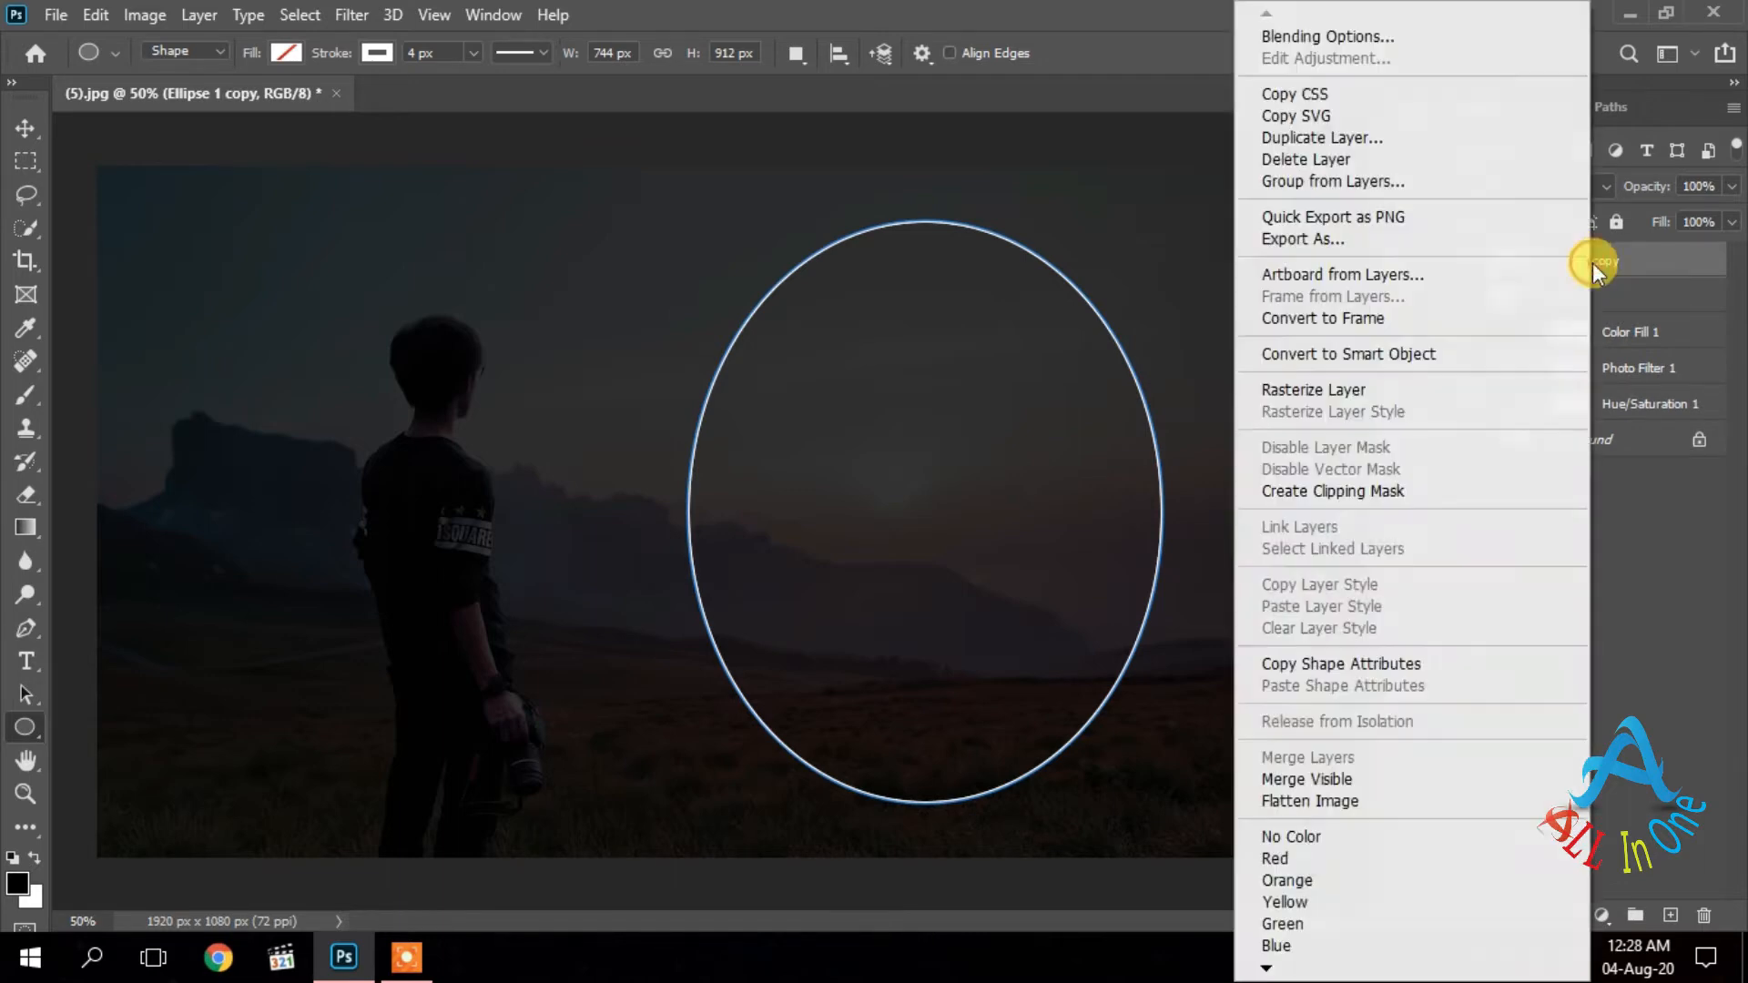
left_click(1475, 38)
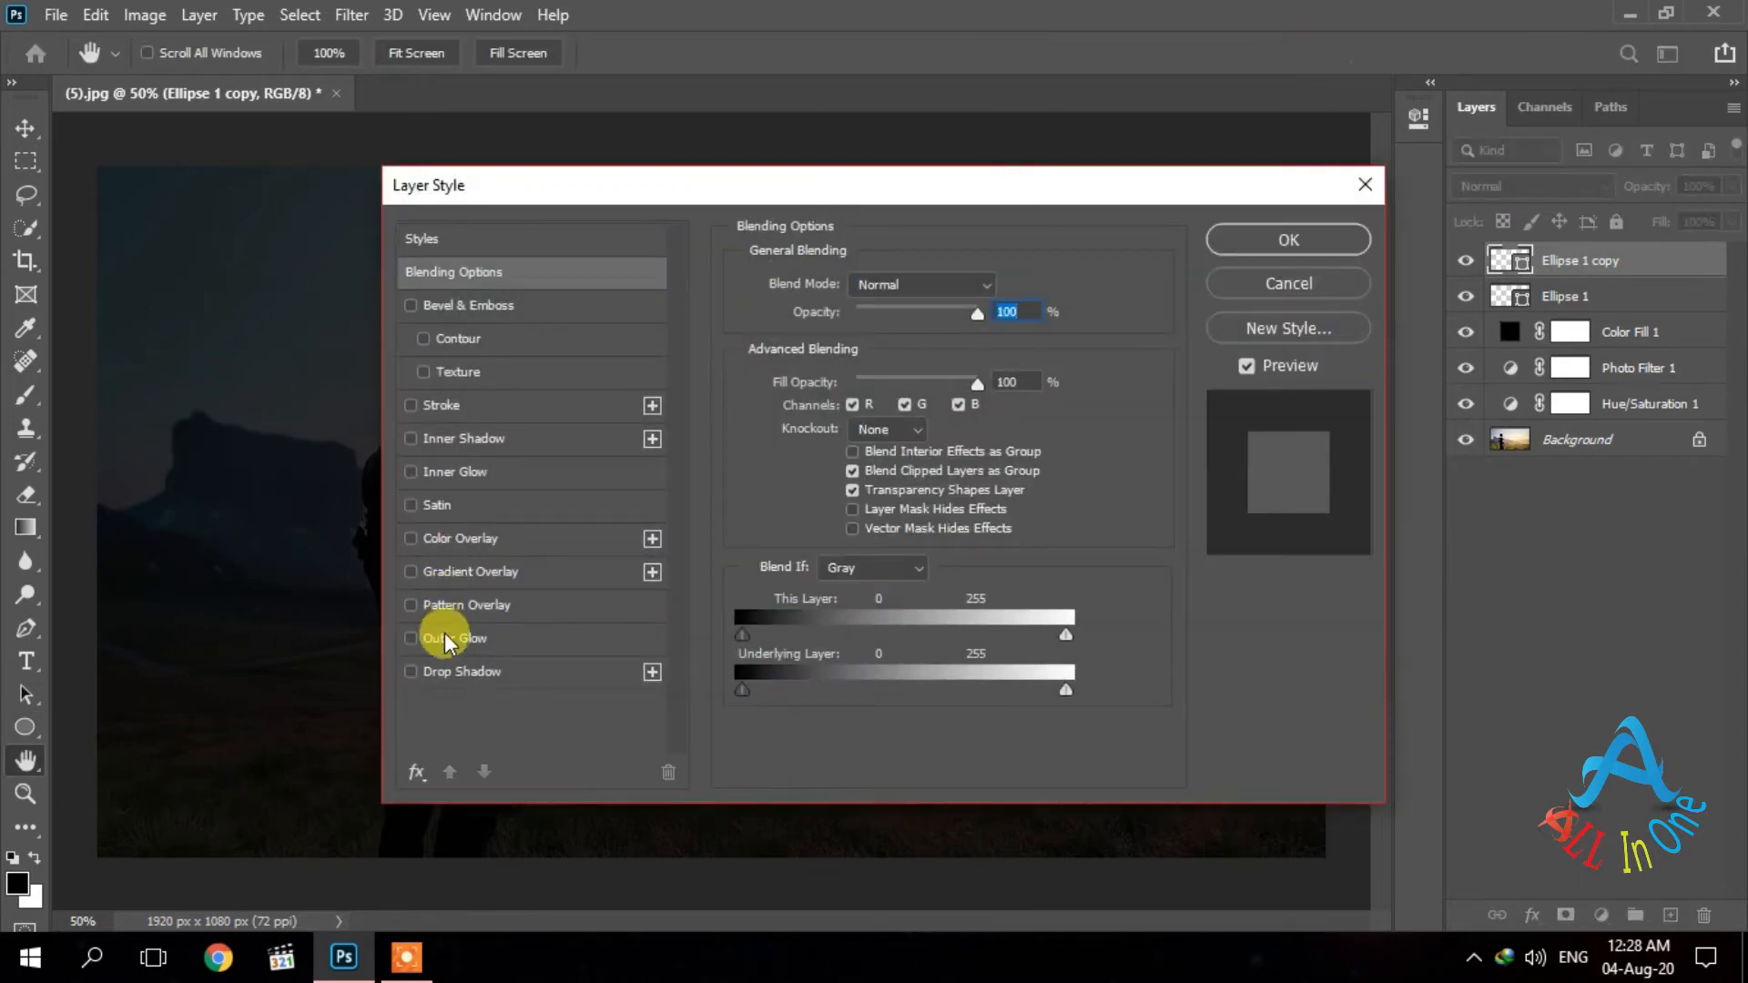
left_click(444, 637)
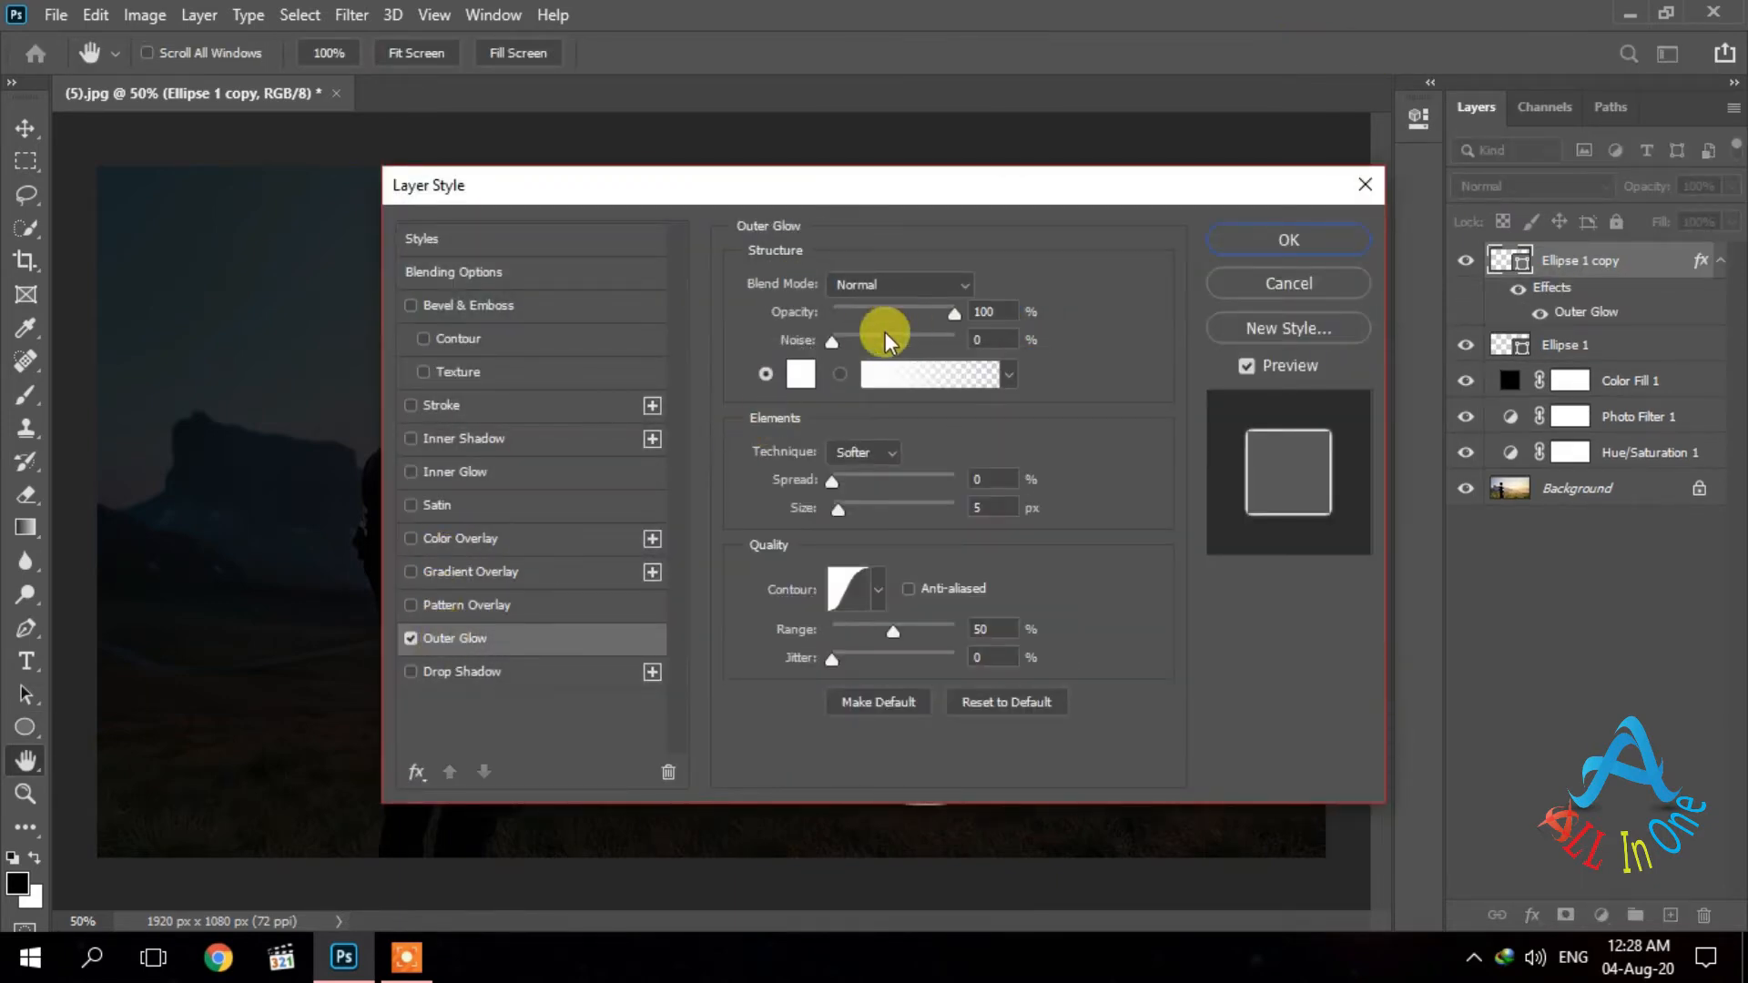
left_click(801, 375)
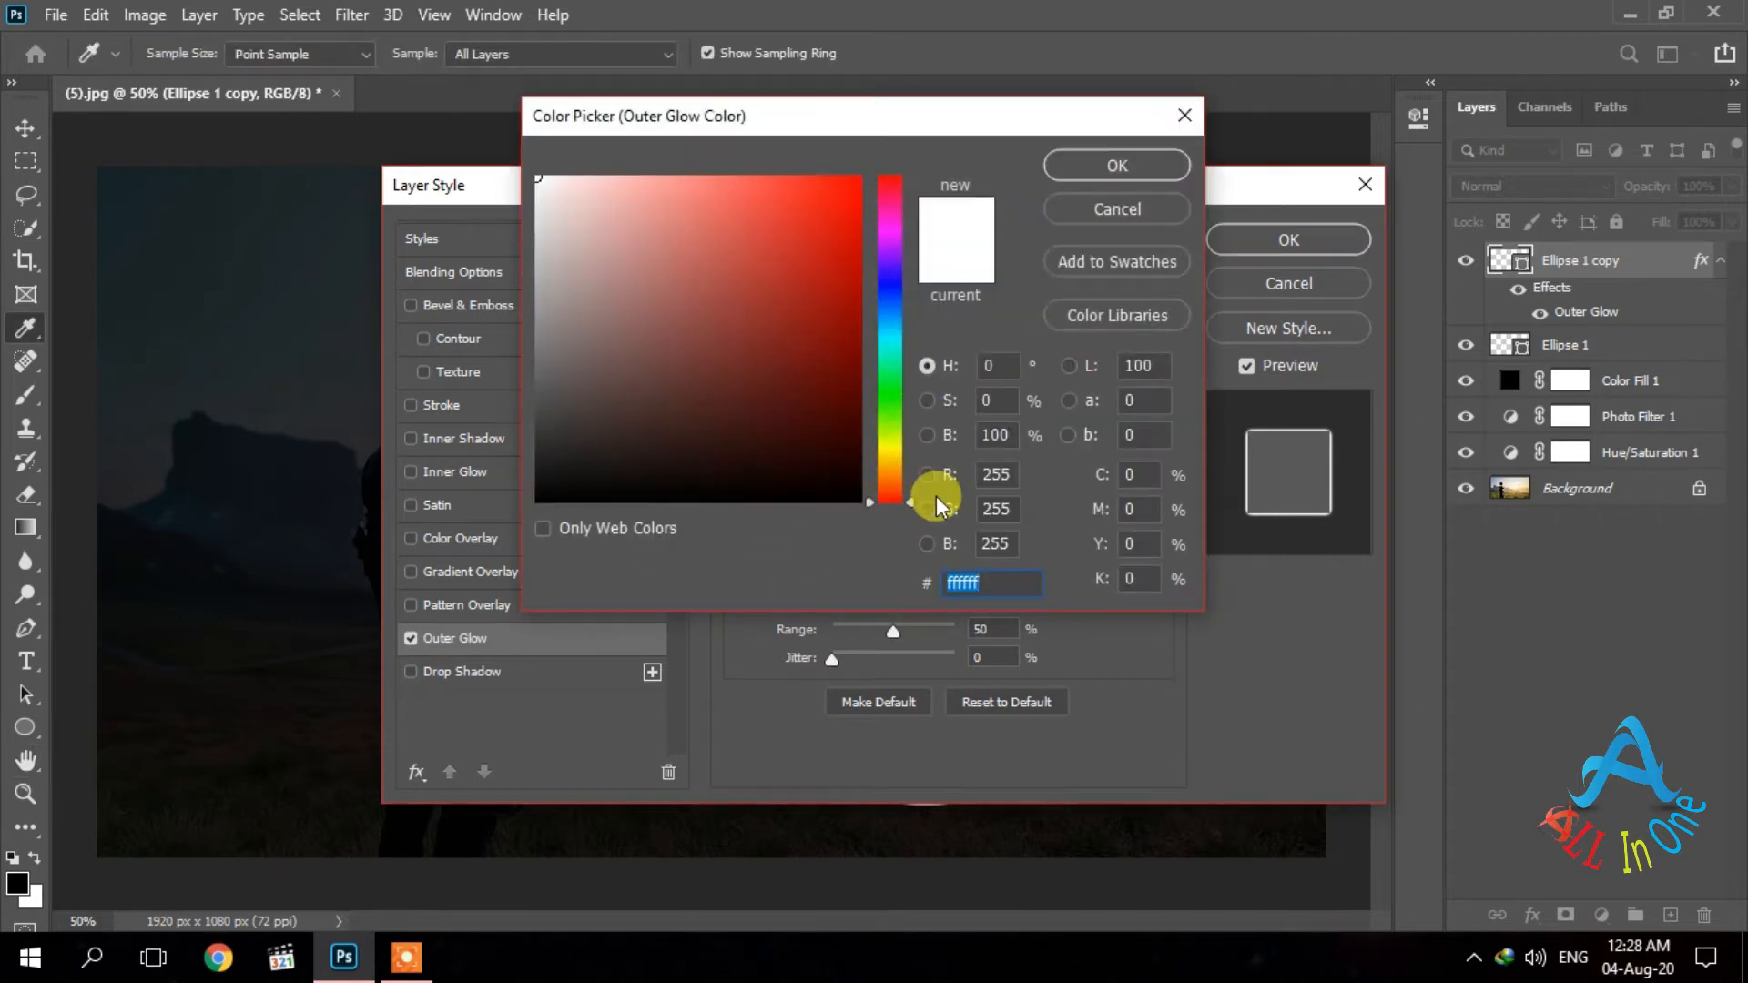
type("0086ff")
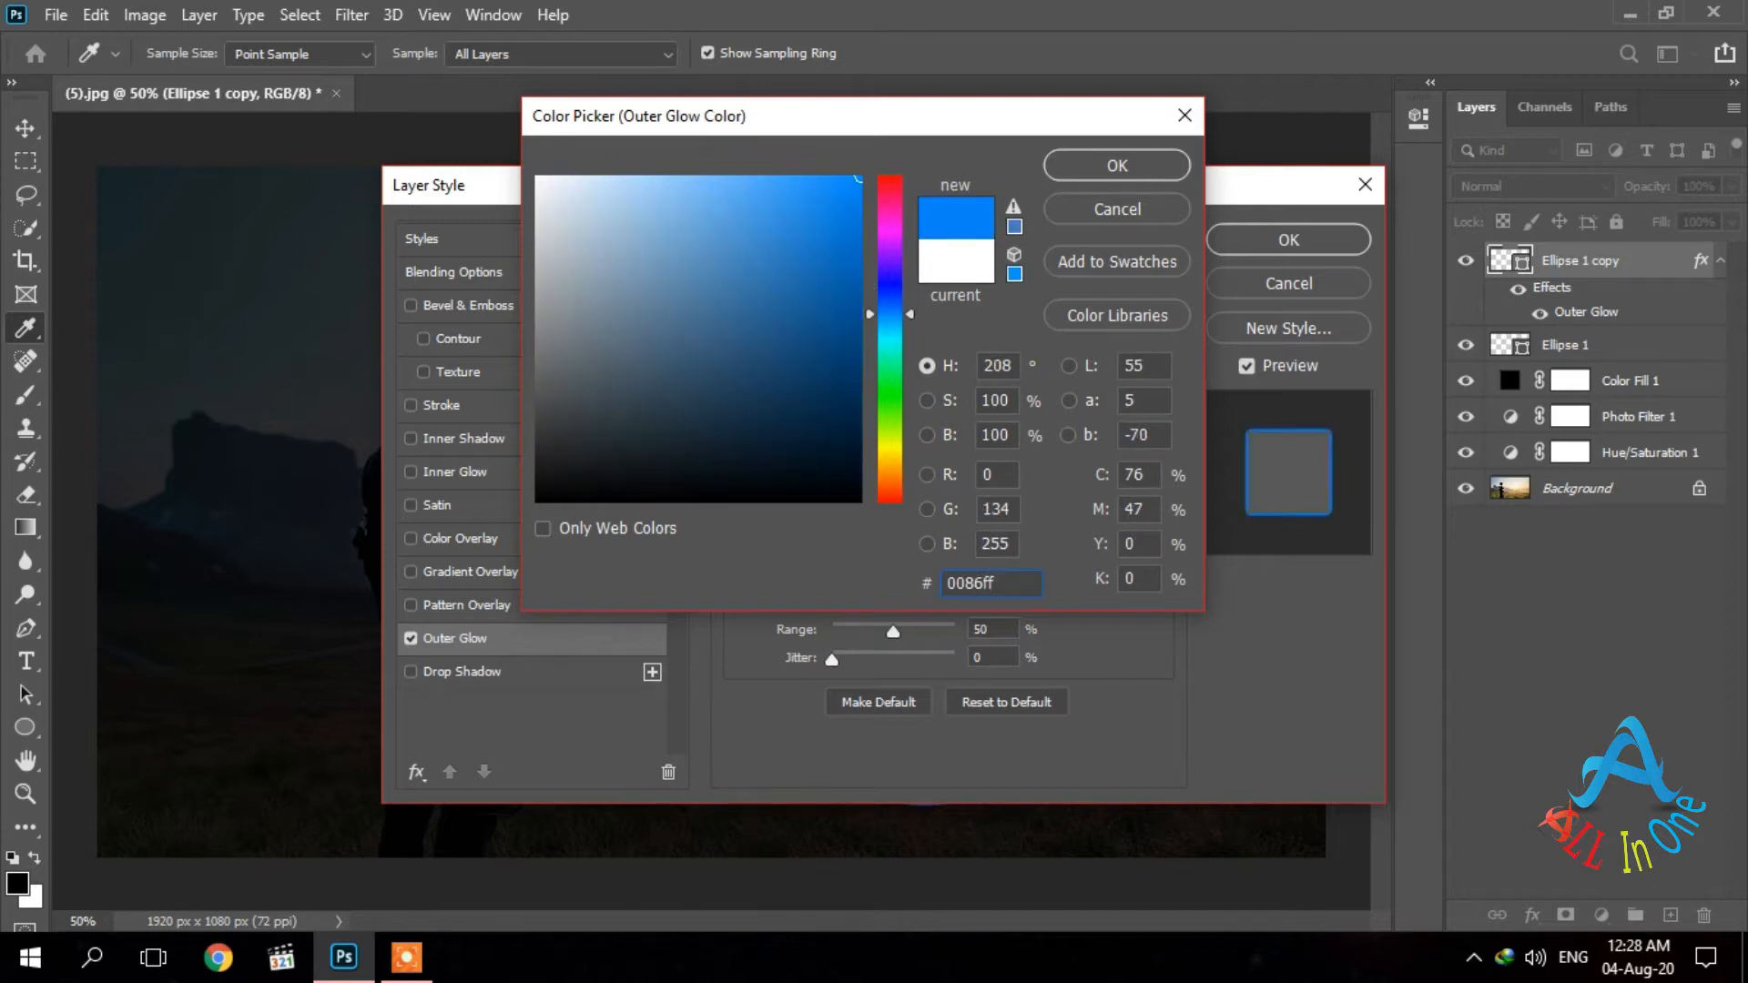
left_click(1118, 165)
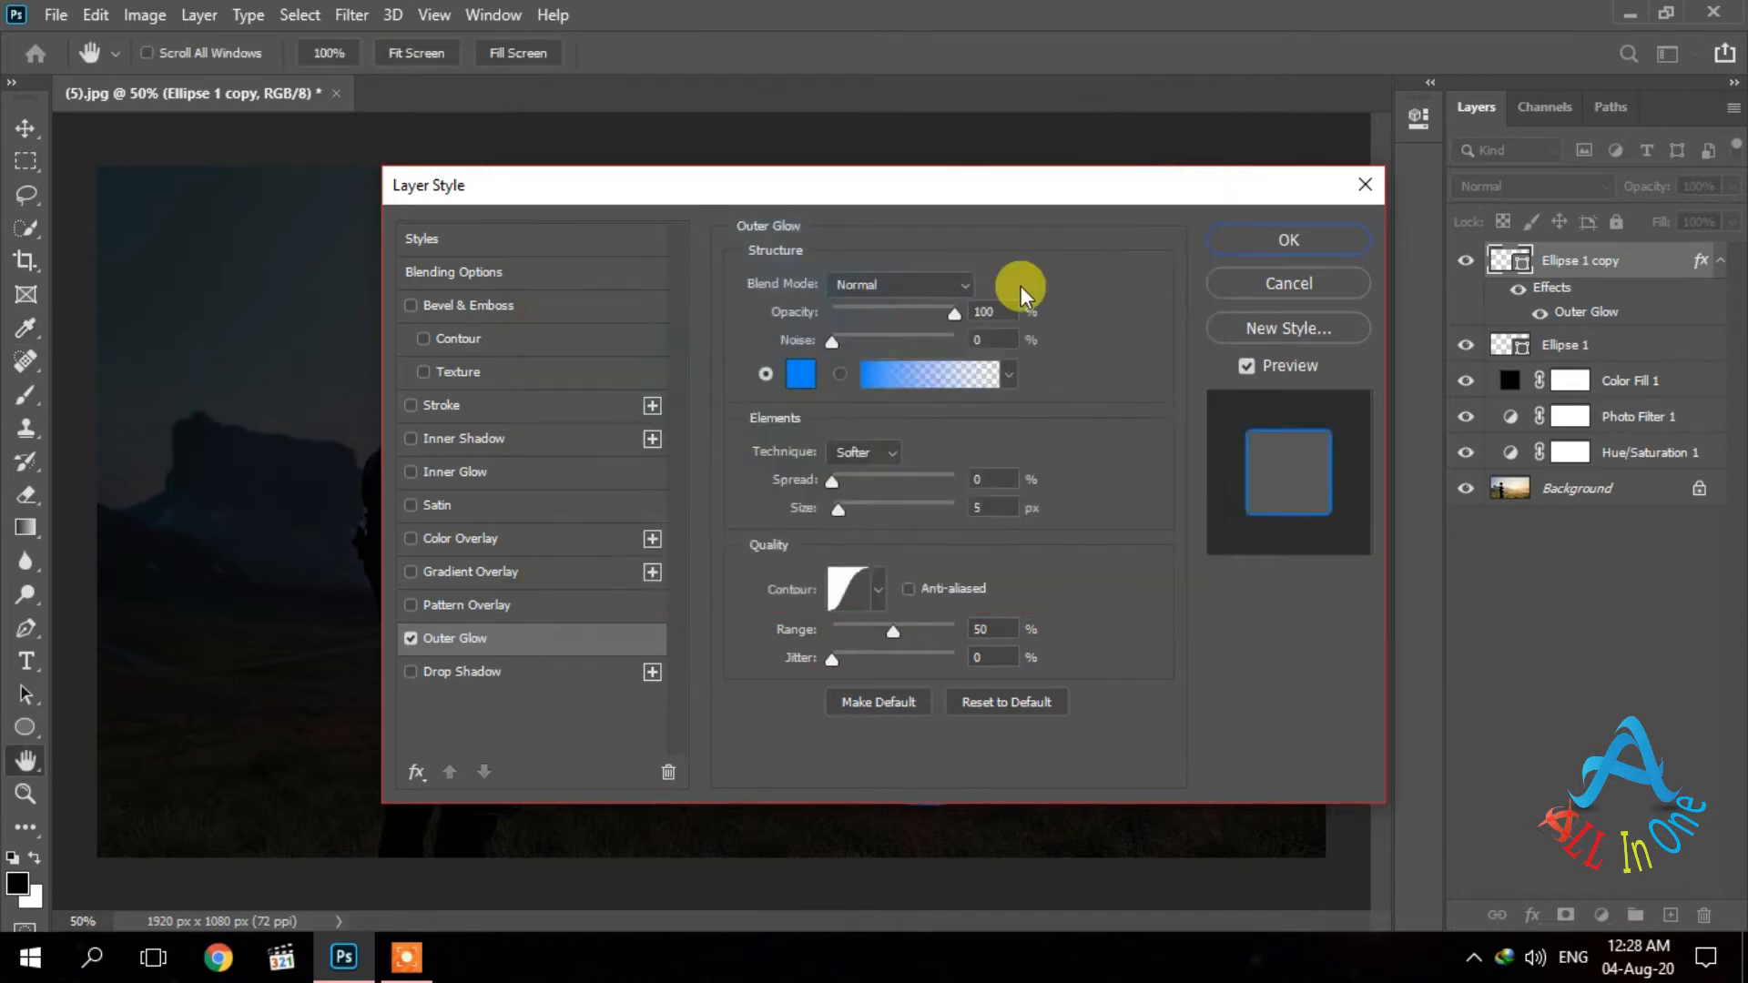
Set the Outer Glow size to 10 px and apply the layer style.
left_click(983, 508)
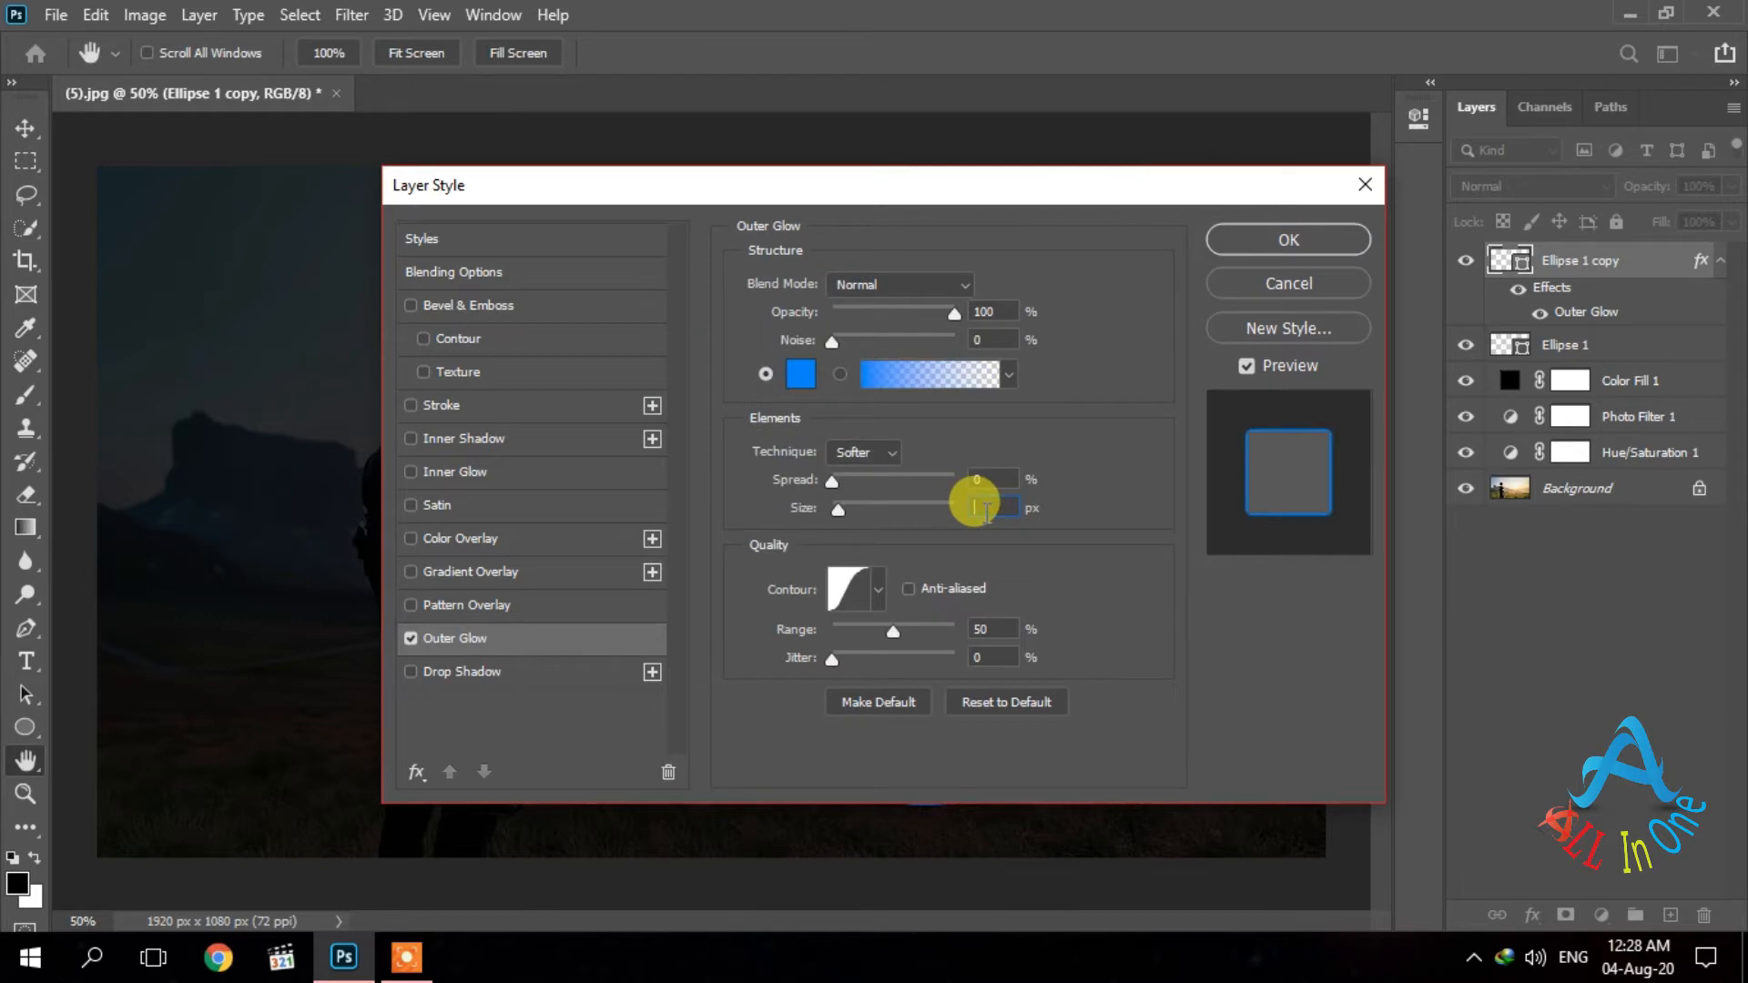
type("10")
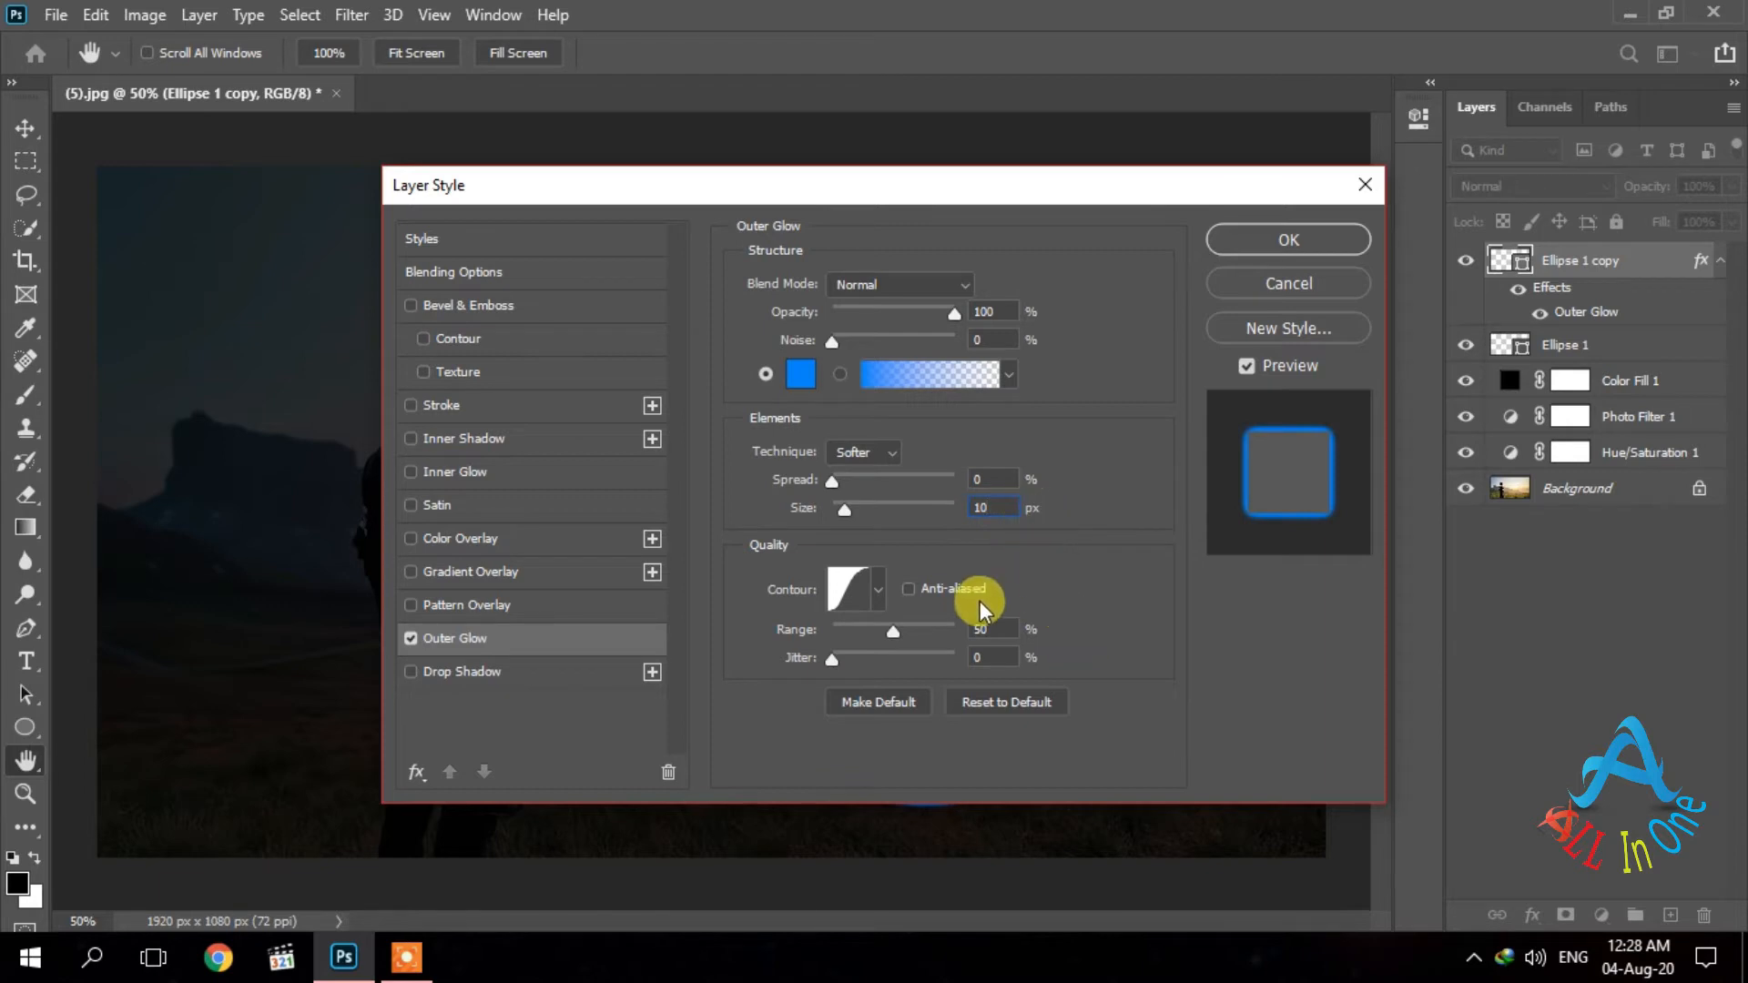
left_click(879, 589)
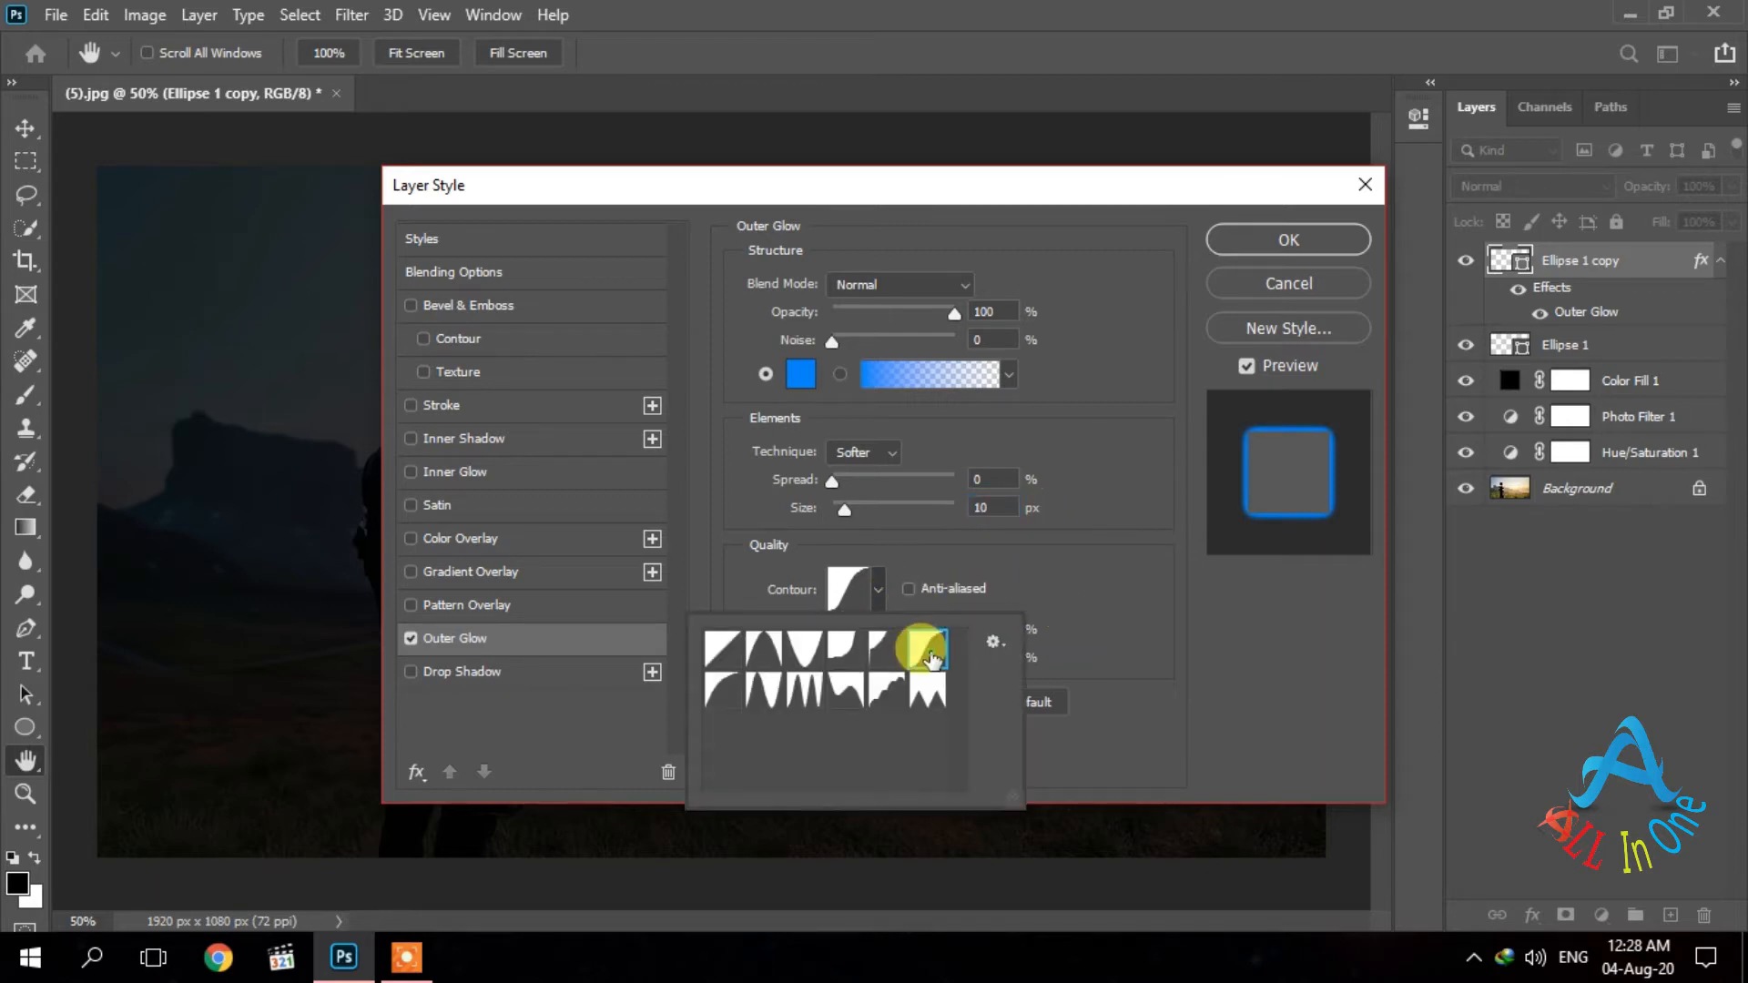
left_click(1247, 240)
left_click(1247, 240)
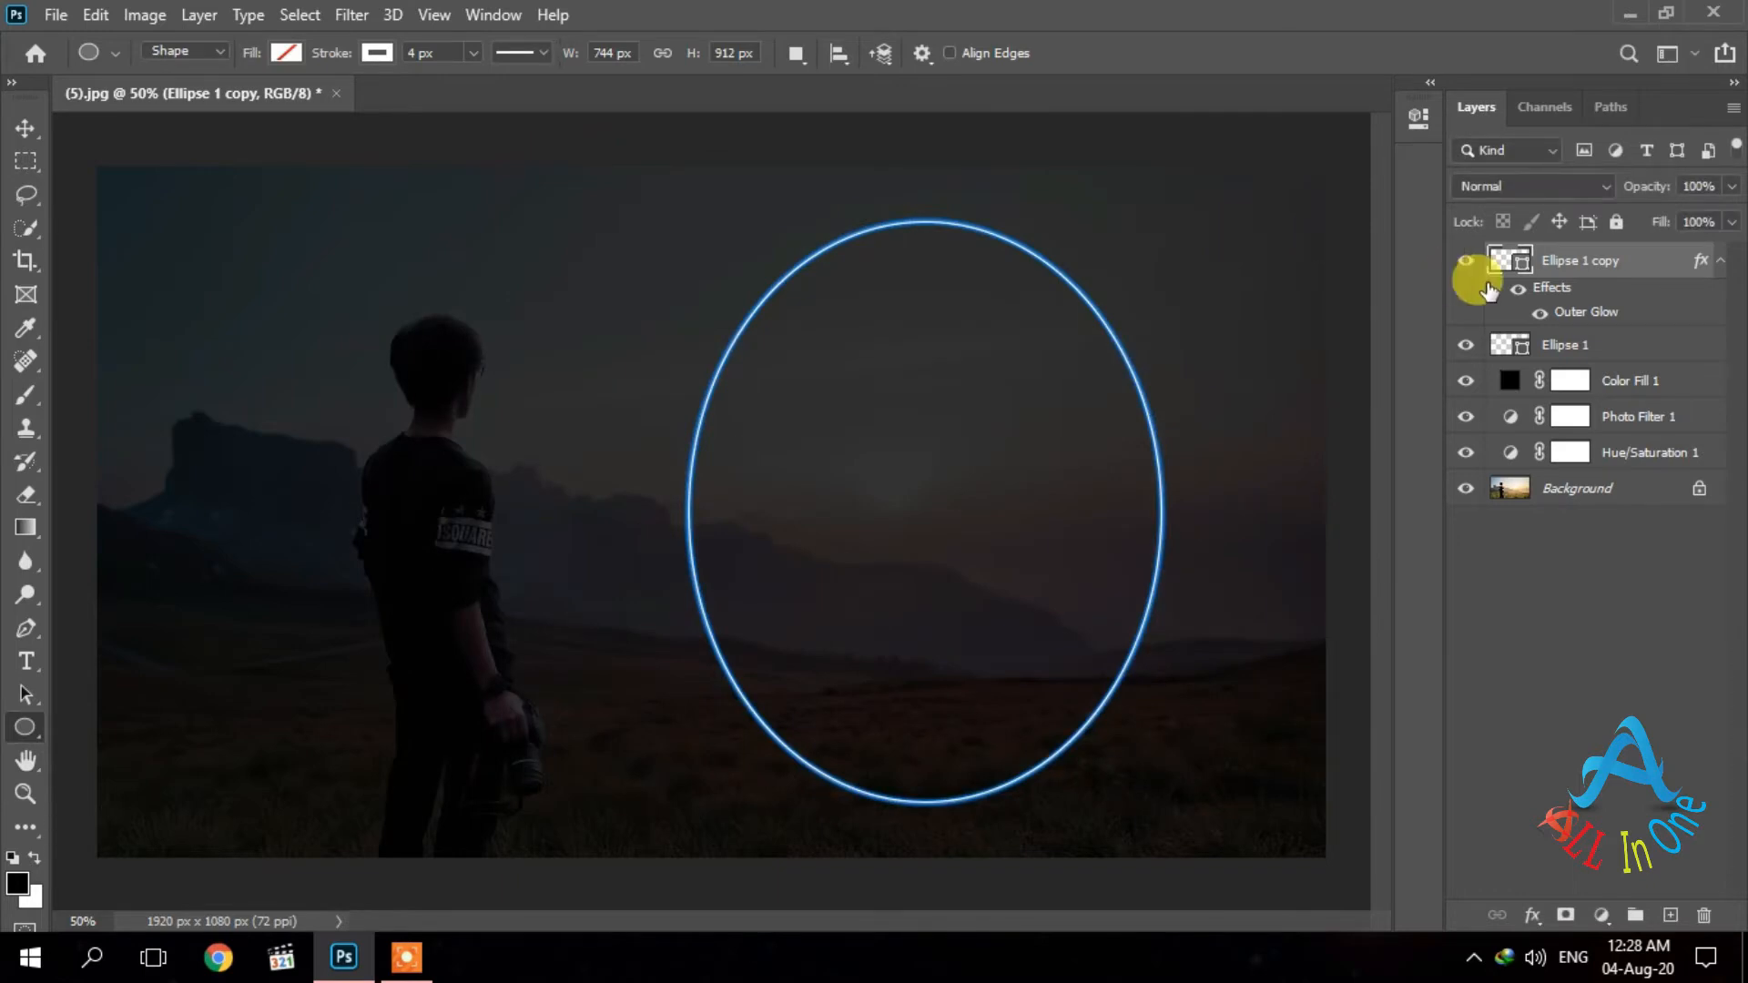
Duplicate the plain Ellipse 1 layer and give the copy an Outer Glow in white (ffffff).
left_click(1614, 352)
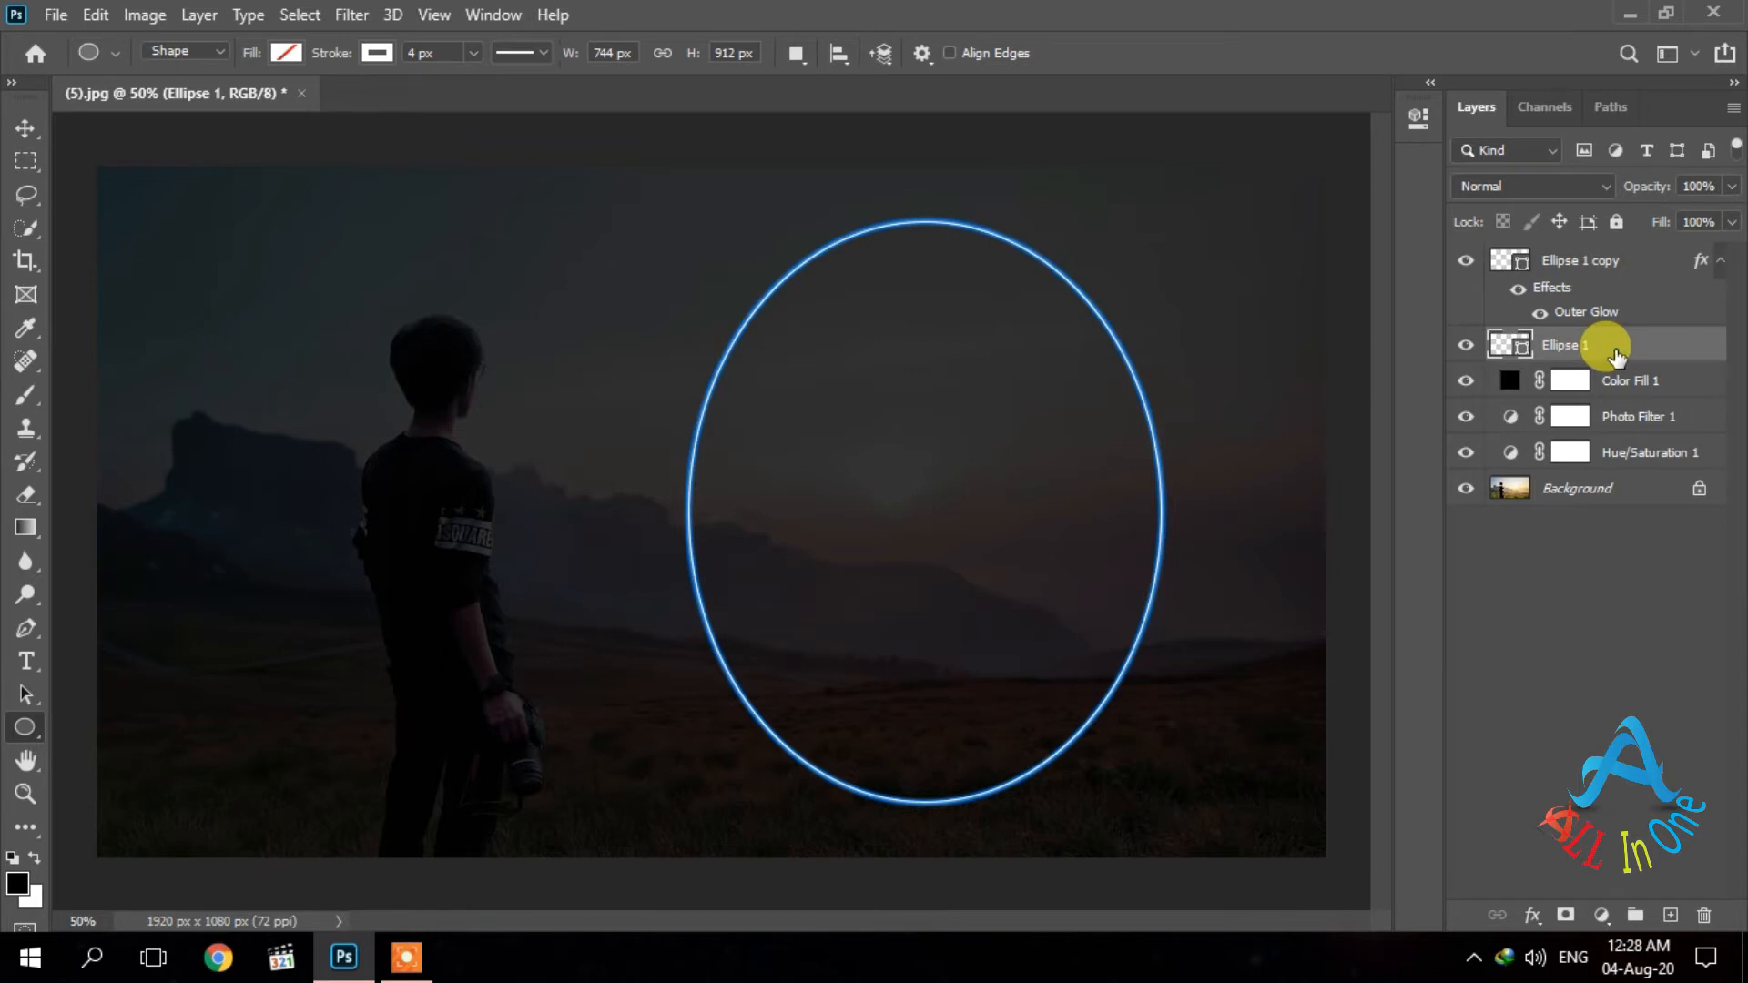
key("ctrl+j")
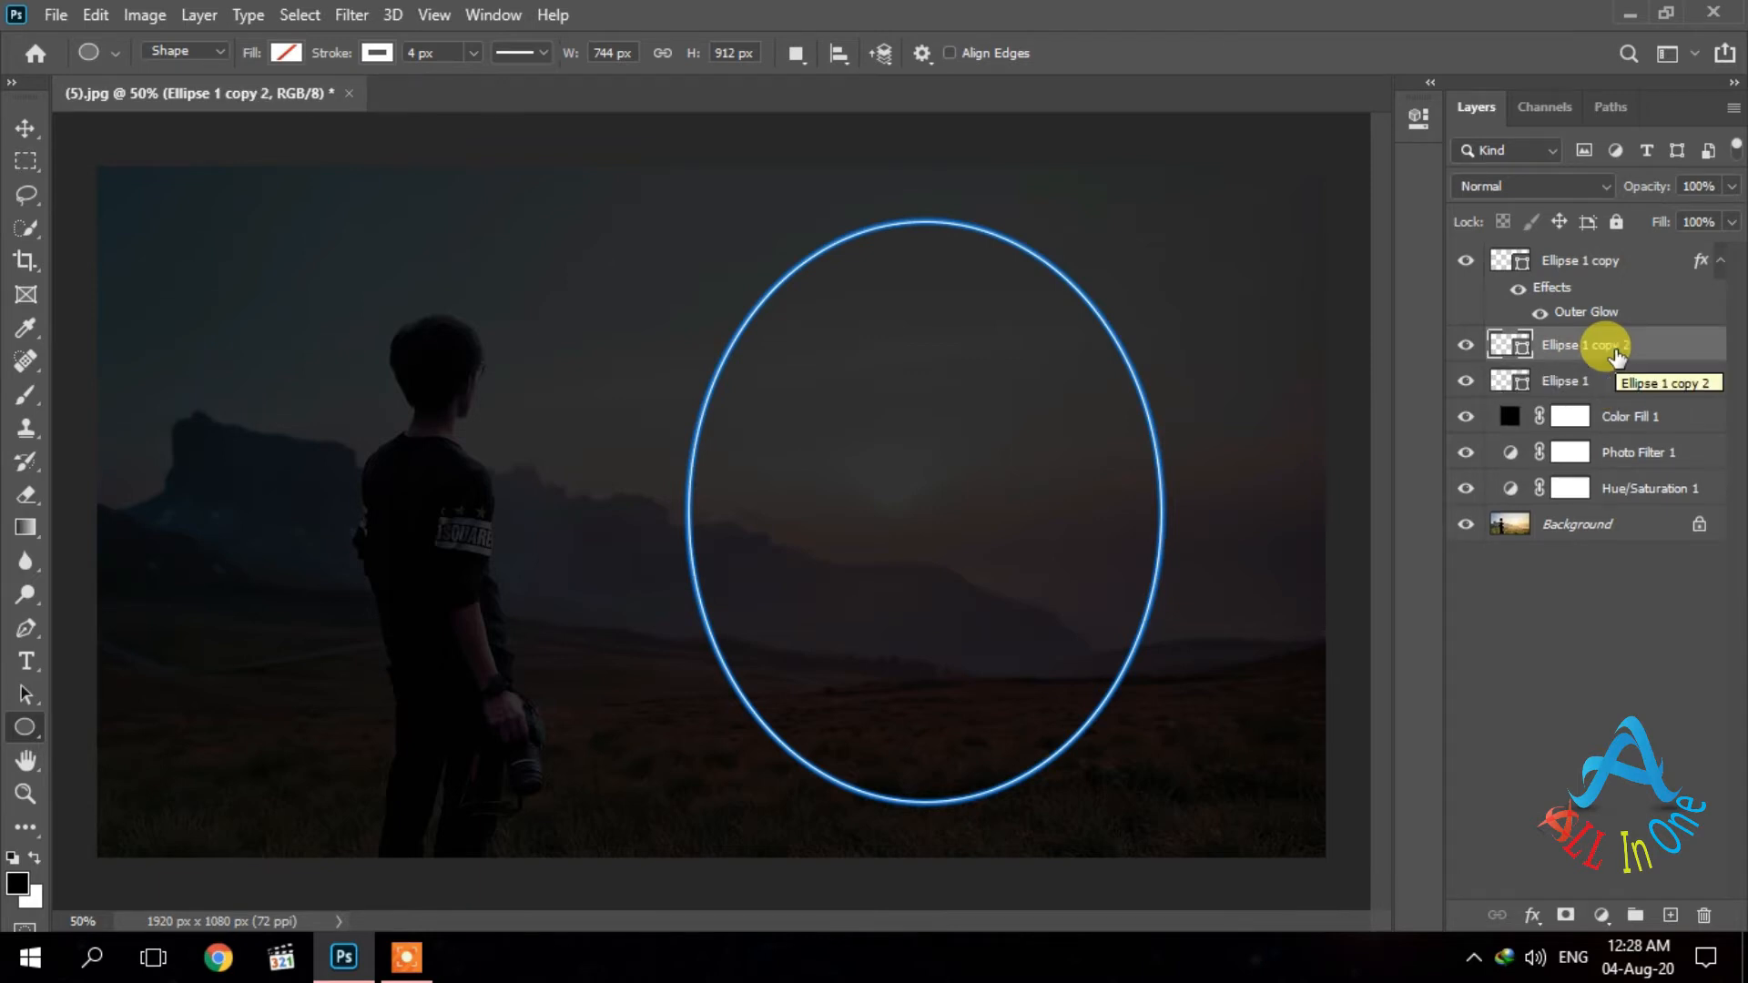
right_click(1615, 353)
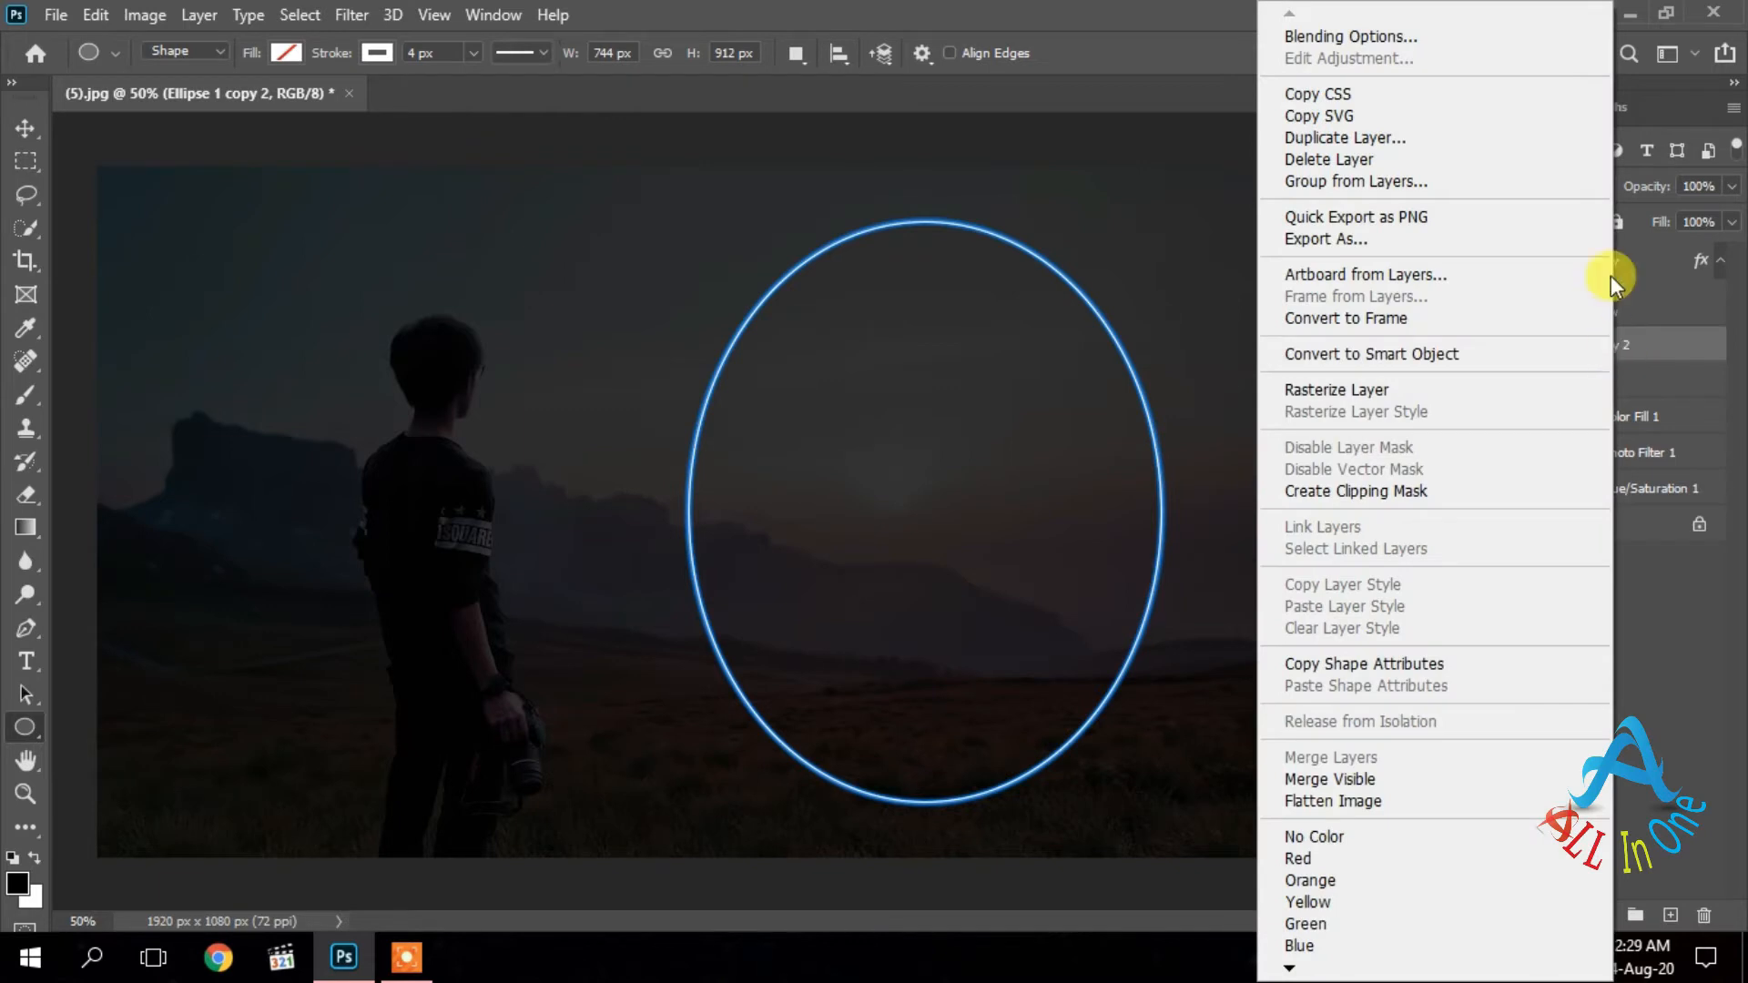
left_click(1491, 38)
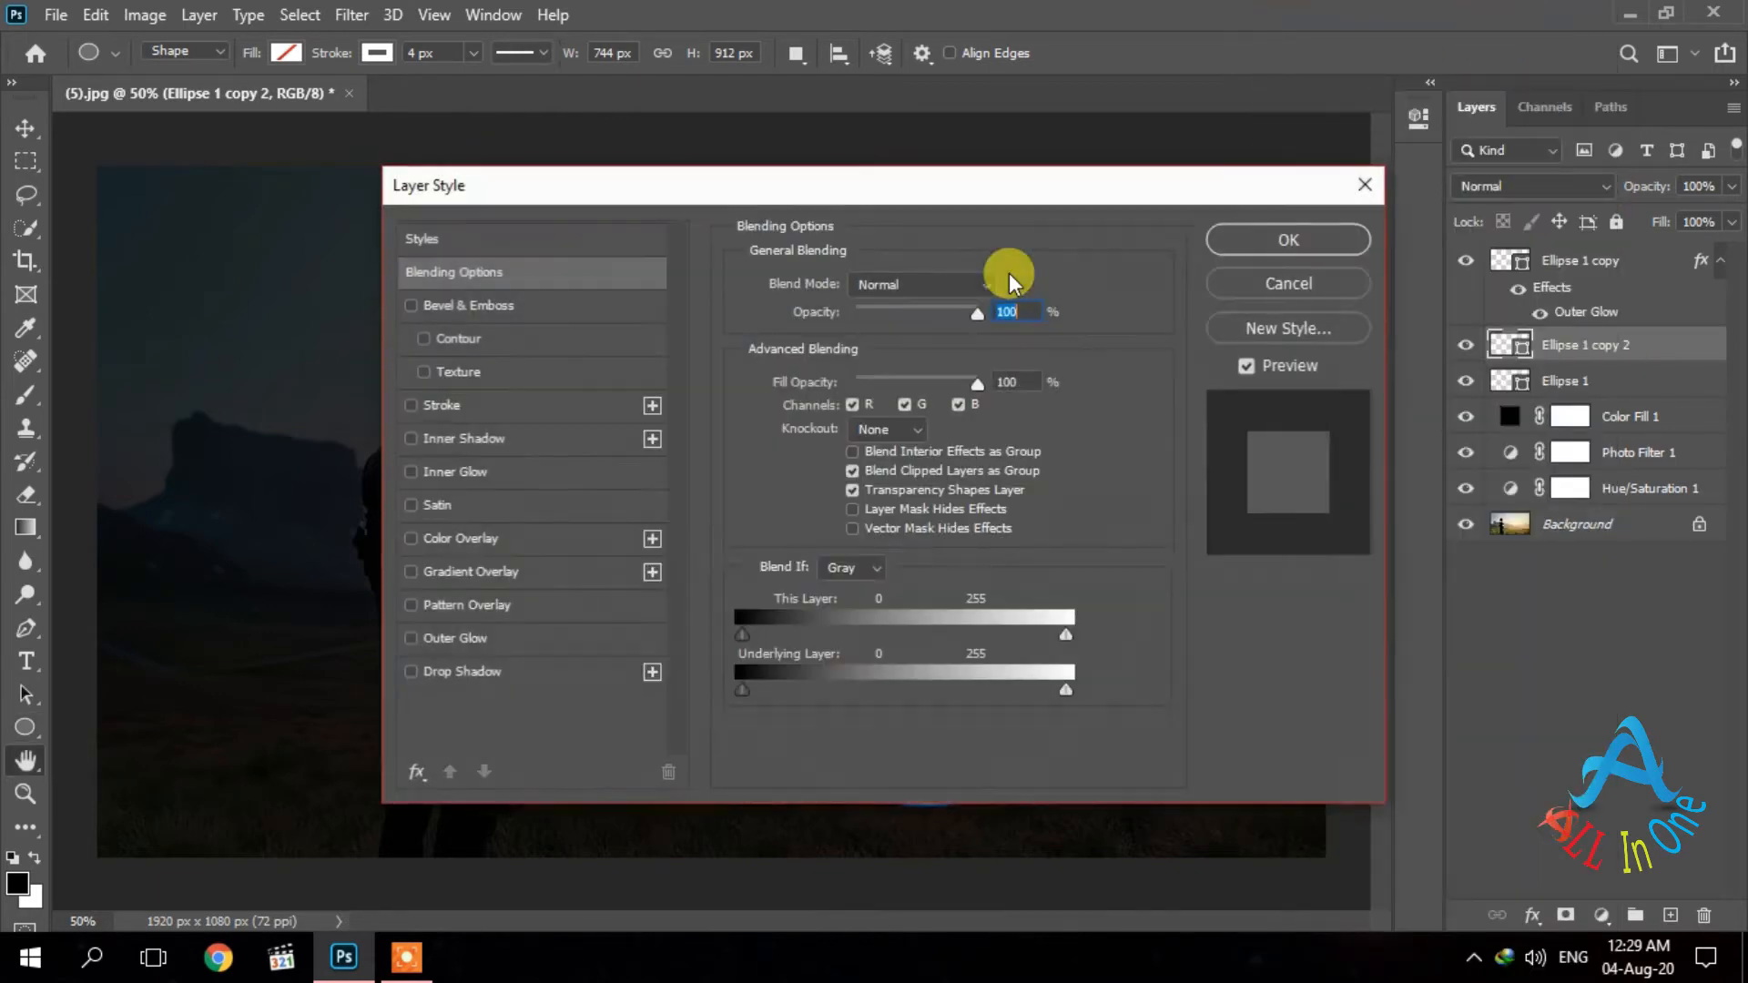
left_click(433, 635)
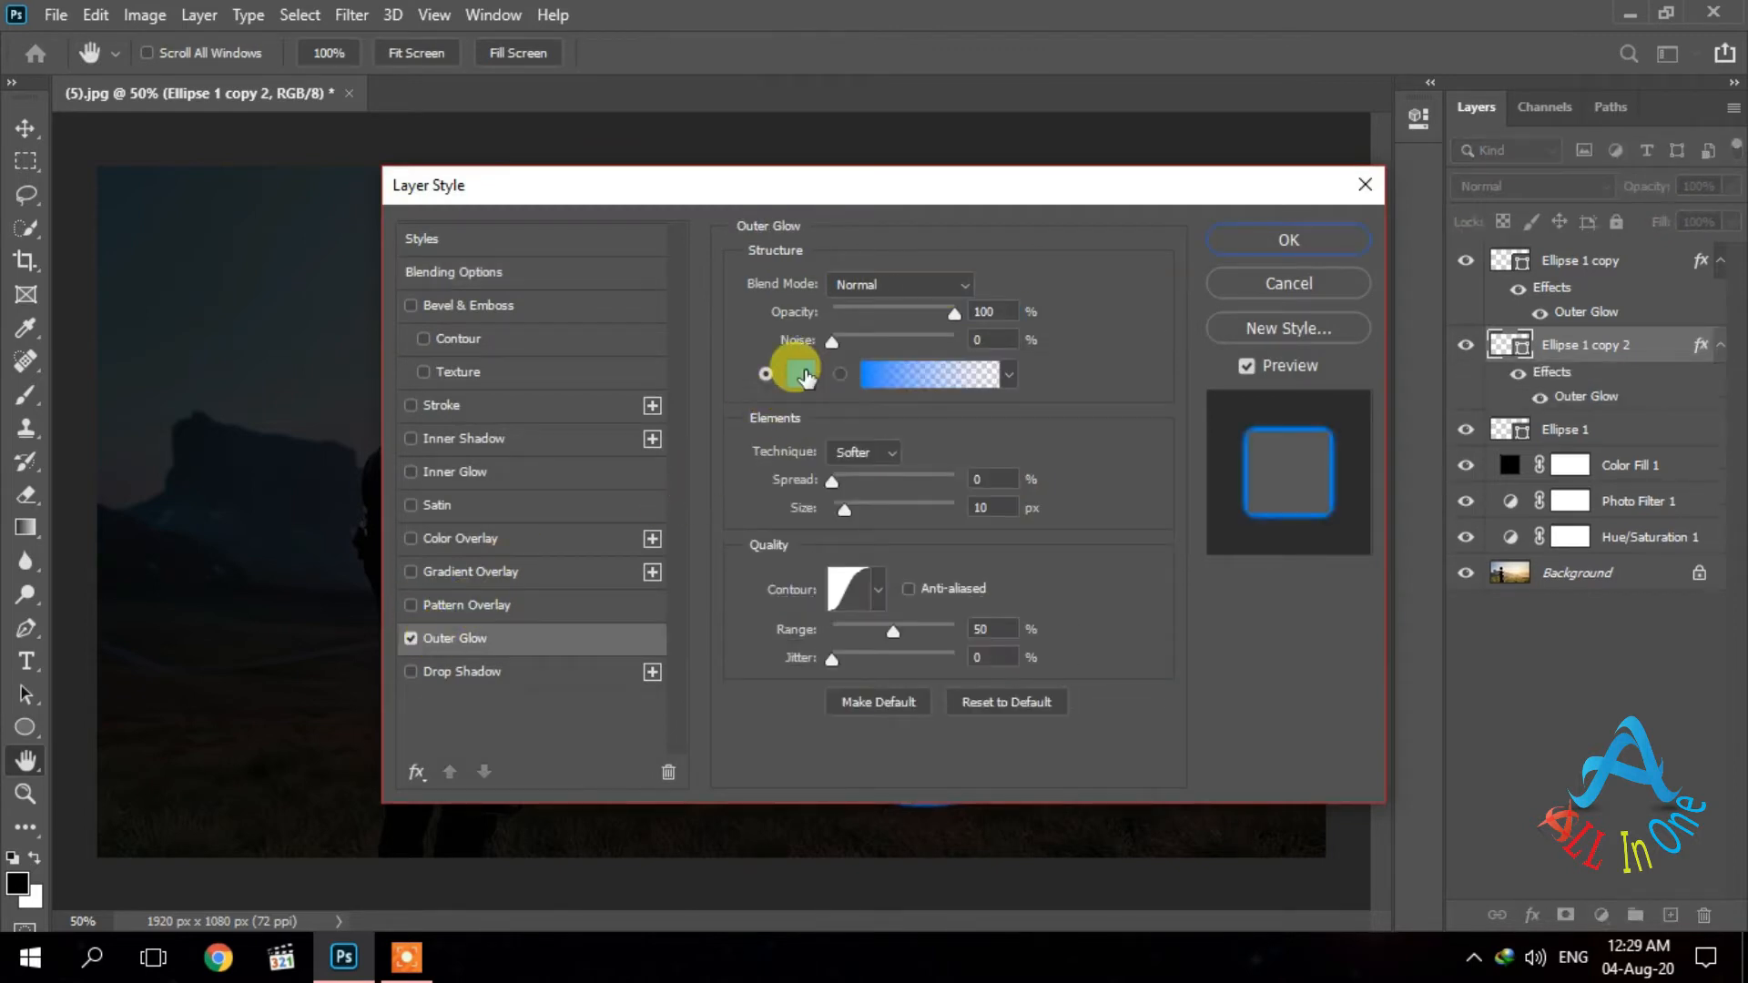
left_click(802, 373)
type("ff")
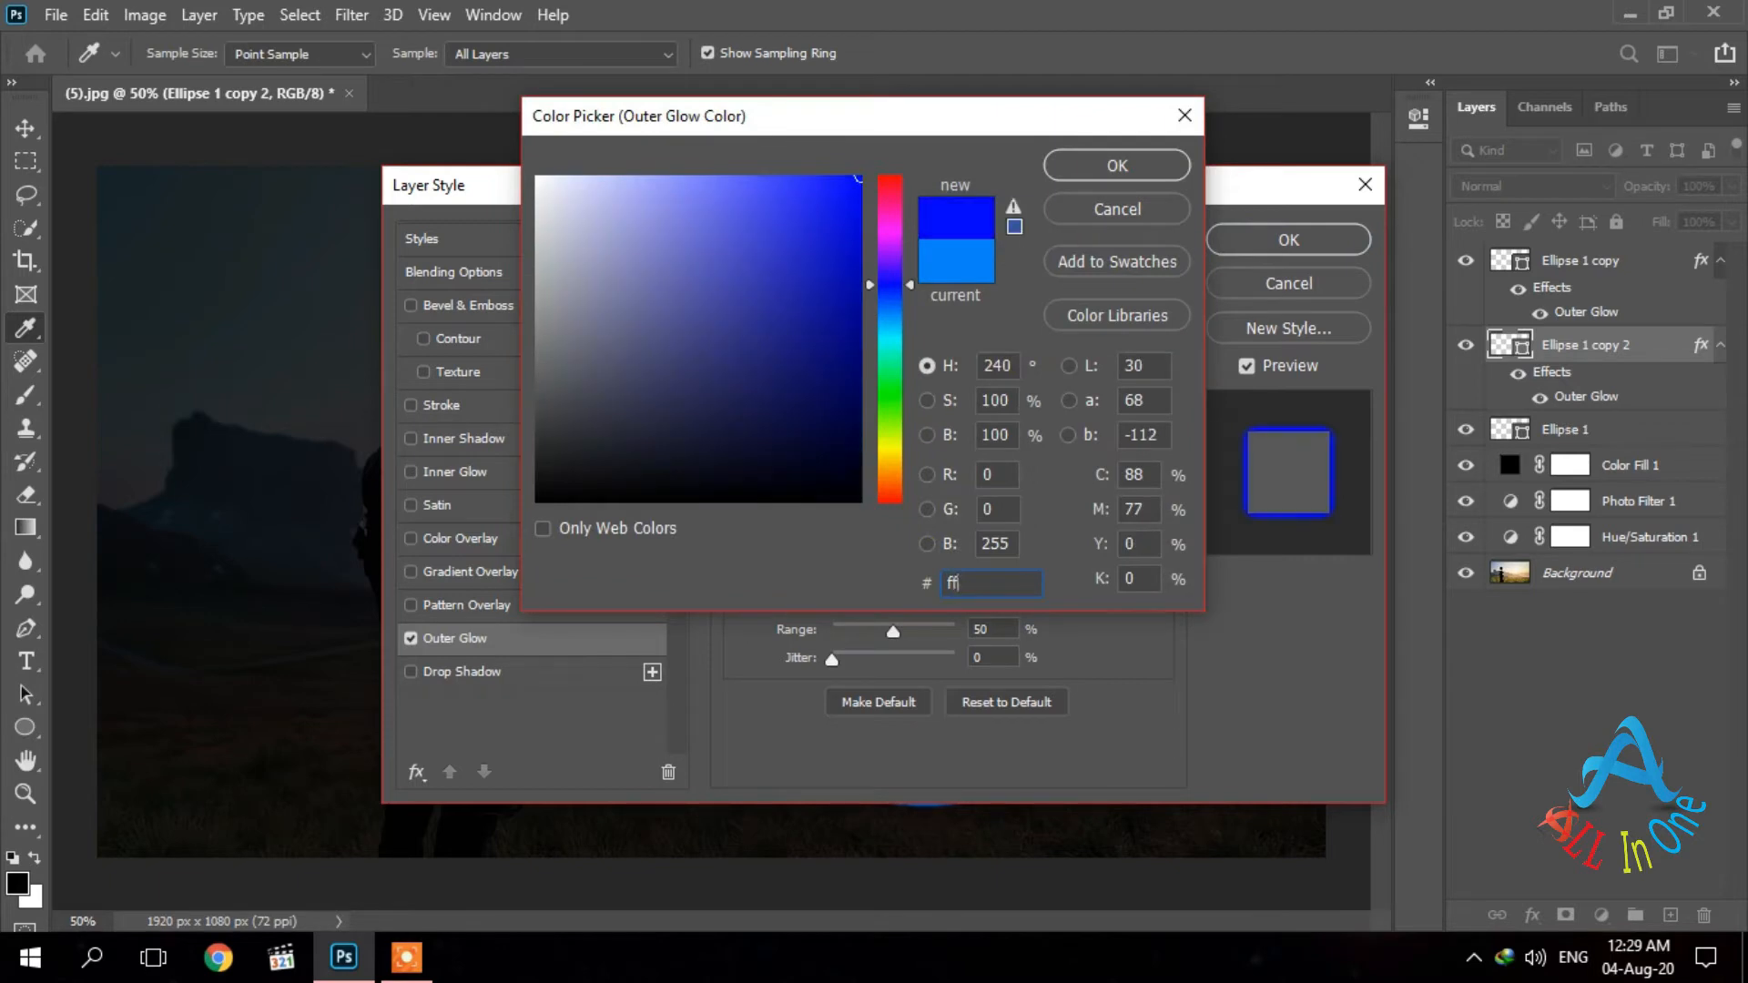
type("ffff")
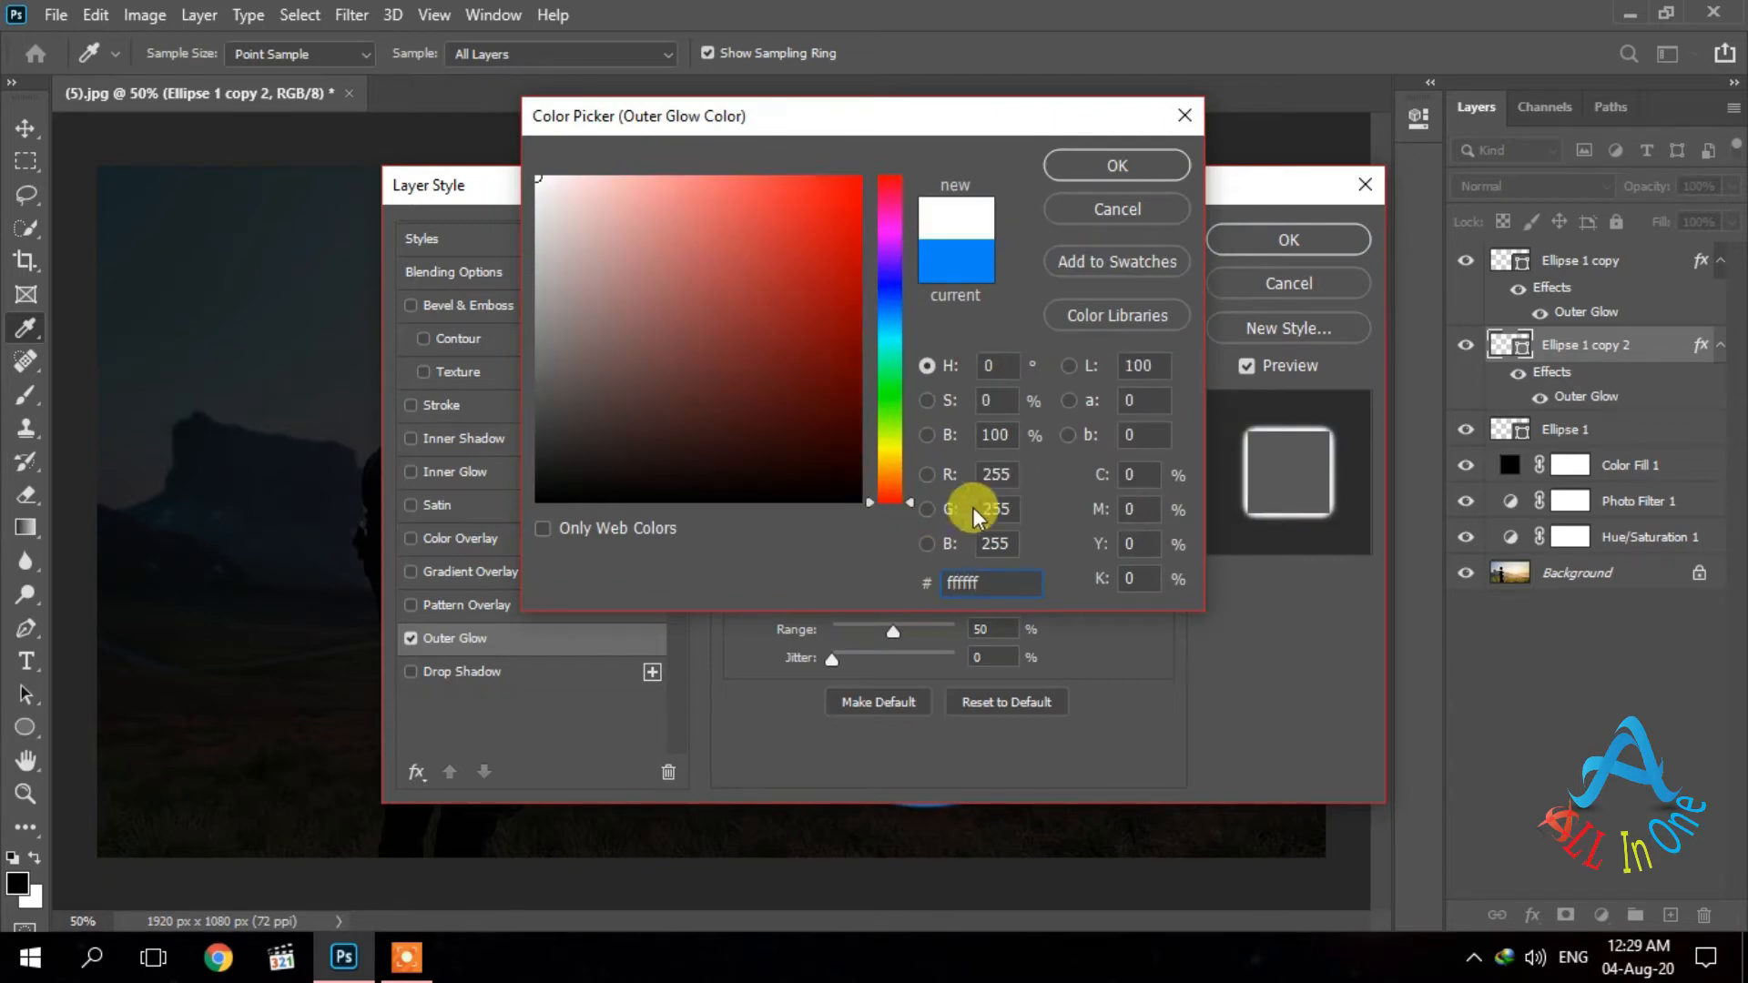
left_click(1145, 173)
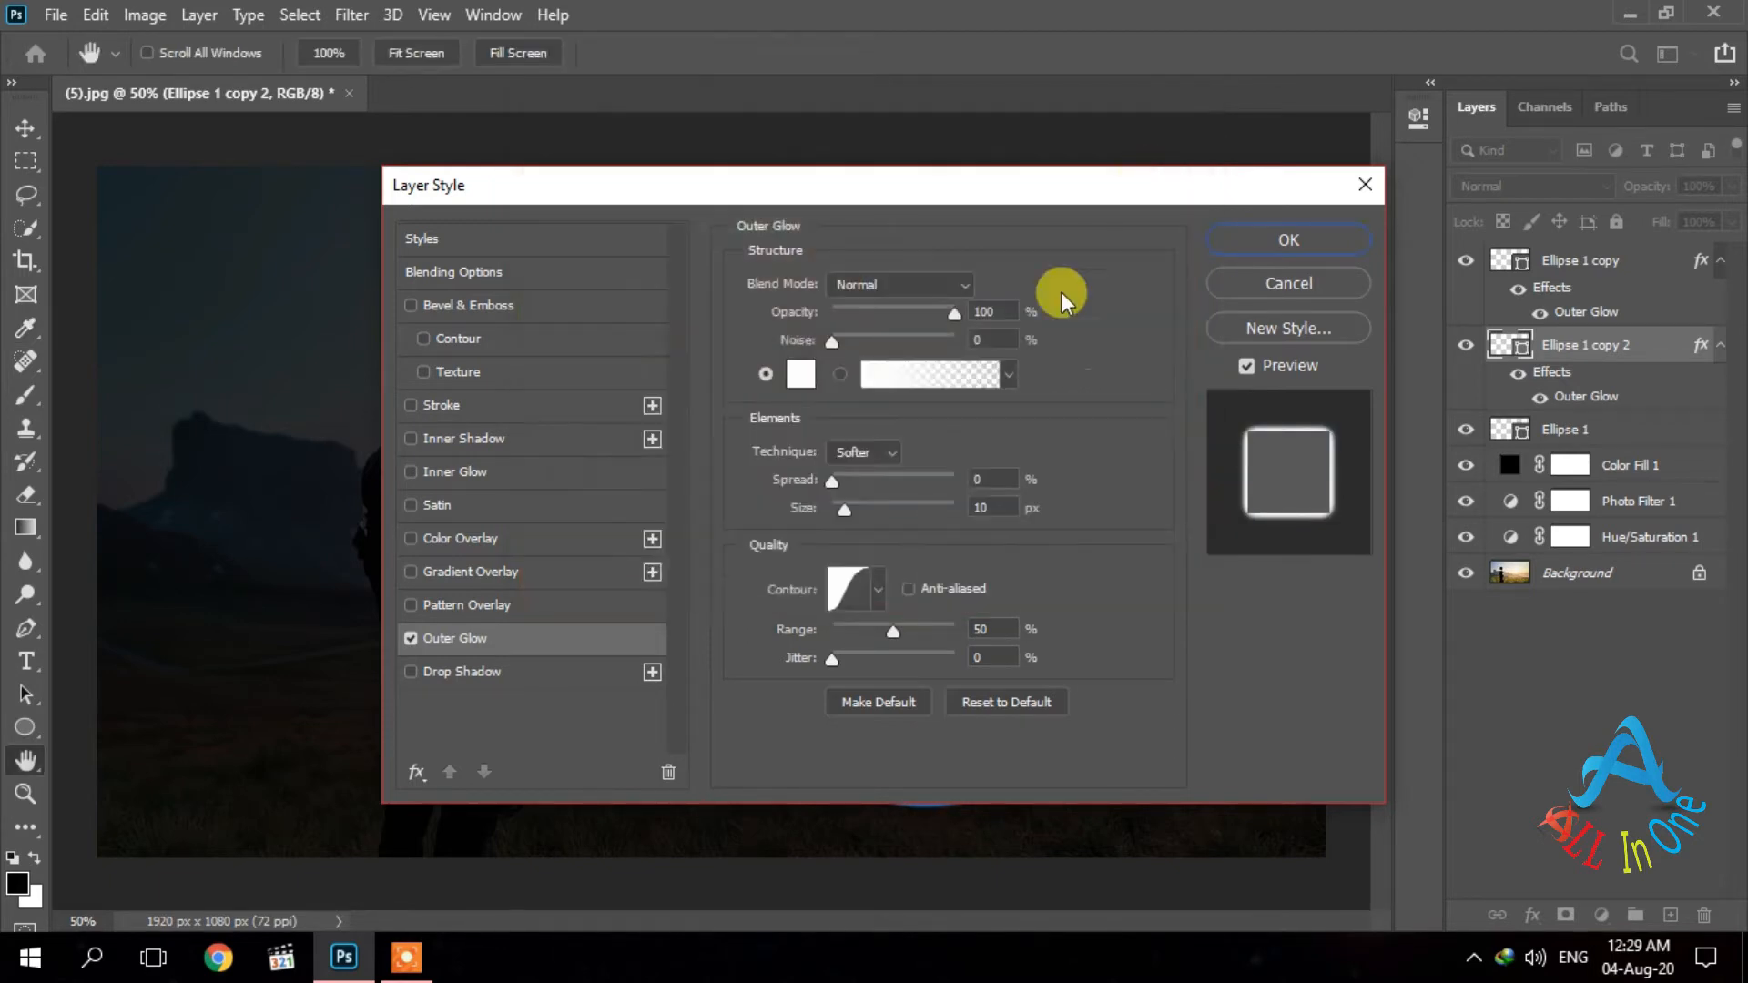
Choose the S-curve contour for the white Outer Glow, set its size to 5 px and apply the layer style.
left_click(867, 594)
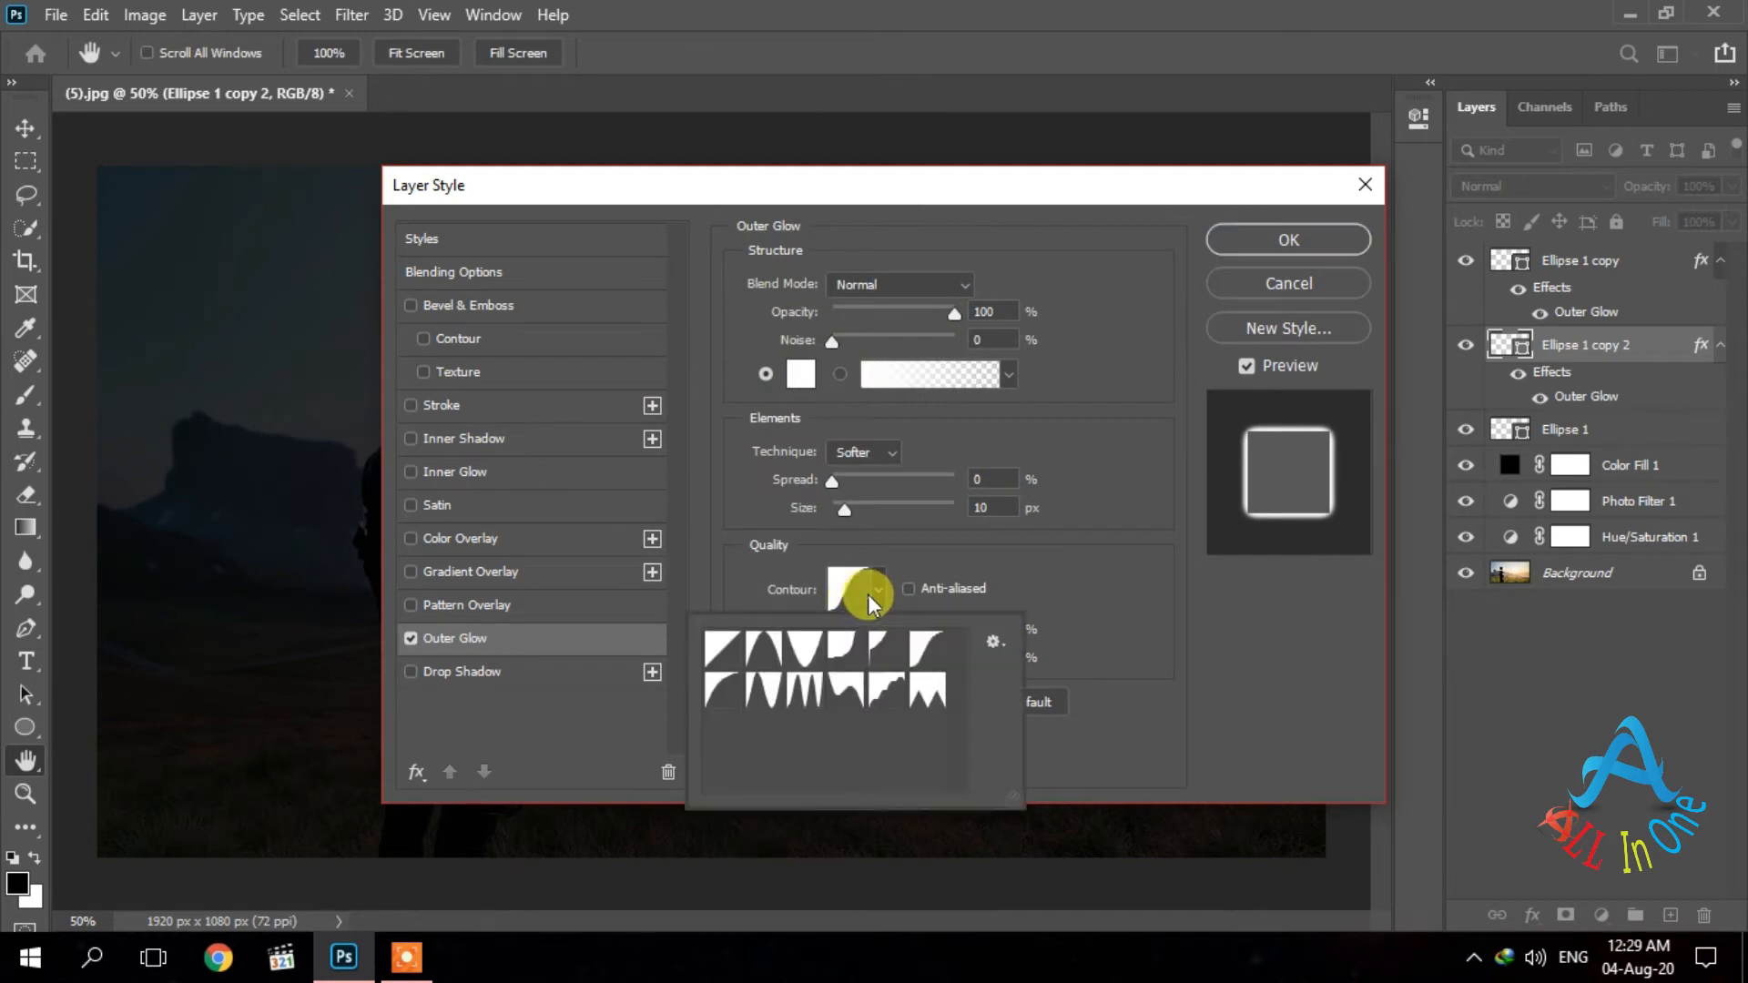
left_click(910, 642)
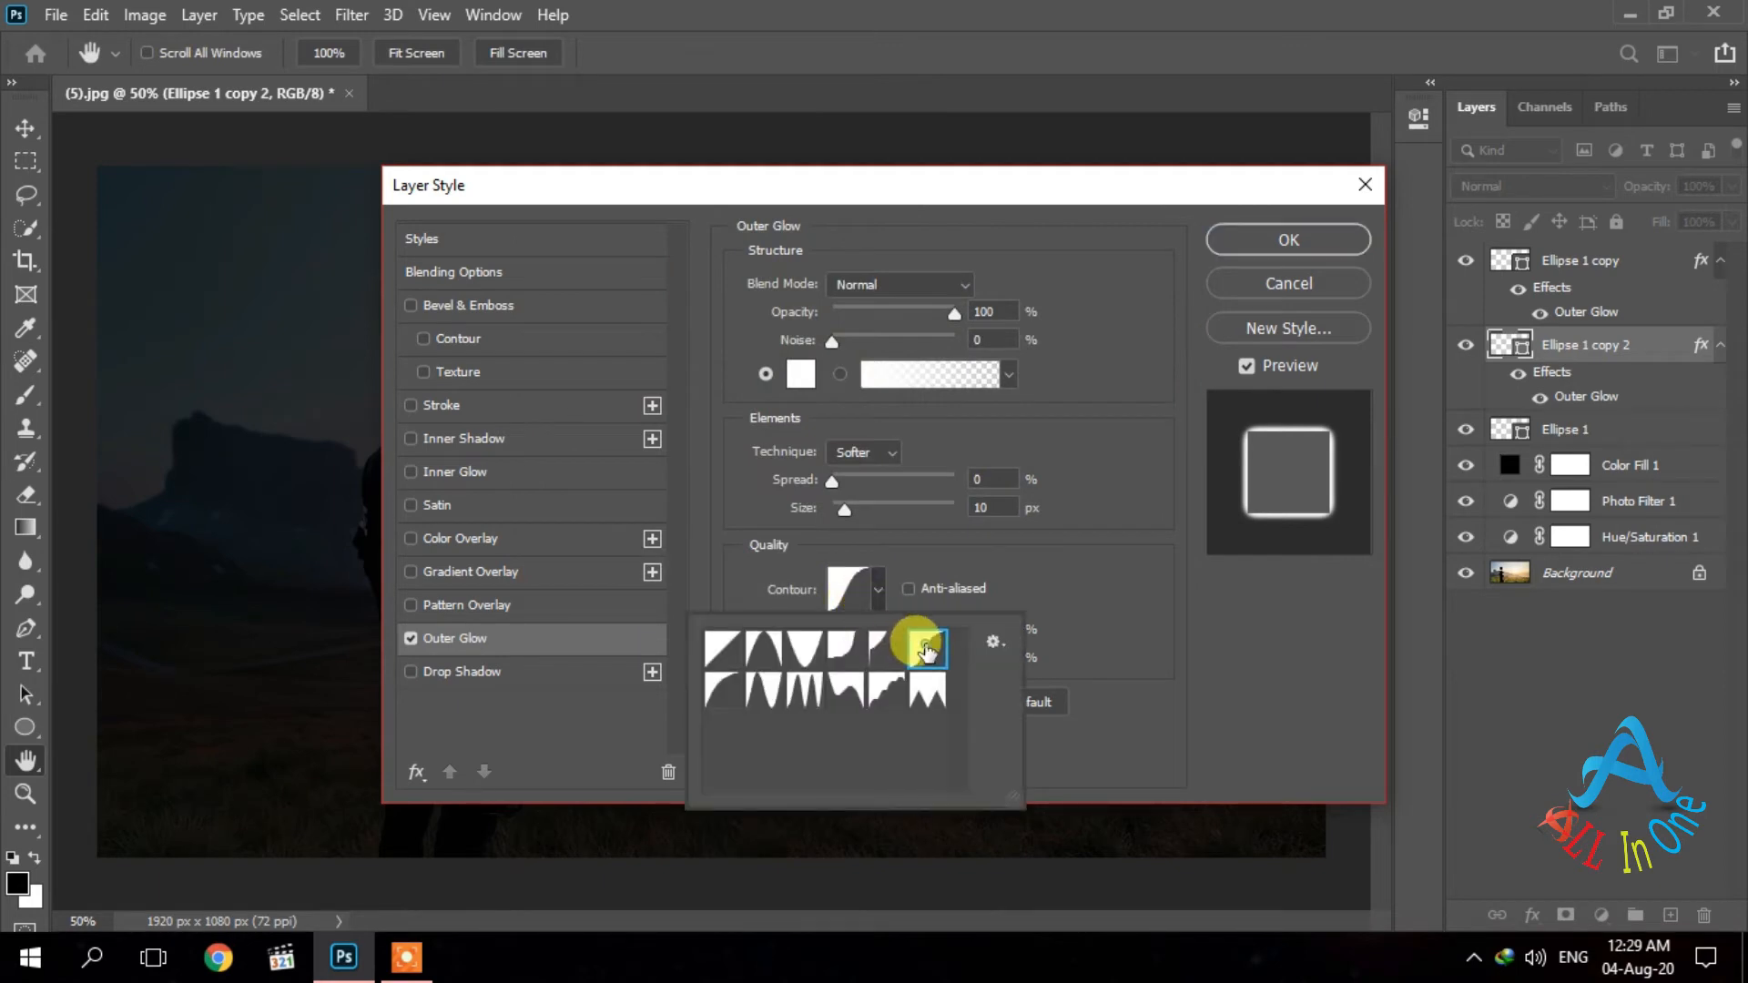
left_click(998, 507)
type("5")
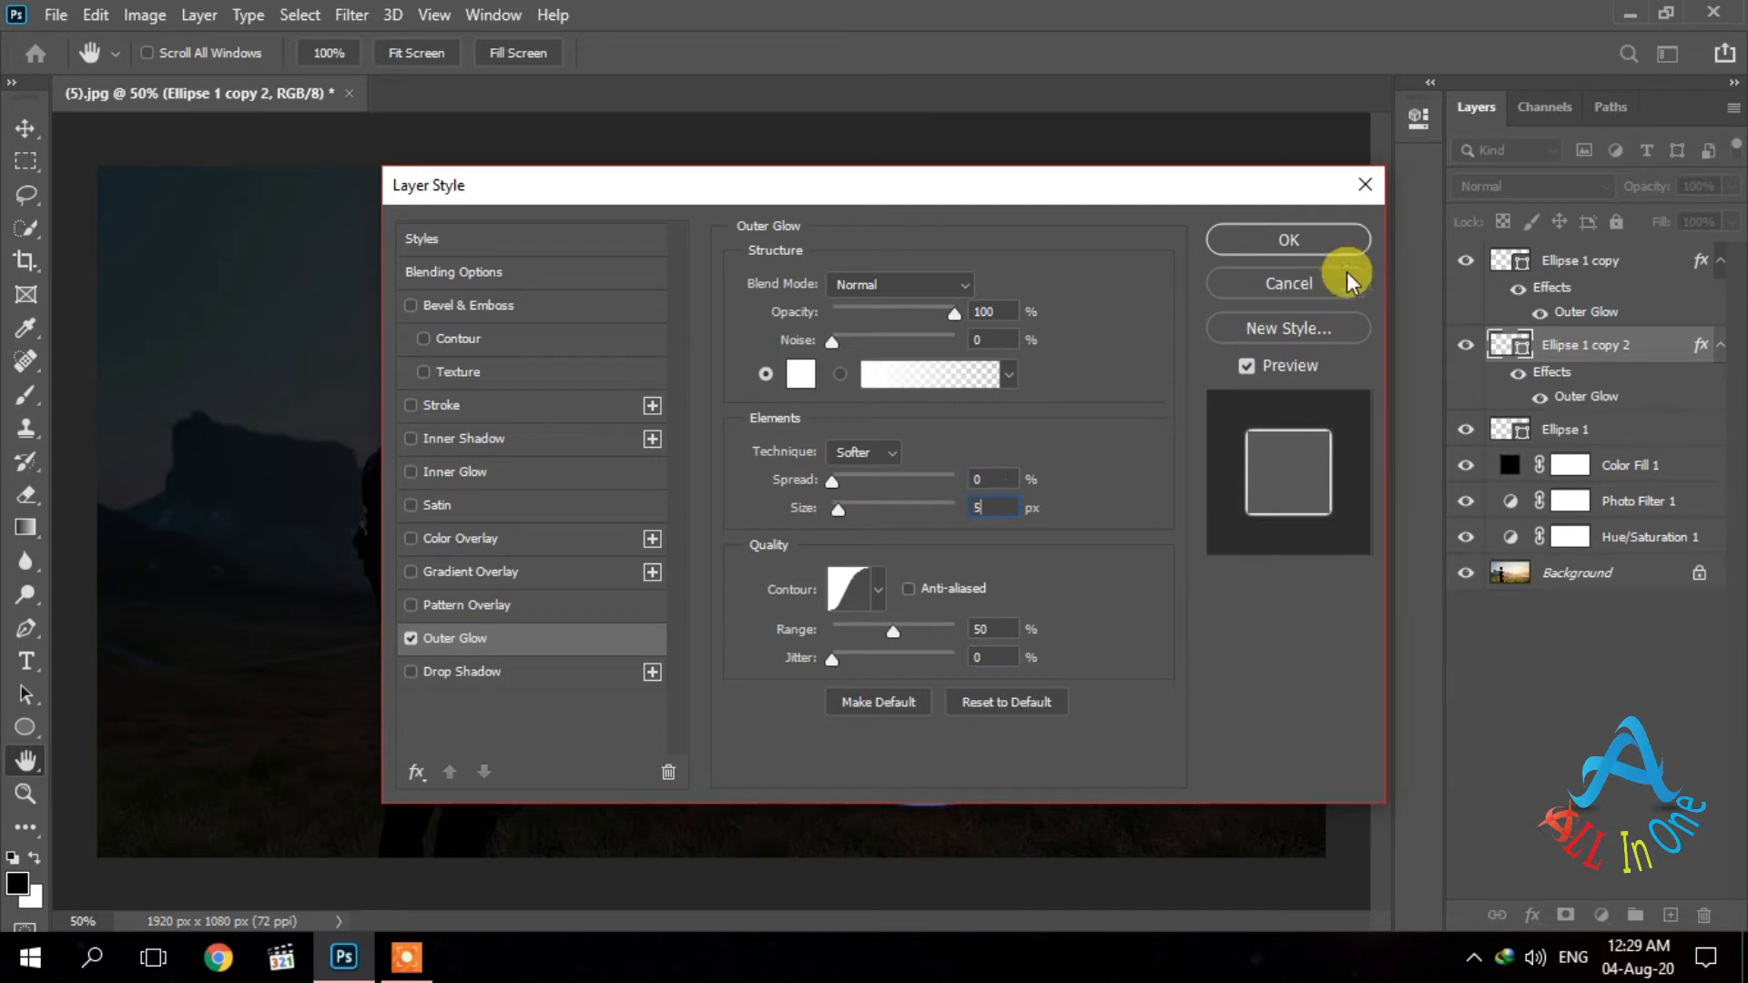
left_click(1331, 248)
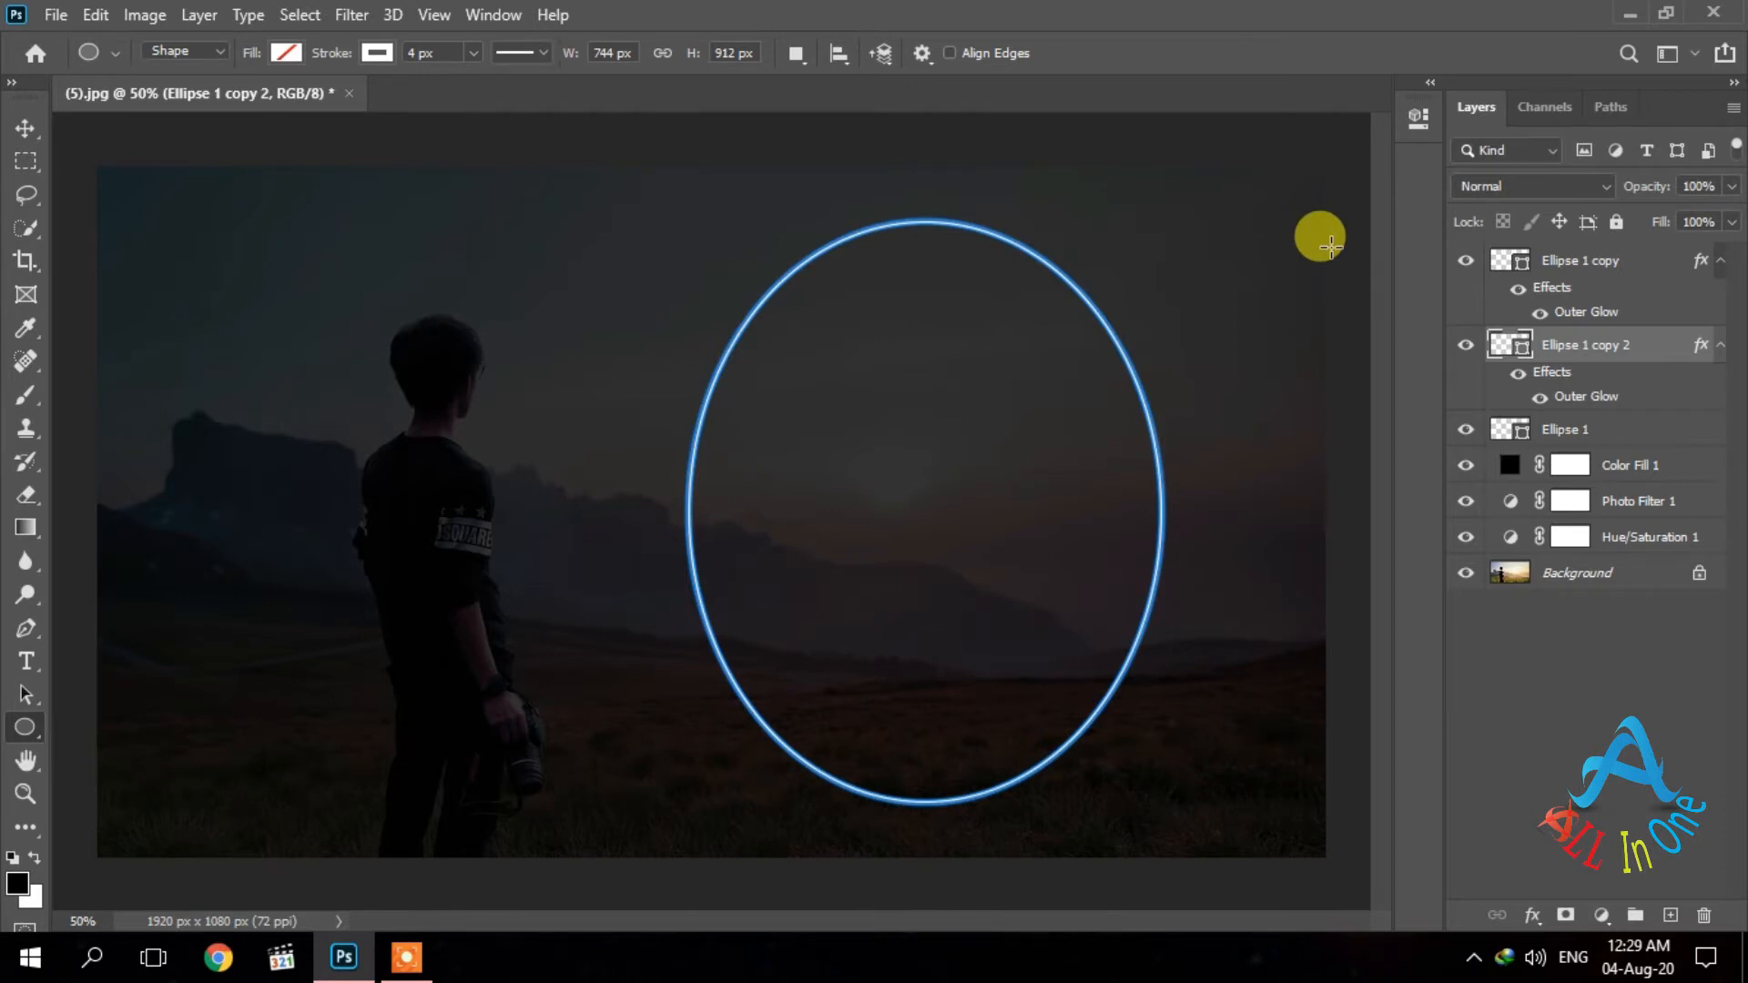
Select all three ellipse layers and convert them into one smart object.
left_click(1595, 266)
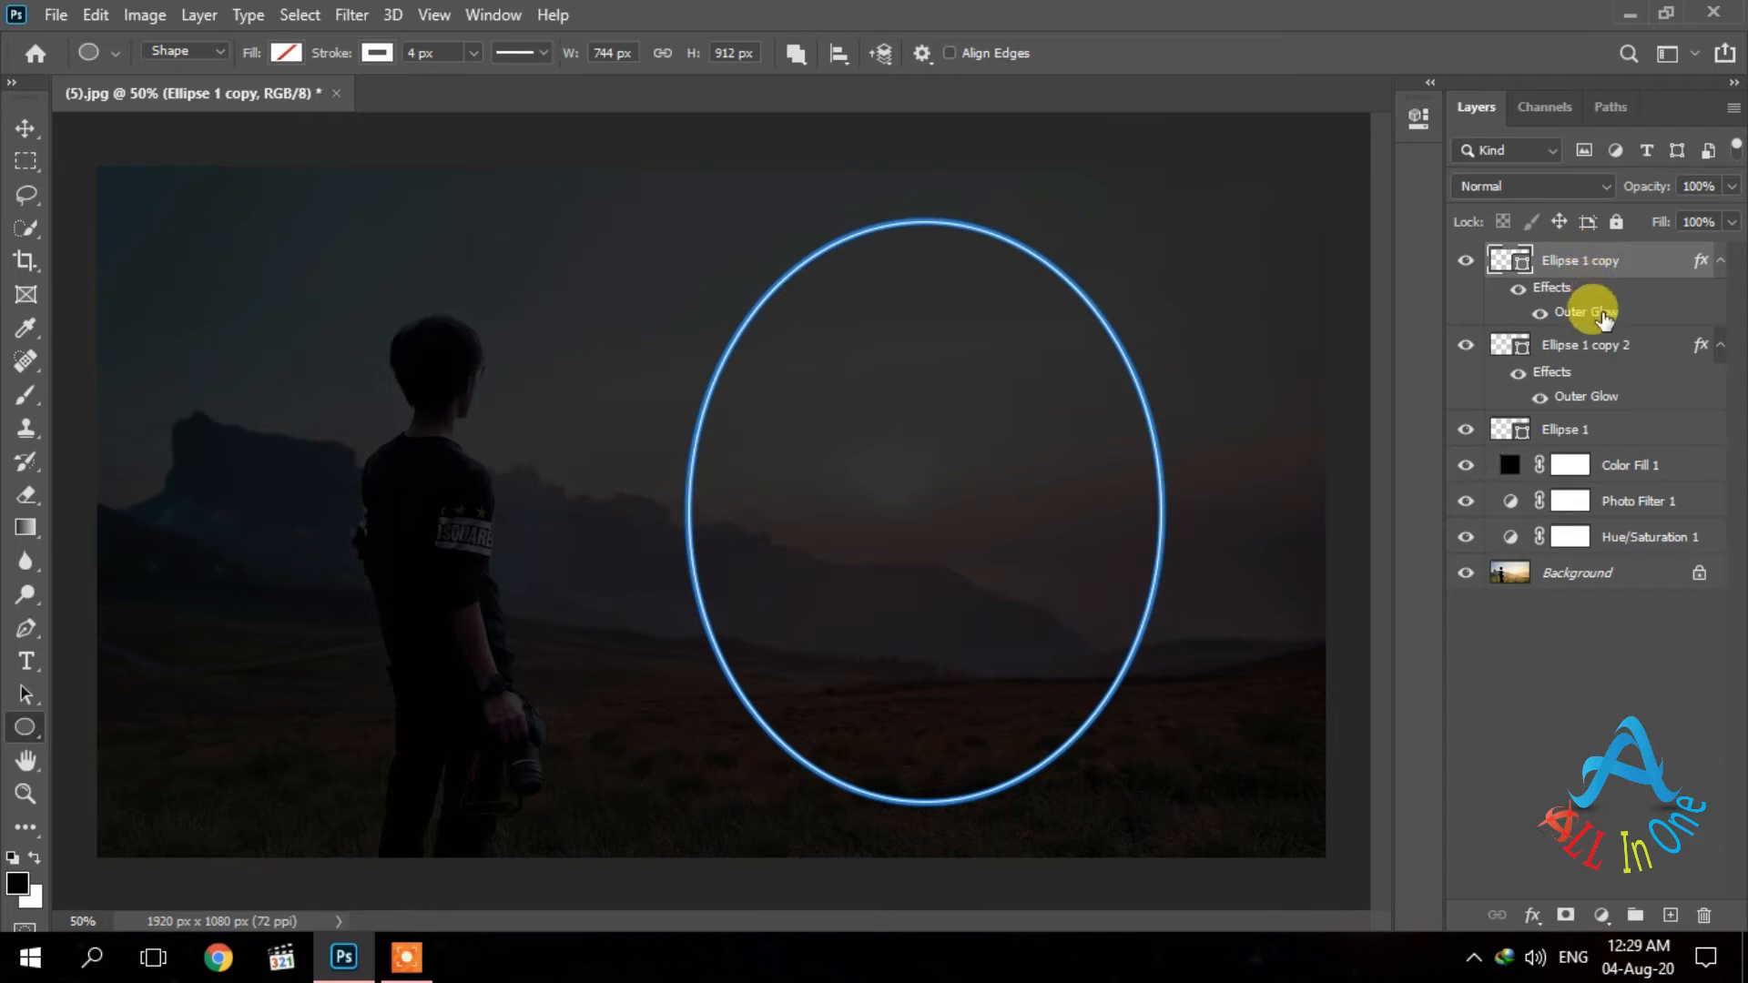
left_click(1590, 345, "shift")
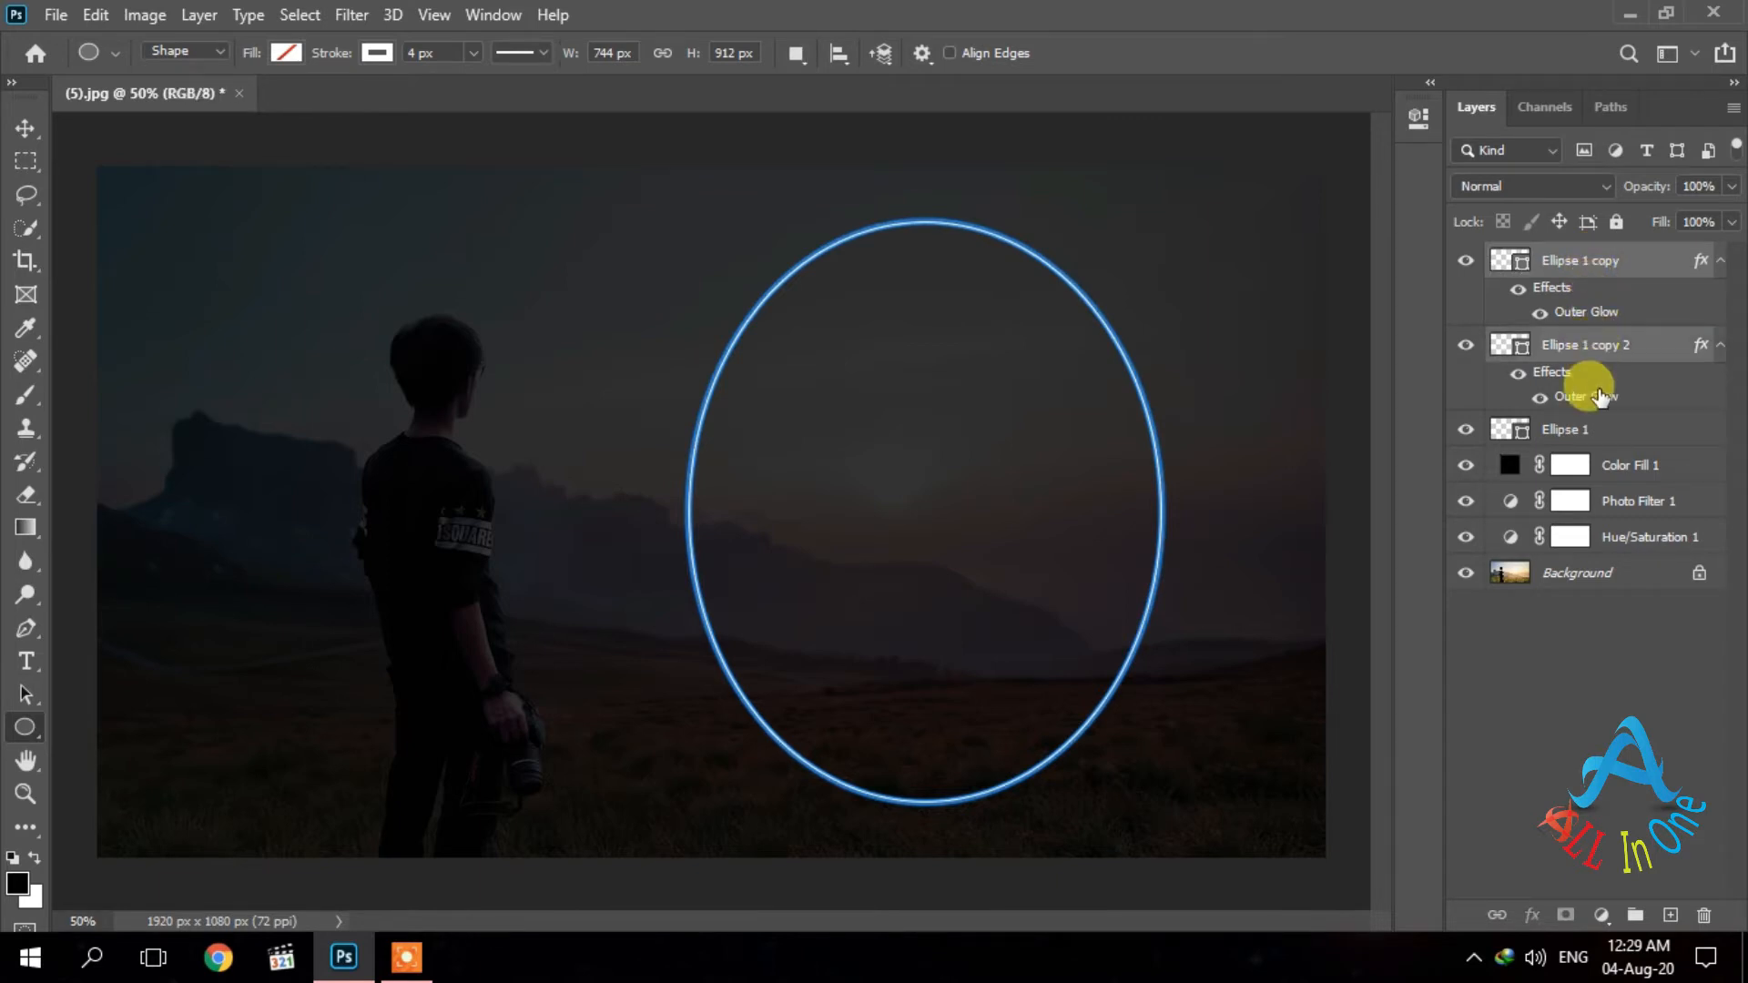
left_click(1591, 433, "shift")
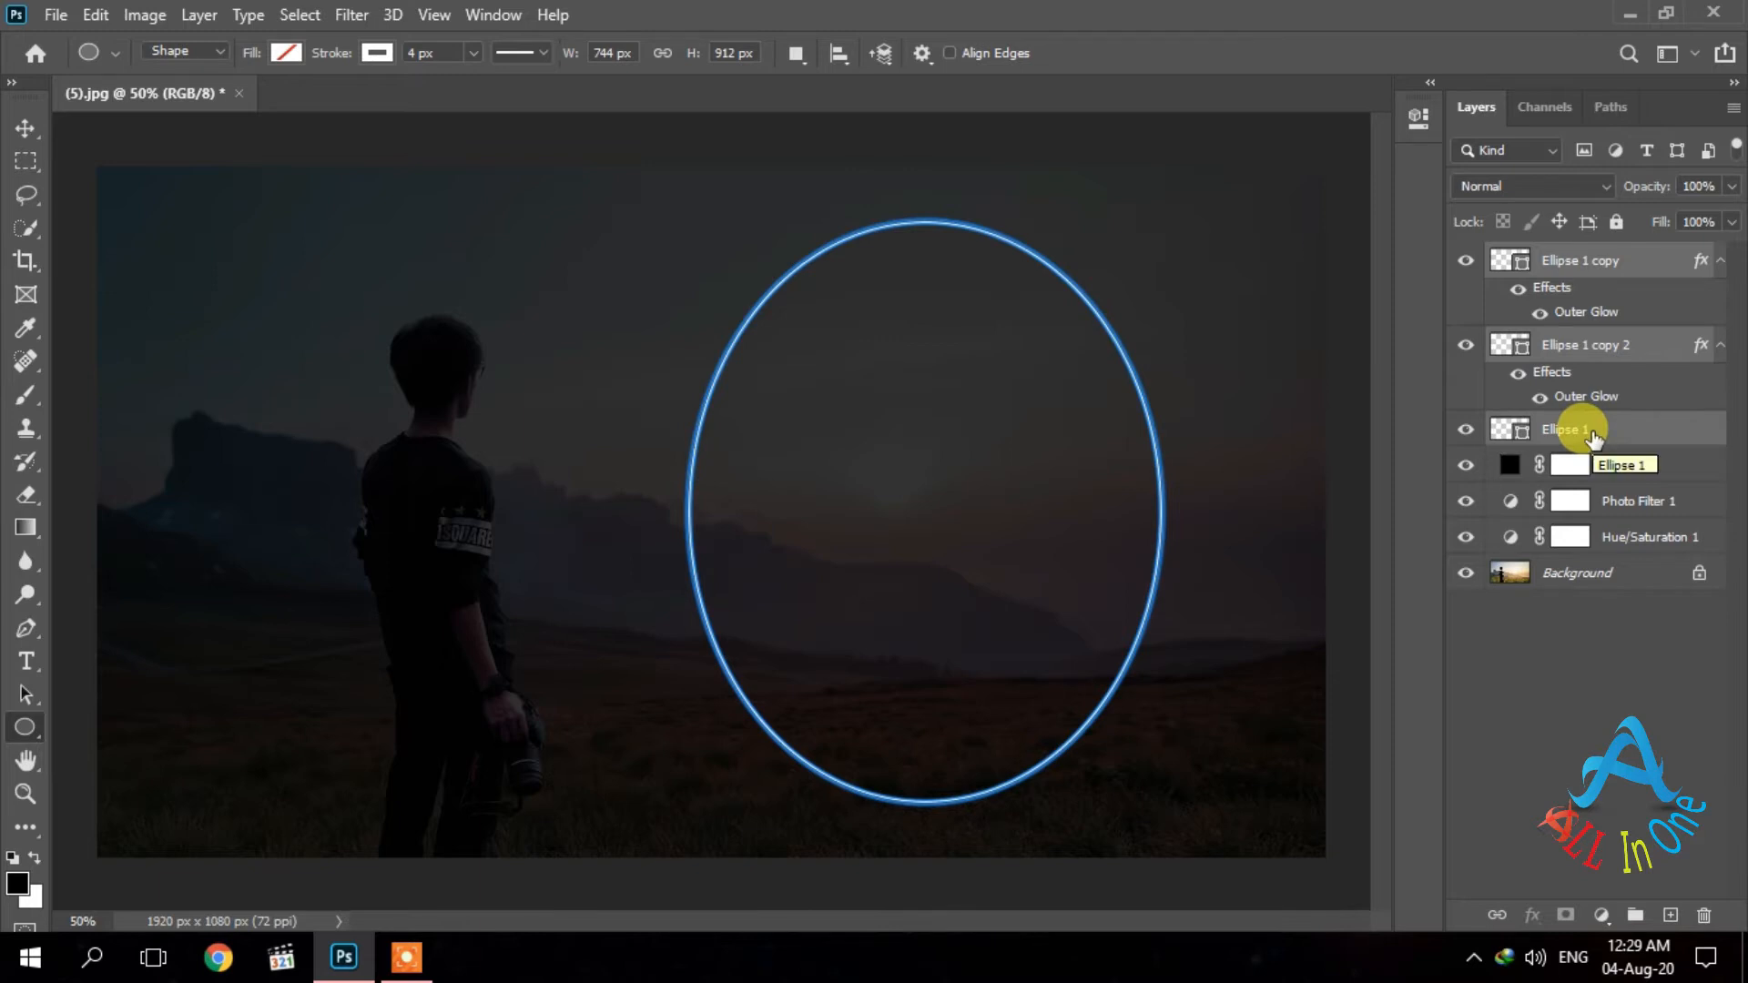
right_click(1596, 270)
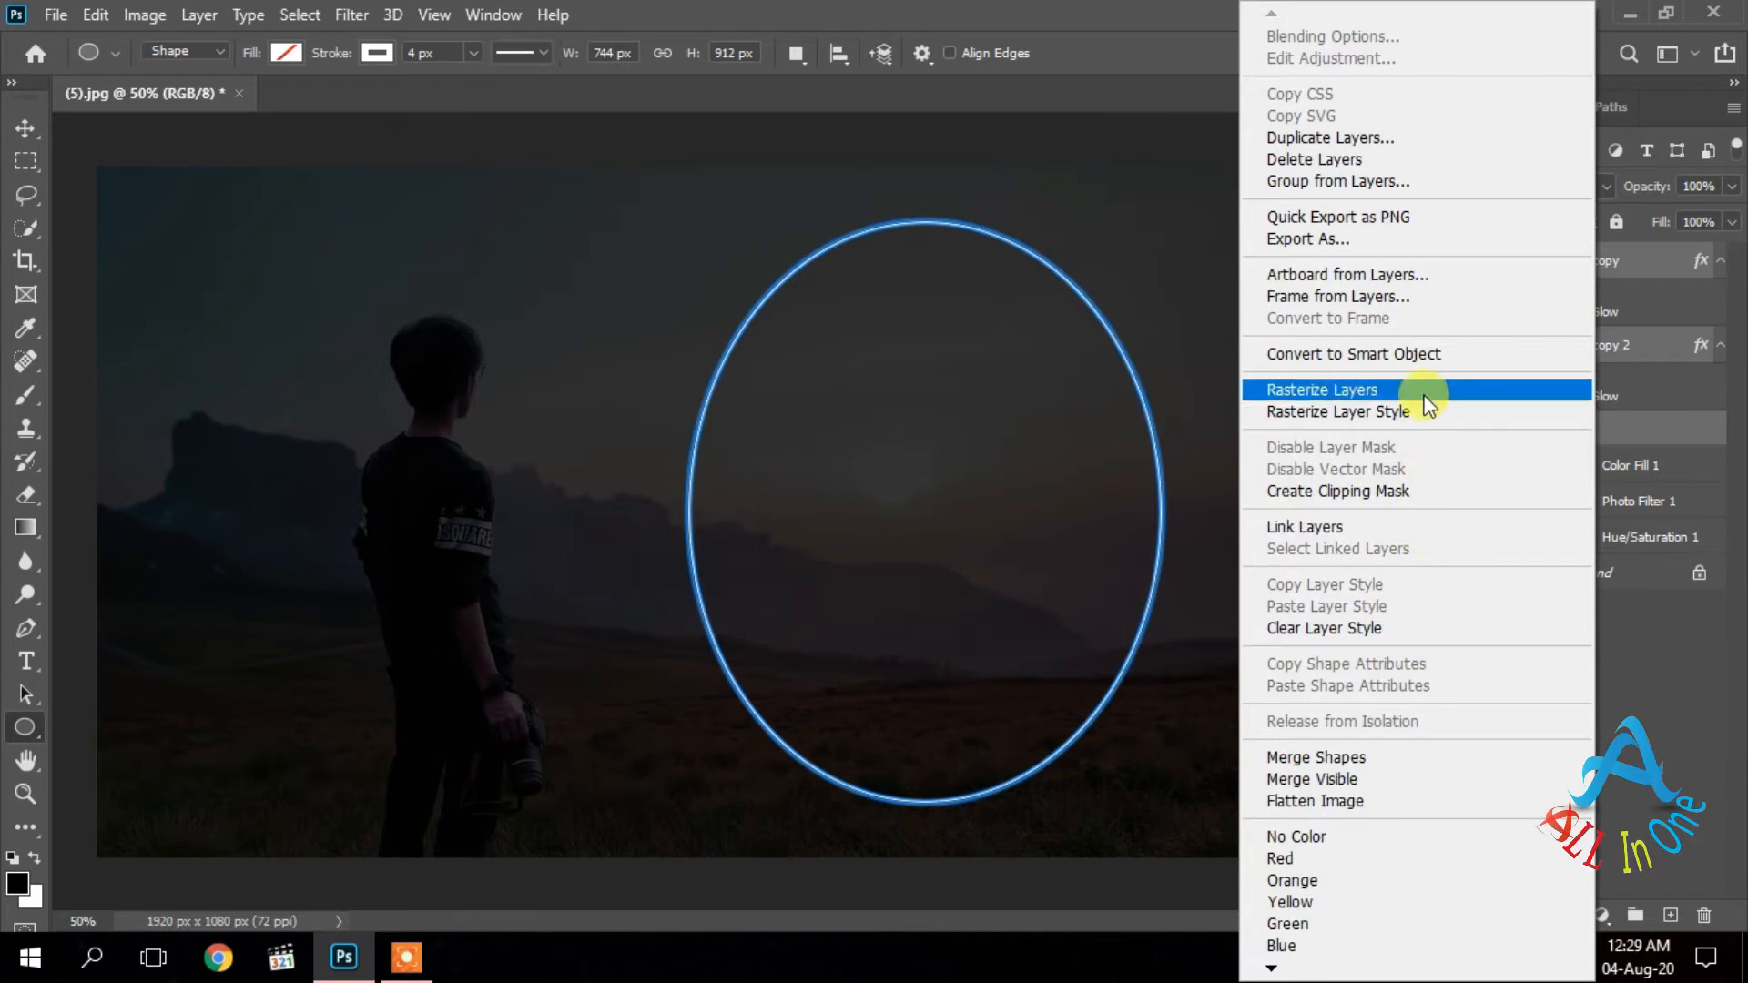
left_click(1418, 355)
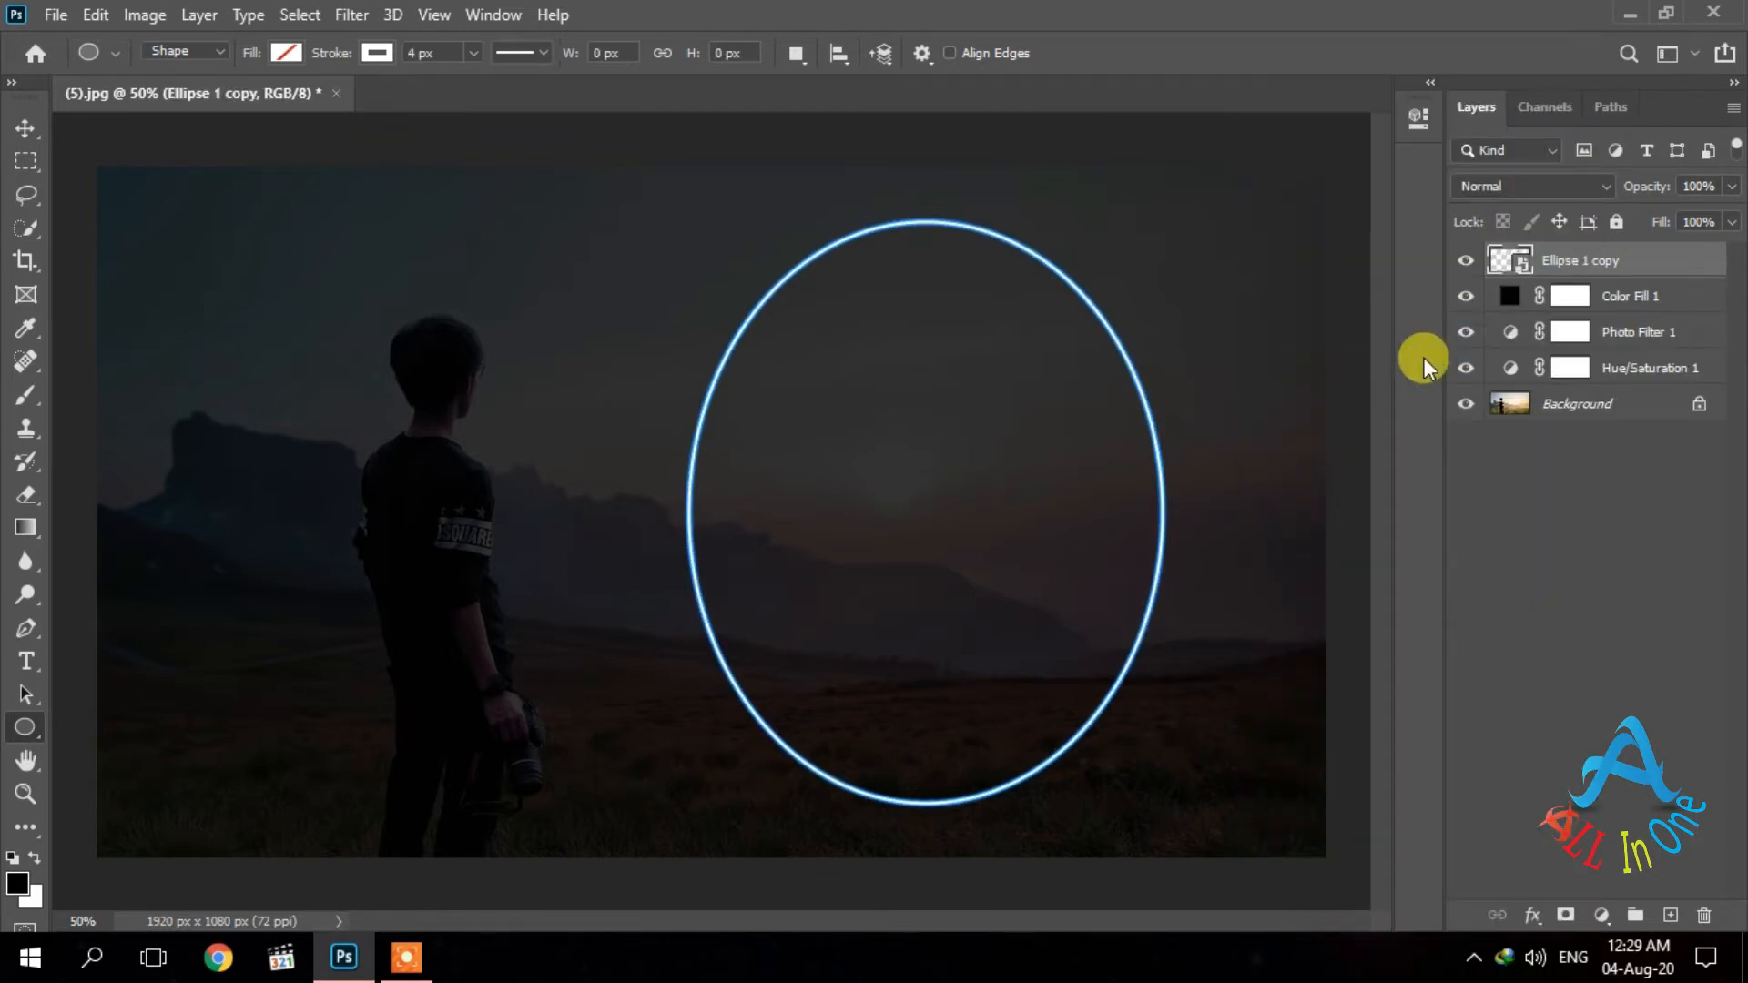
Set the ellipse smart object's blend mode to Screen.
left_click(1591, 187)
key("Down")
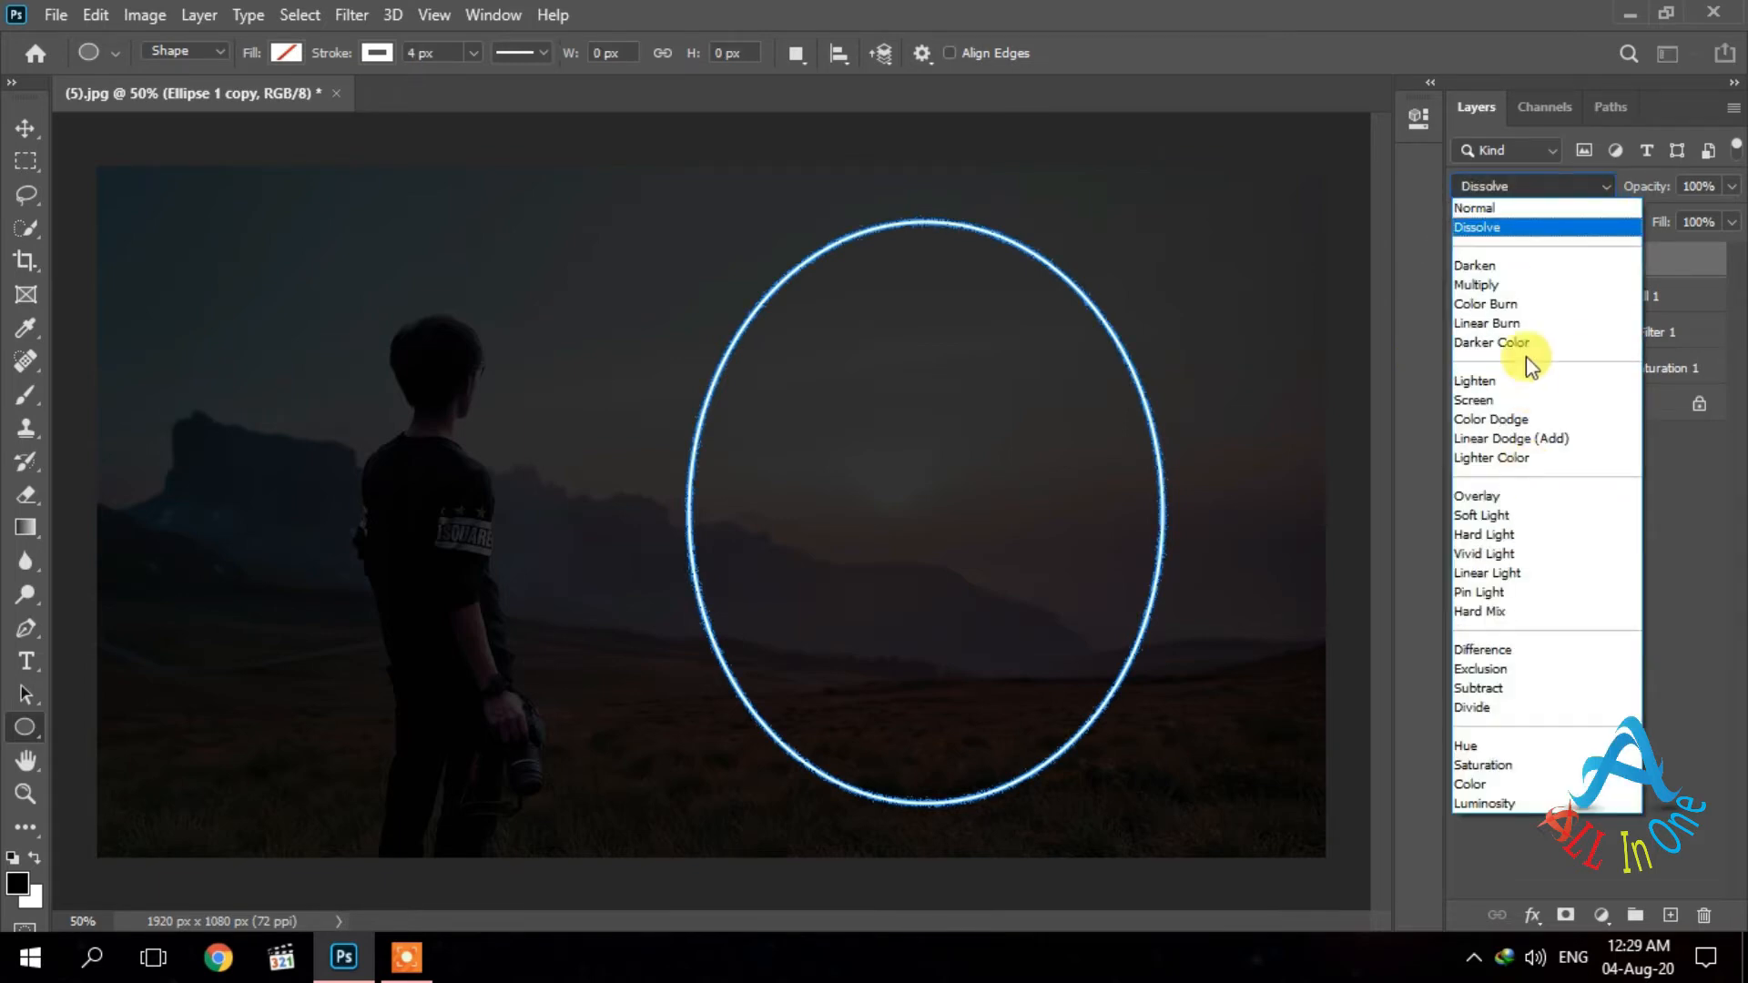
left_click(1505, 399)
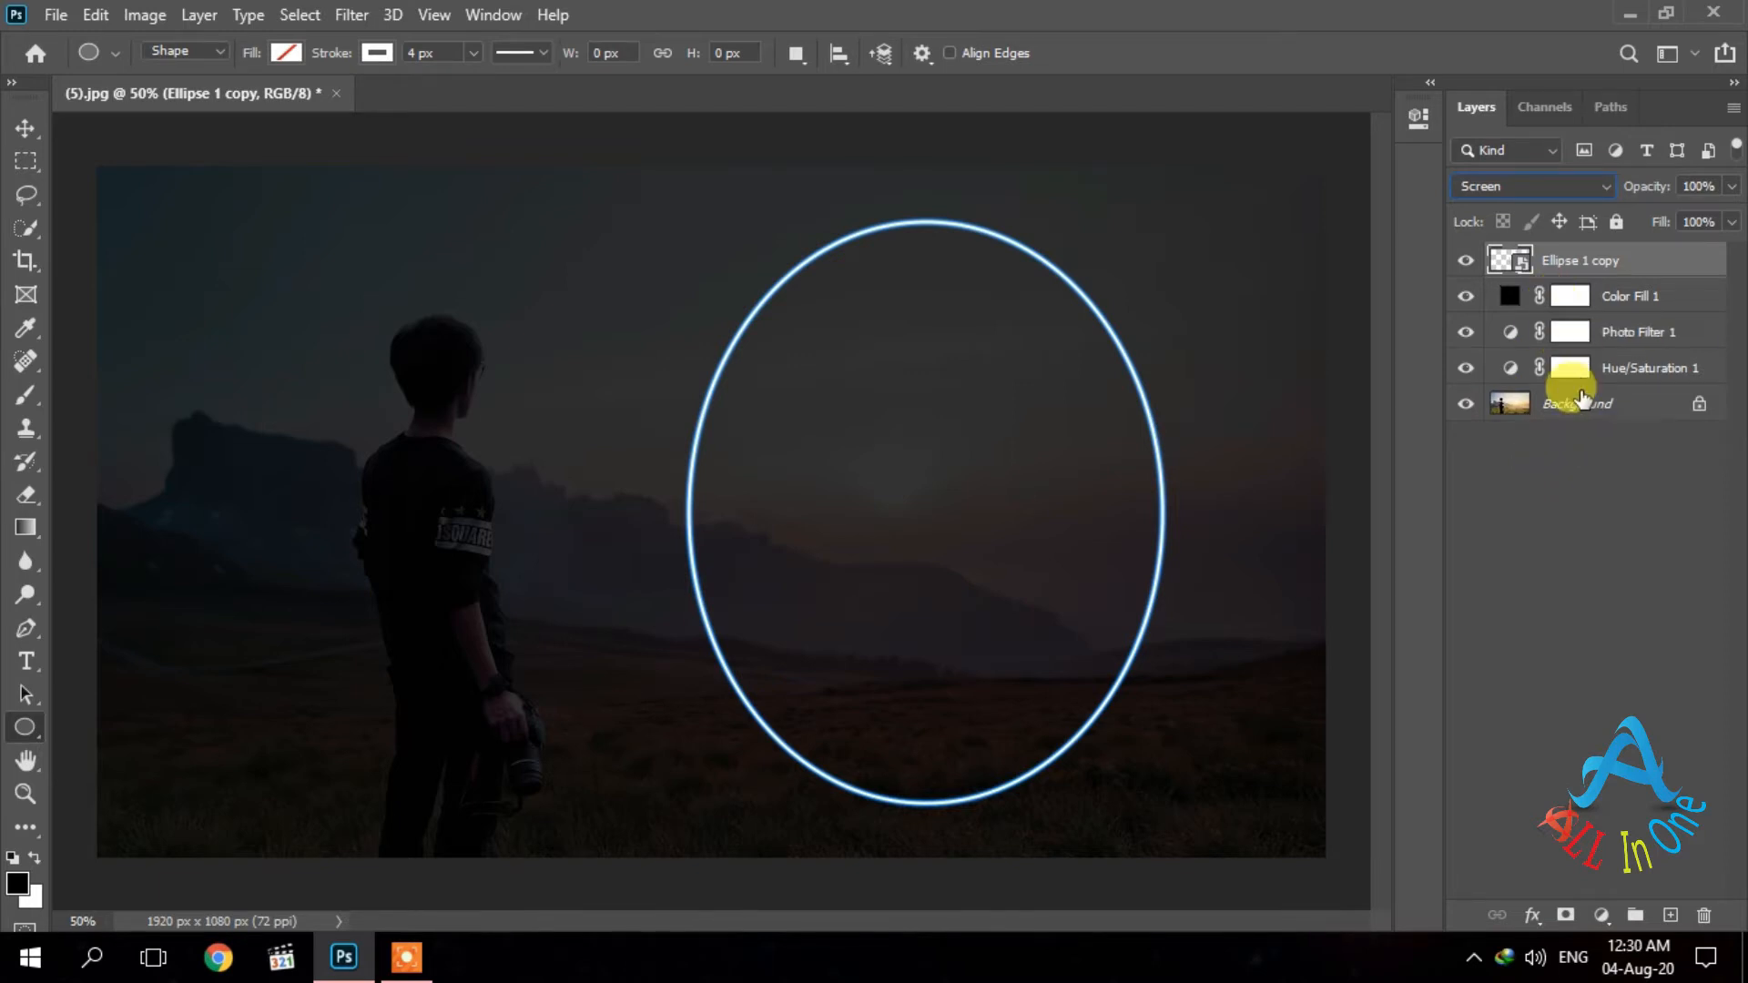
Duplicate the ellipse smart object and apply a Ripple filter to the copy with amount 250% and size Large.
key("ctrl+j")
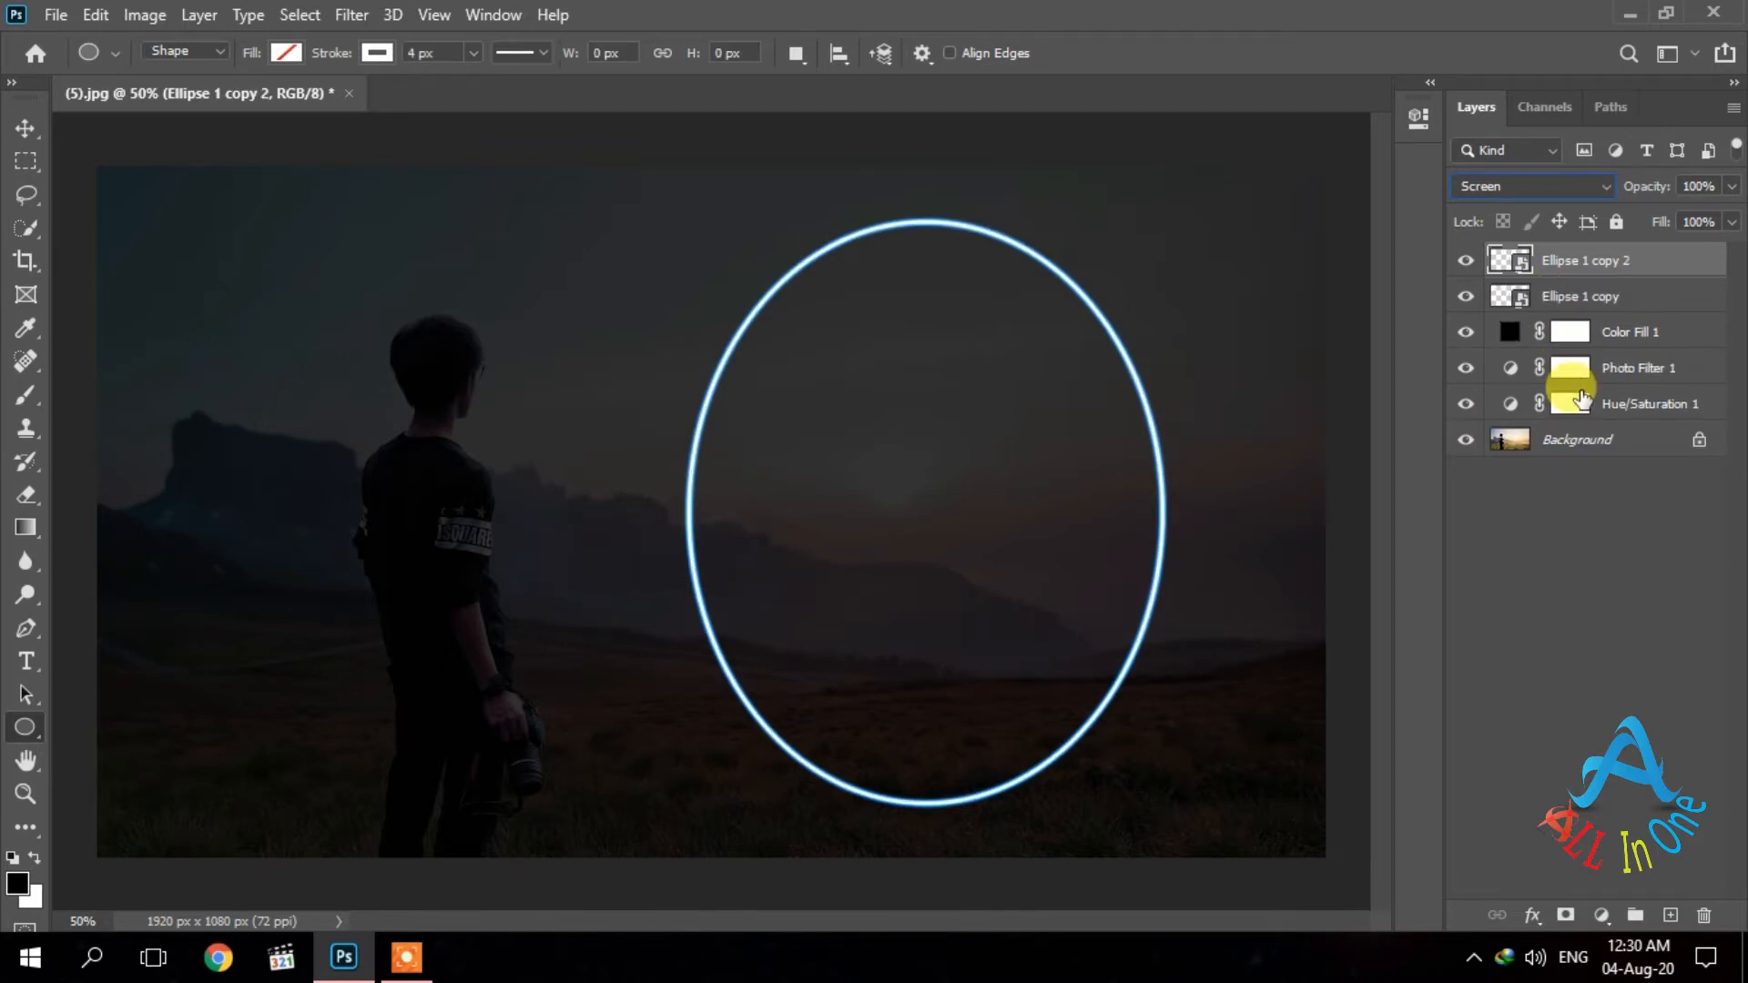
left_click(351, 15)
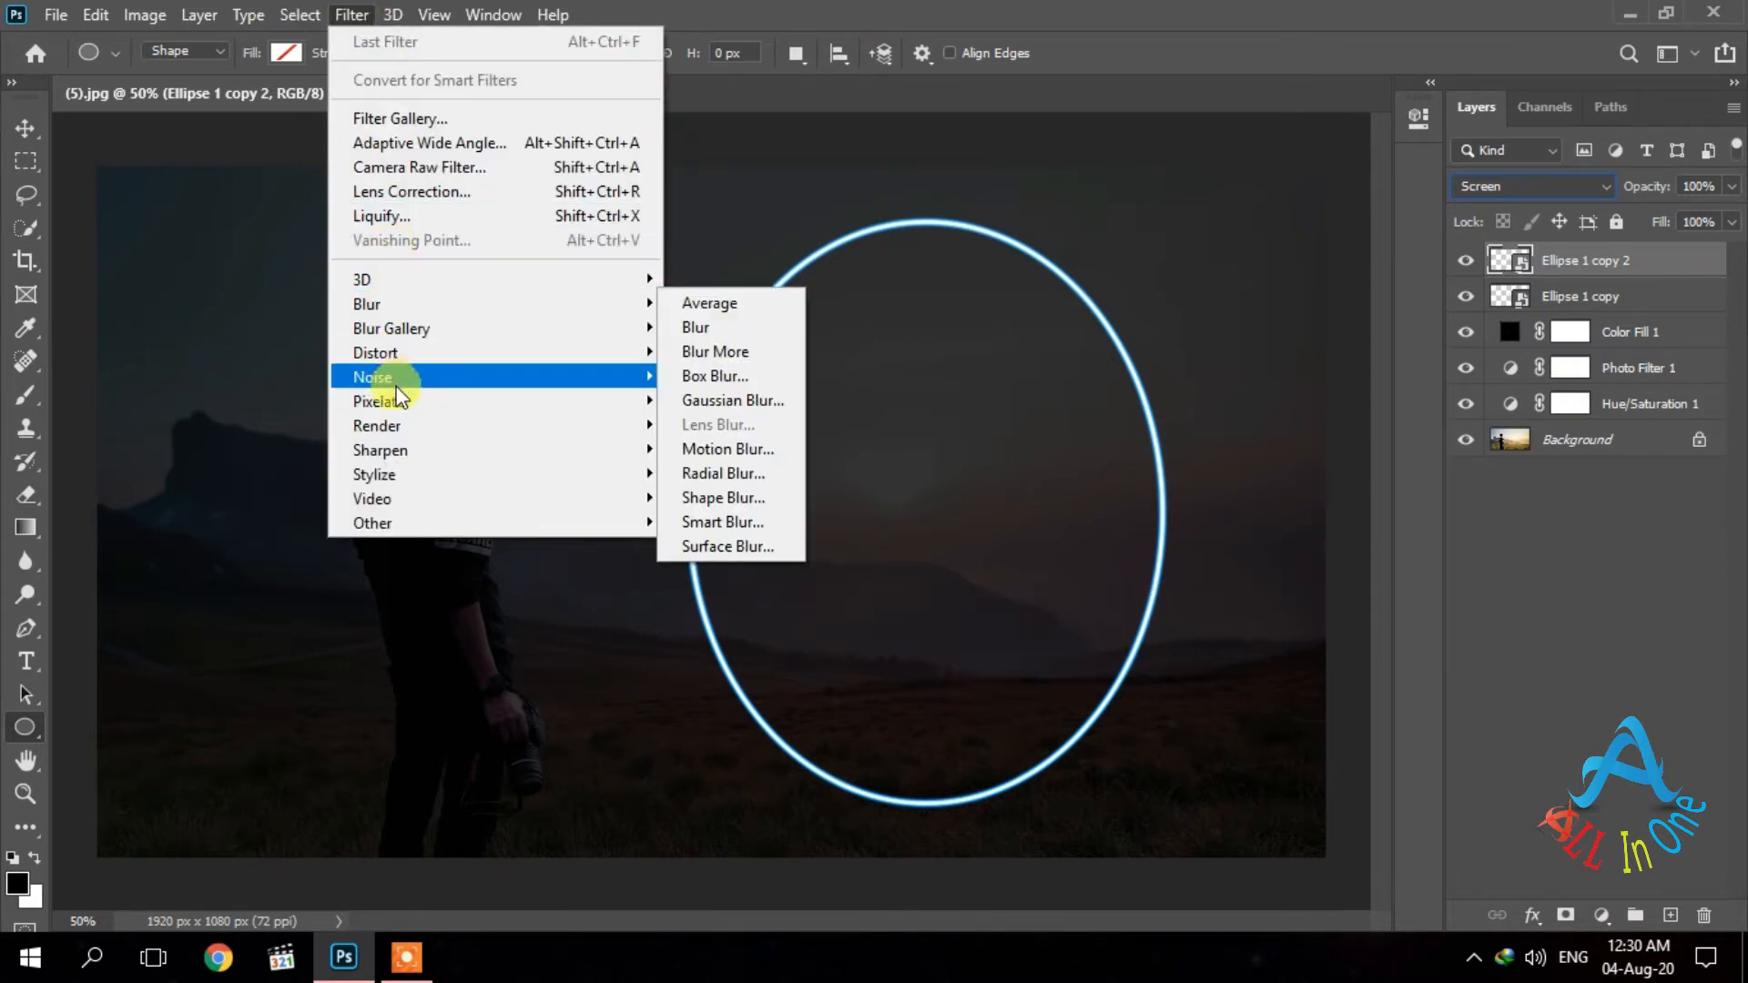
mouse_move(412, 351)
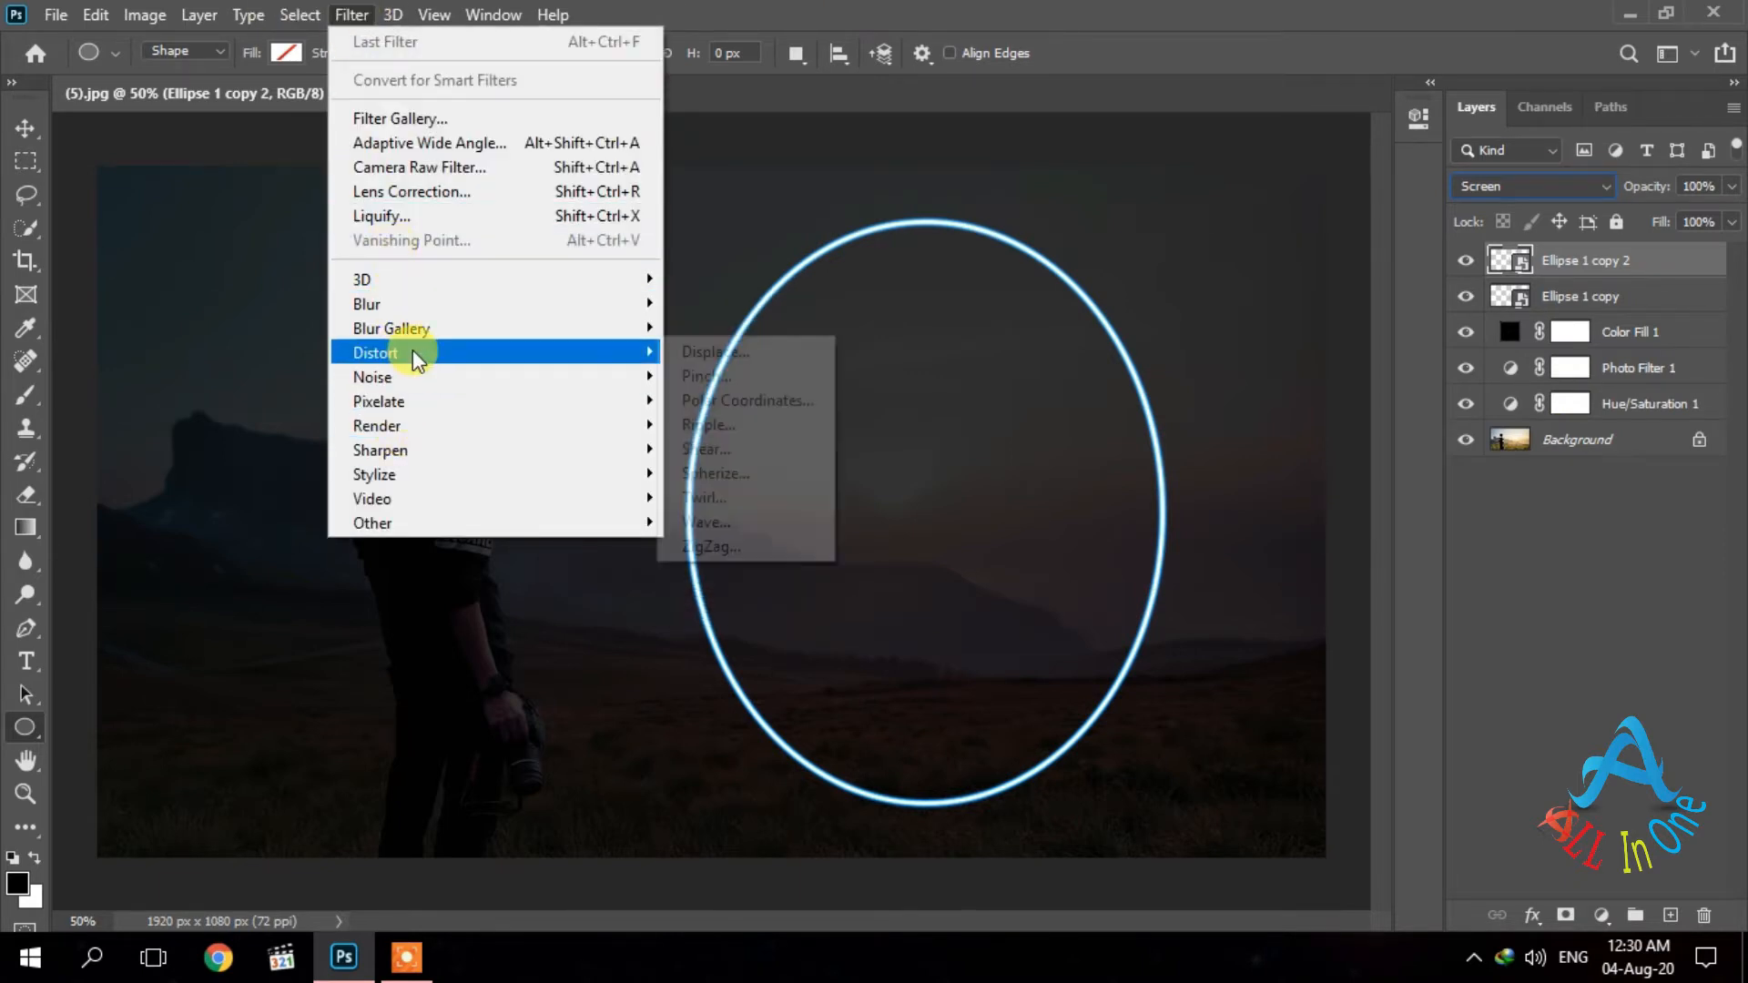
left_click(708, 426)
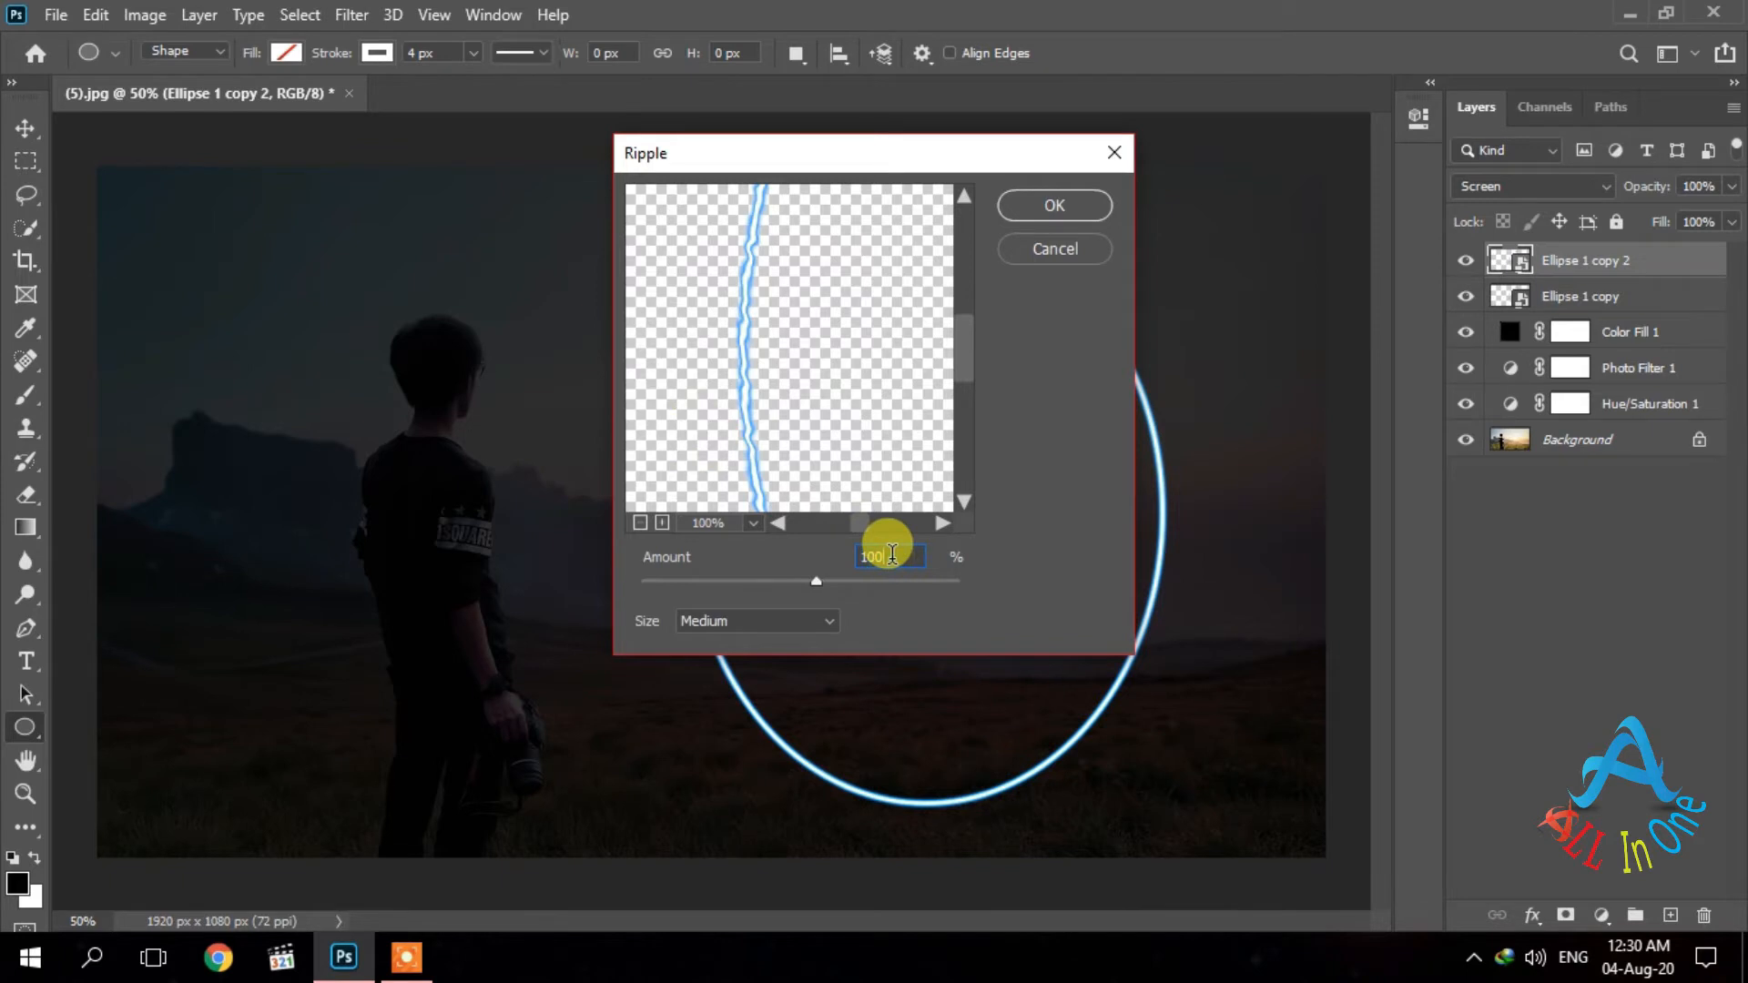
type("1")
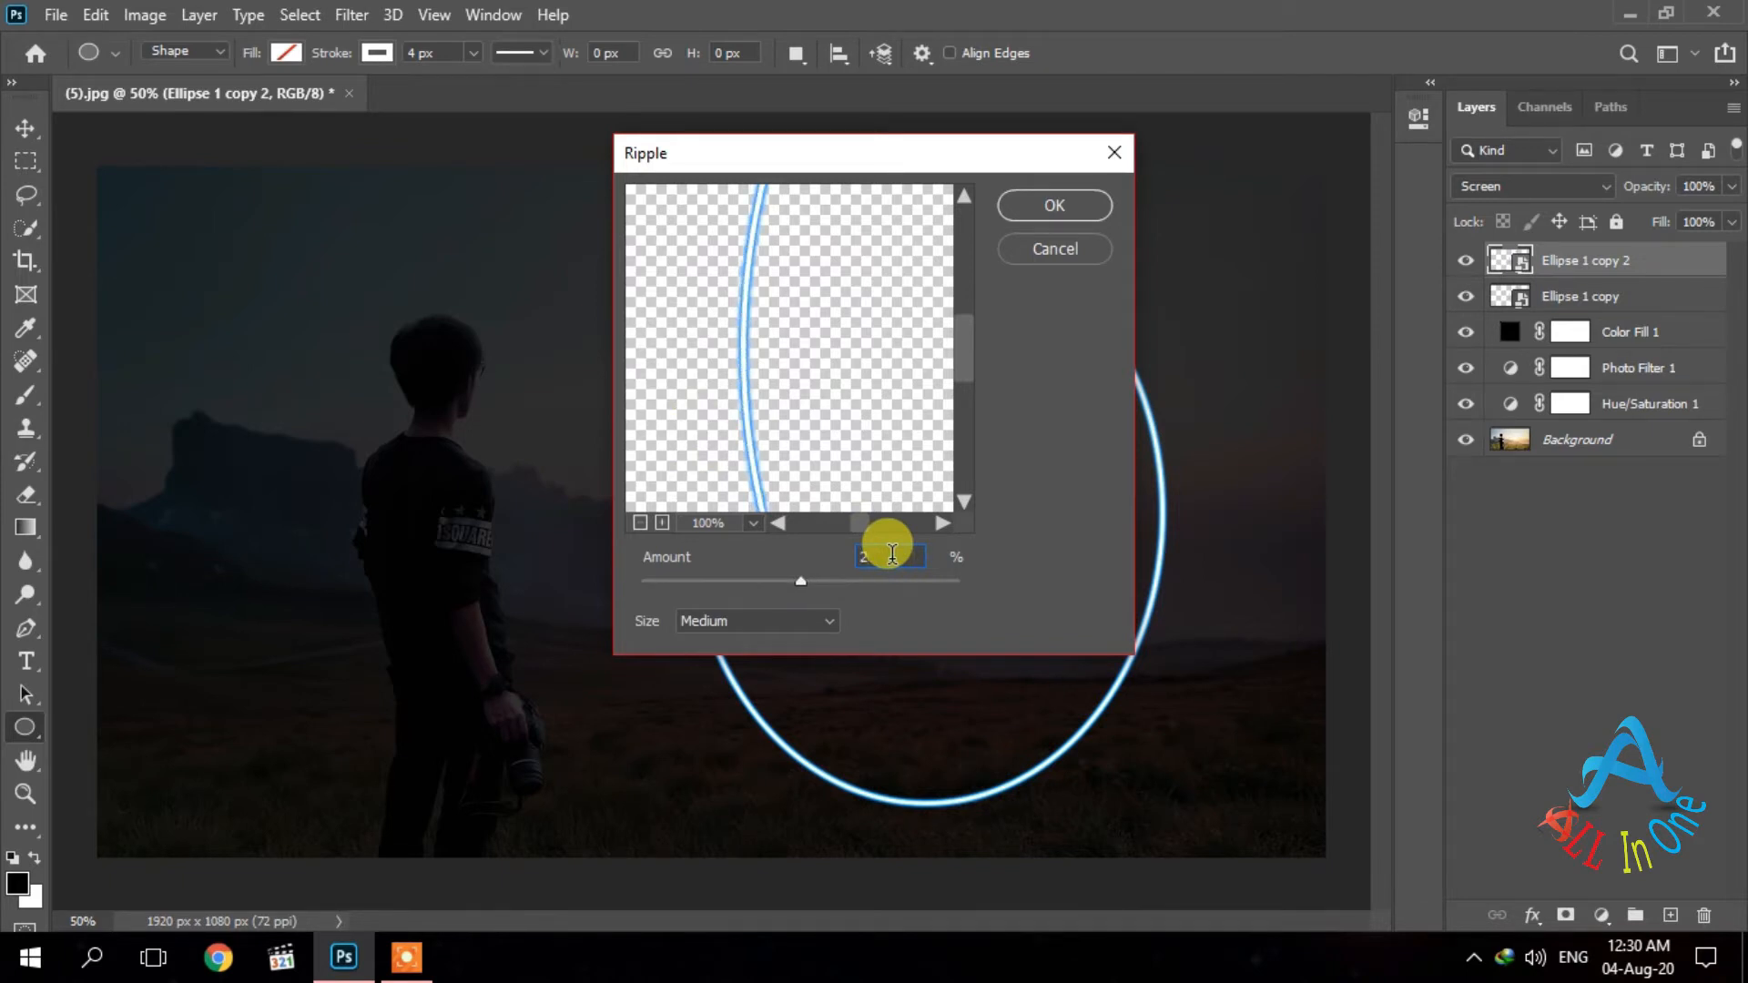
left_click(782, 620)
left_click(749, 683)
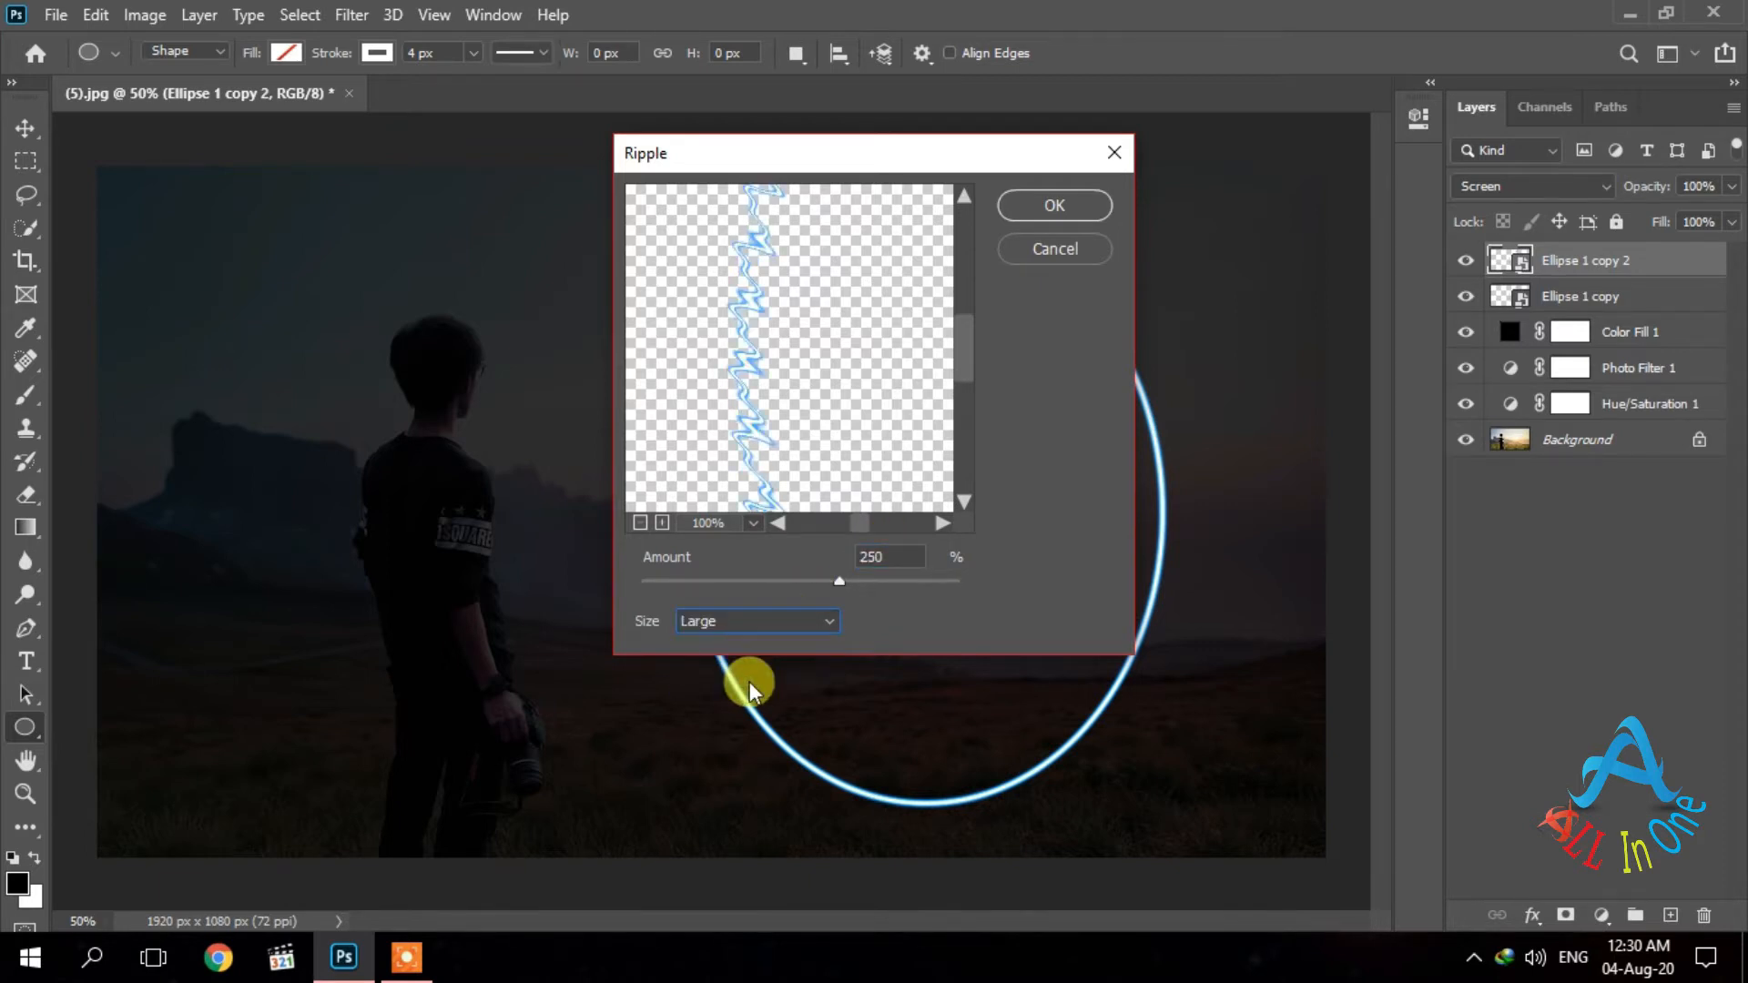
left_click(1051, 211)
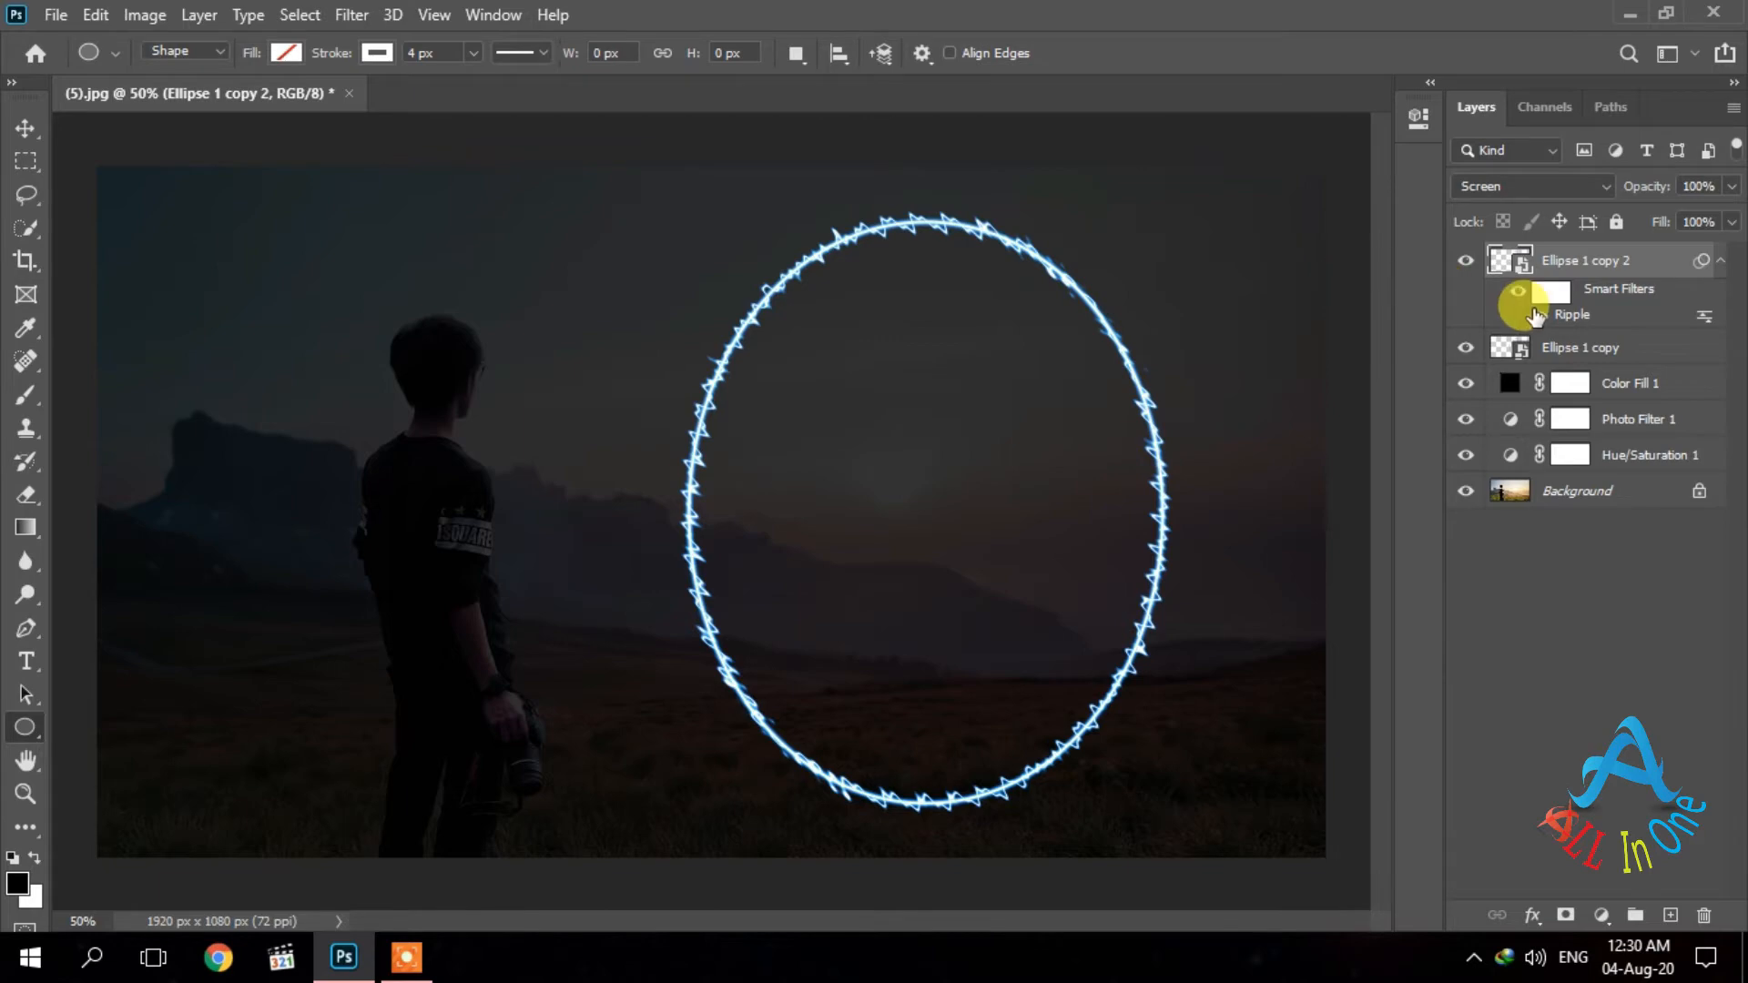
Add a white Outer Glow with a size of 40 px to the rippled ellipse layer.
right_click(1624, 263)
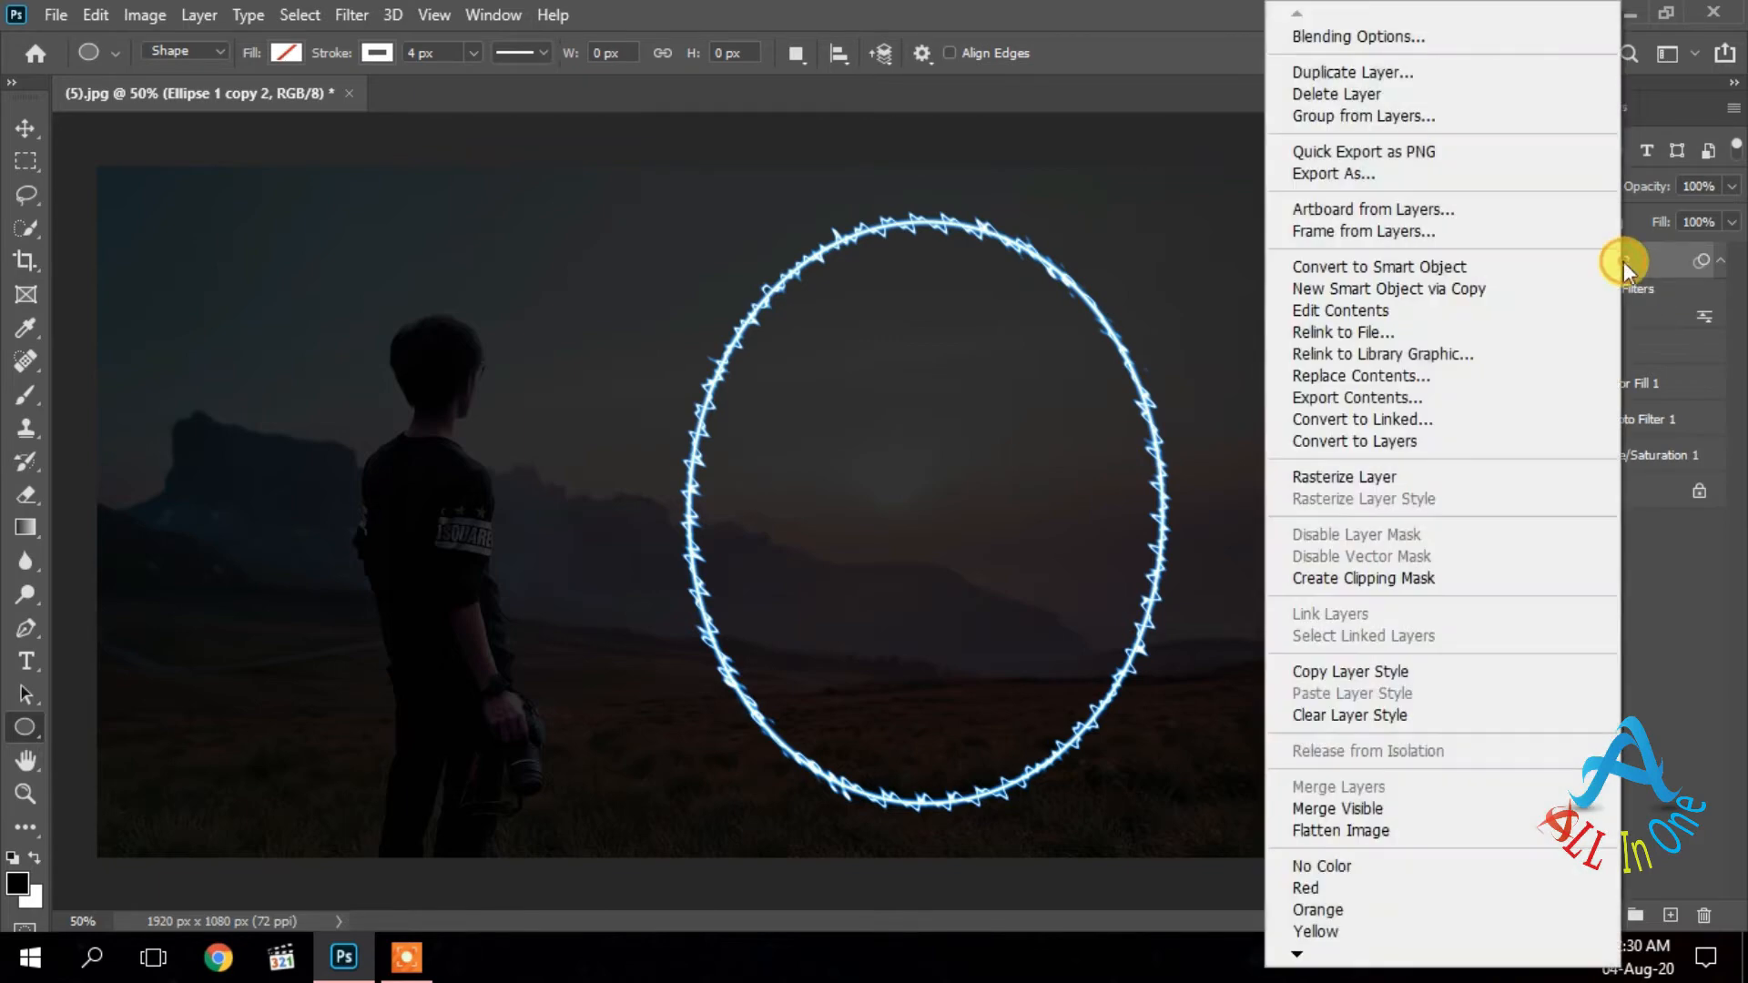
left_click(1504, 35)
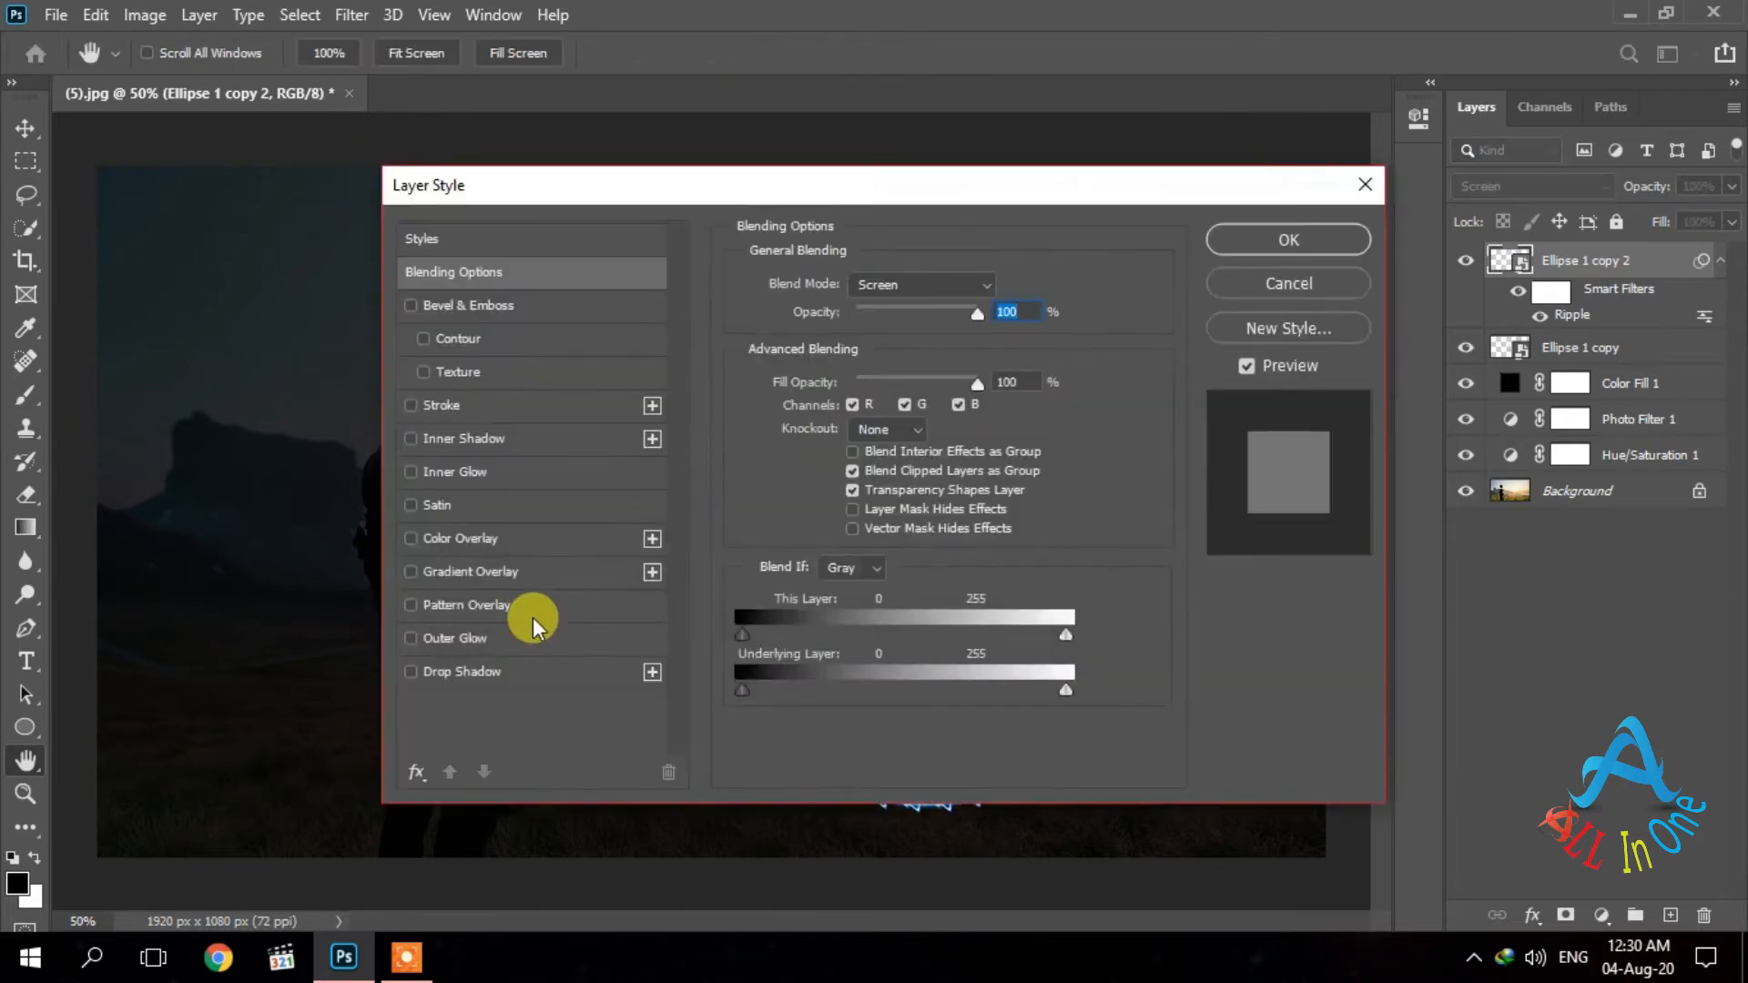
left_click(483, 641)
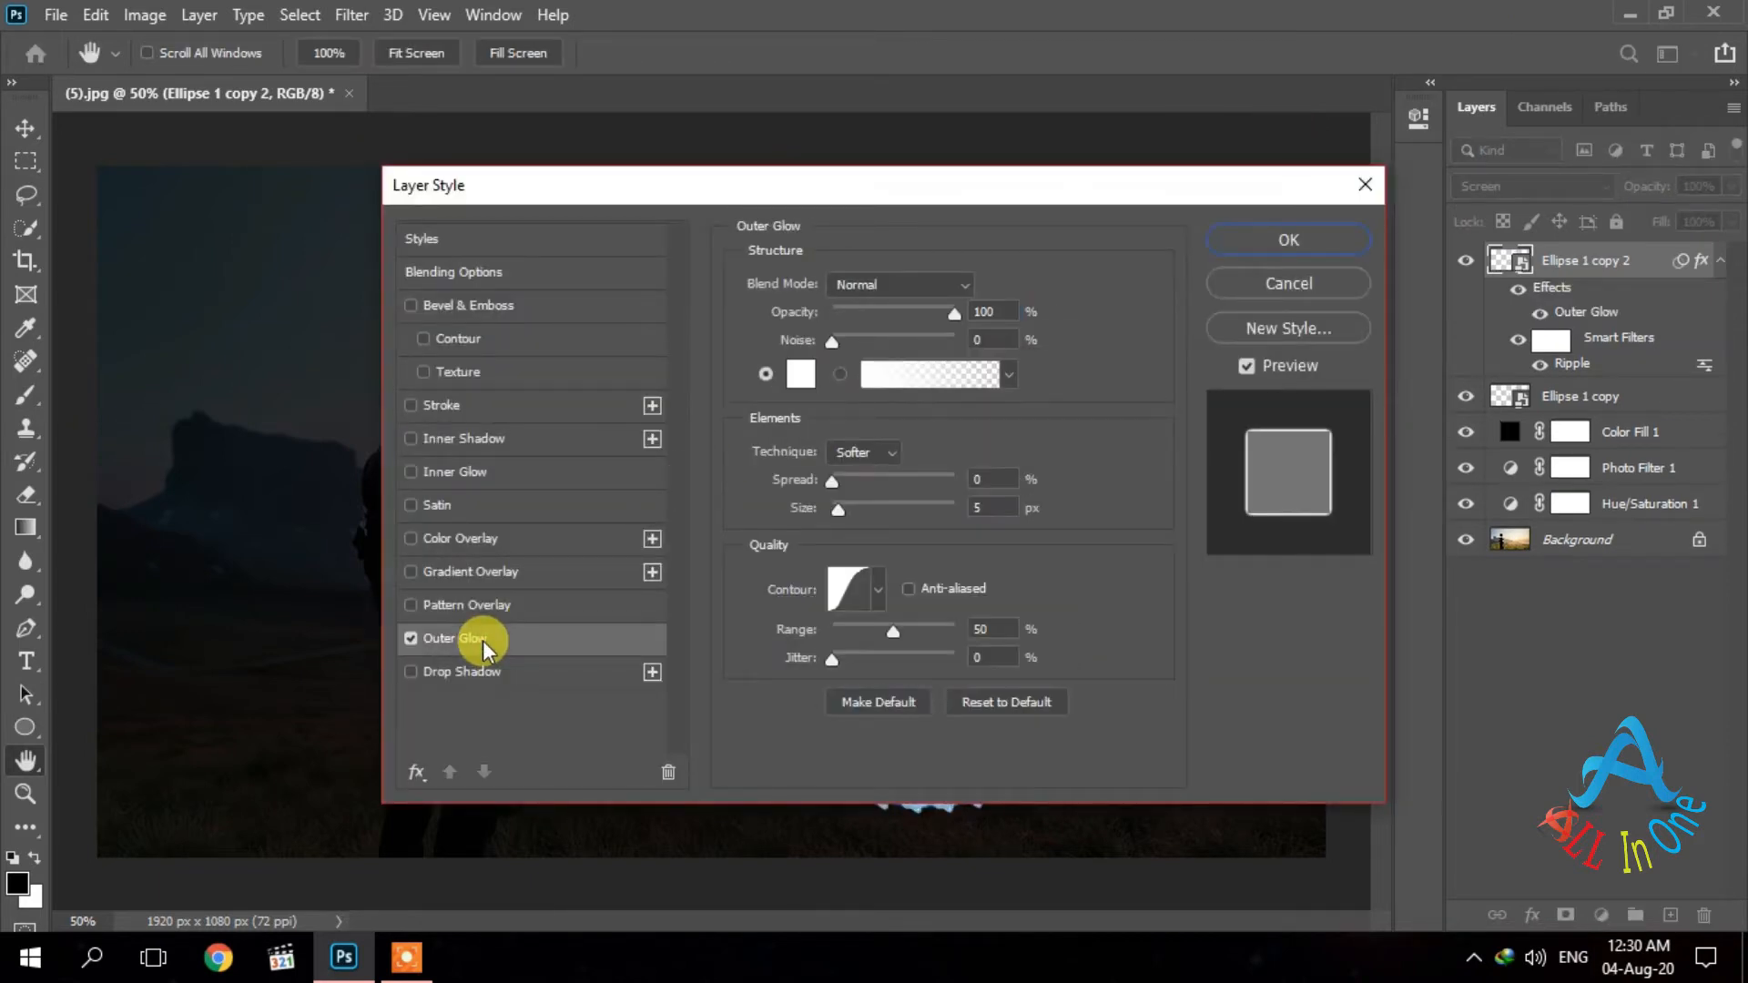
left_click(991, 507)
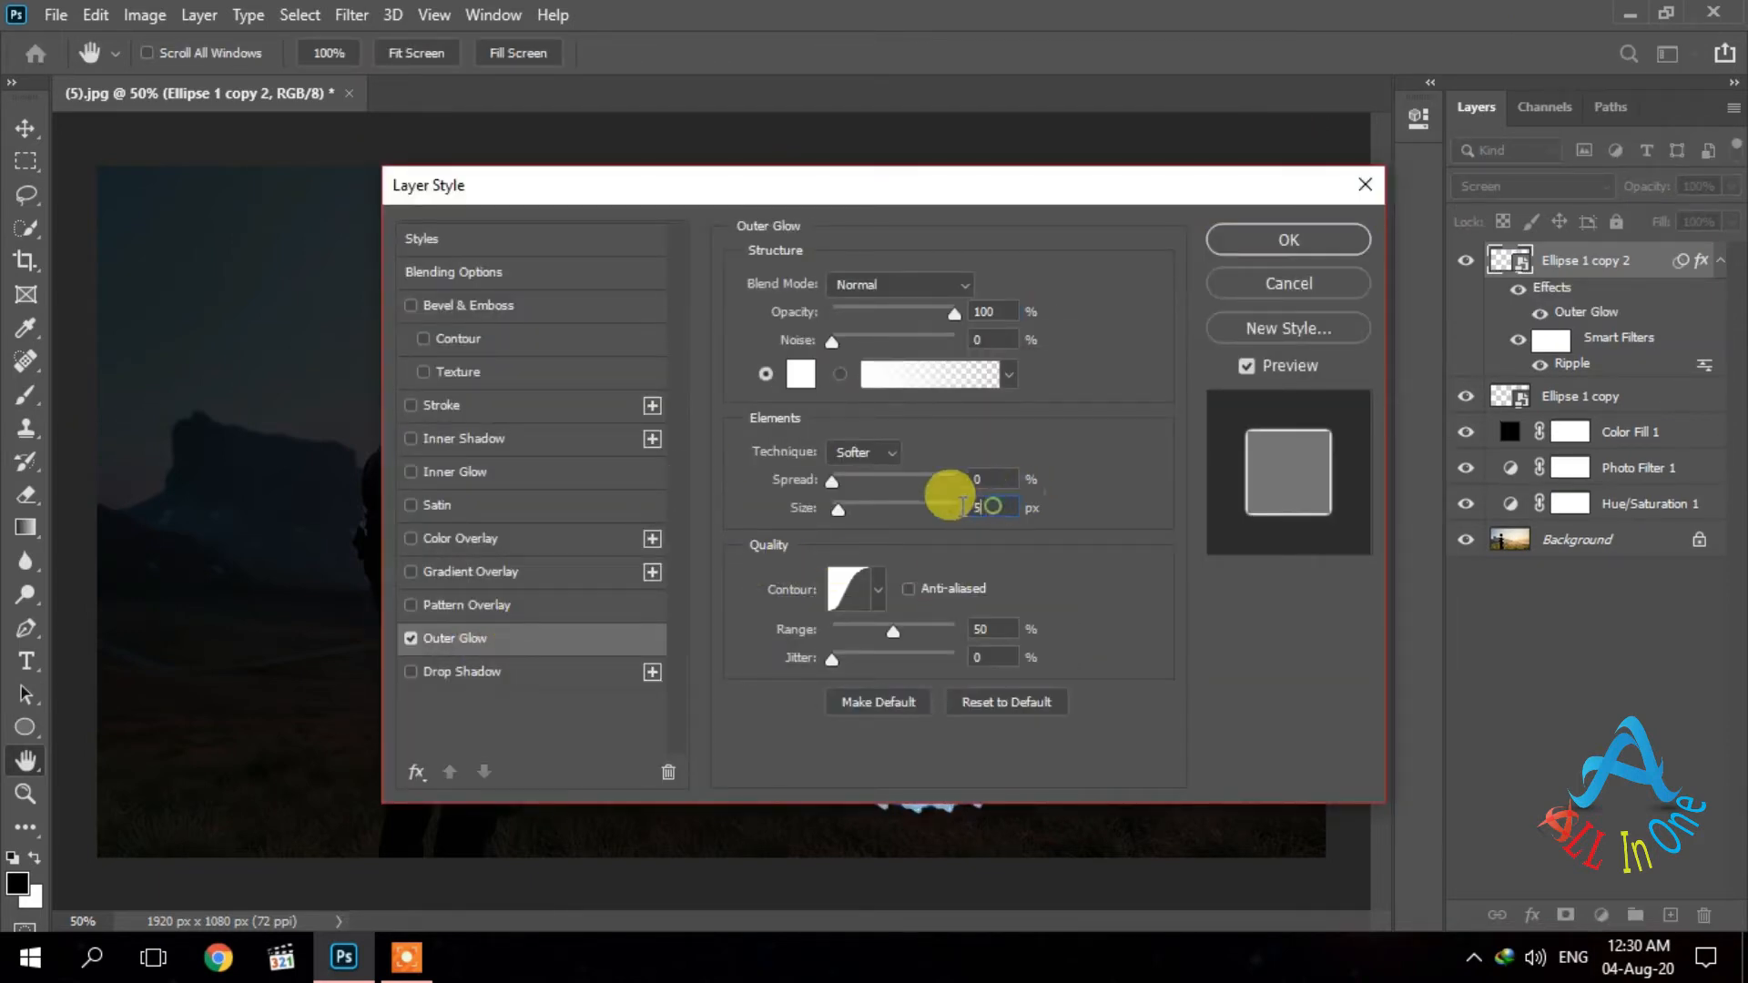
type("40")
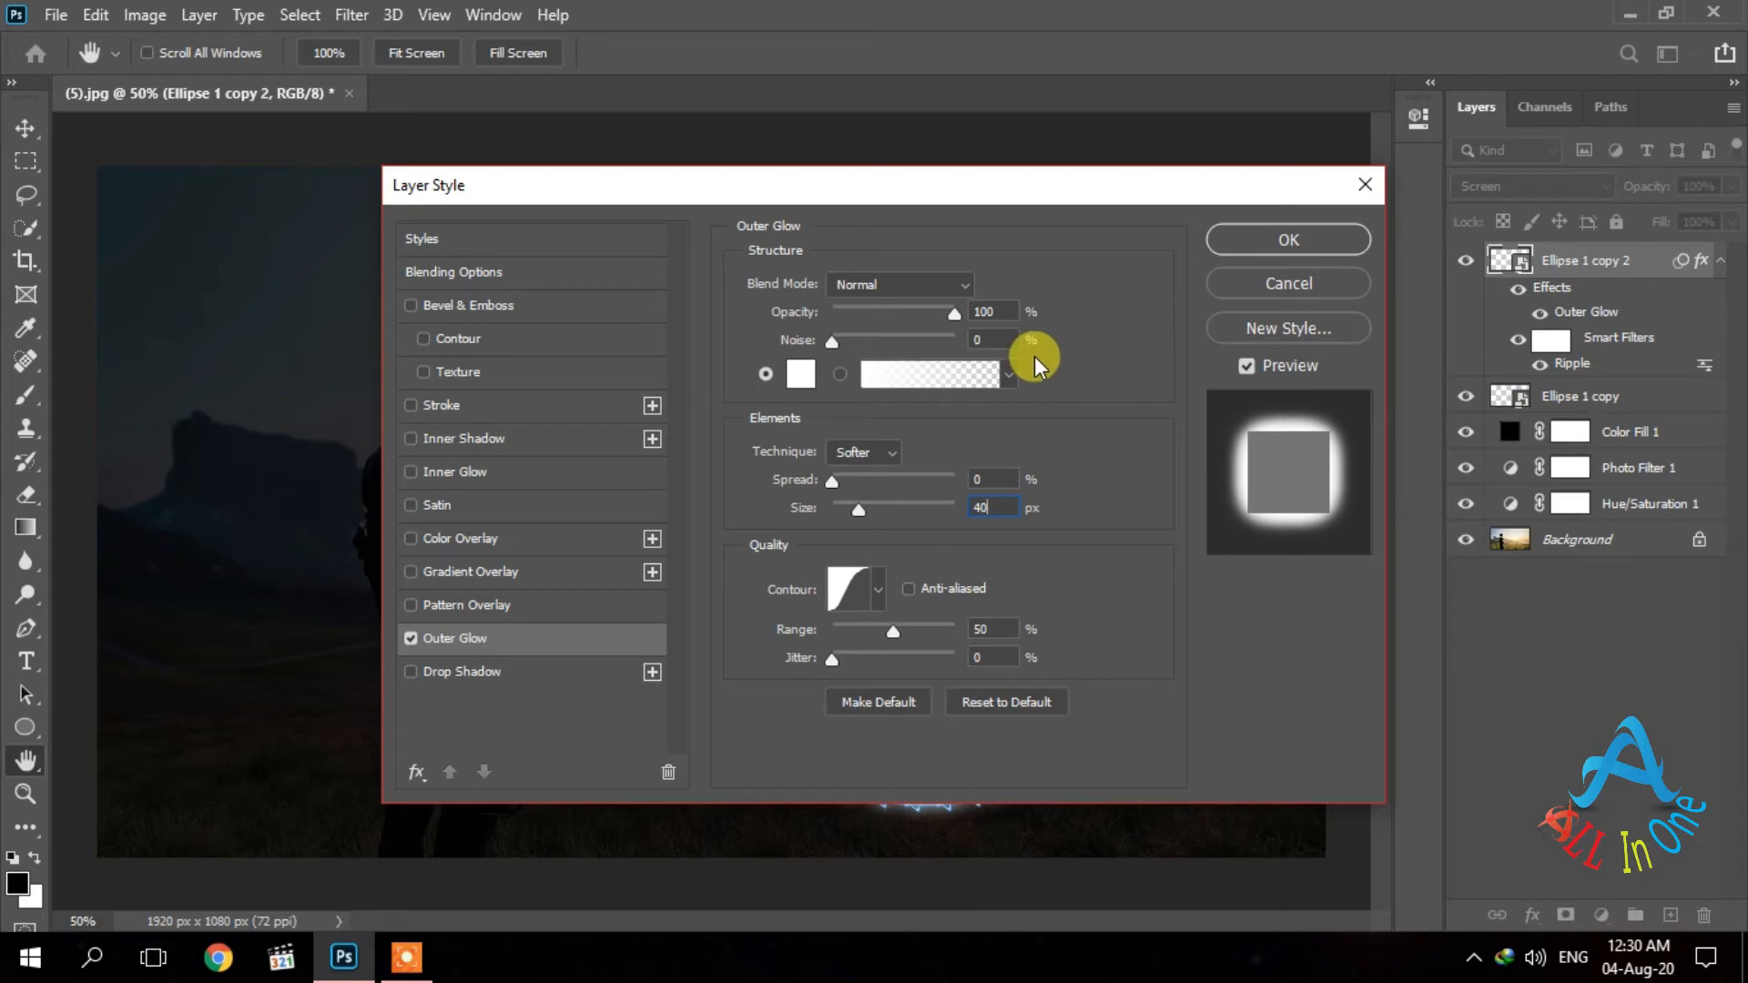
left_click(1254, 242)
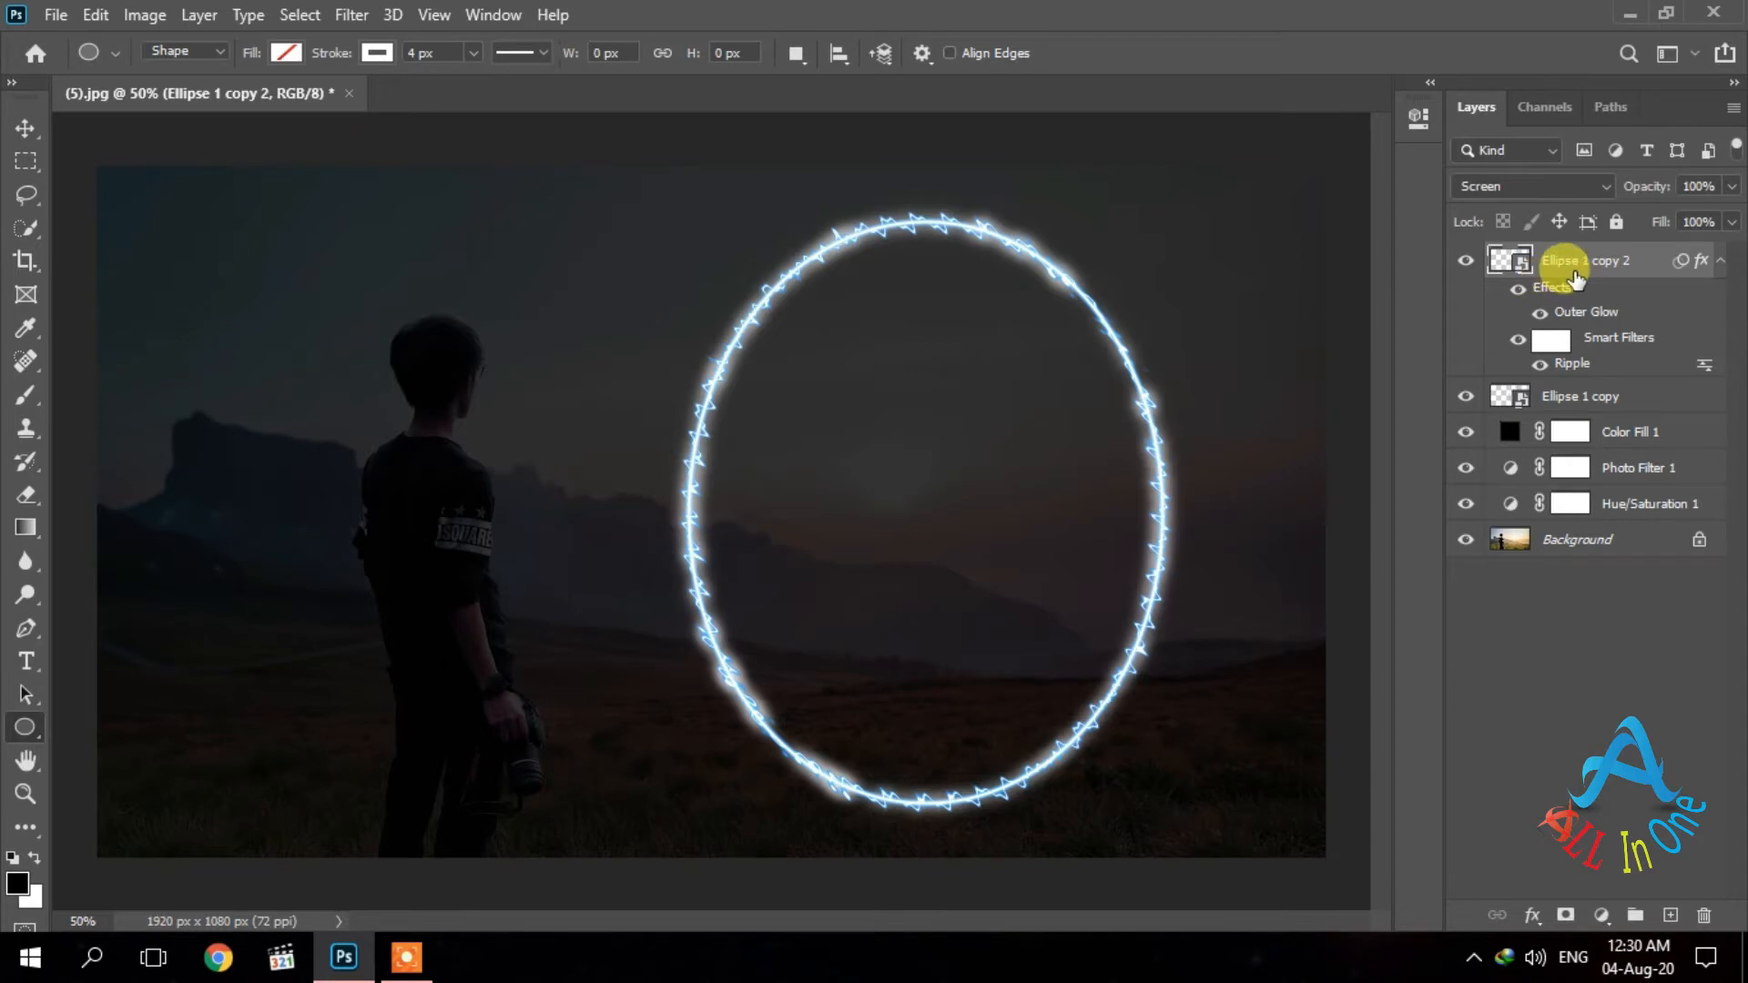
Duplicate the glowing rippled ellipse layer and rasterize the copy.
key("ctrl+j")
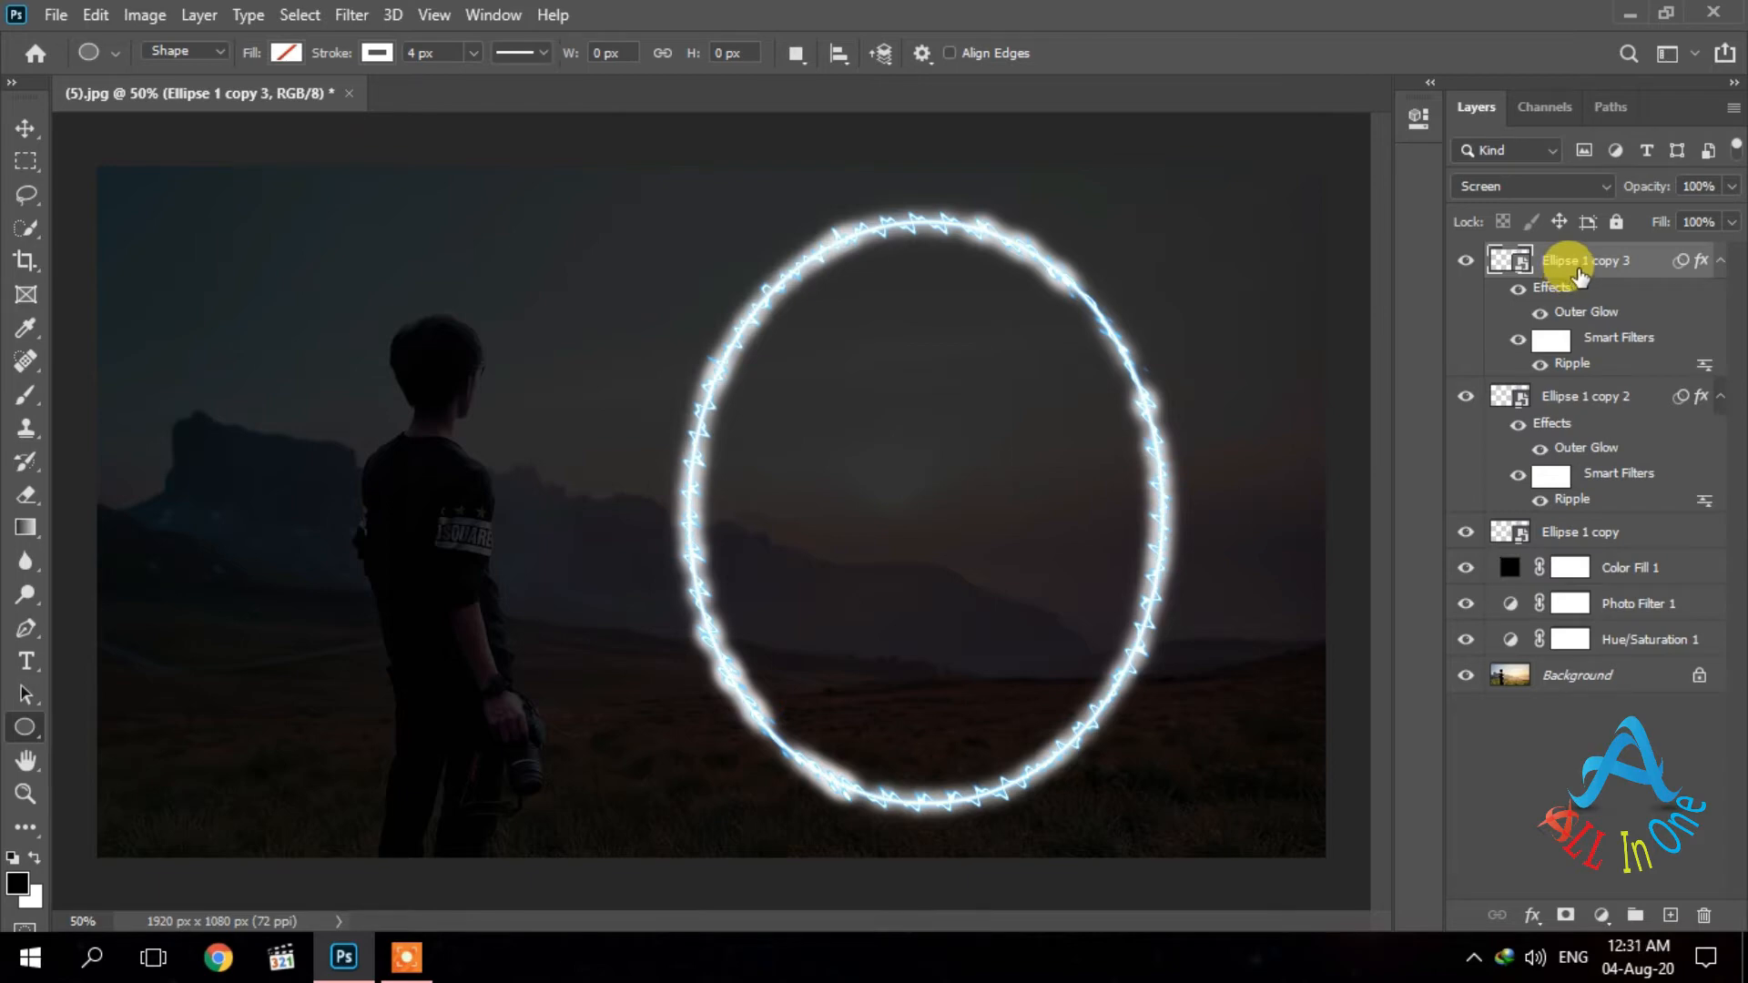
right_click(1577, 275)
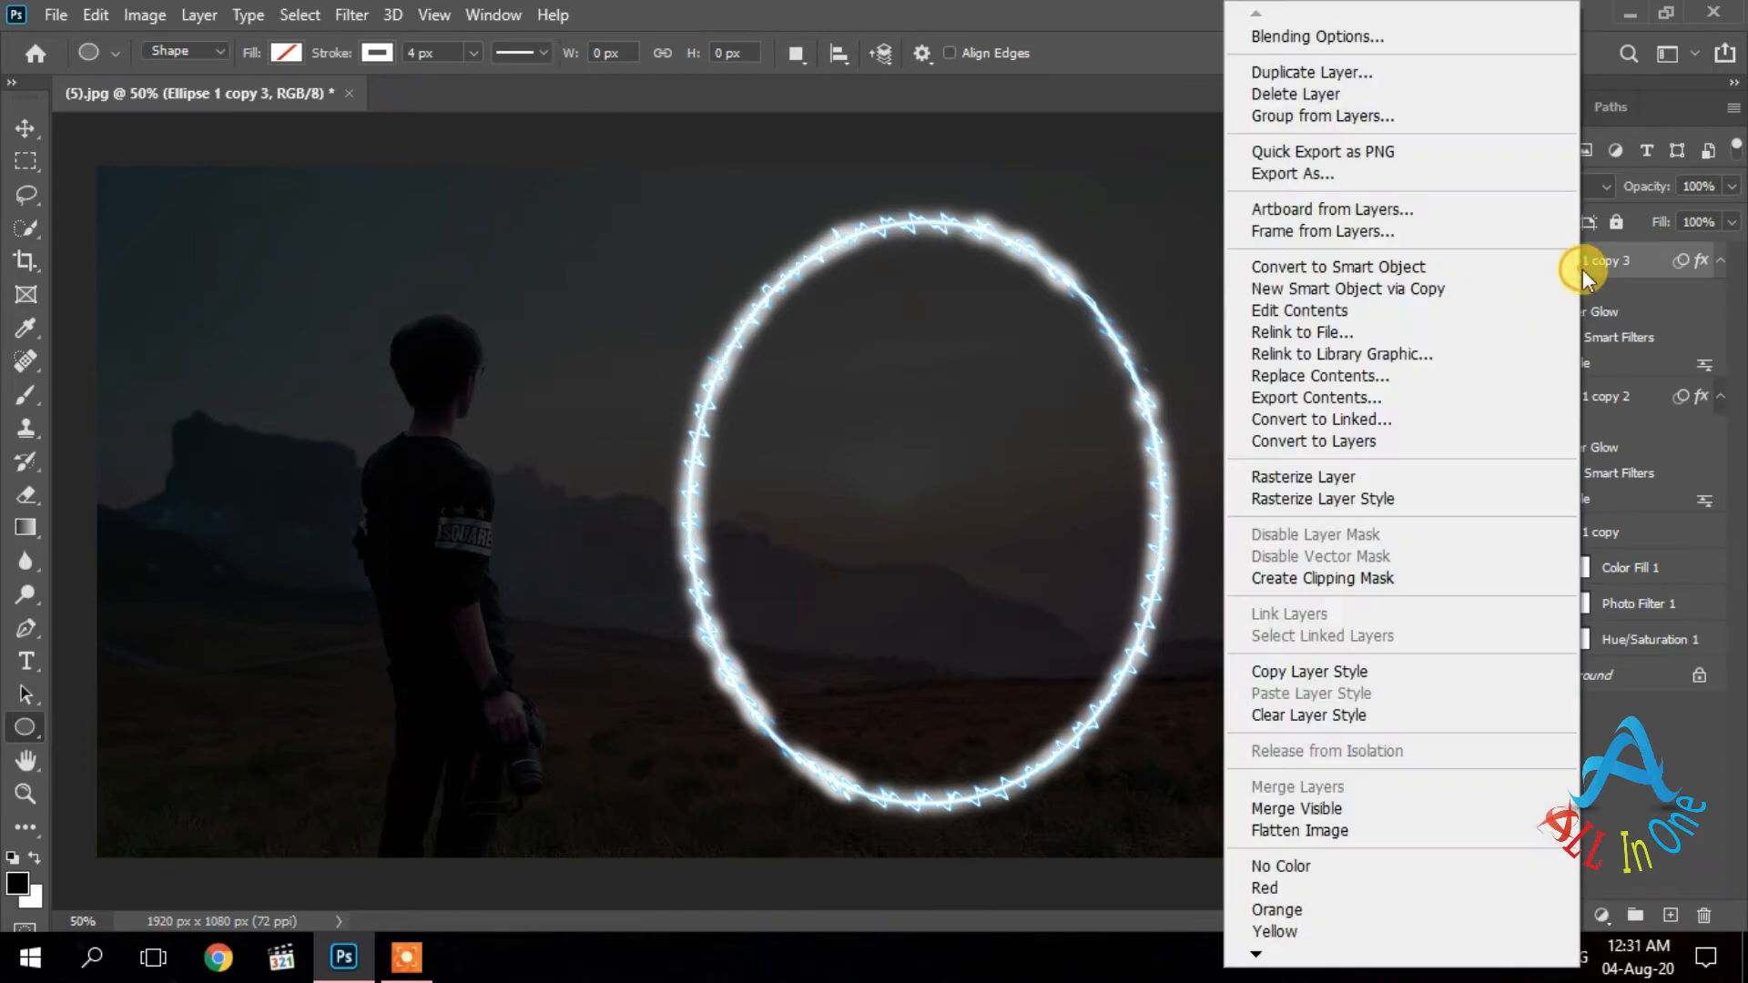
left_click(1391, 475)
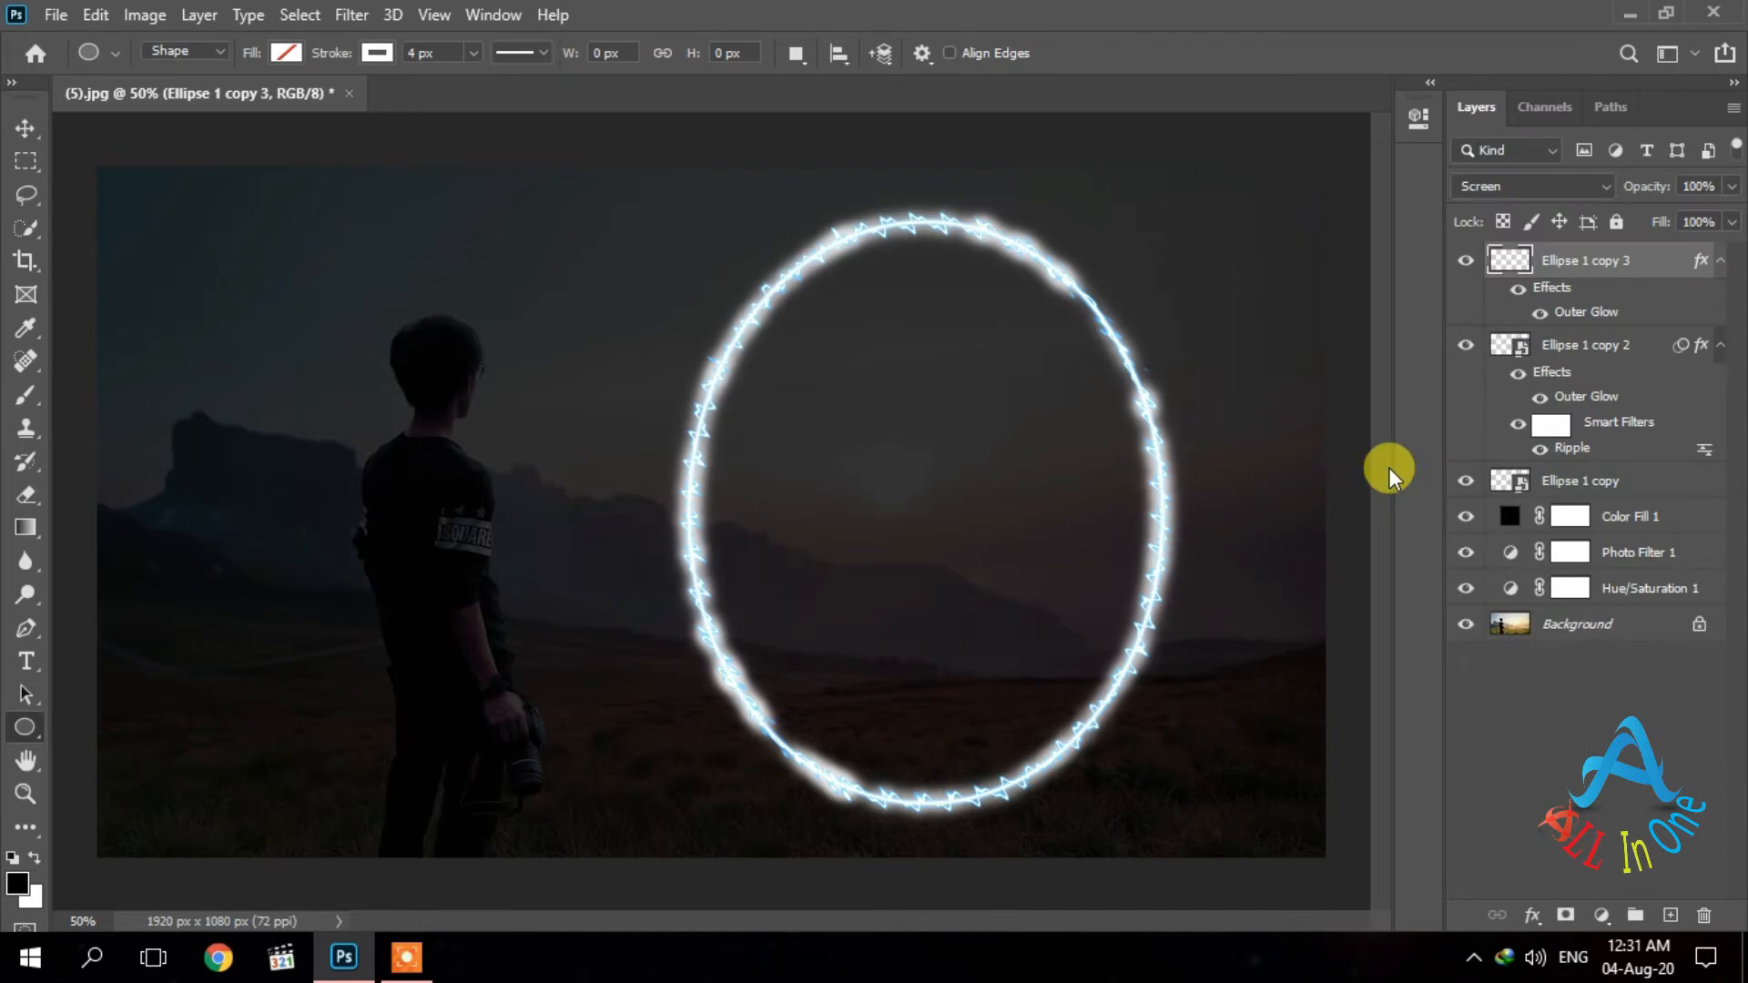
Flip the rasterized ellipse copy vertically and reapply the last Ripple filter to it.
left_click(96, 15)
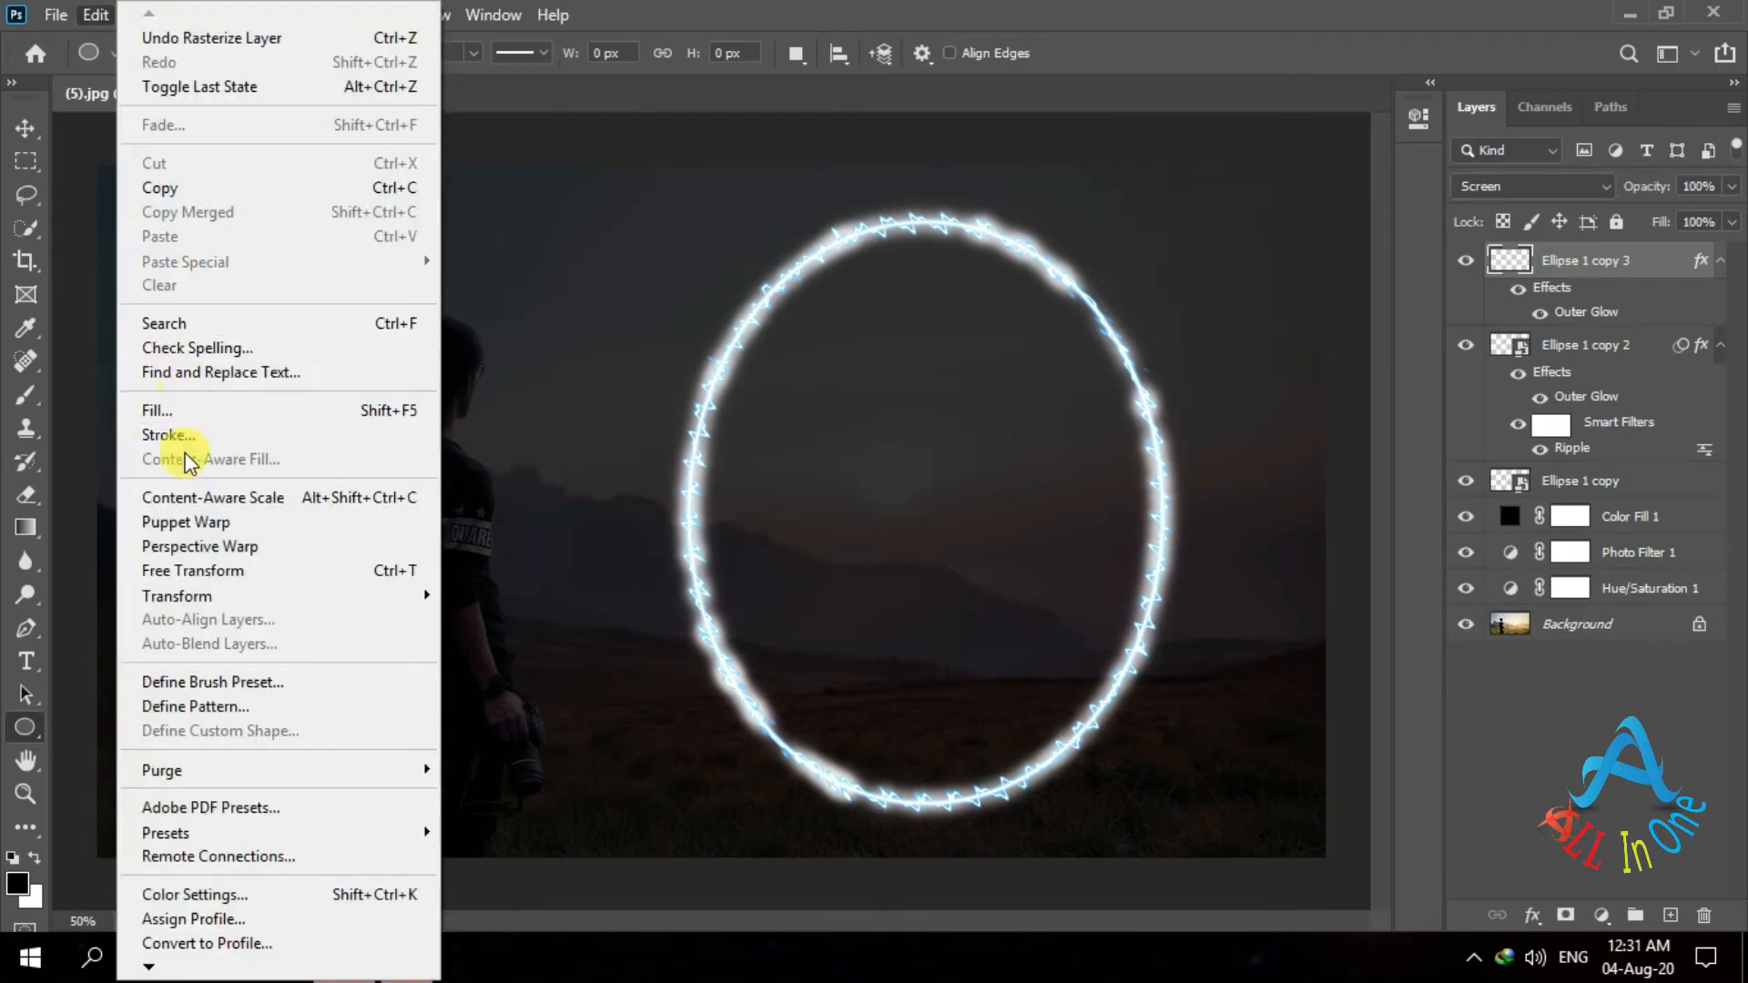
mouse_move(195, 596)
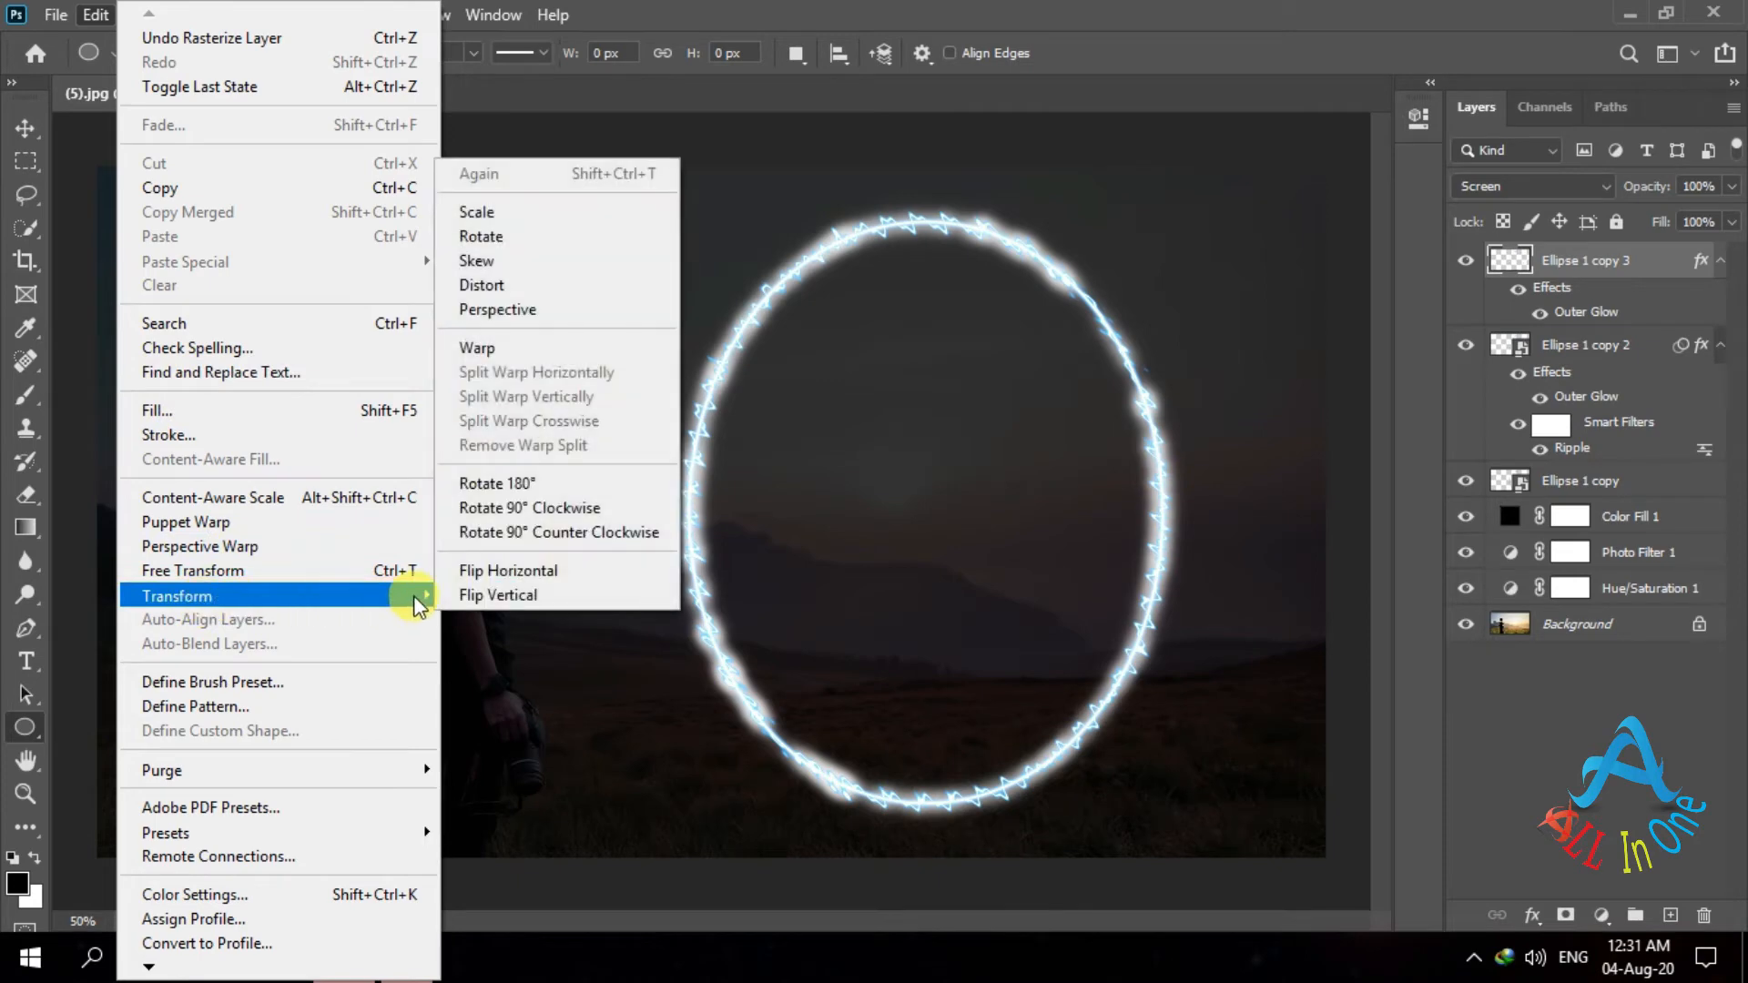
left_click(473, 597)
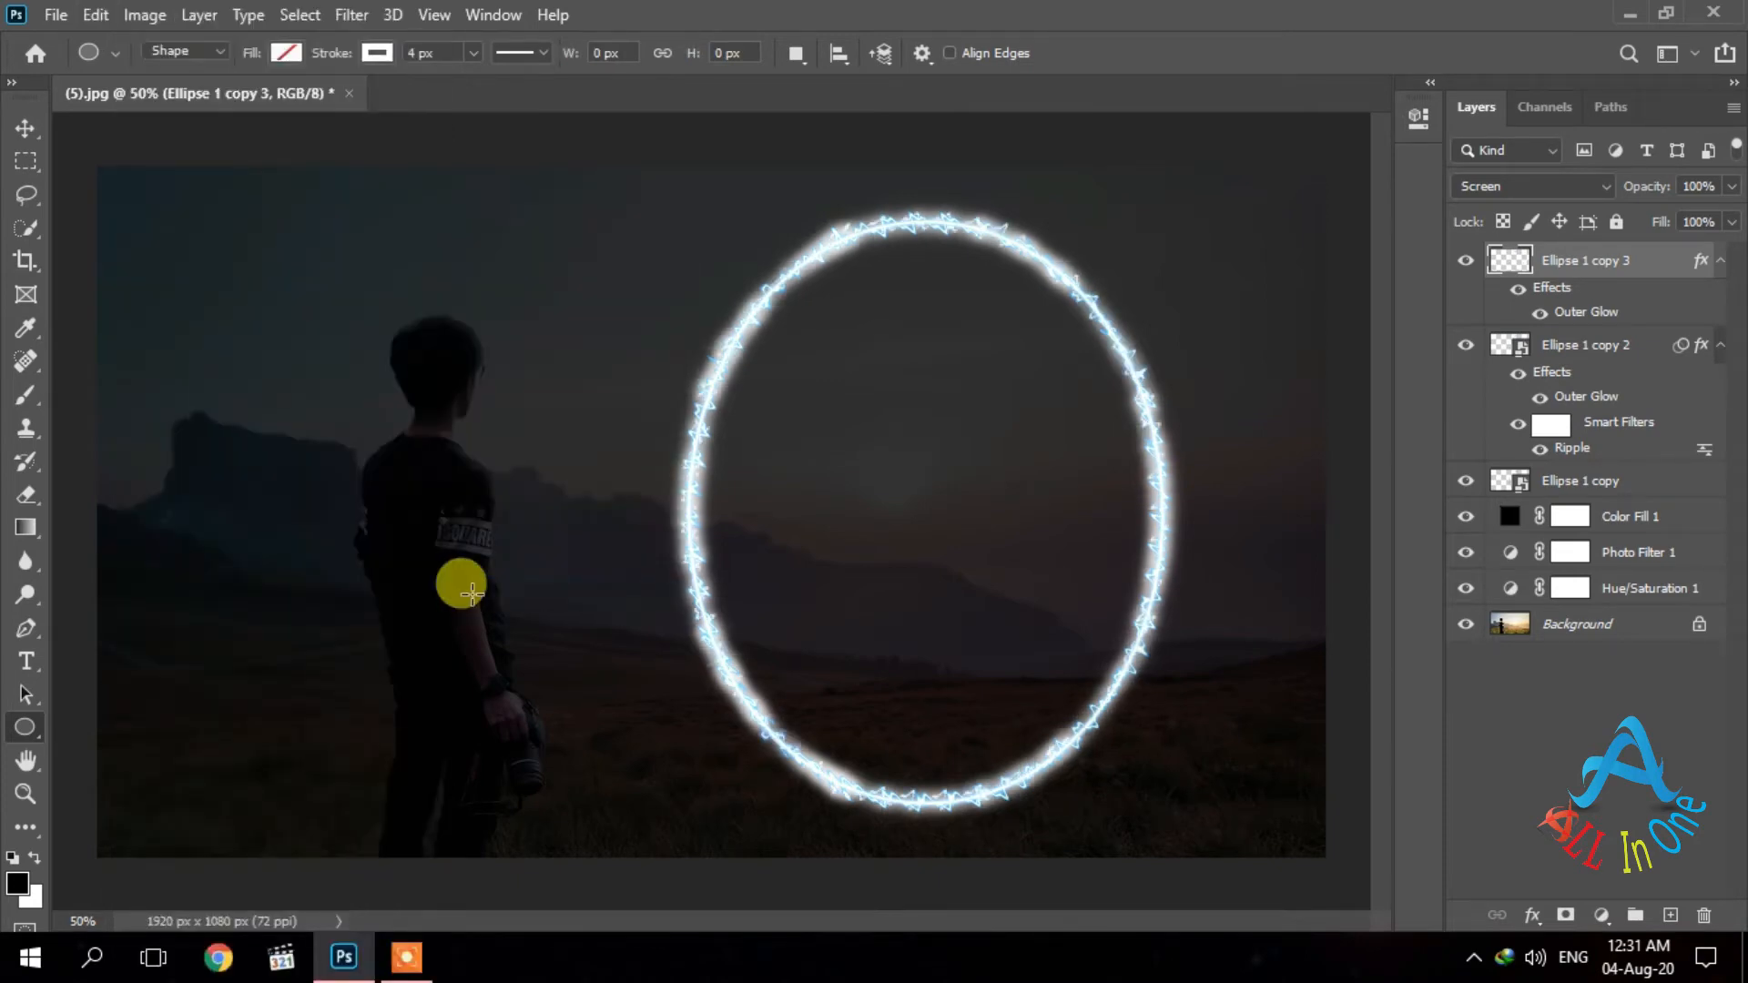
left_click(344, 16)
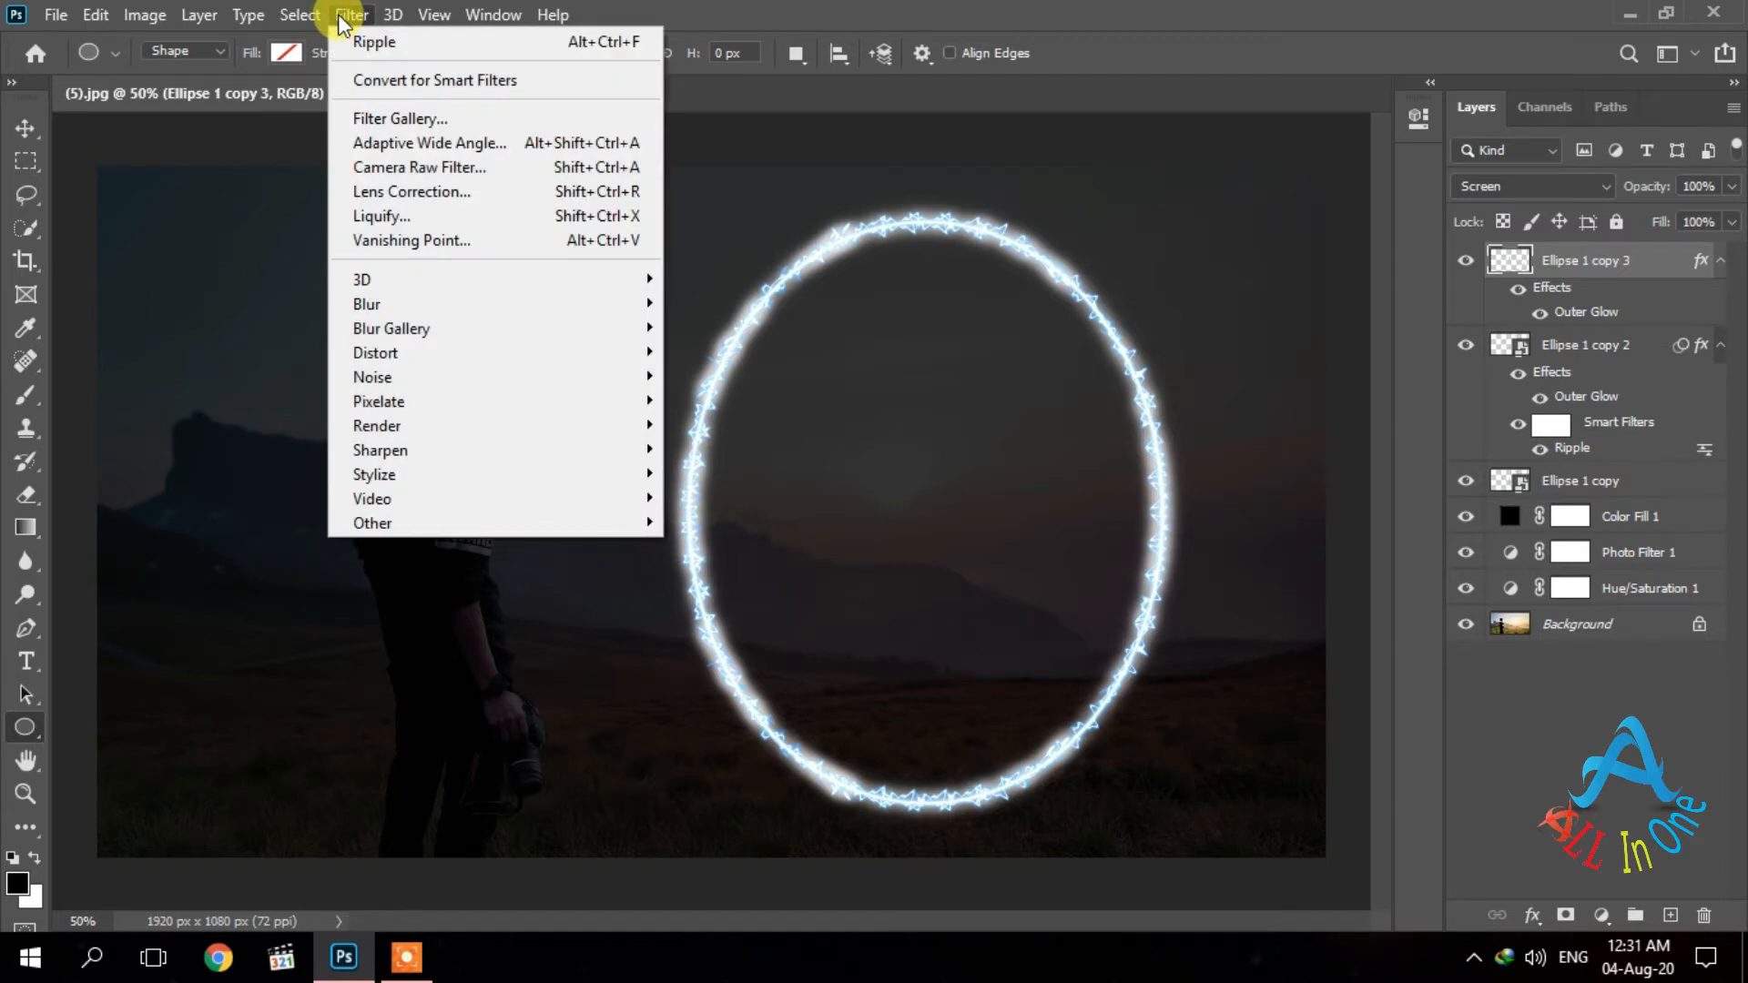
key("Escape")
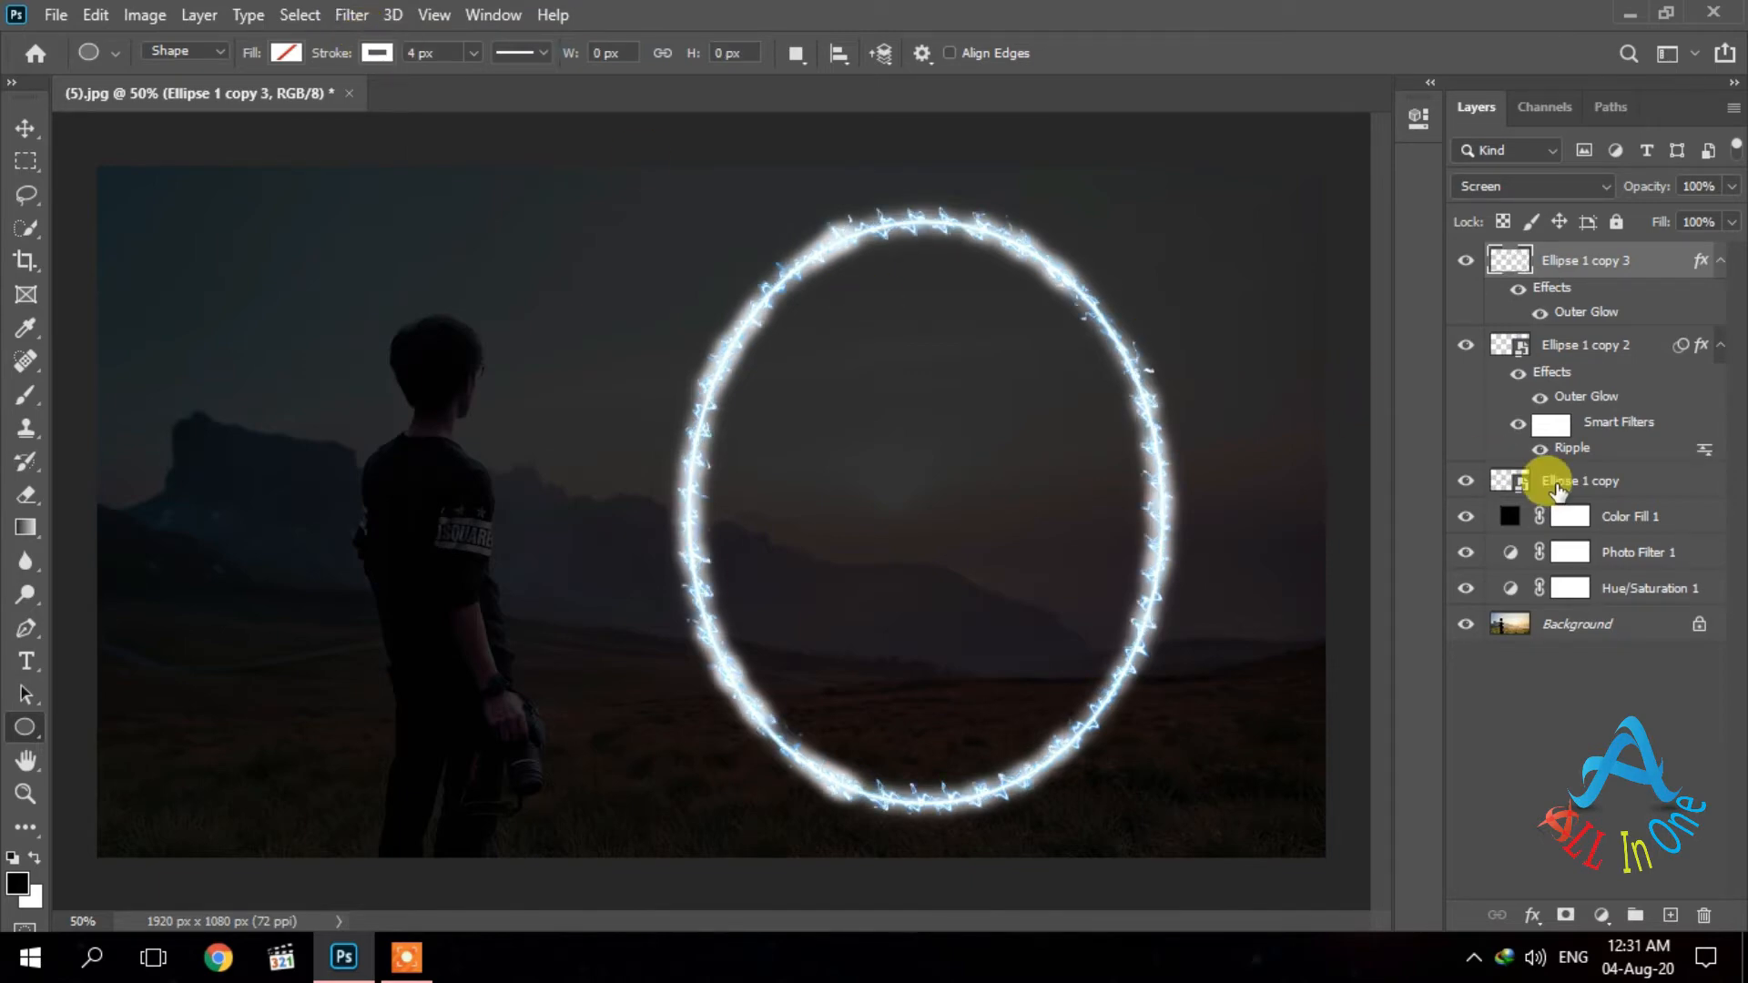
Move Ellipse 1 copy above the other ellipse layers, then rasterize all three and convert them into one smart object.
left_click_drag(1563, 488, 1559, 263)
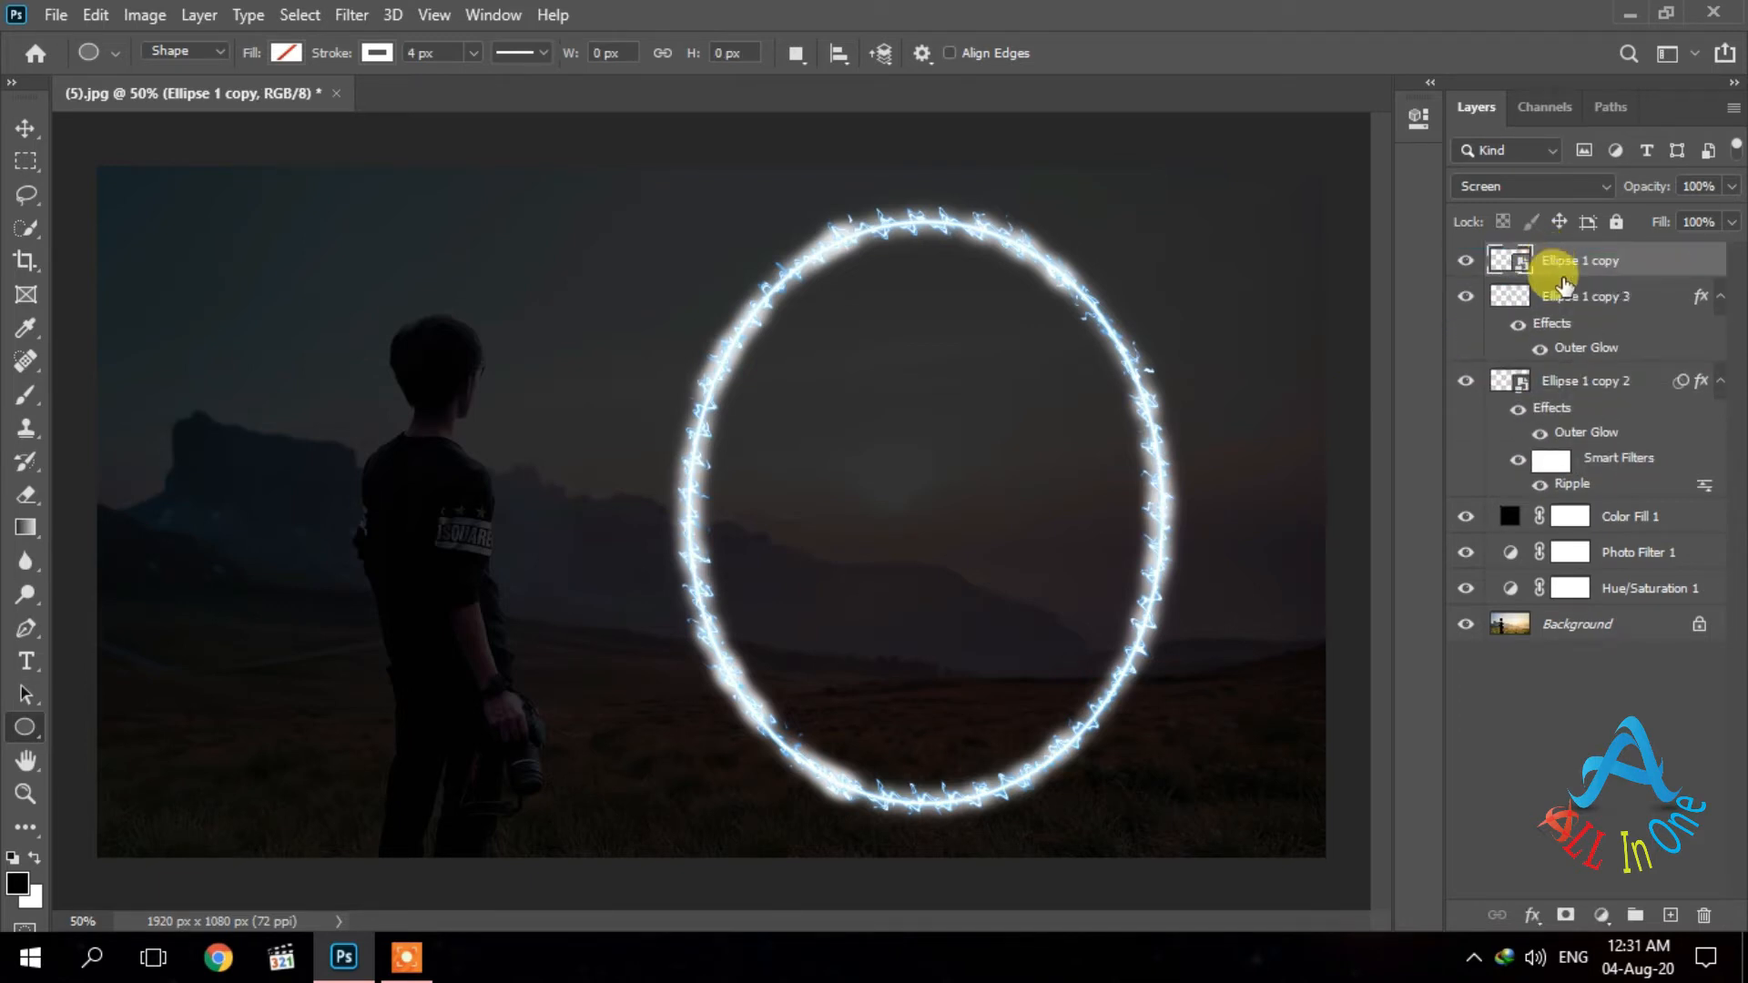
left_click(1572, 386, "shift")
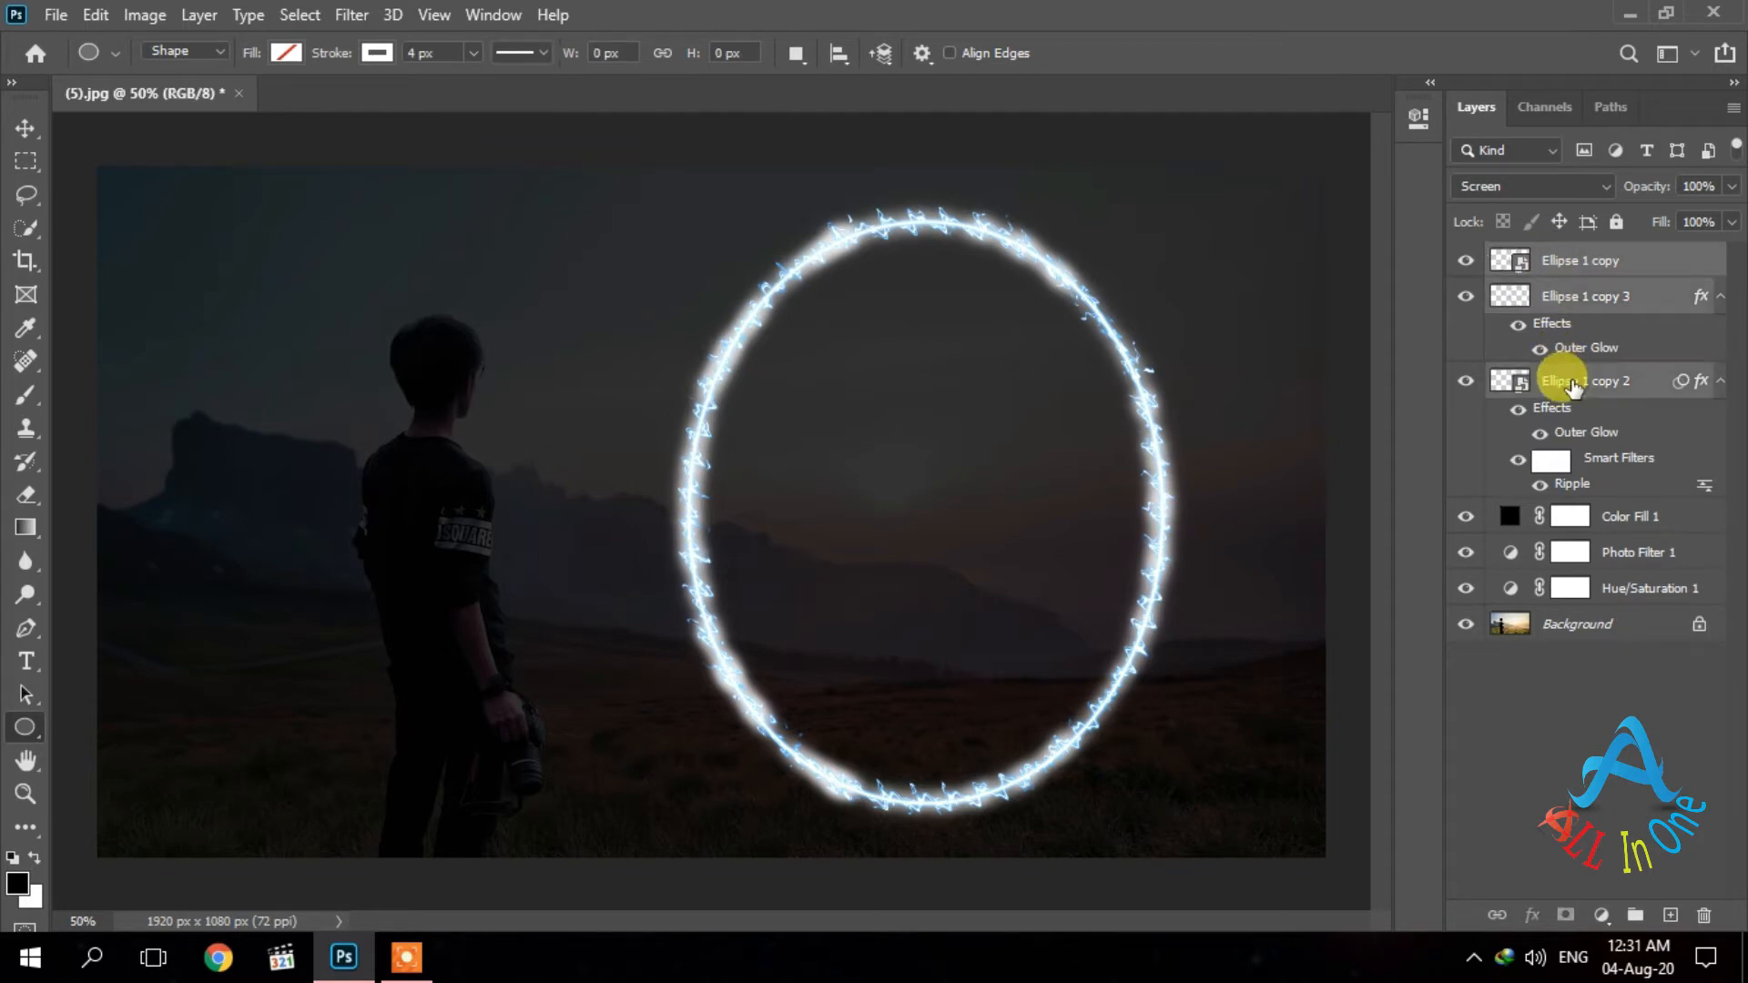
right_click(1584, 263)
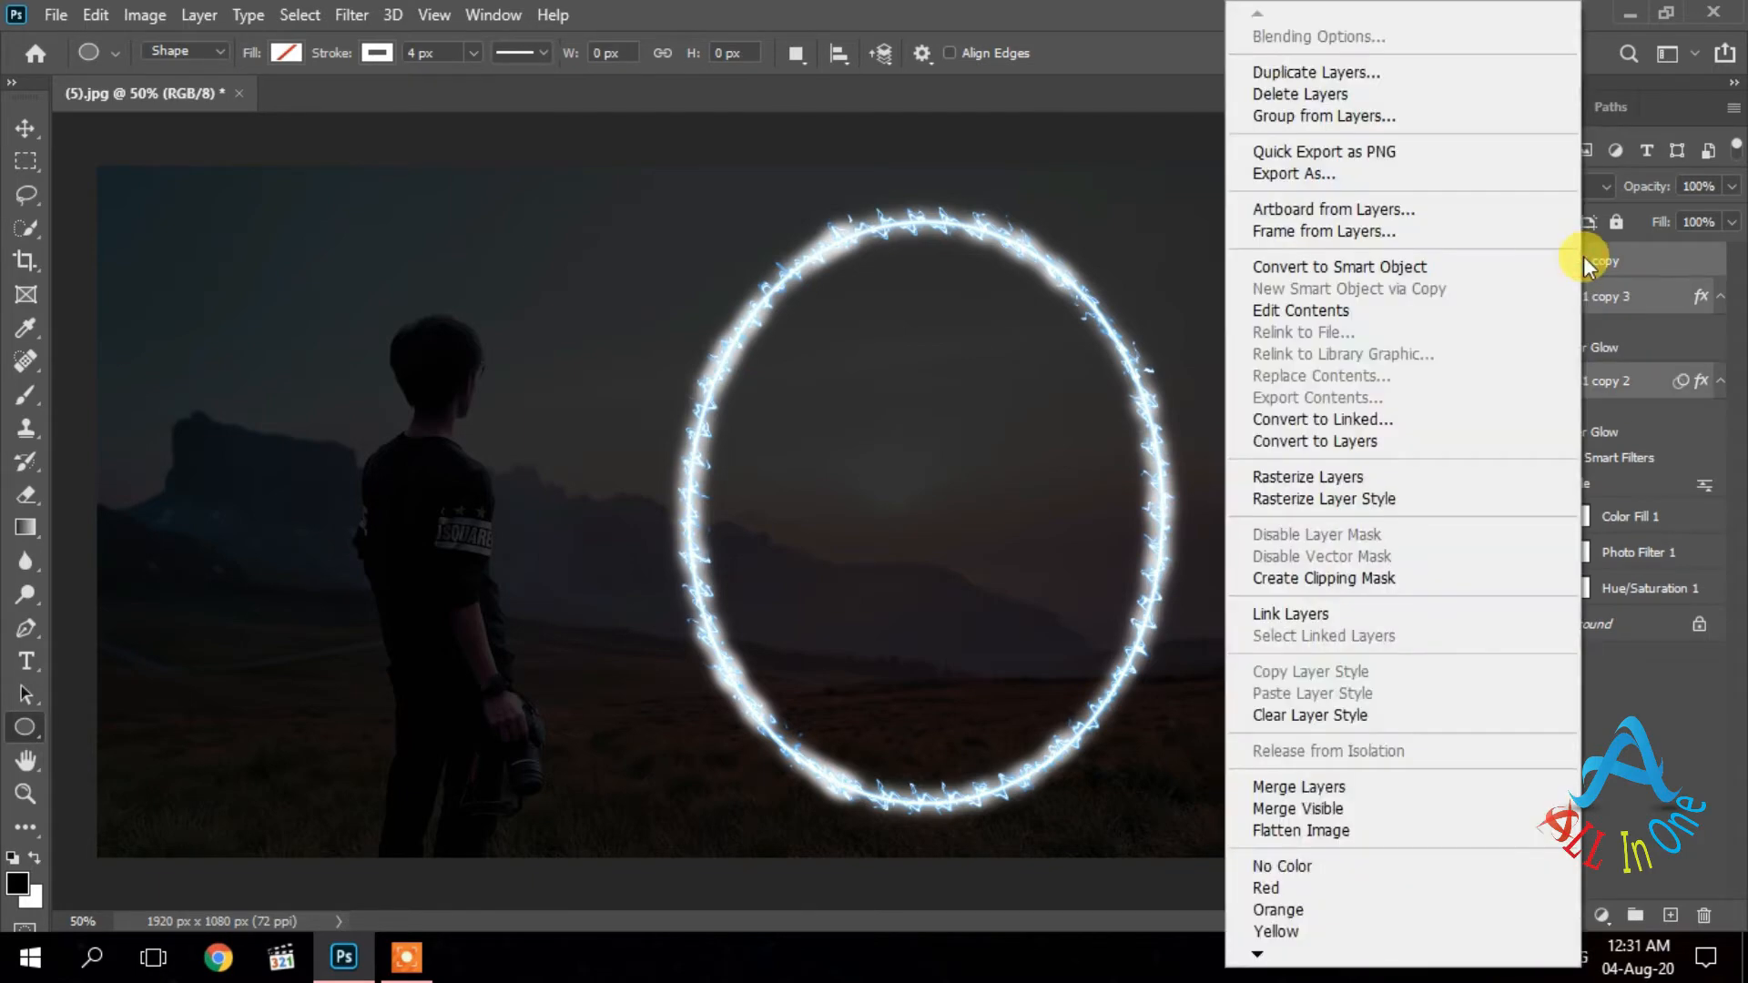
left_click(1380, 476)
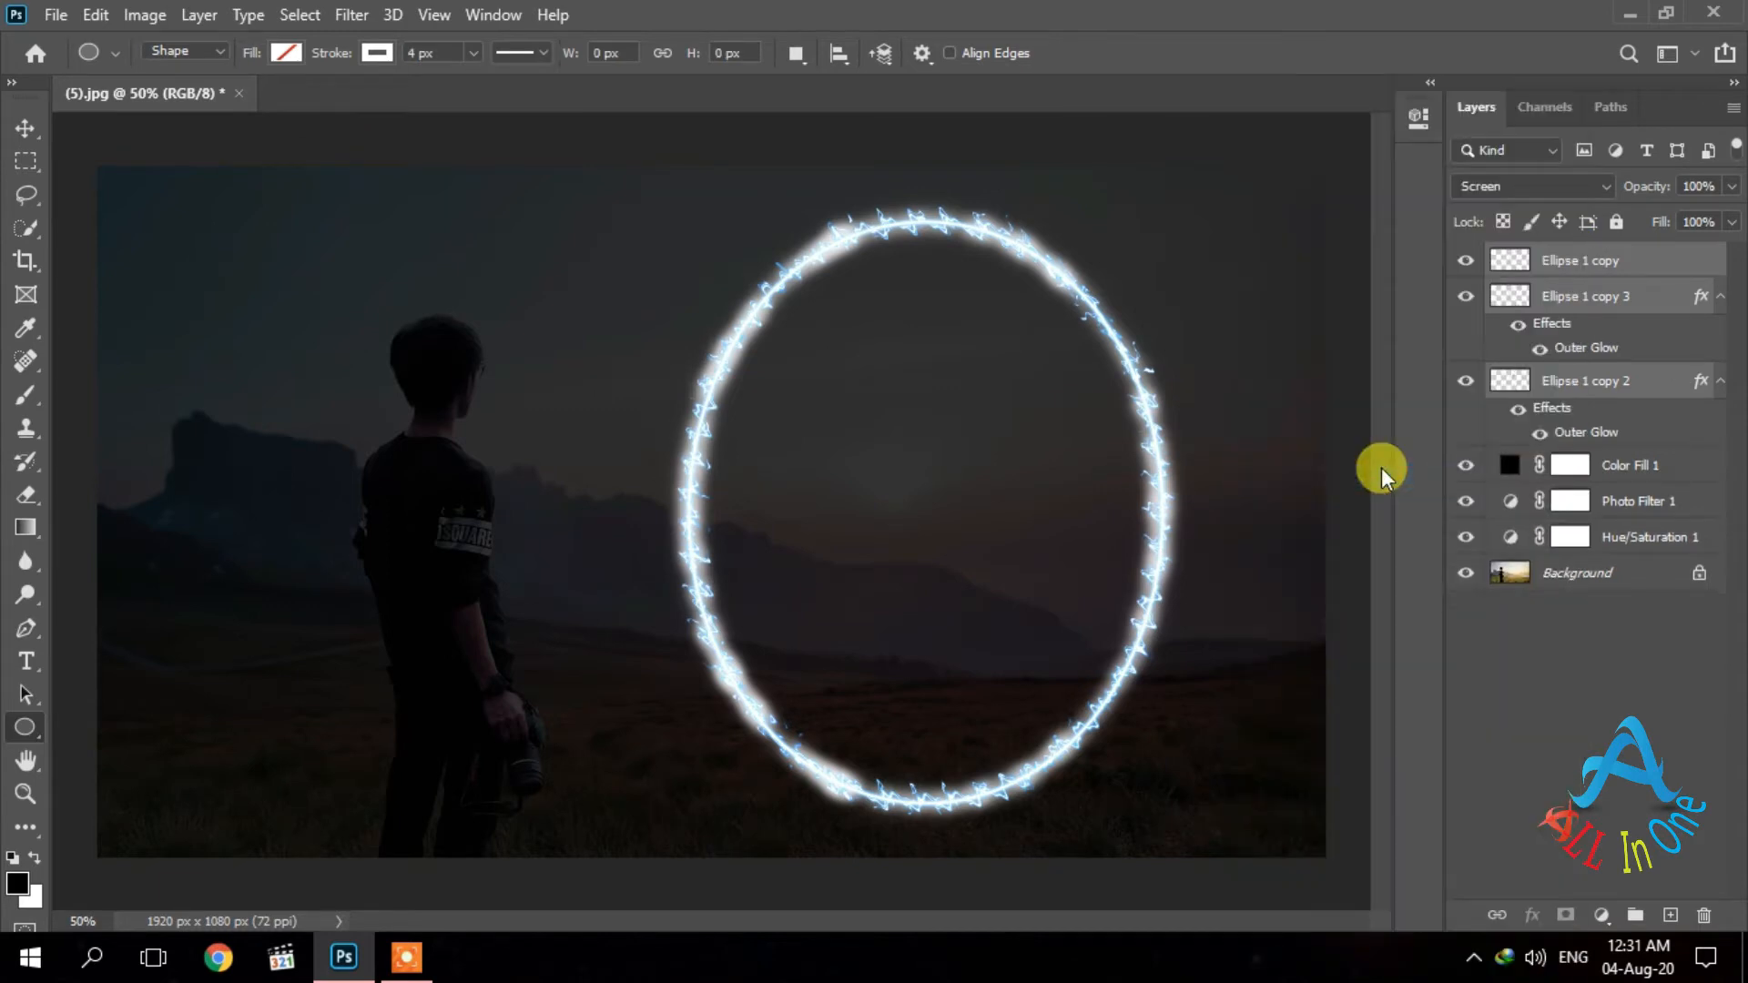
right_click(1570, 263)
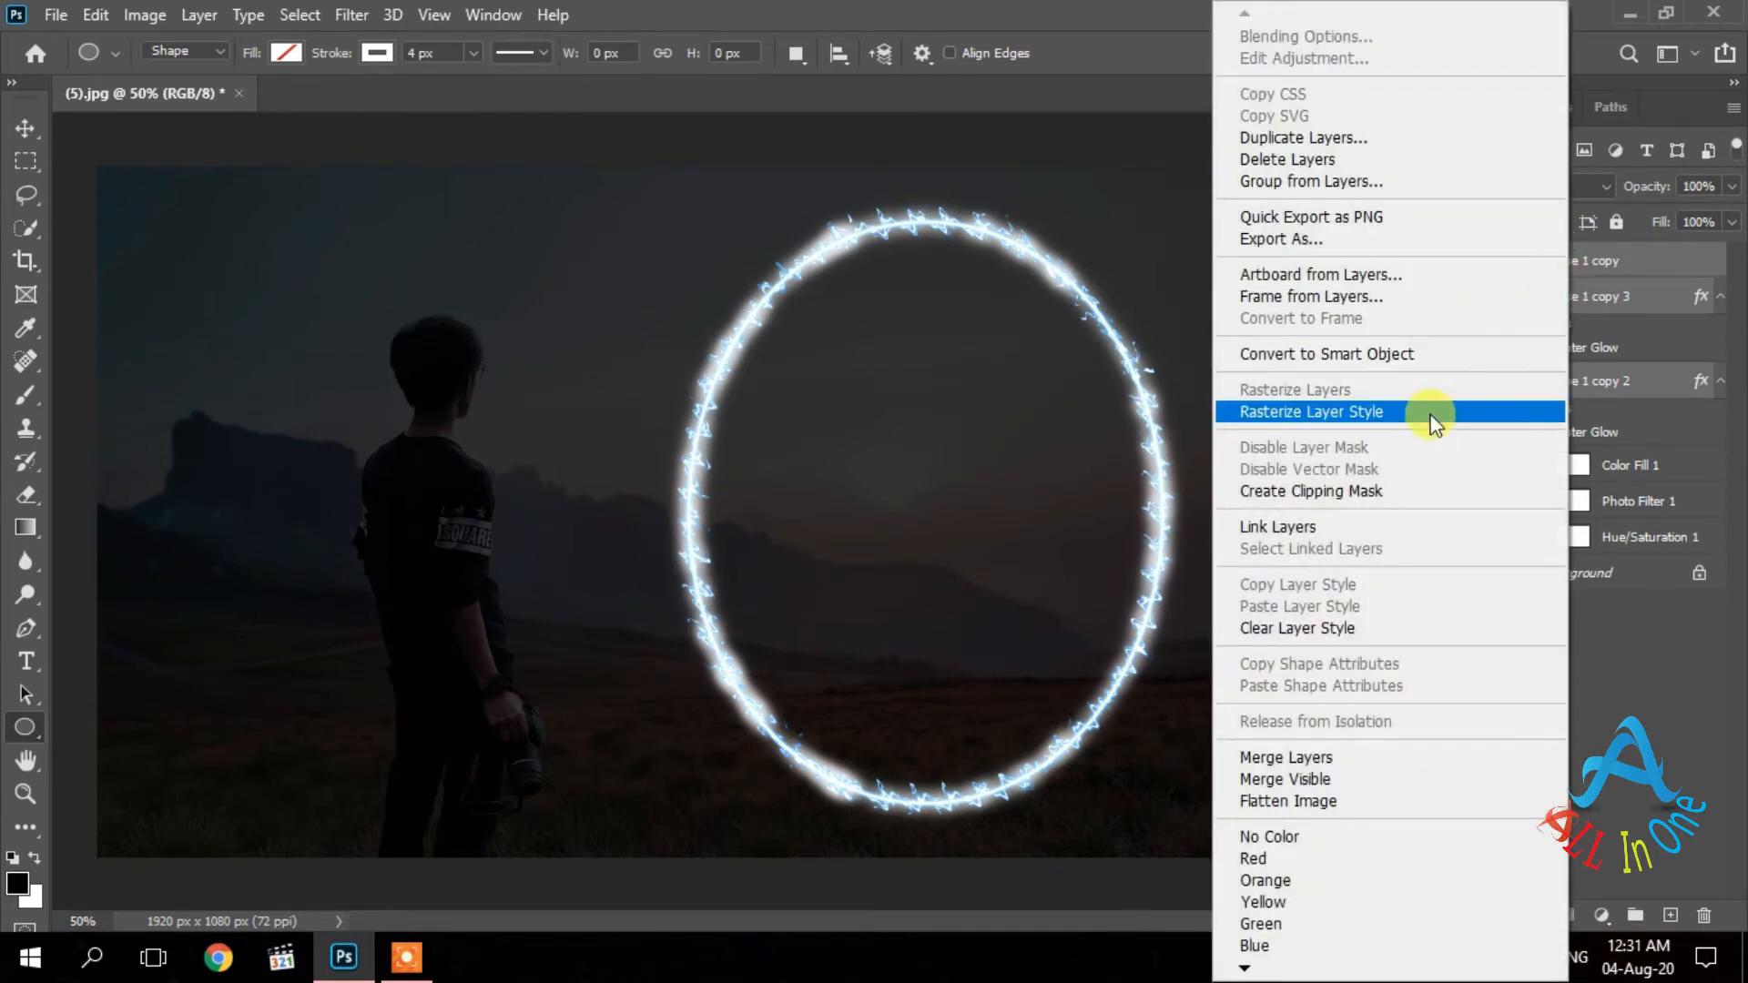
left_click(1434, 360)
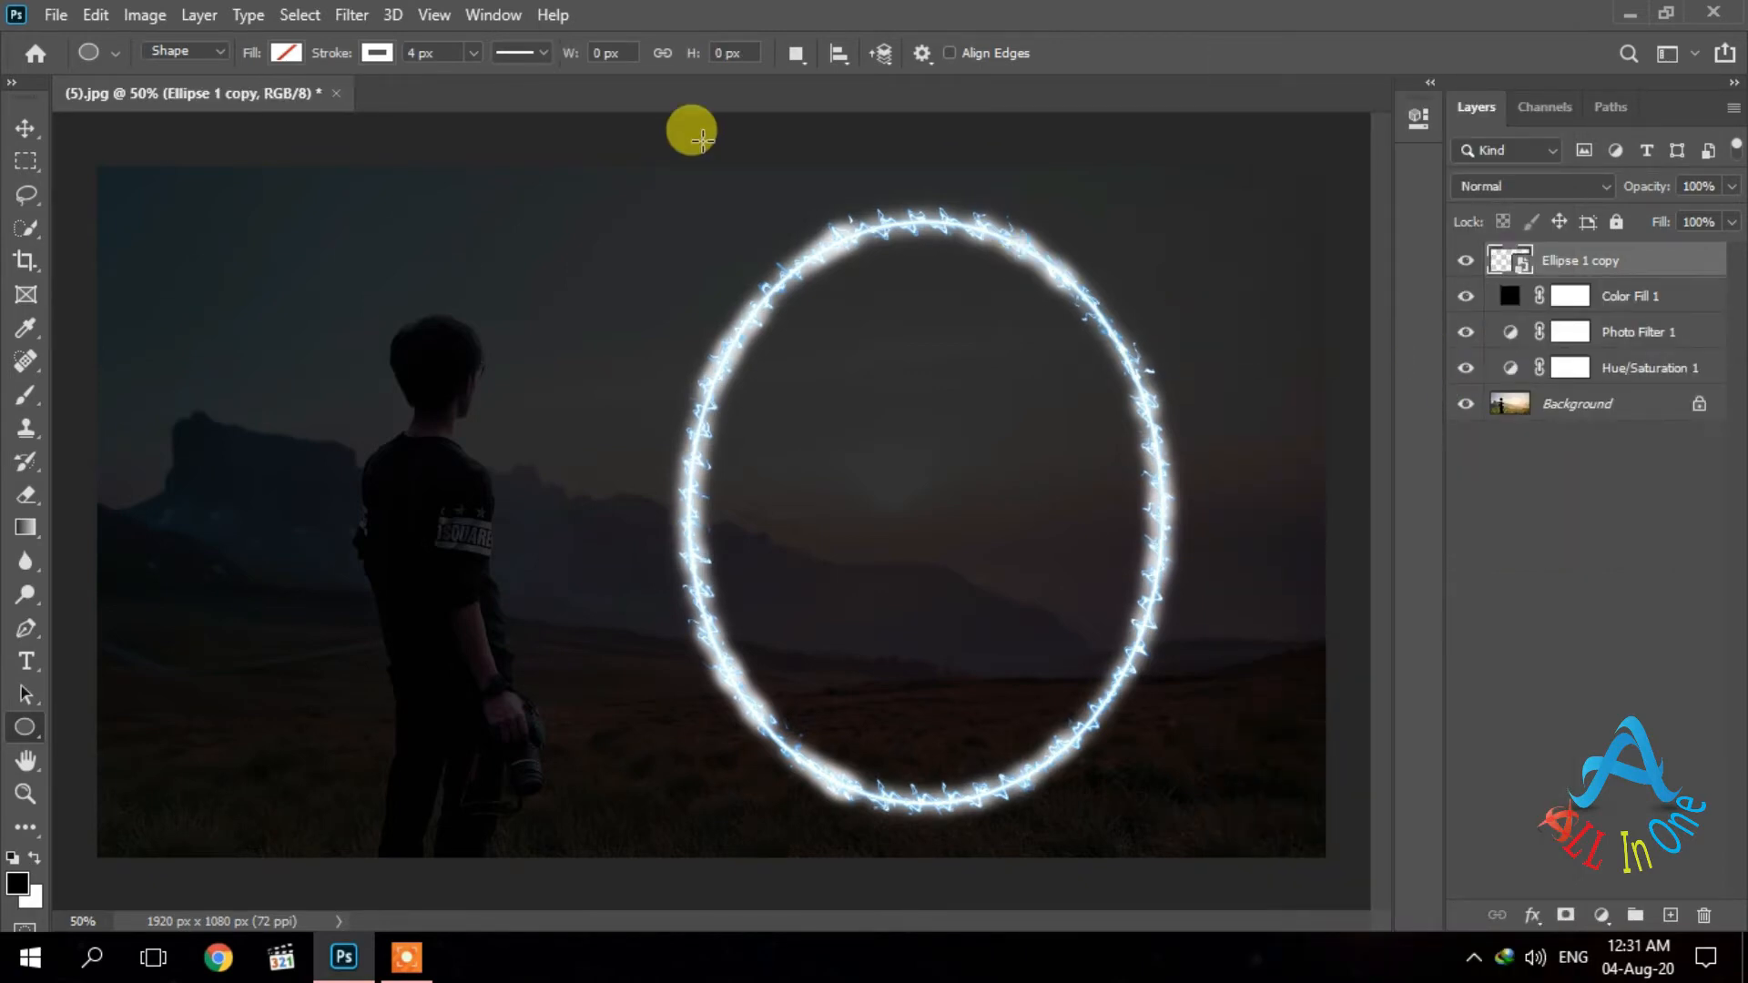
Transform the ellipse smart object in perspective, shortening the side near the man and heightening the far side.
left_click(97, 14)
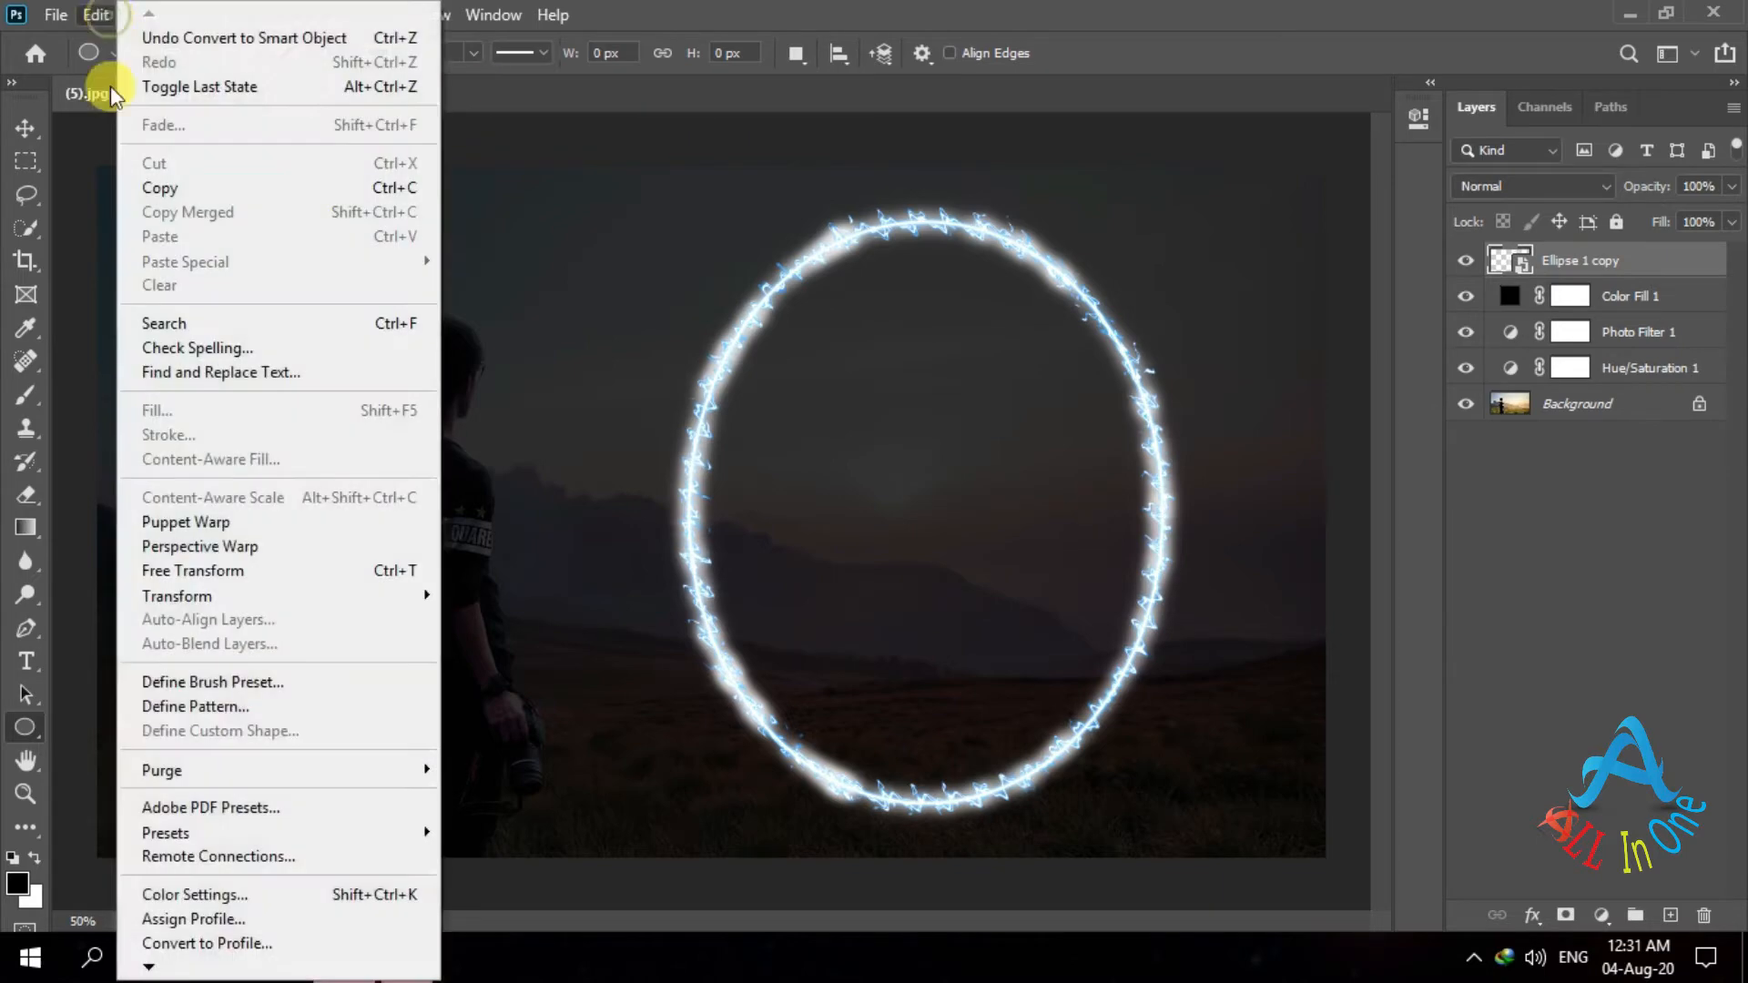
mouse_move(227, 593)
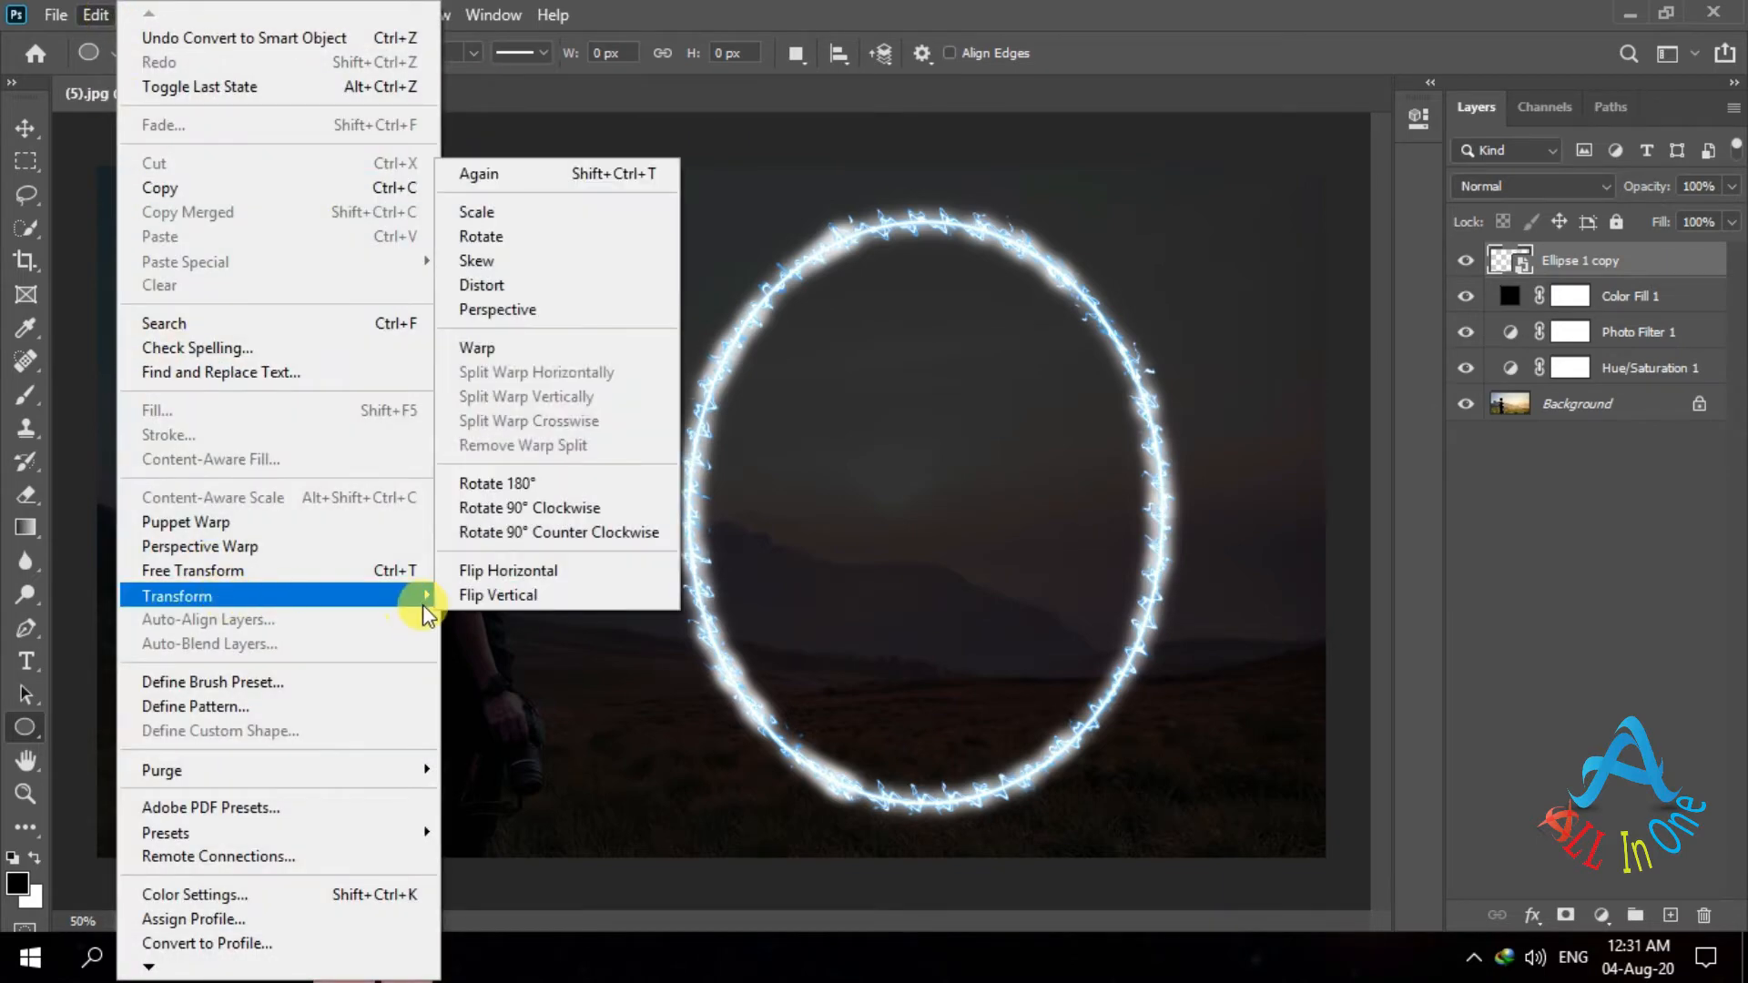
left_click(517, 313)
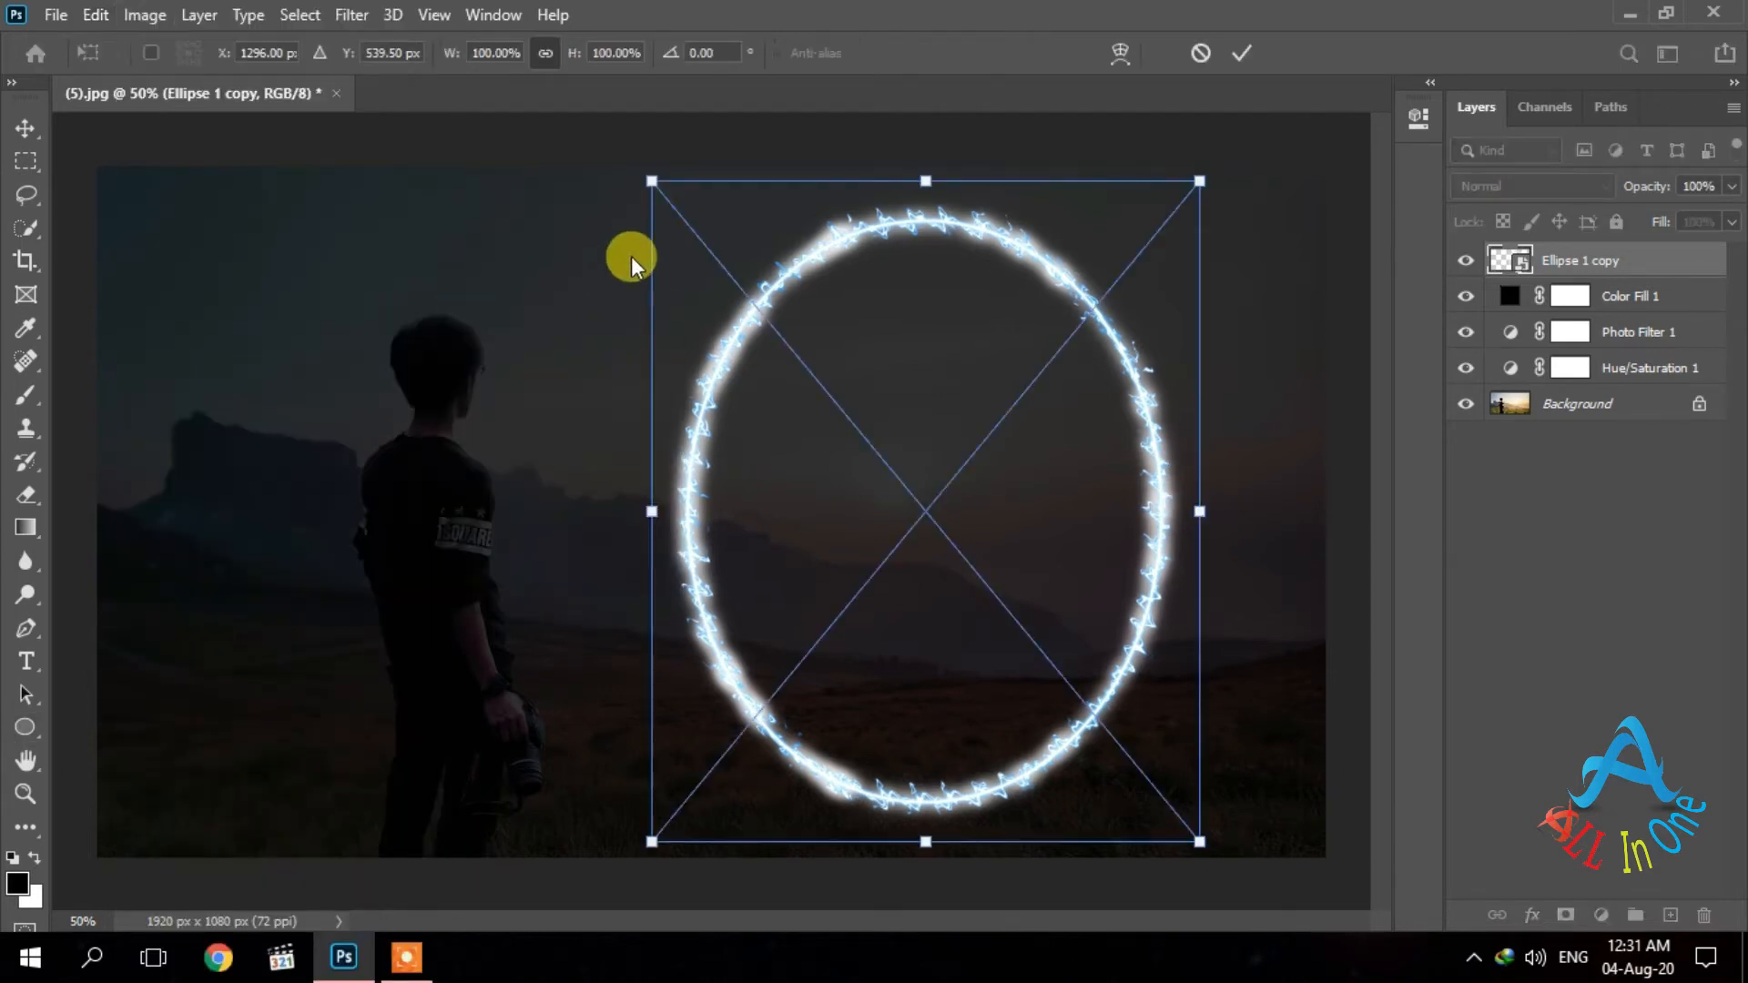
left_click_drag(651, 188, 741, 294)
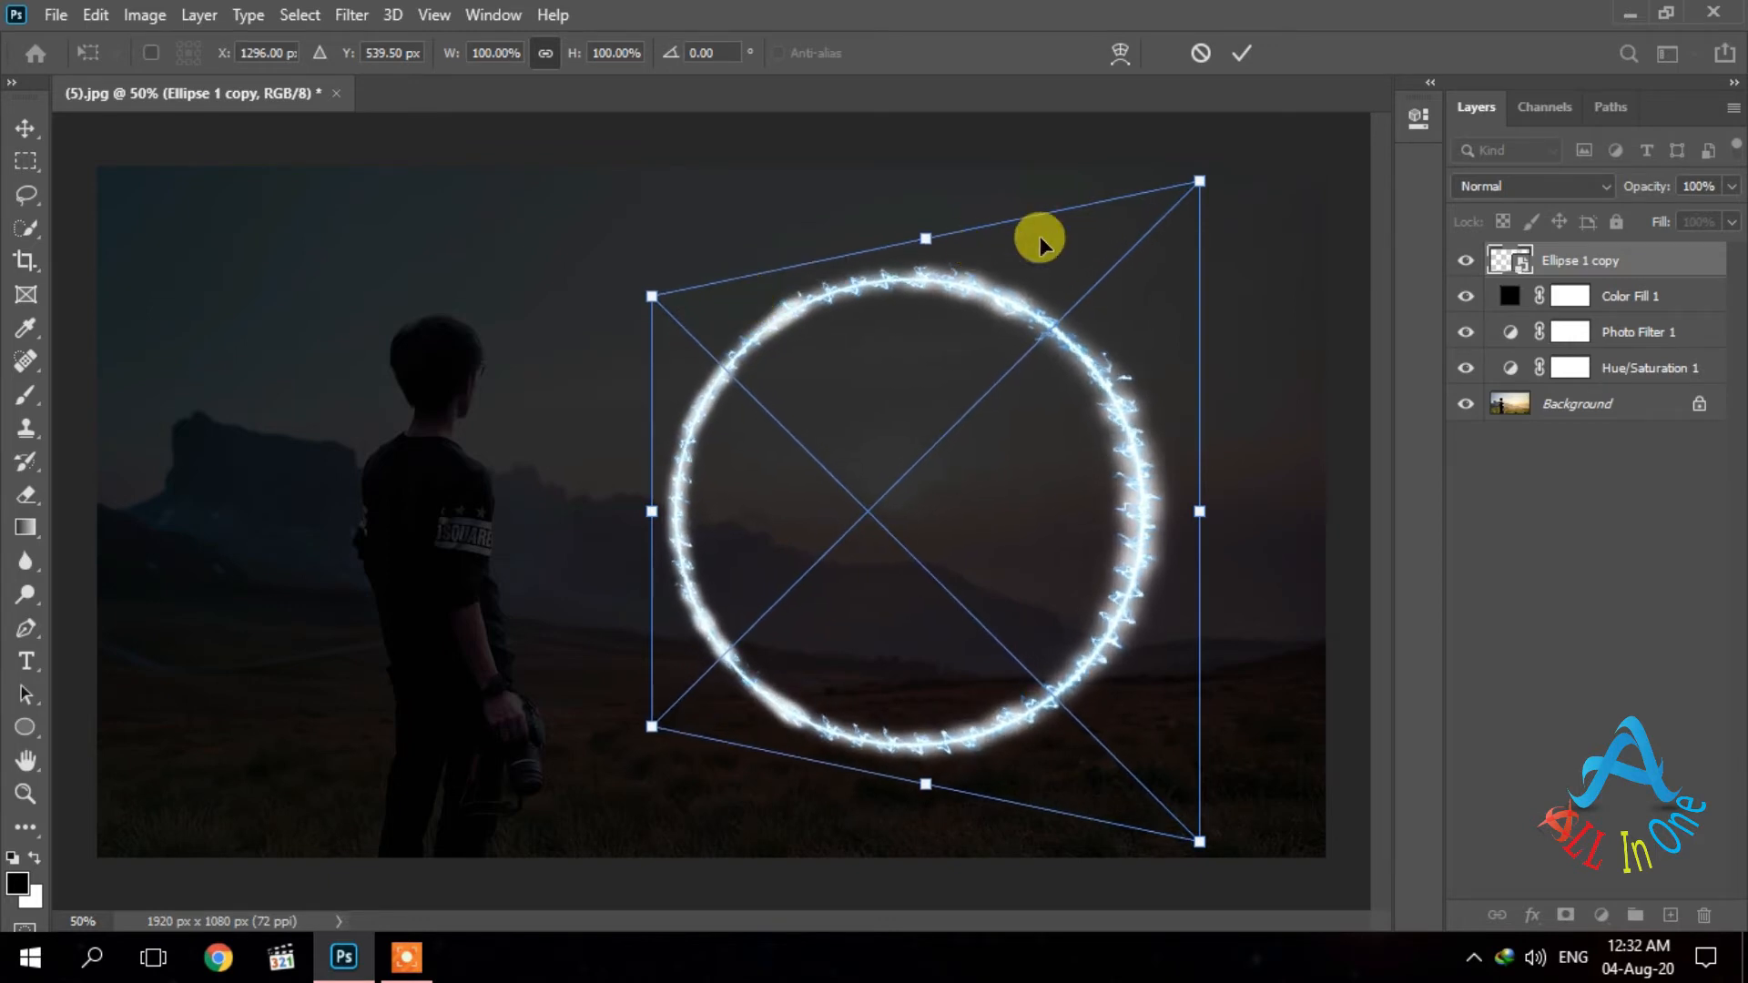
left_click_drag(1200, 185, 1221, 53)
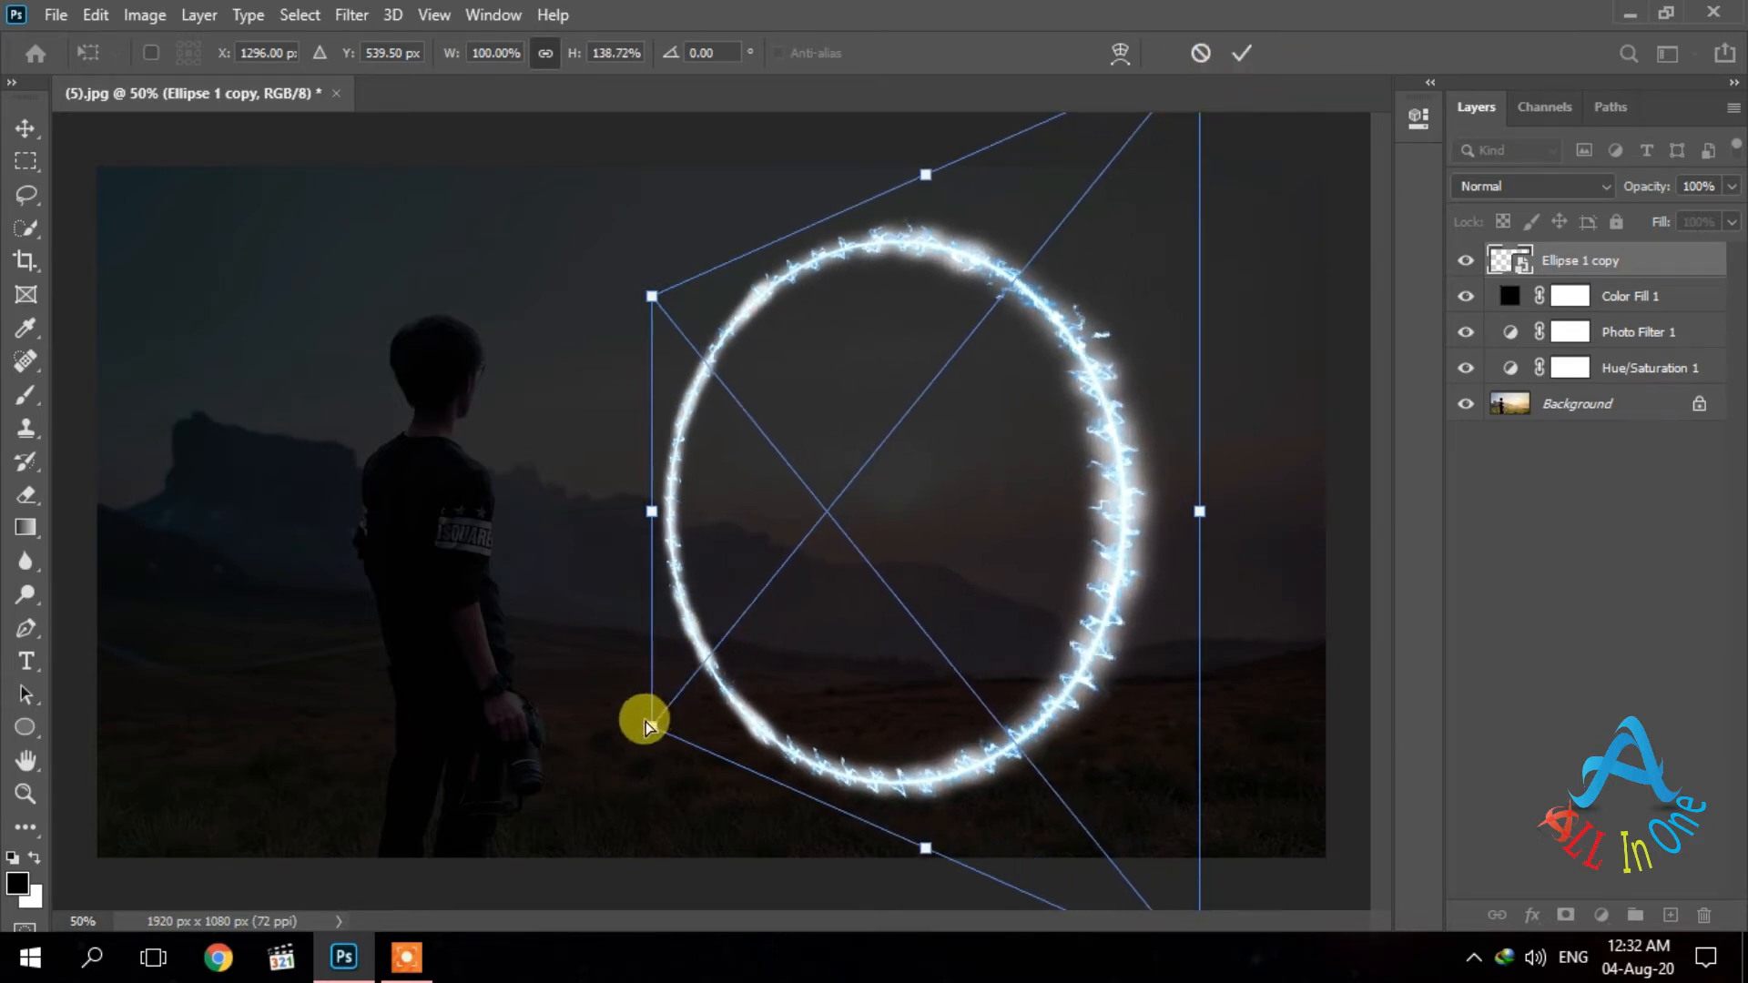
mouse_move(644, 724)
left_mouse_down()
mouse_move(664, 712)
mouse_move(665, 726)
left_mouse_up()
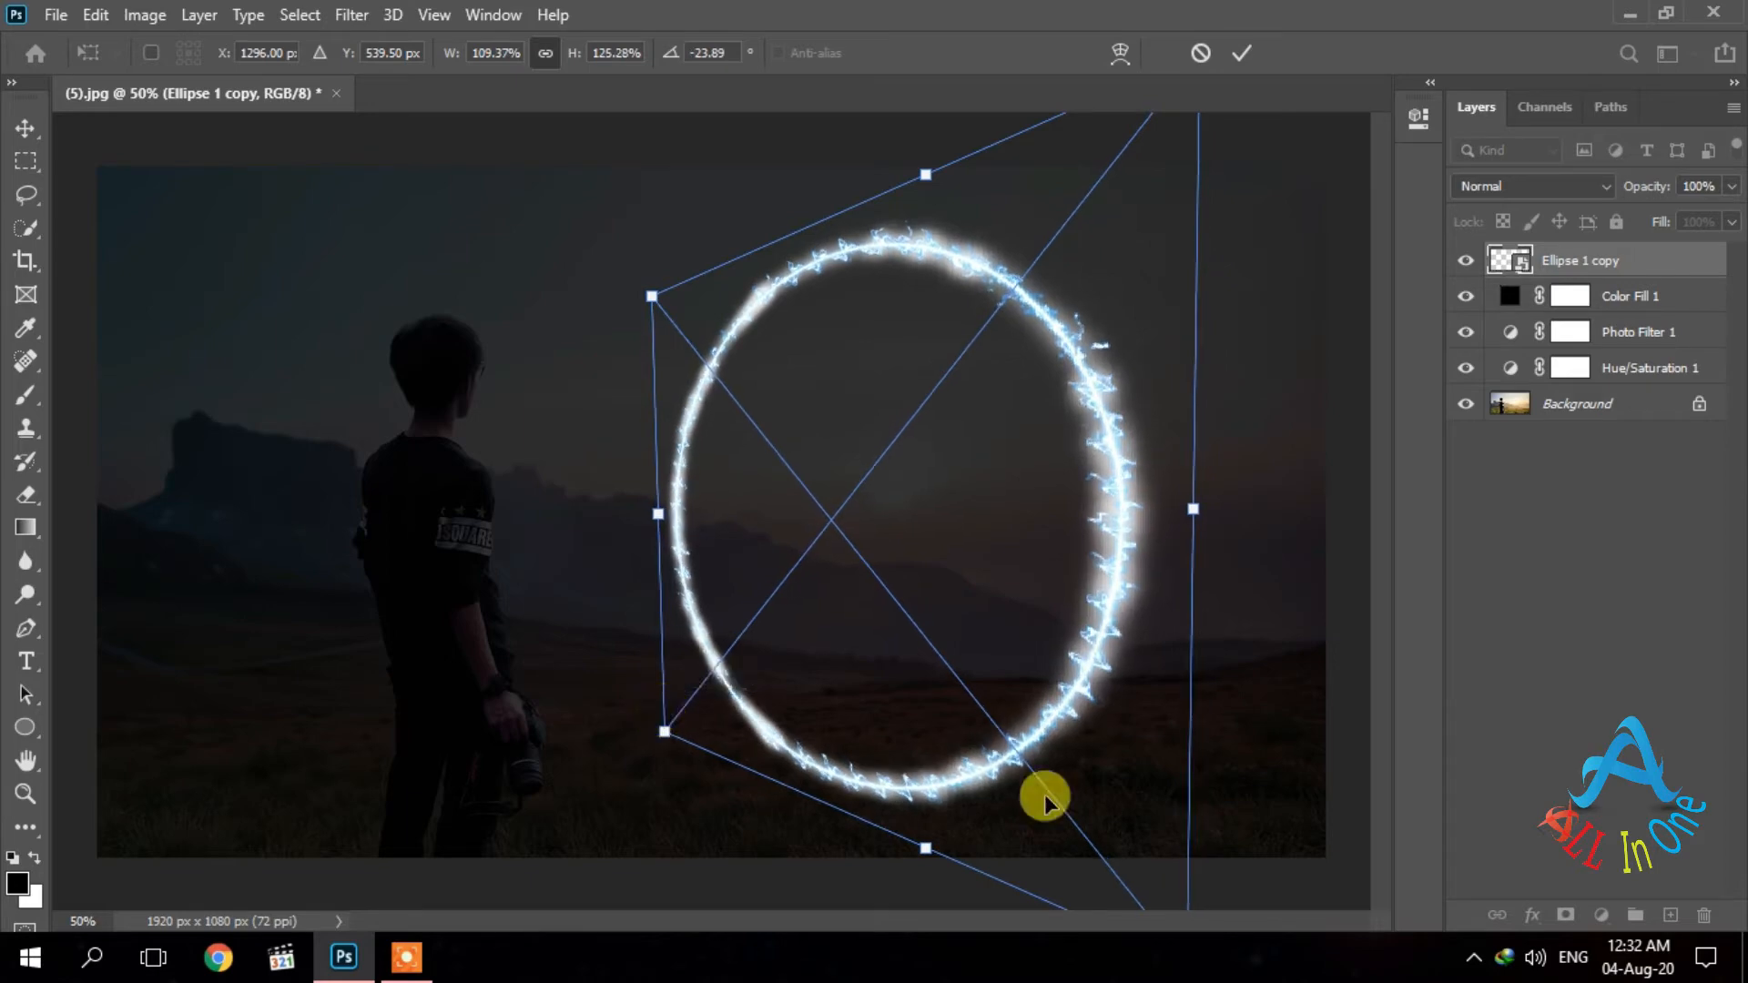
Scale the ellipse to about 73% width and 96% height, move it closer to the man, and apply the transform.
right_click(1089, 583)
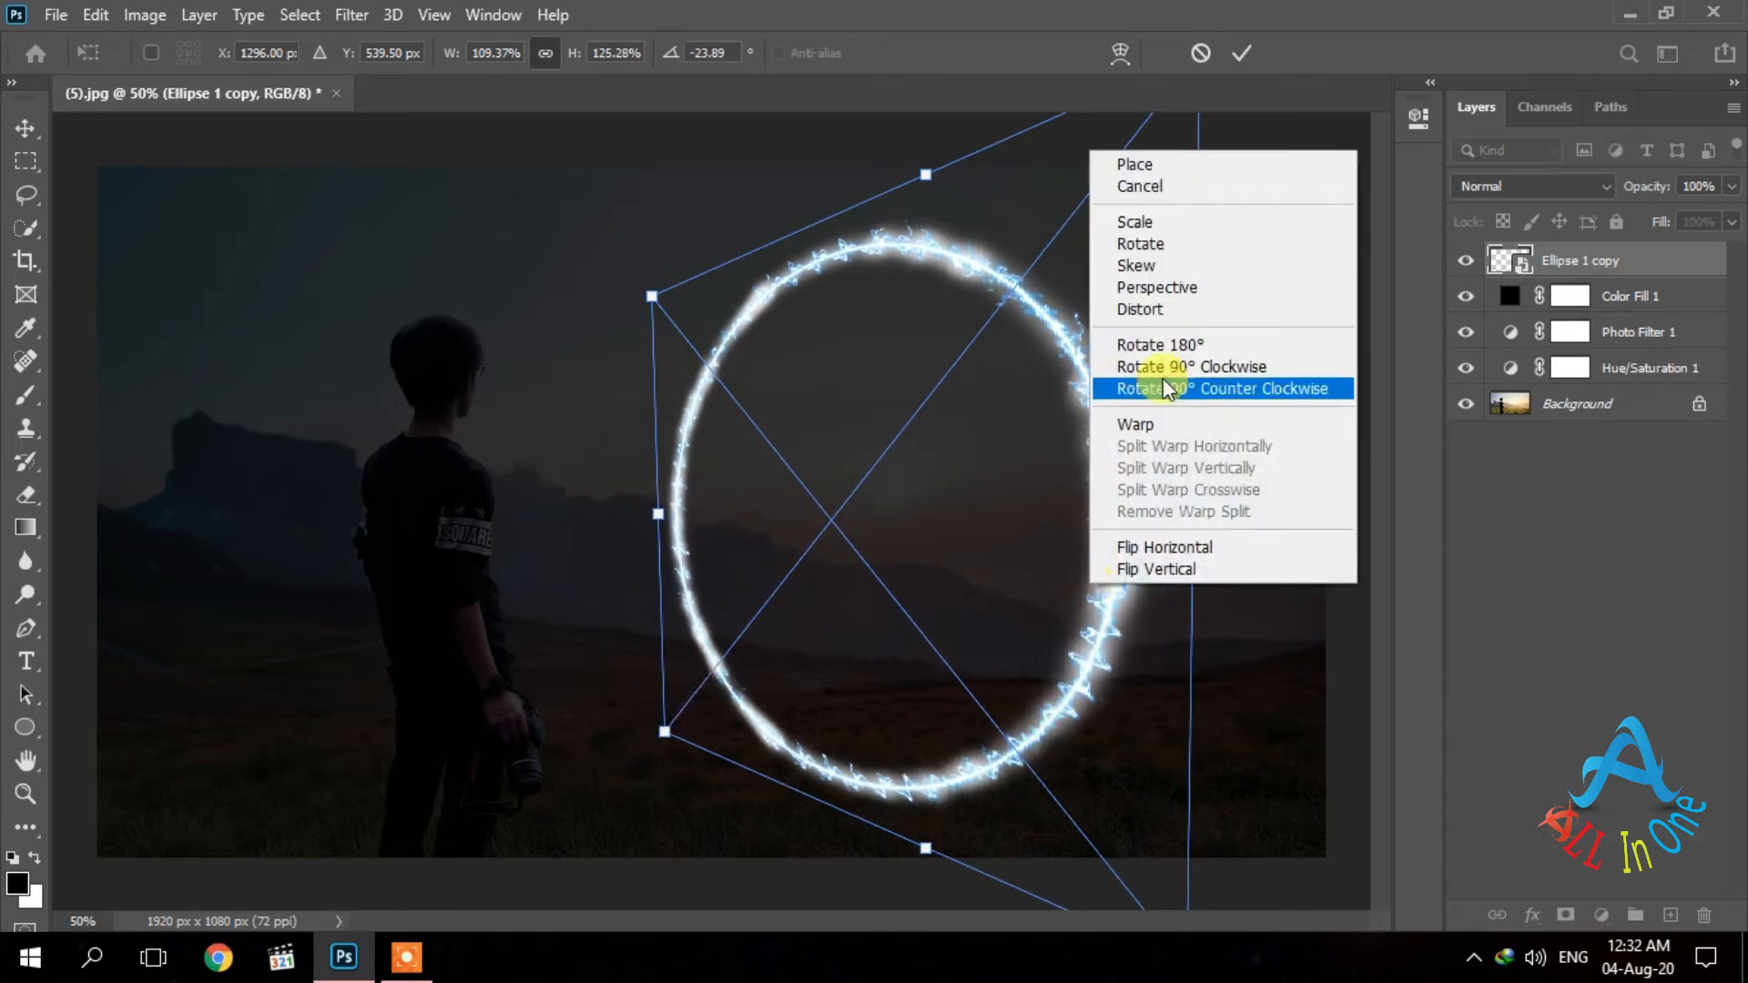
left_click(1161, 224)
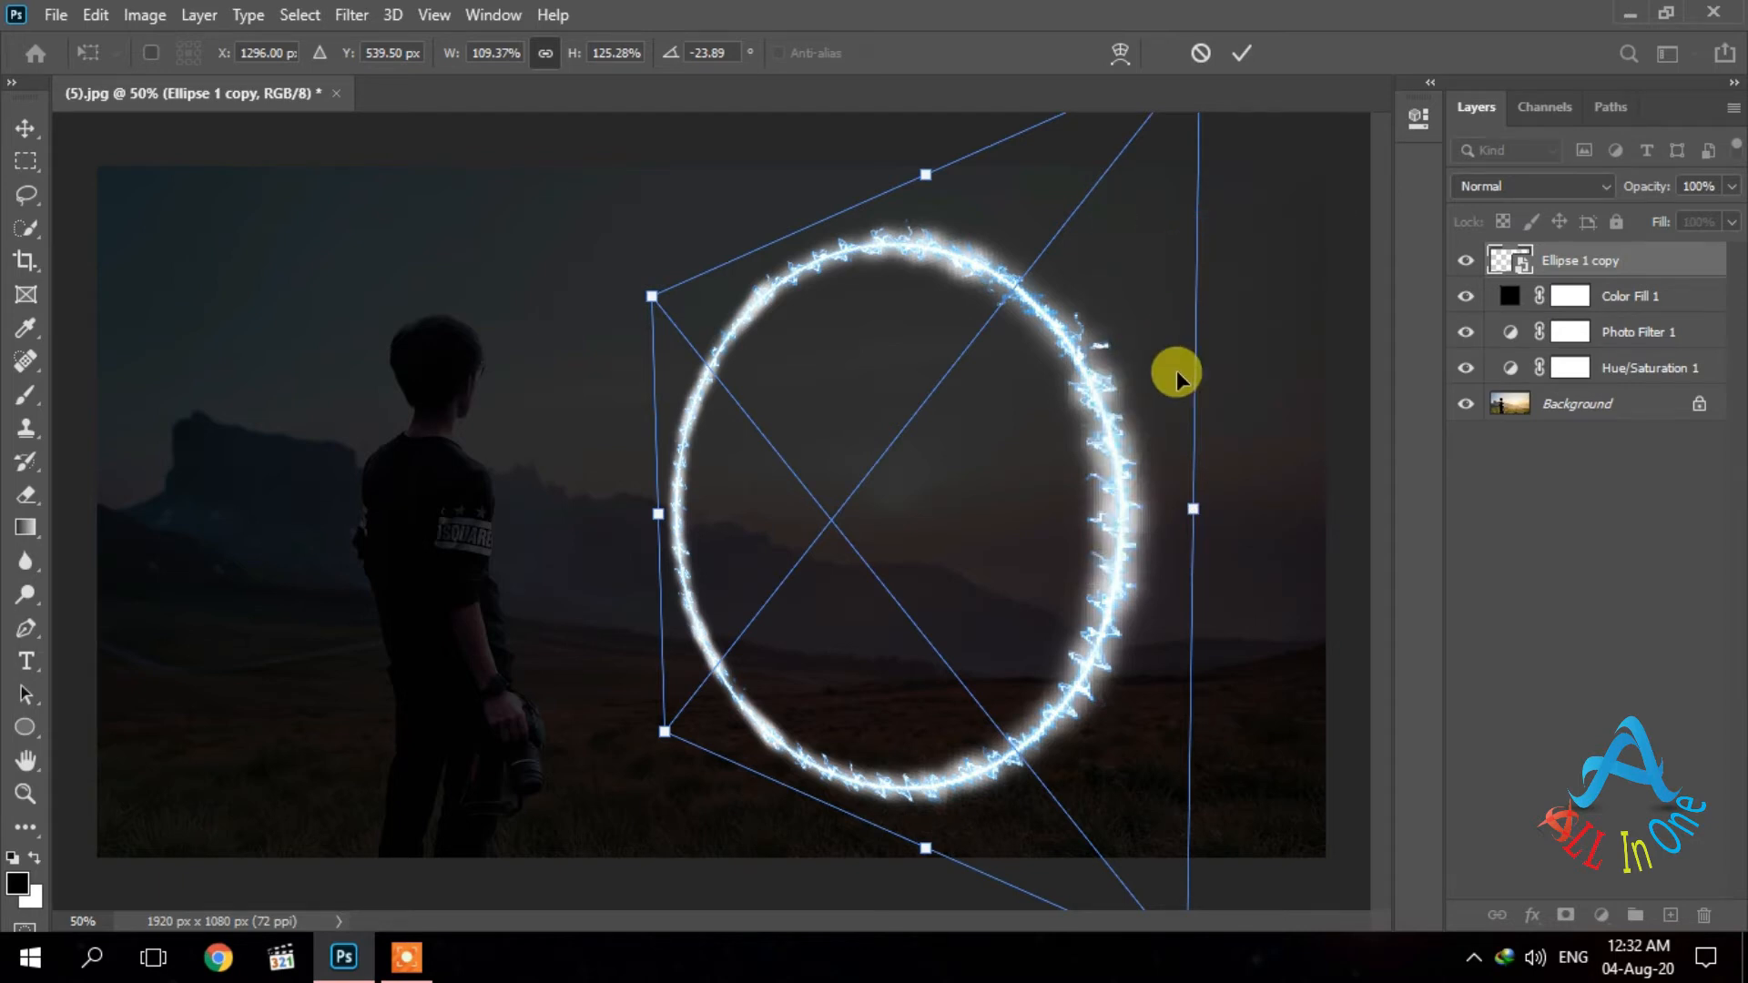
left_click_drag(1192, 504, 1077, 478)
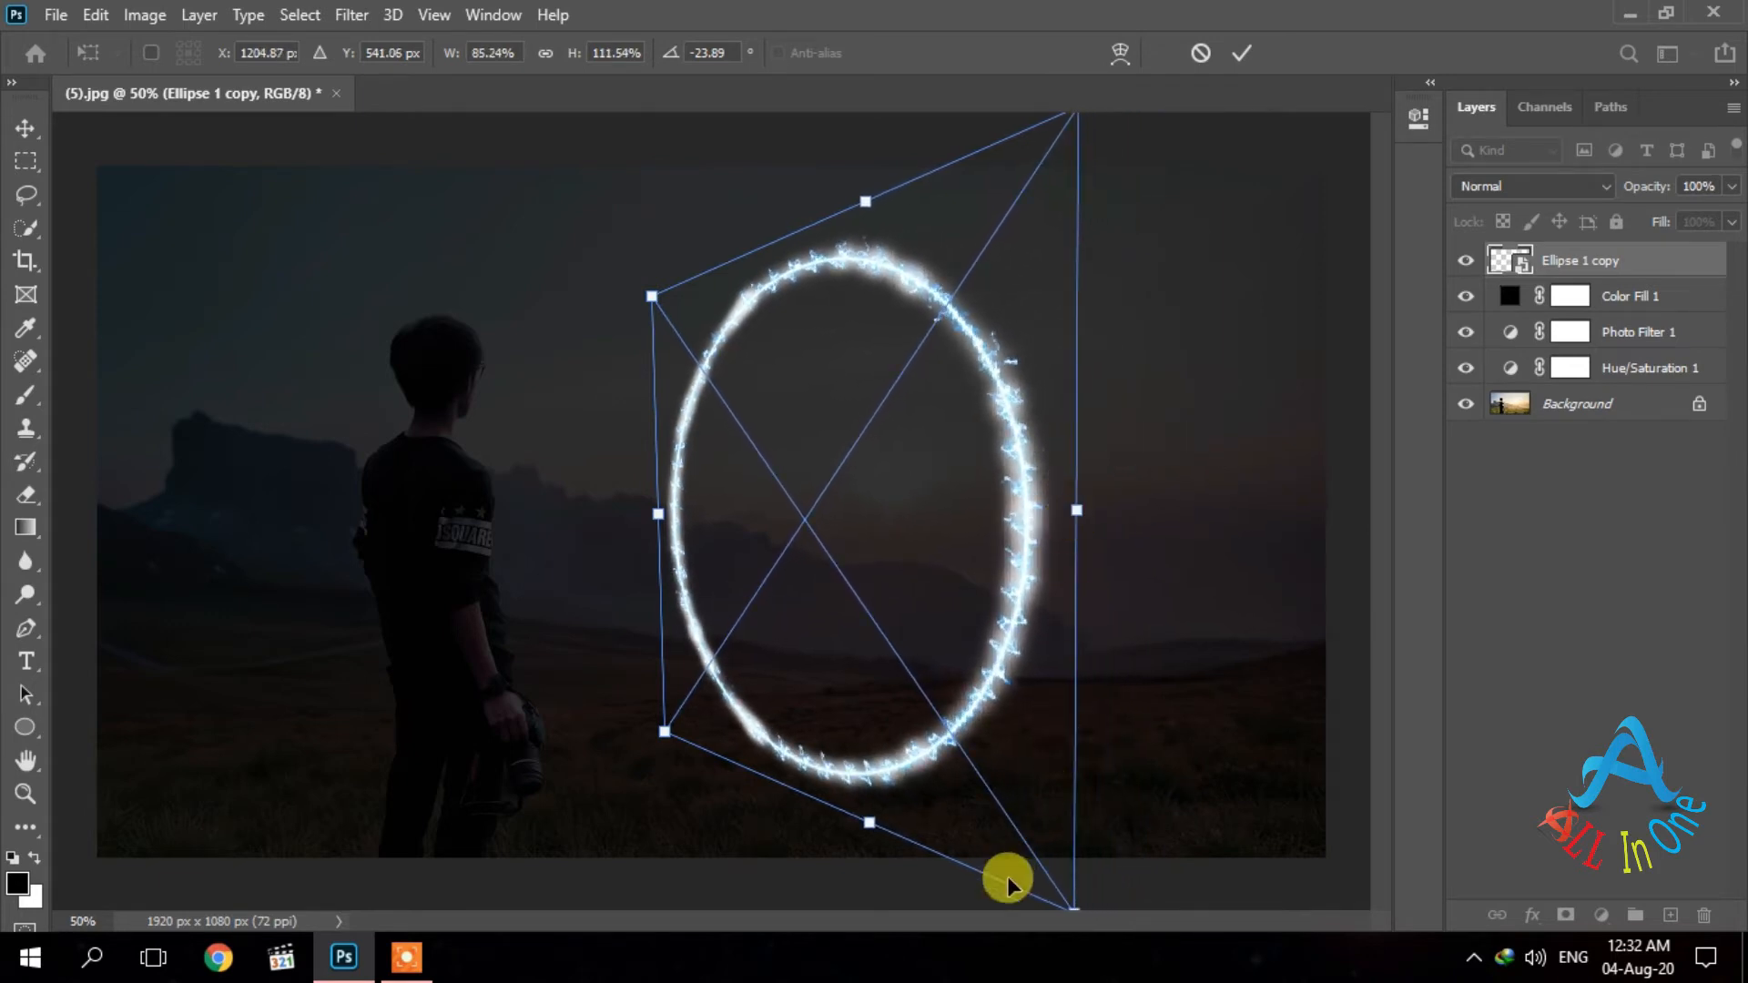
left_click_drag(1061, 901, 985, 814)
left_click_drag(795, 515, 761, 515)
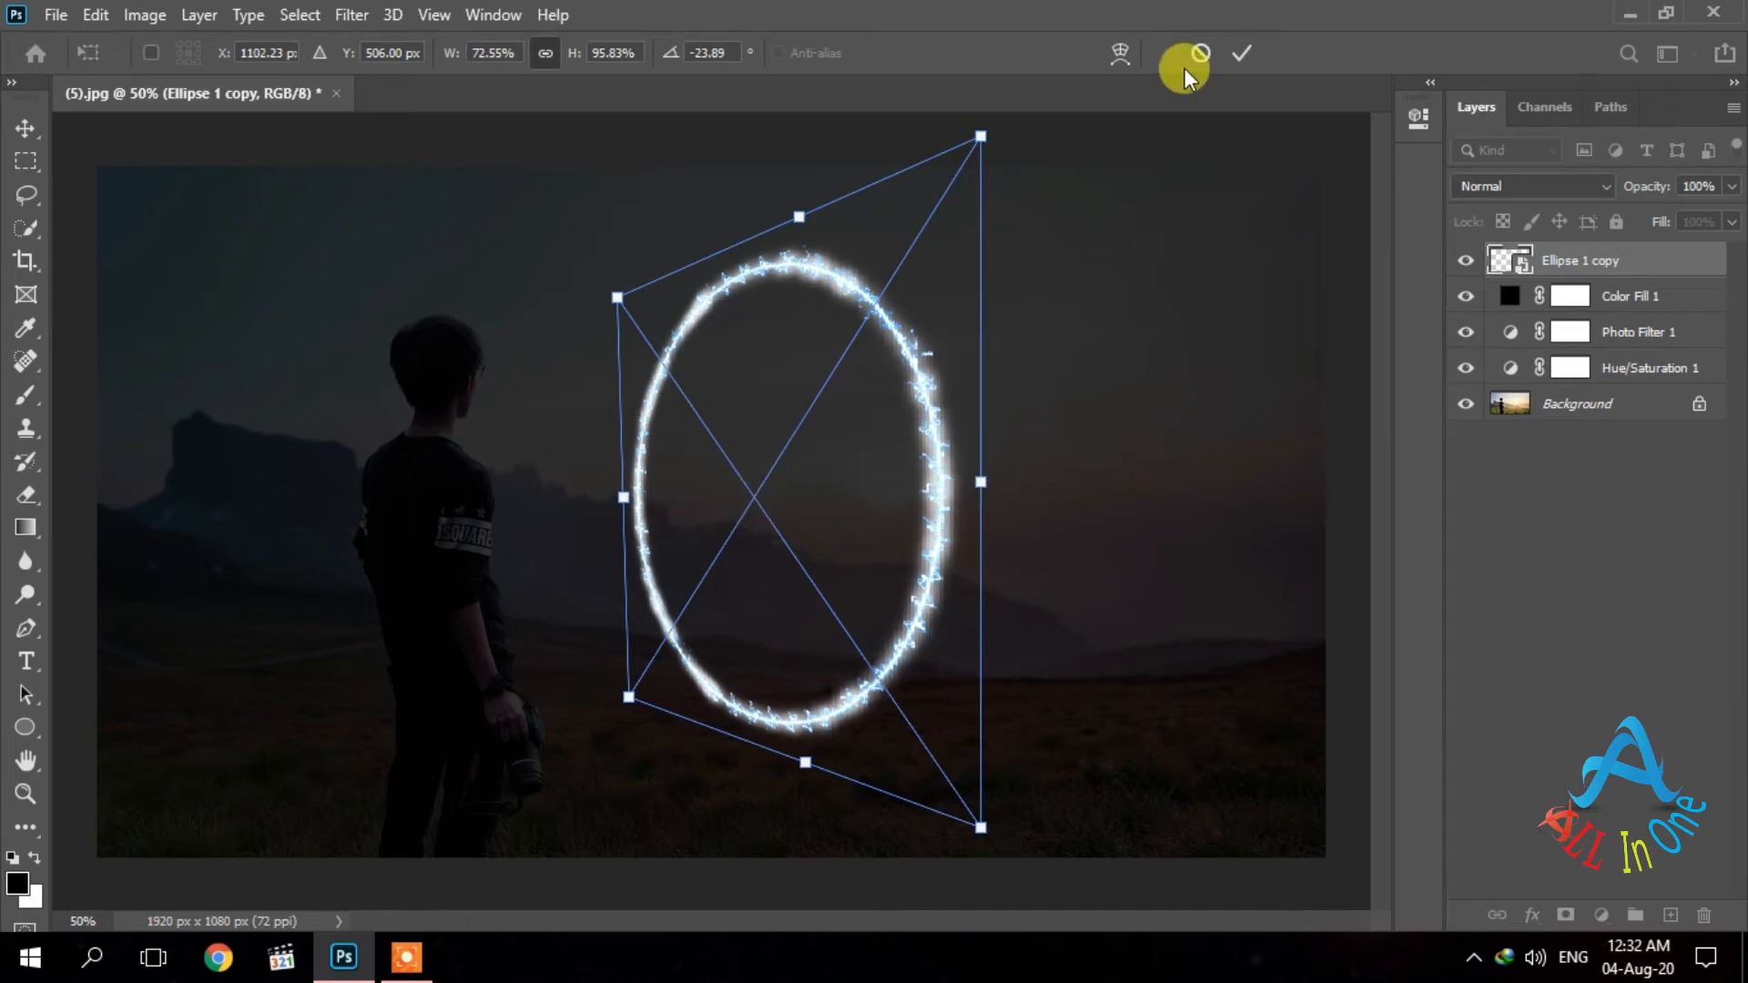
left_click(1238, 51)
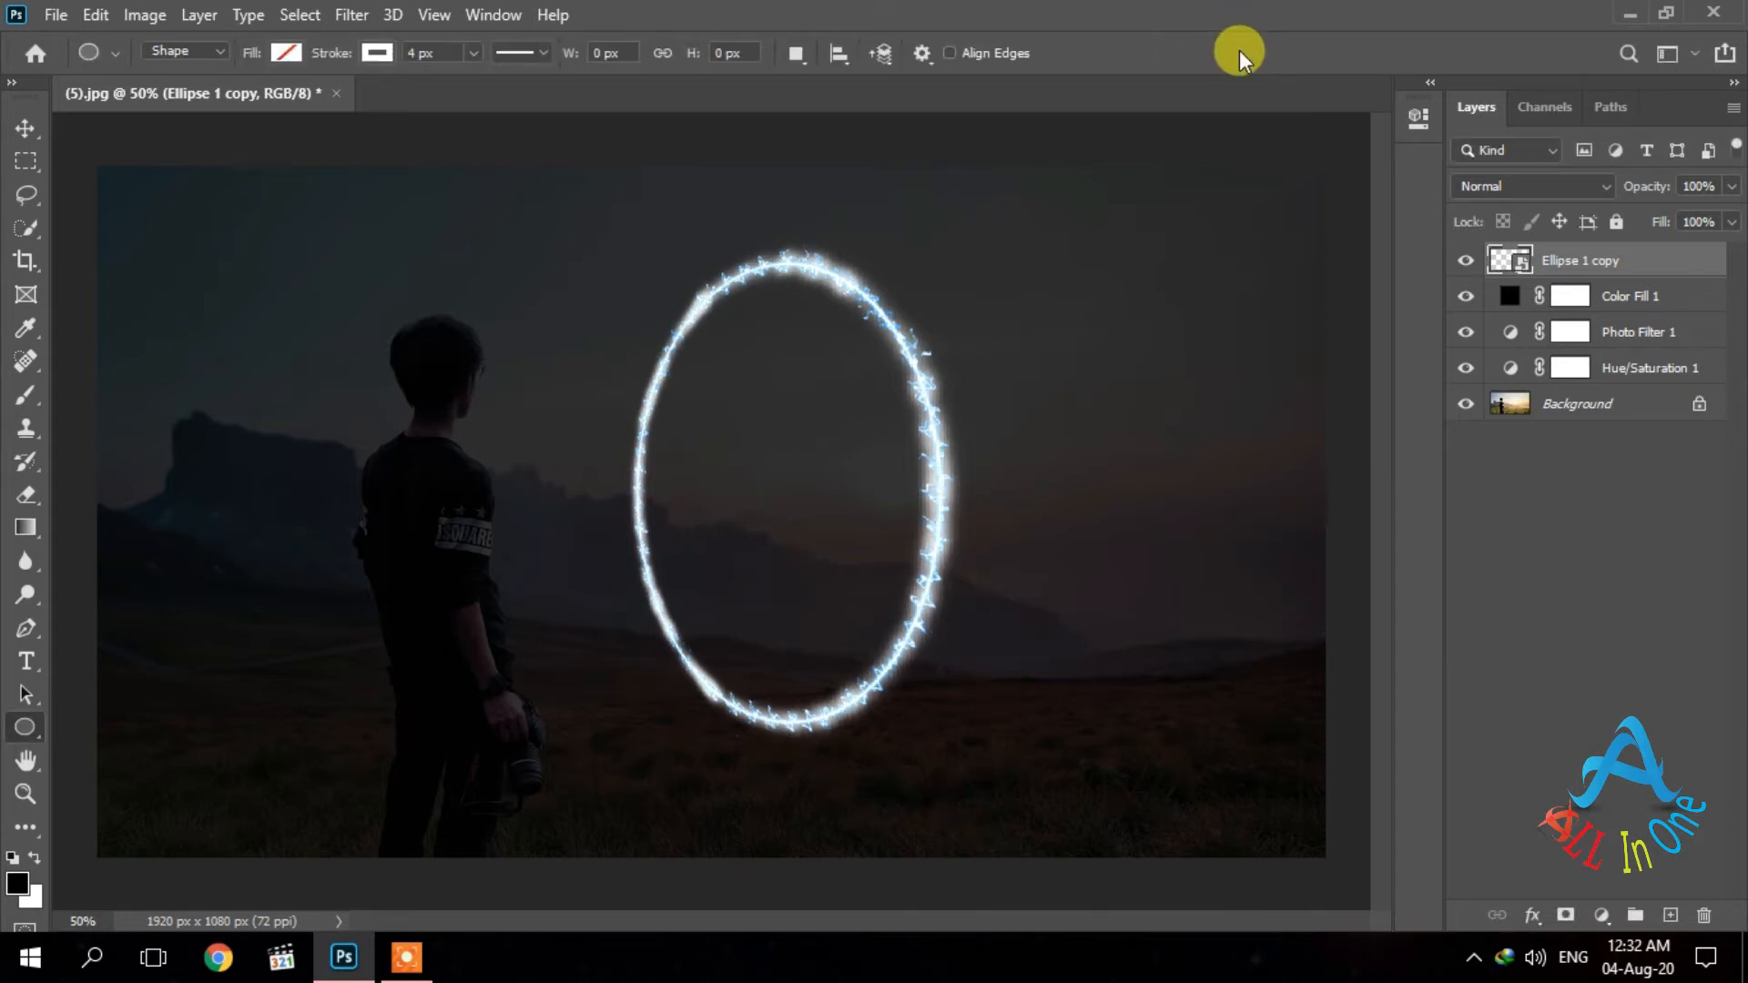
Add a Brightness/Contrast adjustment layer above Color Fill 1 with brightness set to 150.
left_click(1589, 306)
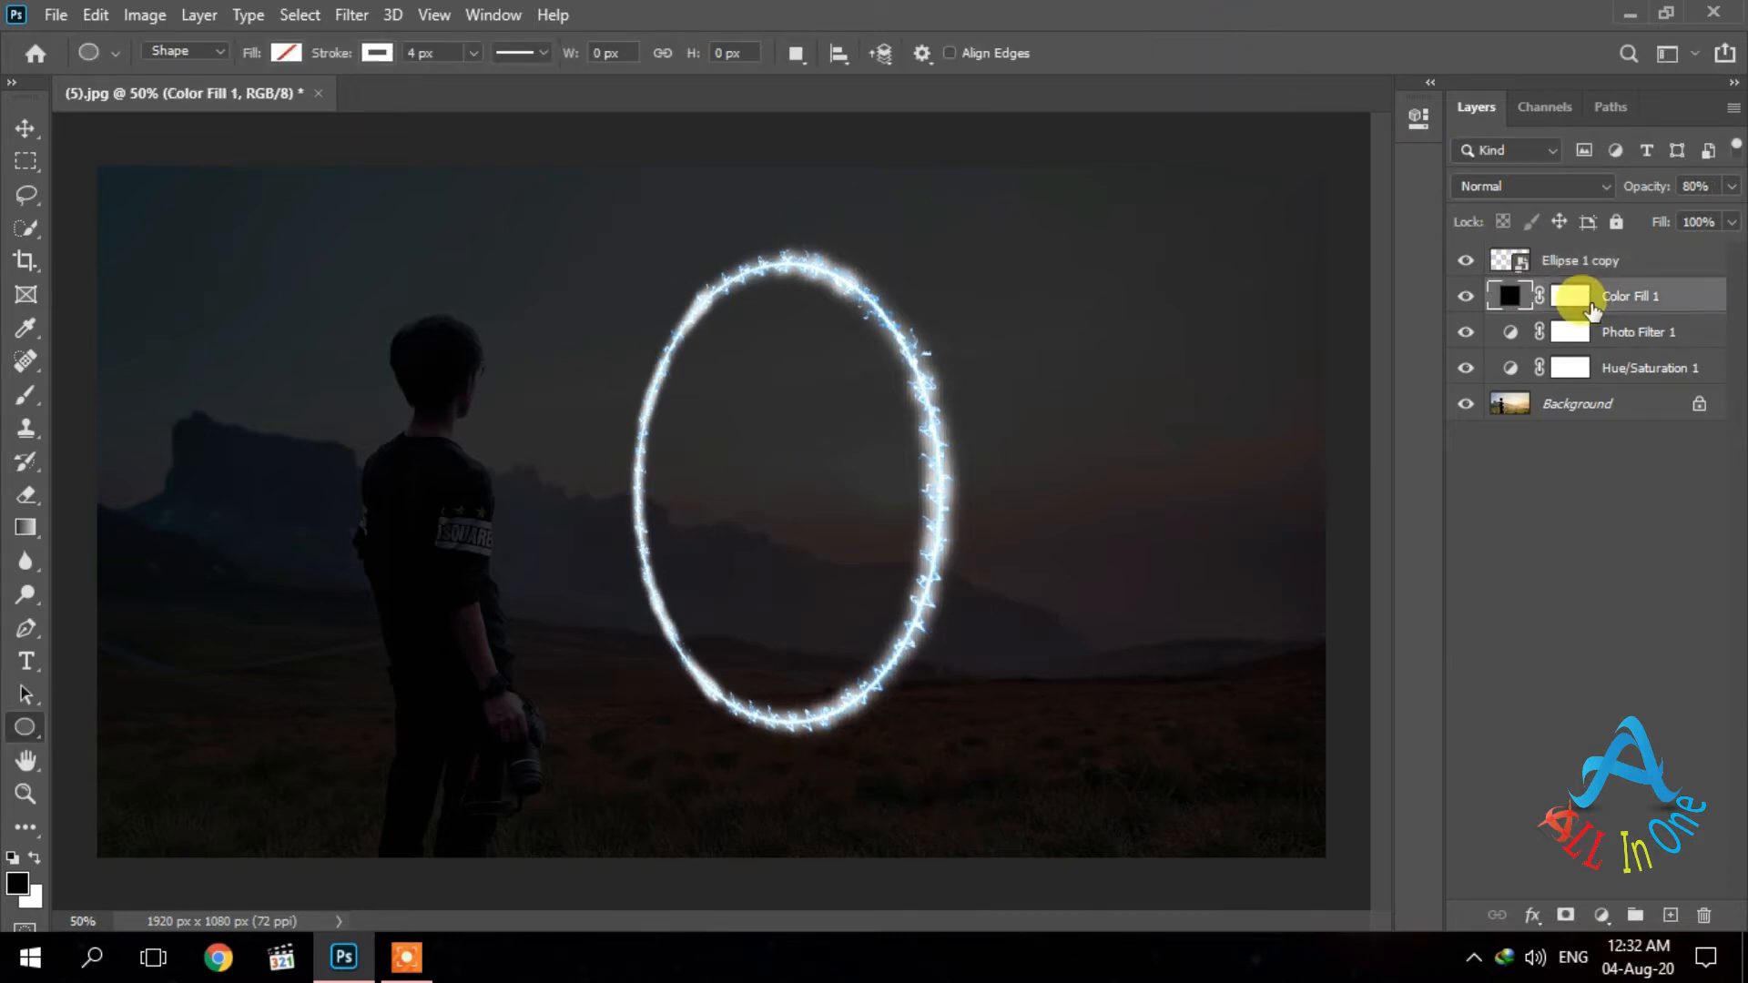
left_click(1601, 915)
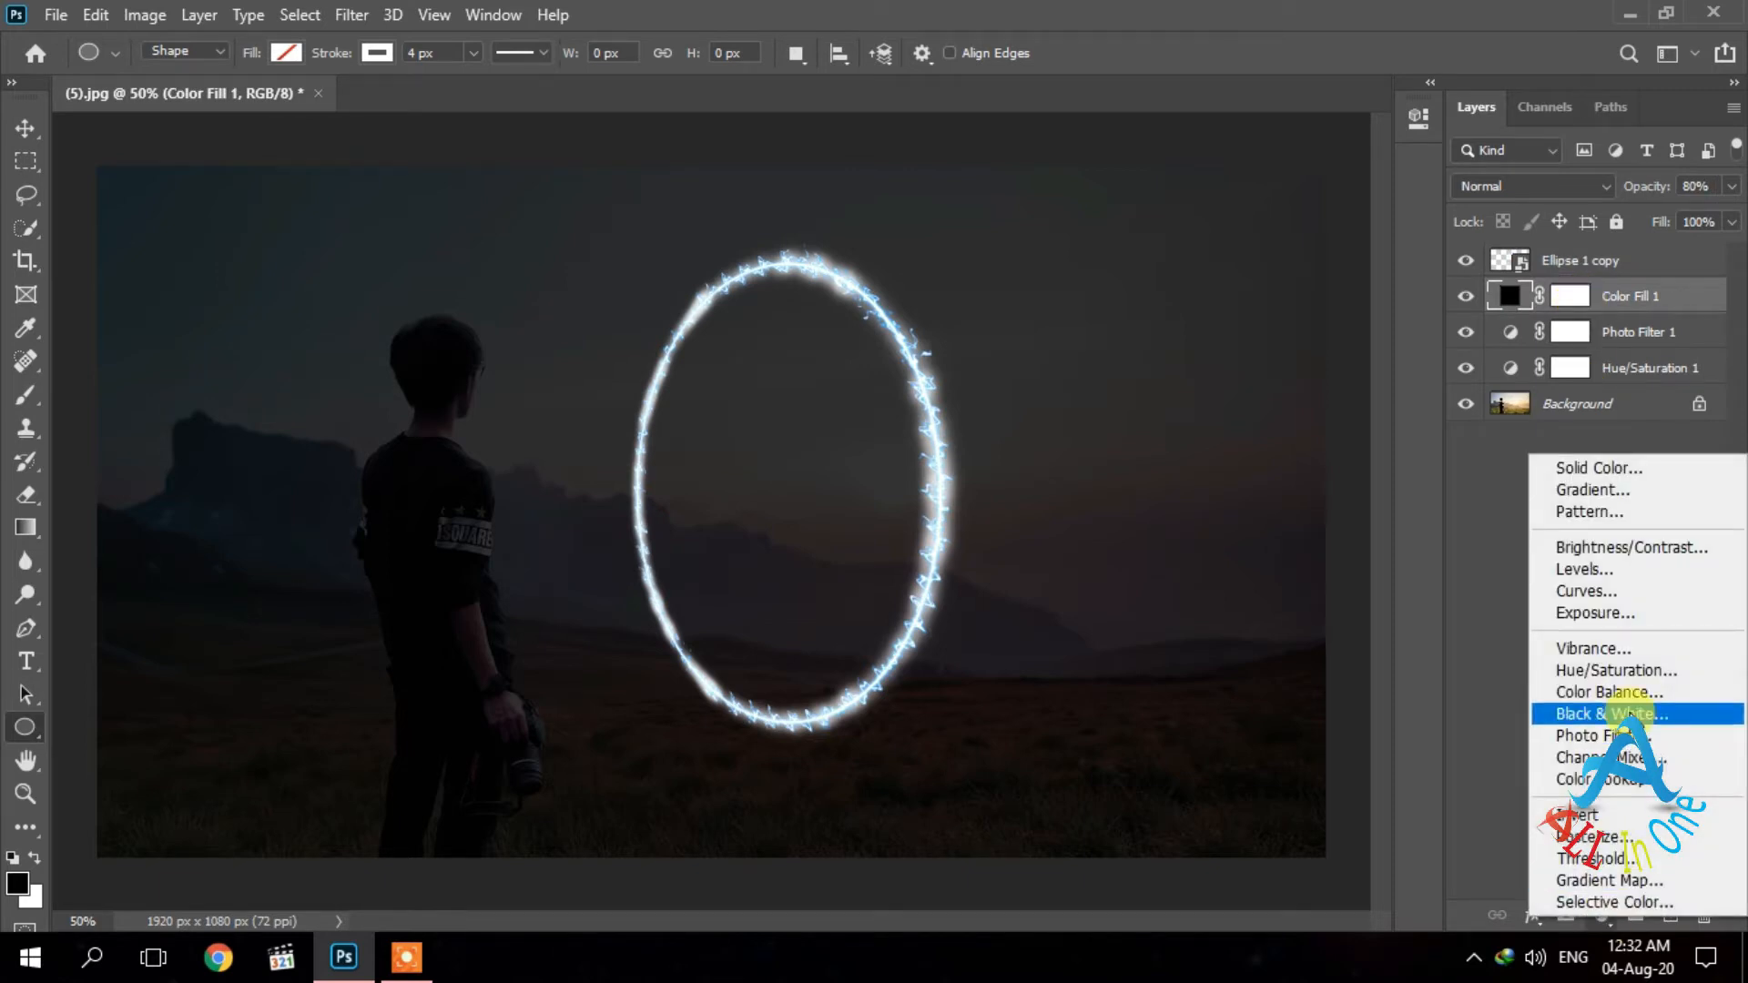
left_click(1632, 550)
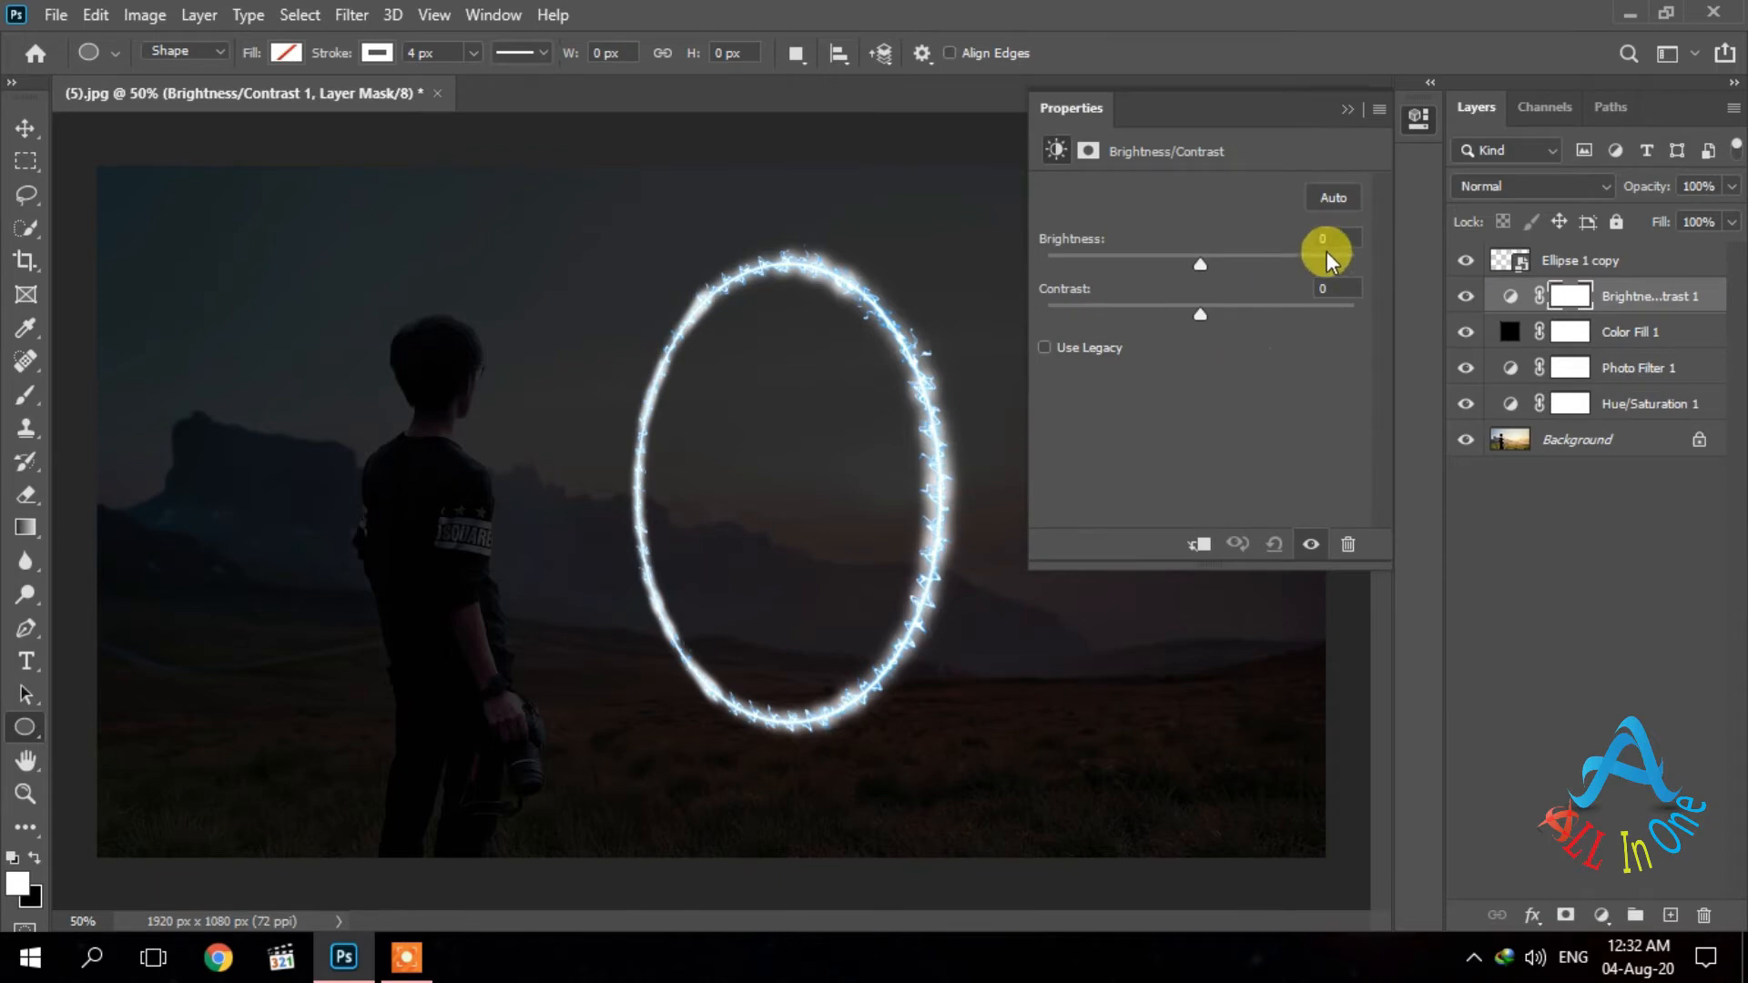
left_click(1328, 238)
type("1")
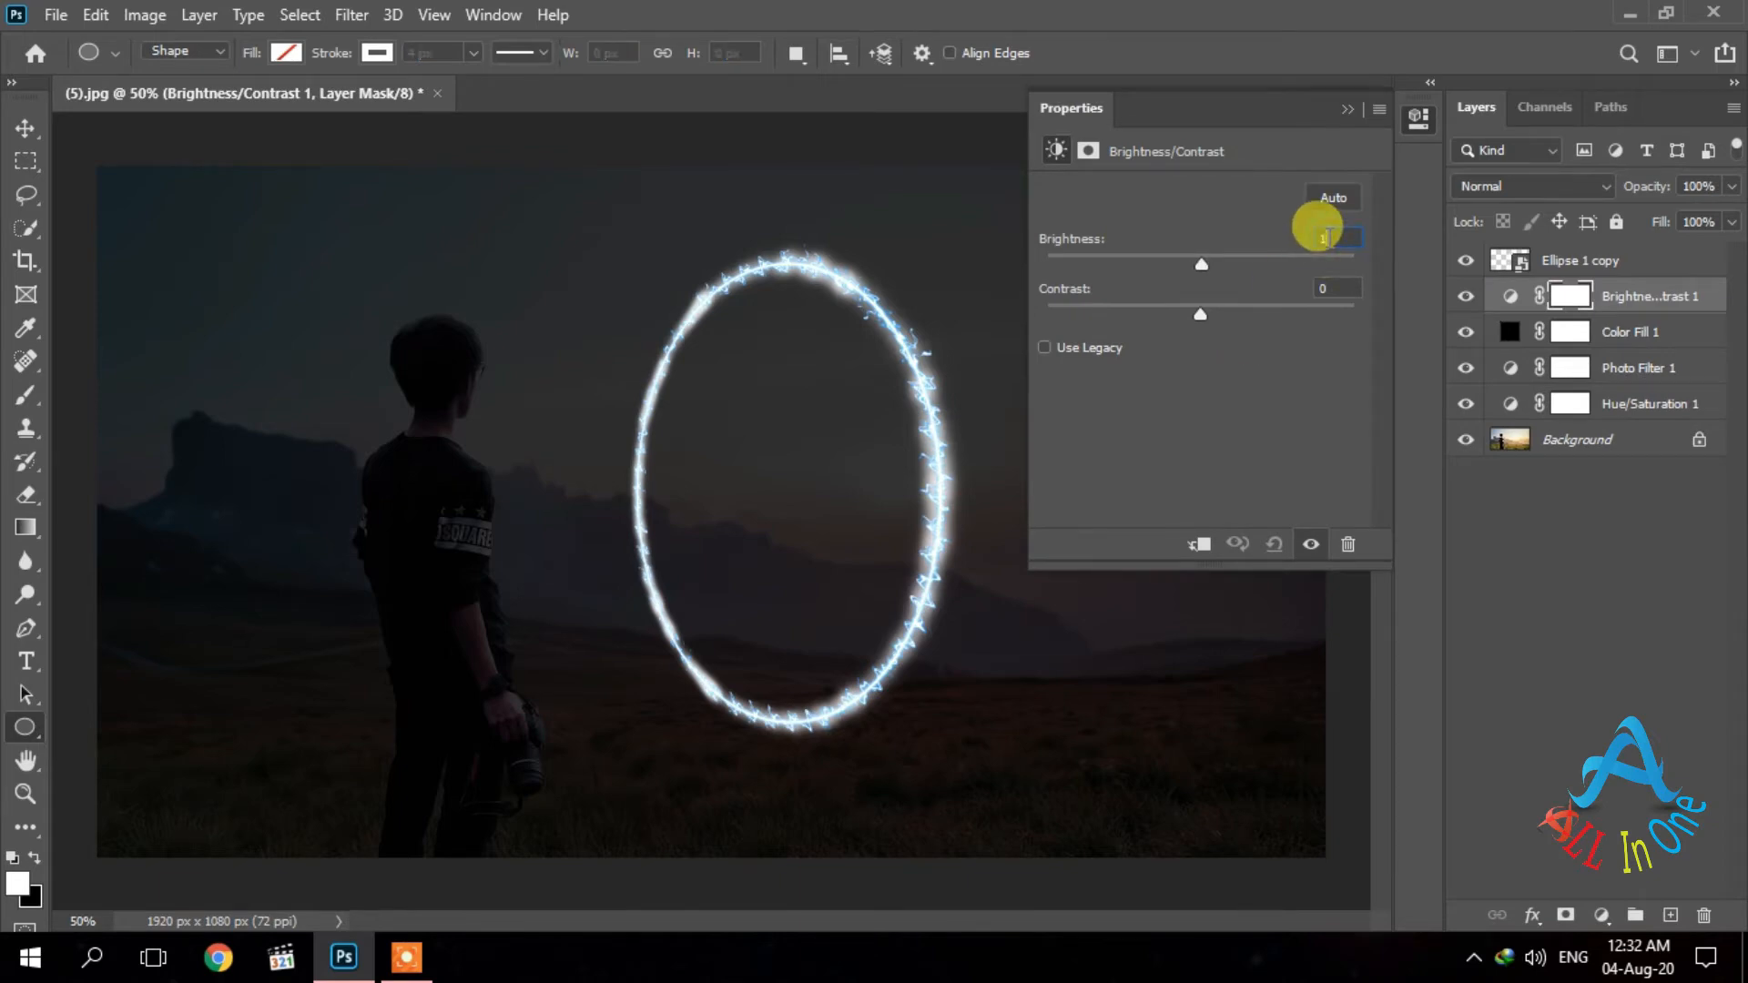
type("50")
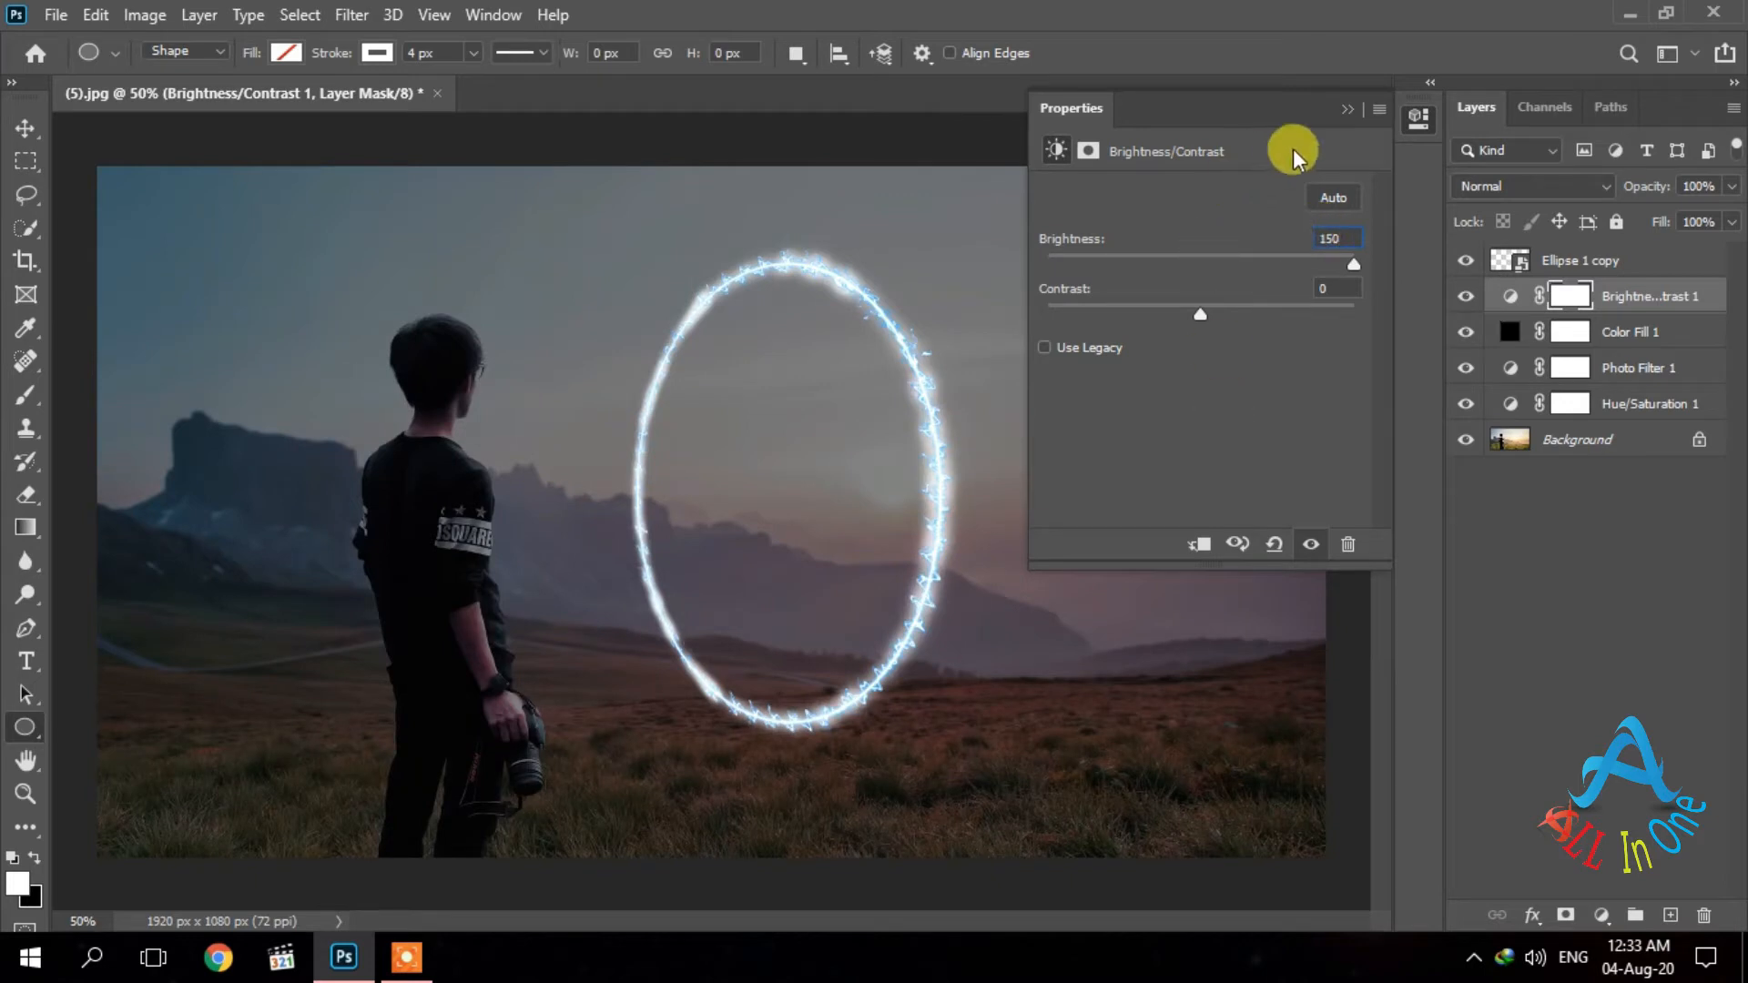
left_click(1343, 111)
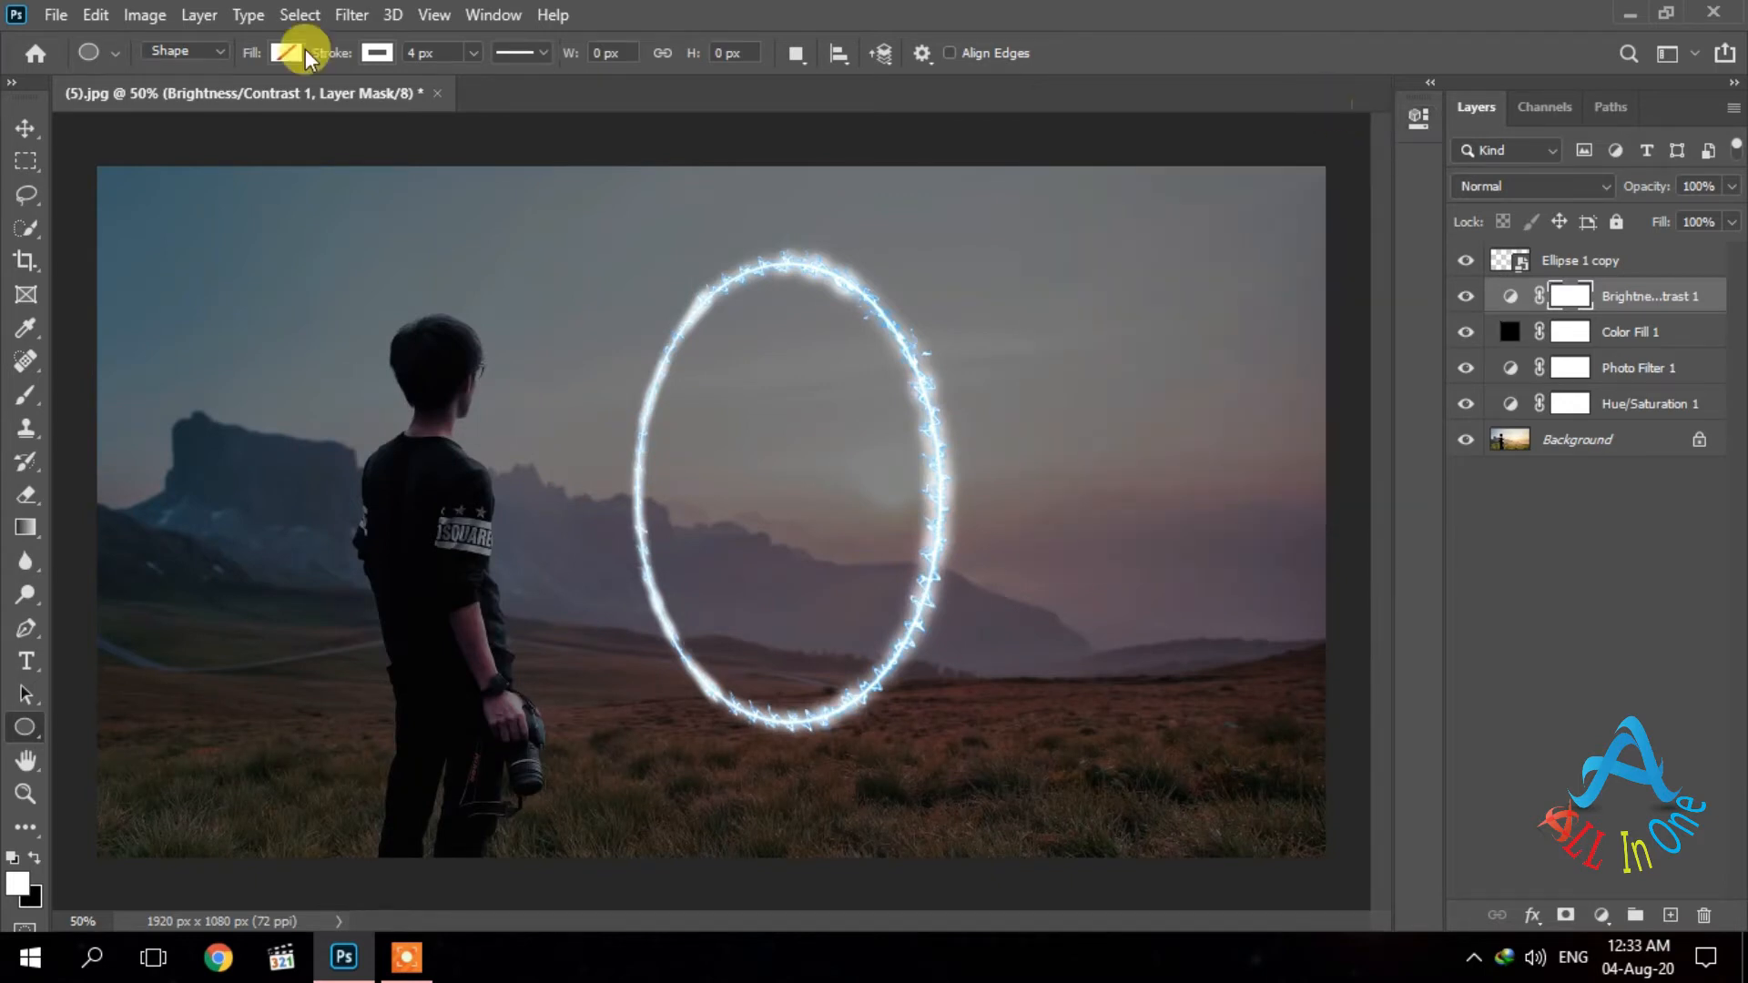
Invert the Brightness/Contrast layer's mask to black.
left_click(143, 13)
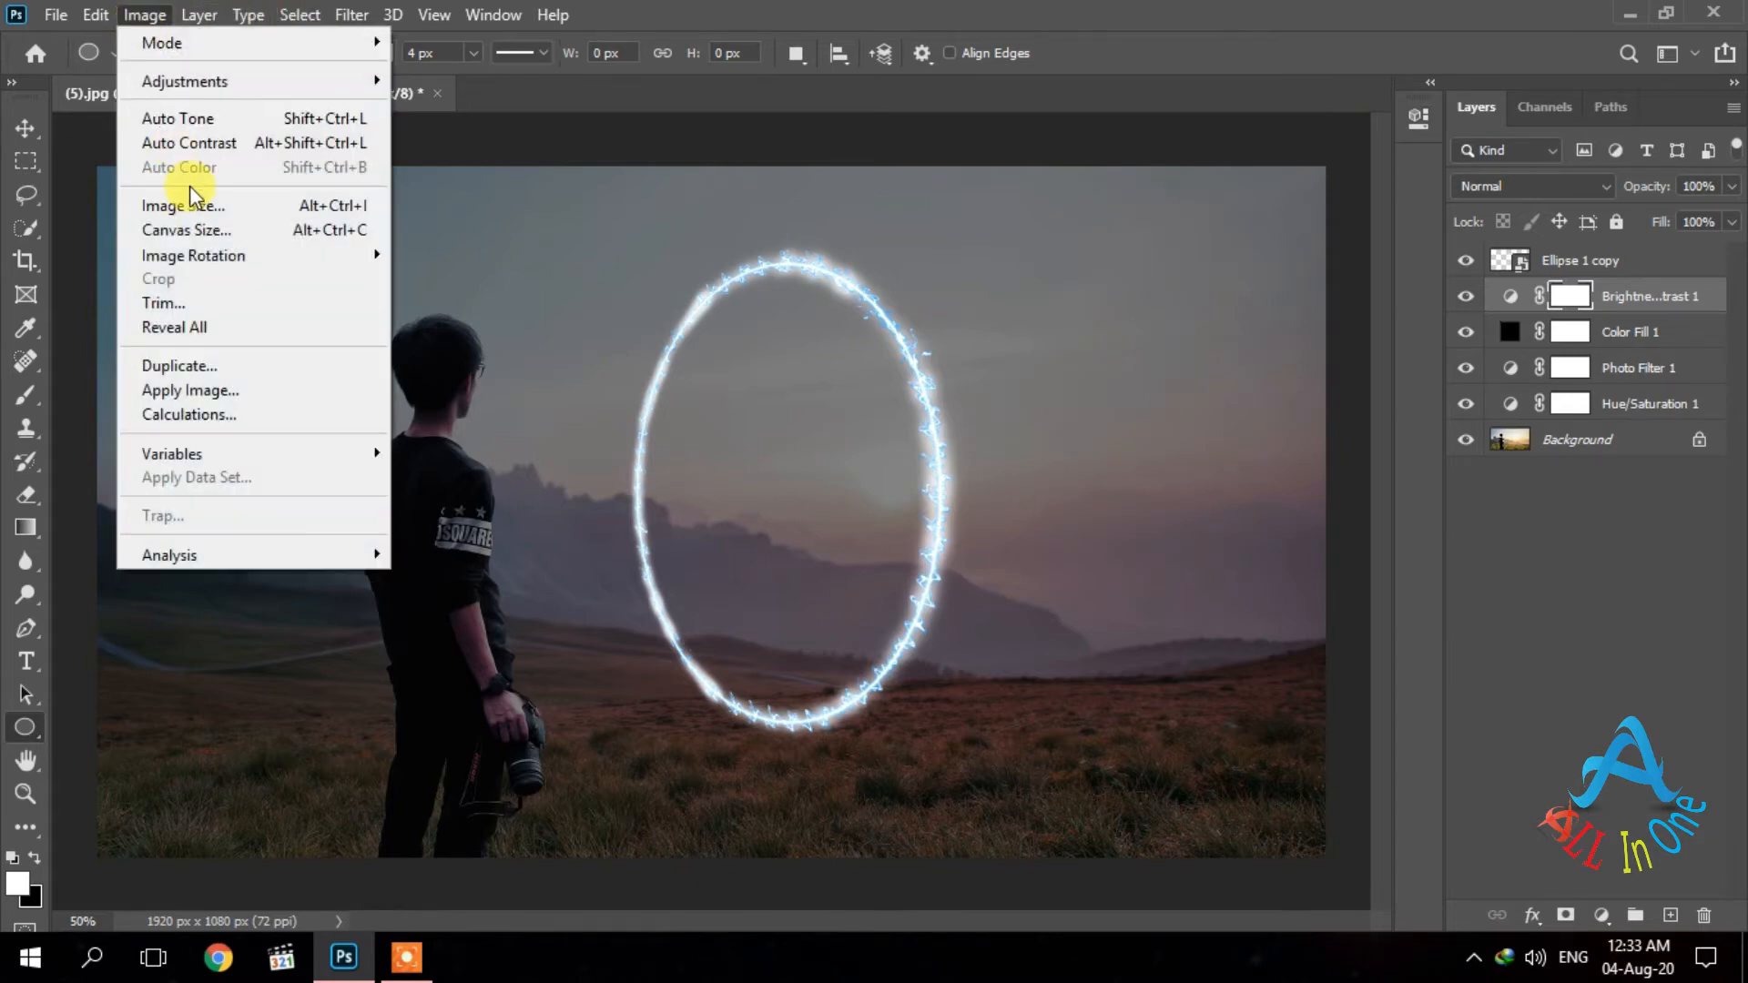
mouse_move(219, 84)
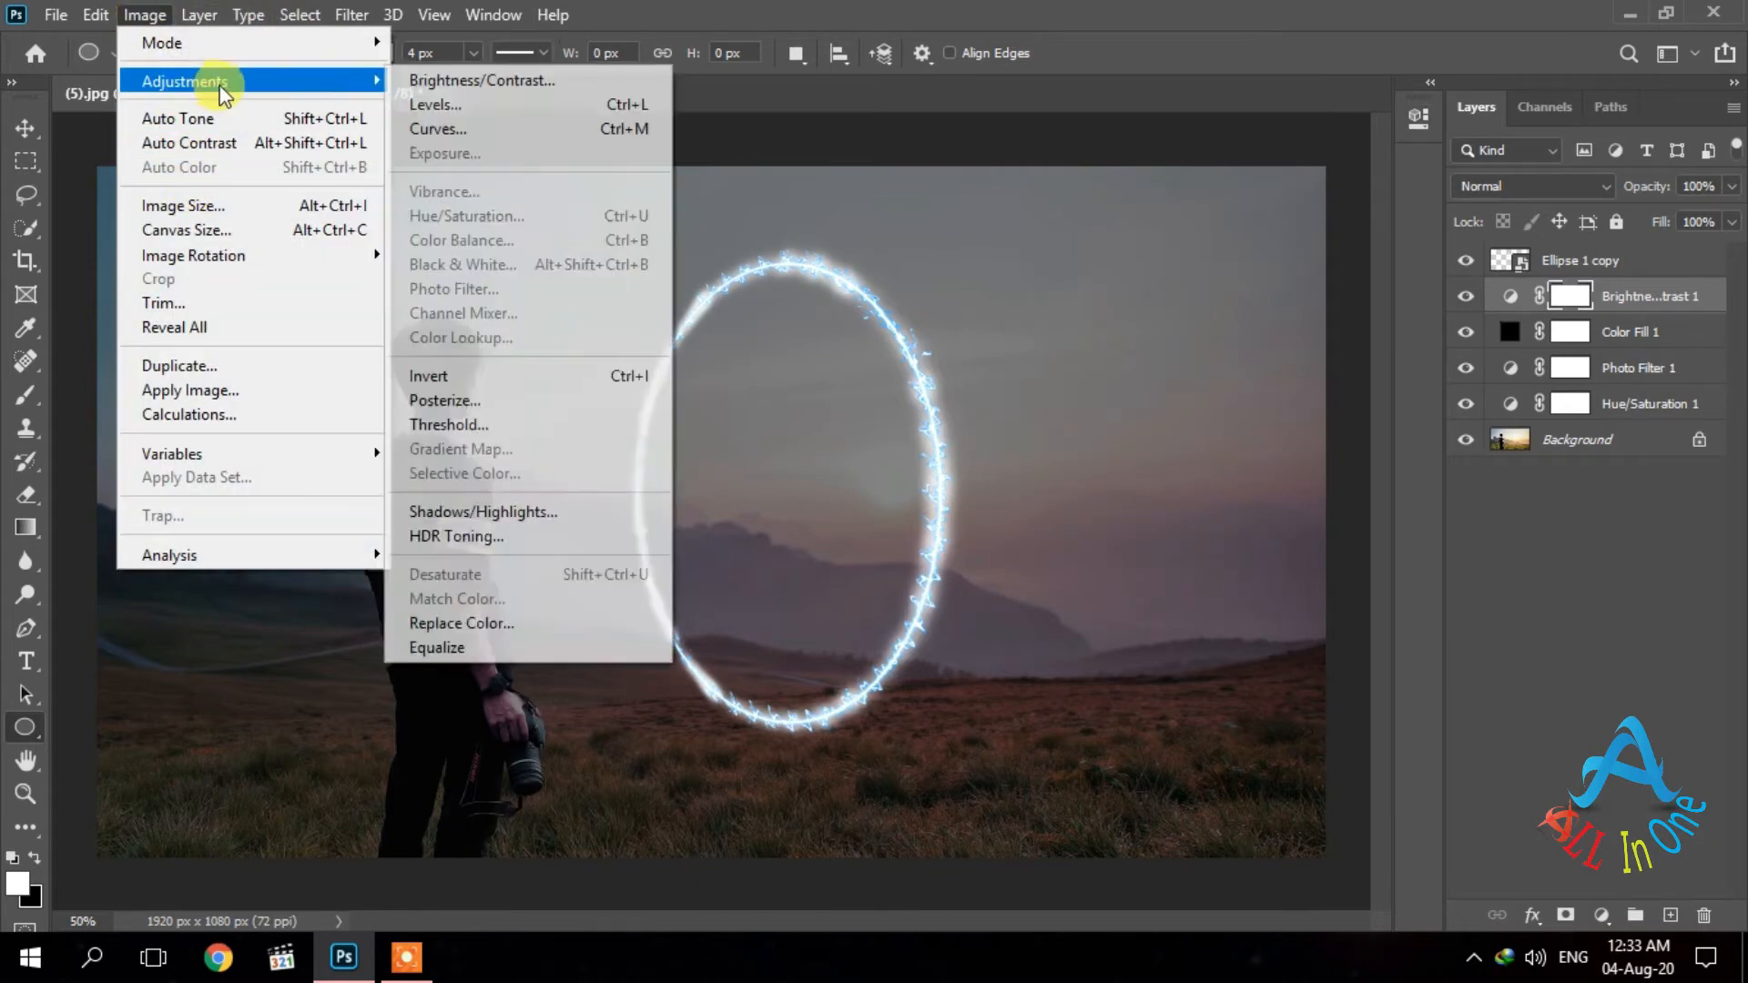
left_click(520, 370)
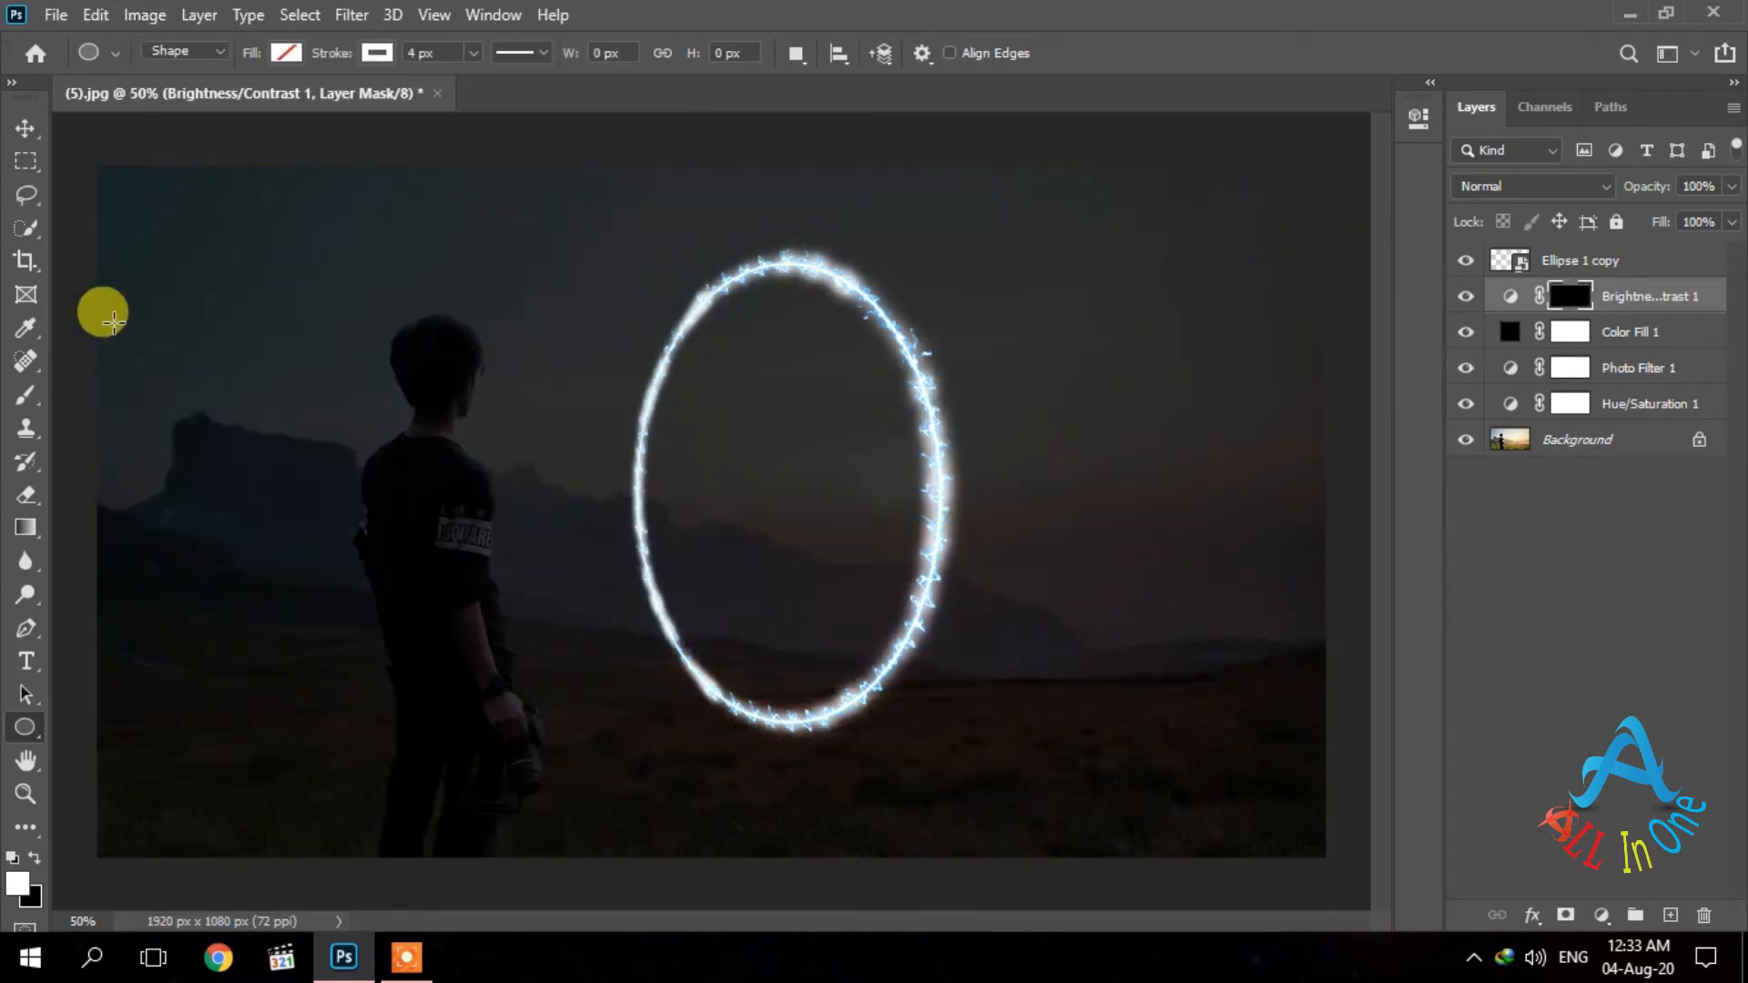
Paint the Brightness/Contrast mask white over the grass around the man's legs and beneath the ellipse with a soft 300 px brush.
left_click(27, 396)
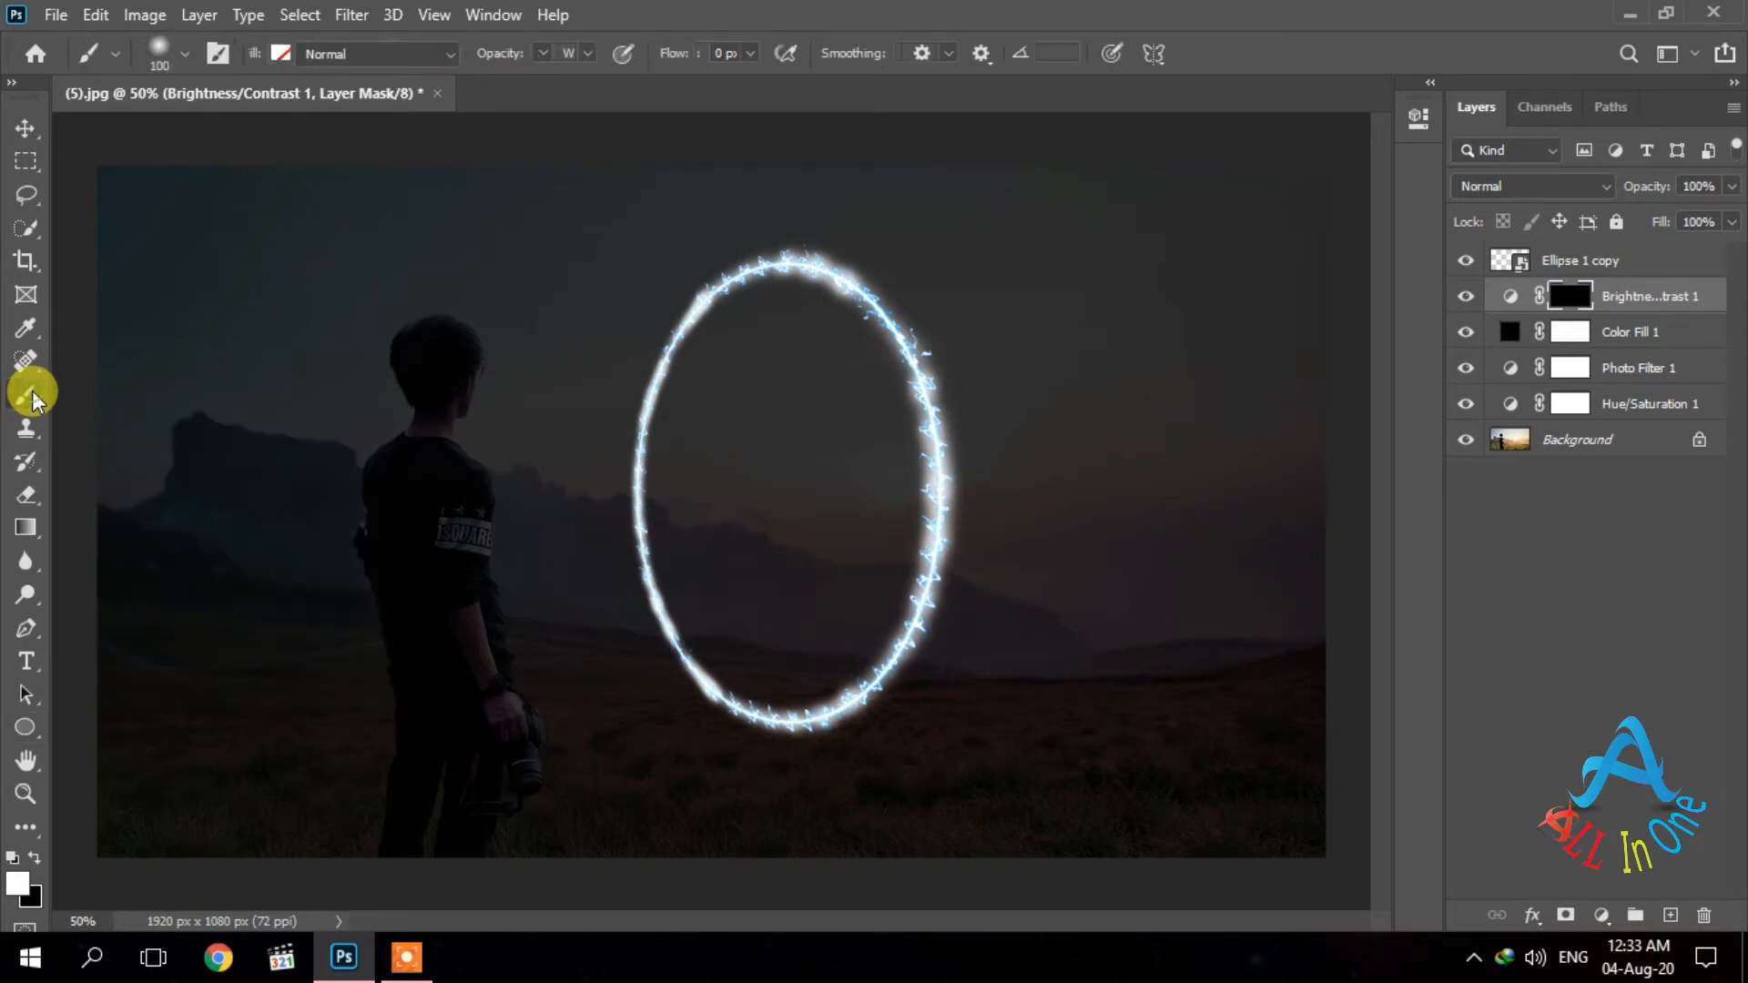
left_click(178, 62)
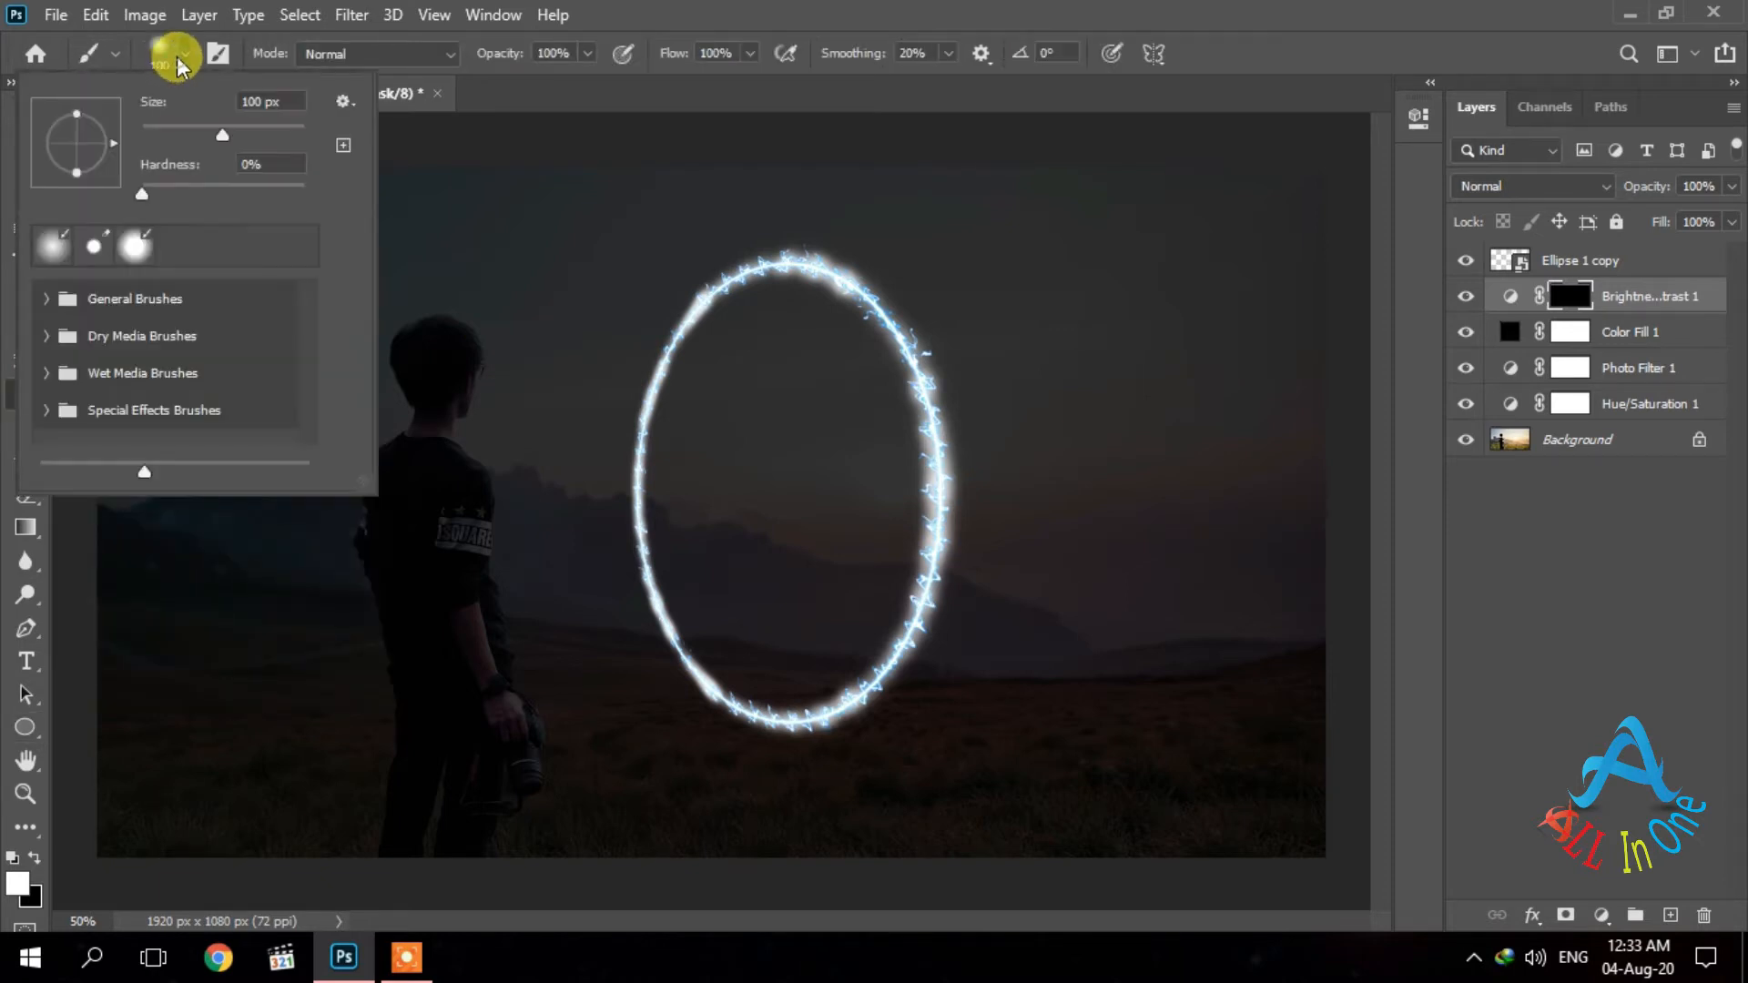
left_click(255, 126)
left_click_drag(273, 129, 273, 133)
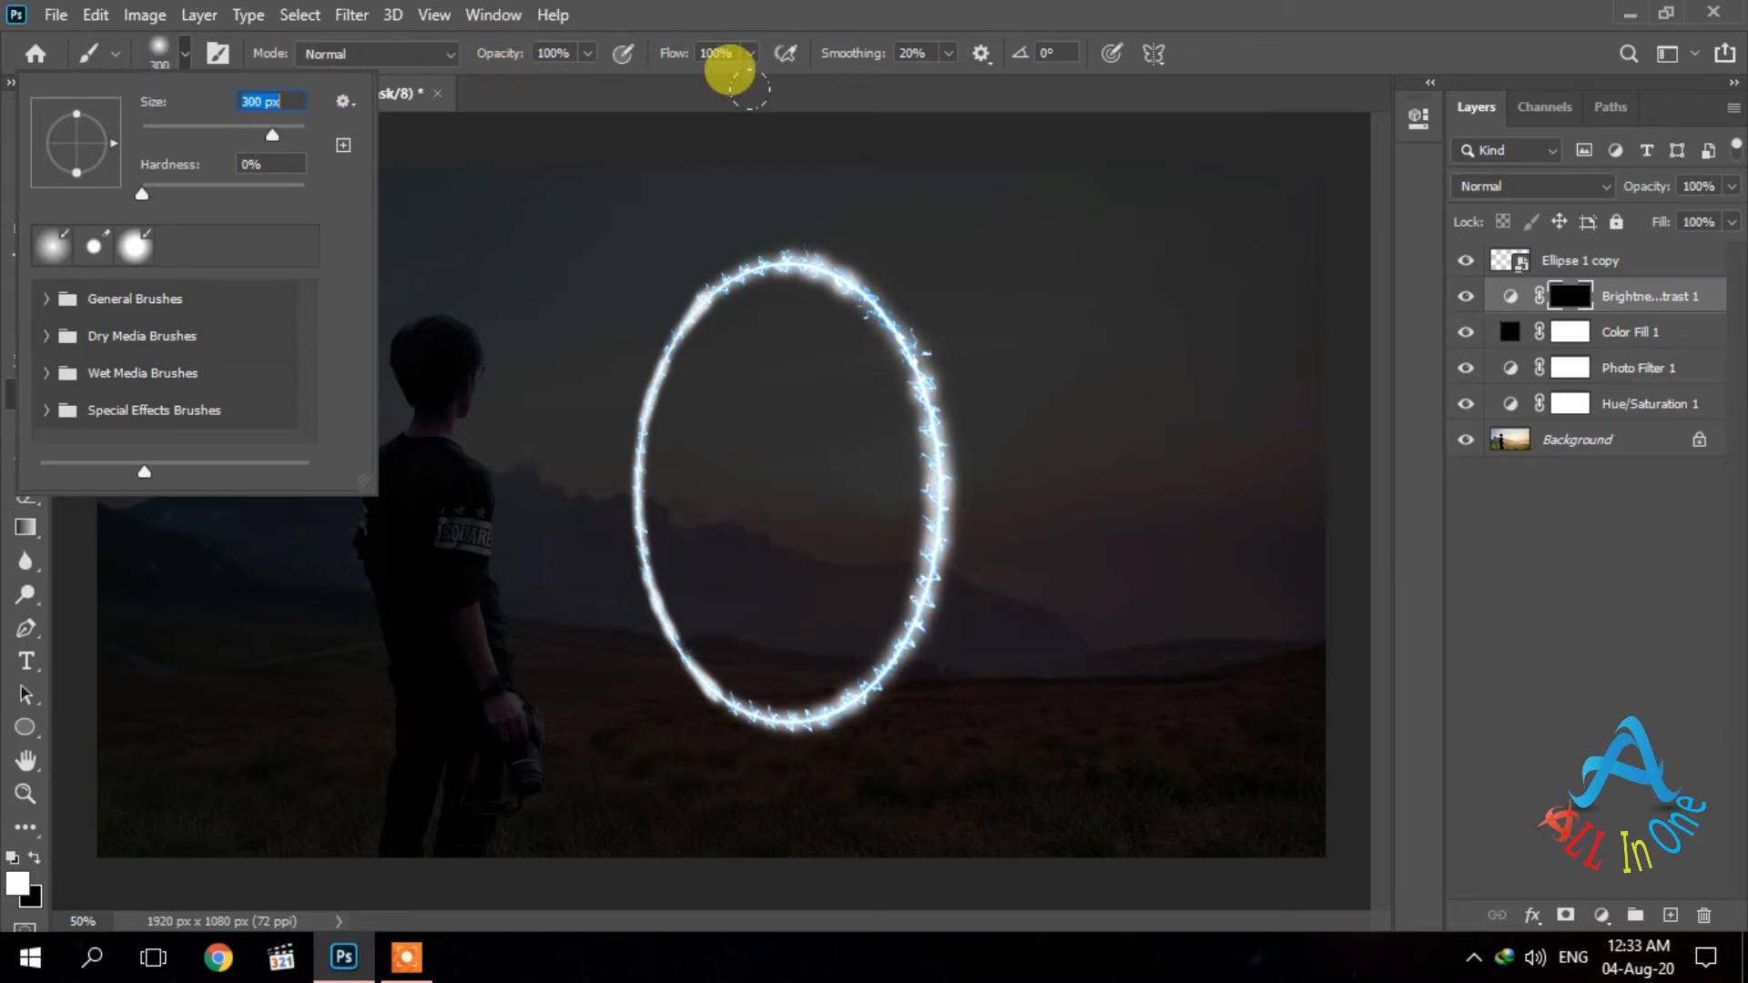
left_click(552, 672)
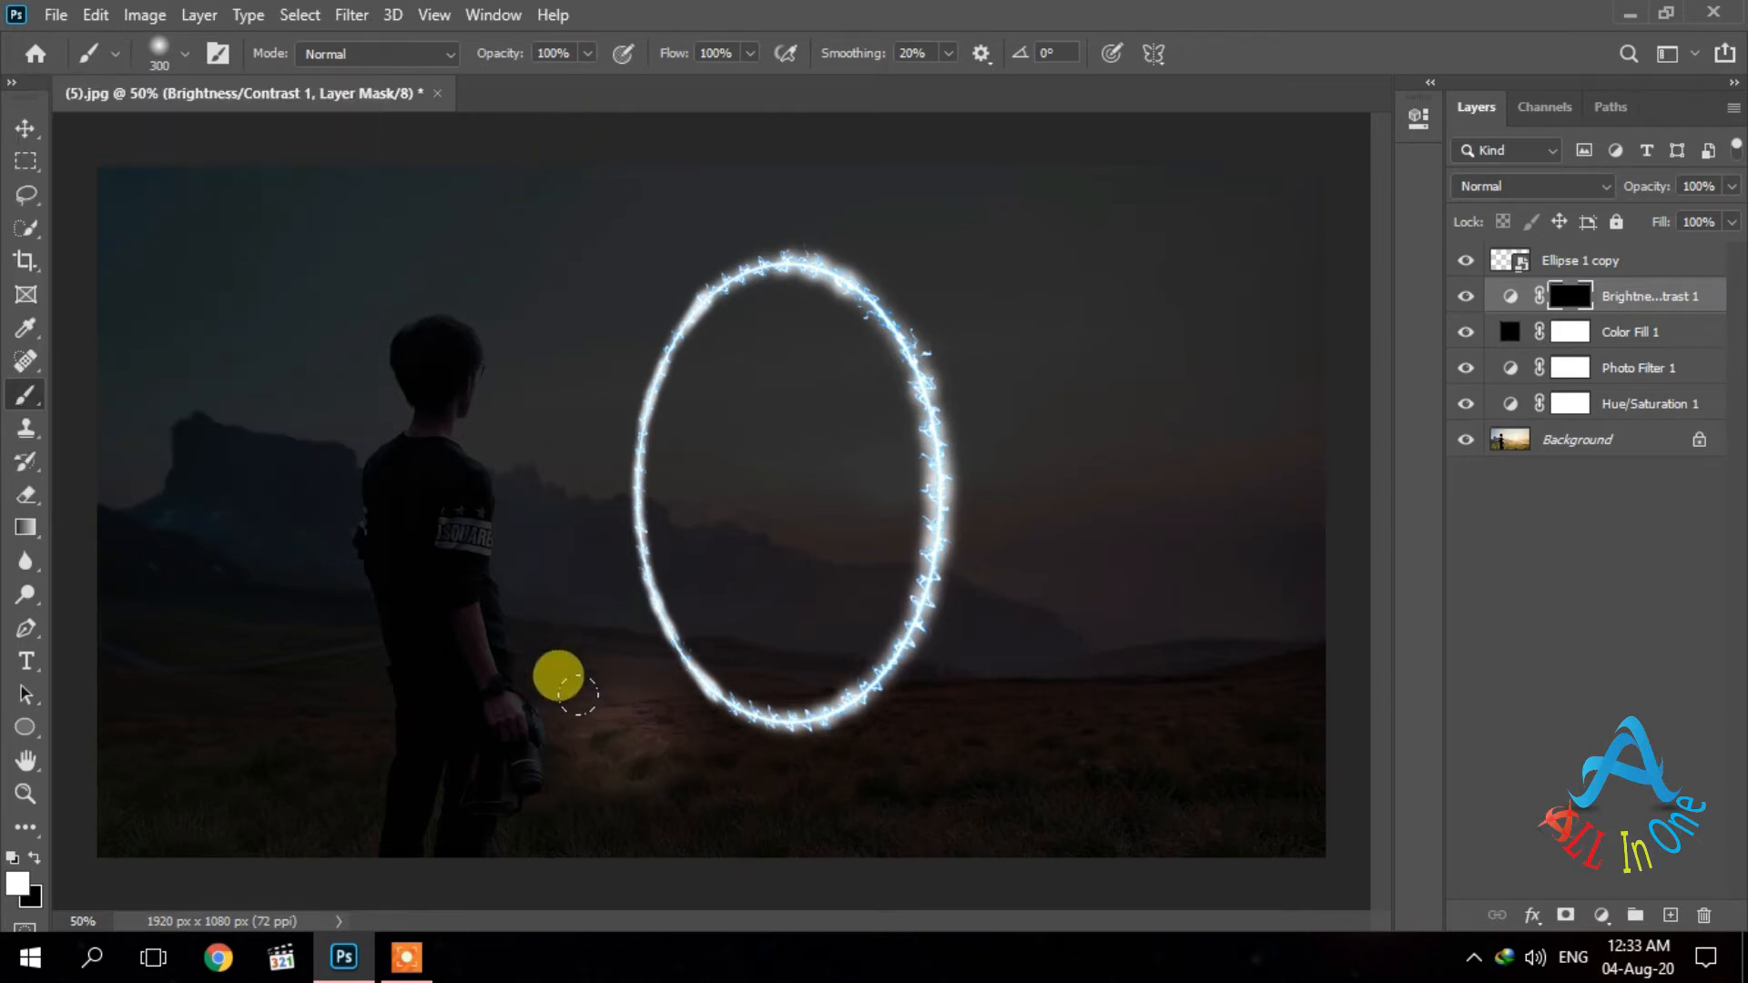
mouse_move(570, 691)
left_mouse_down()
mouse_move(555, 748)
mouse_move(792, 753)
mouse_move(868, 692)
mouse_move(876, 732)
mouse_move(838, 718)
mouse_move(751, 737)
mouse_move(649, 728)
mouse_move(578, 690)
mouse_move(531, 773)
mouse_move(802, 767)
mouse_move(877, 745)
mouse_move(614, 727)
mouse_move(779, 755)
mouse_move(982, 752)
mouse_move(402, 760)
mouse_move(303, 748)
mouse_move(310, 694)
mouse_move(277, 753)
mouse_move(309, 766)
mouse_move(288, 747)
mouse_move(261, 760)
mouse_move(301, 742)
mouse_move(302, 710)
mouse_move(288, 747)
mouse_move(249, 761)
mouse_move(249, 741)
mouse_move(550, 734)
mouse_move(515, 749)
mouse_move(898, 754)
left_mouse_up()
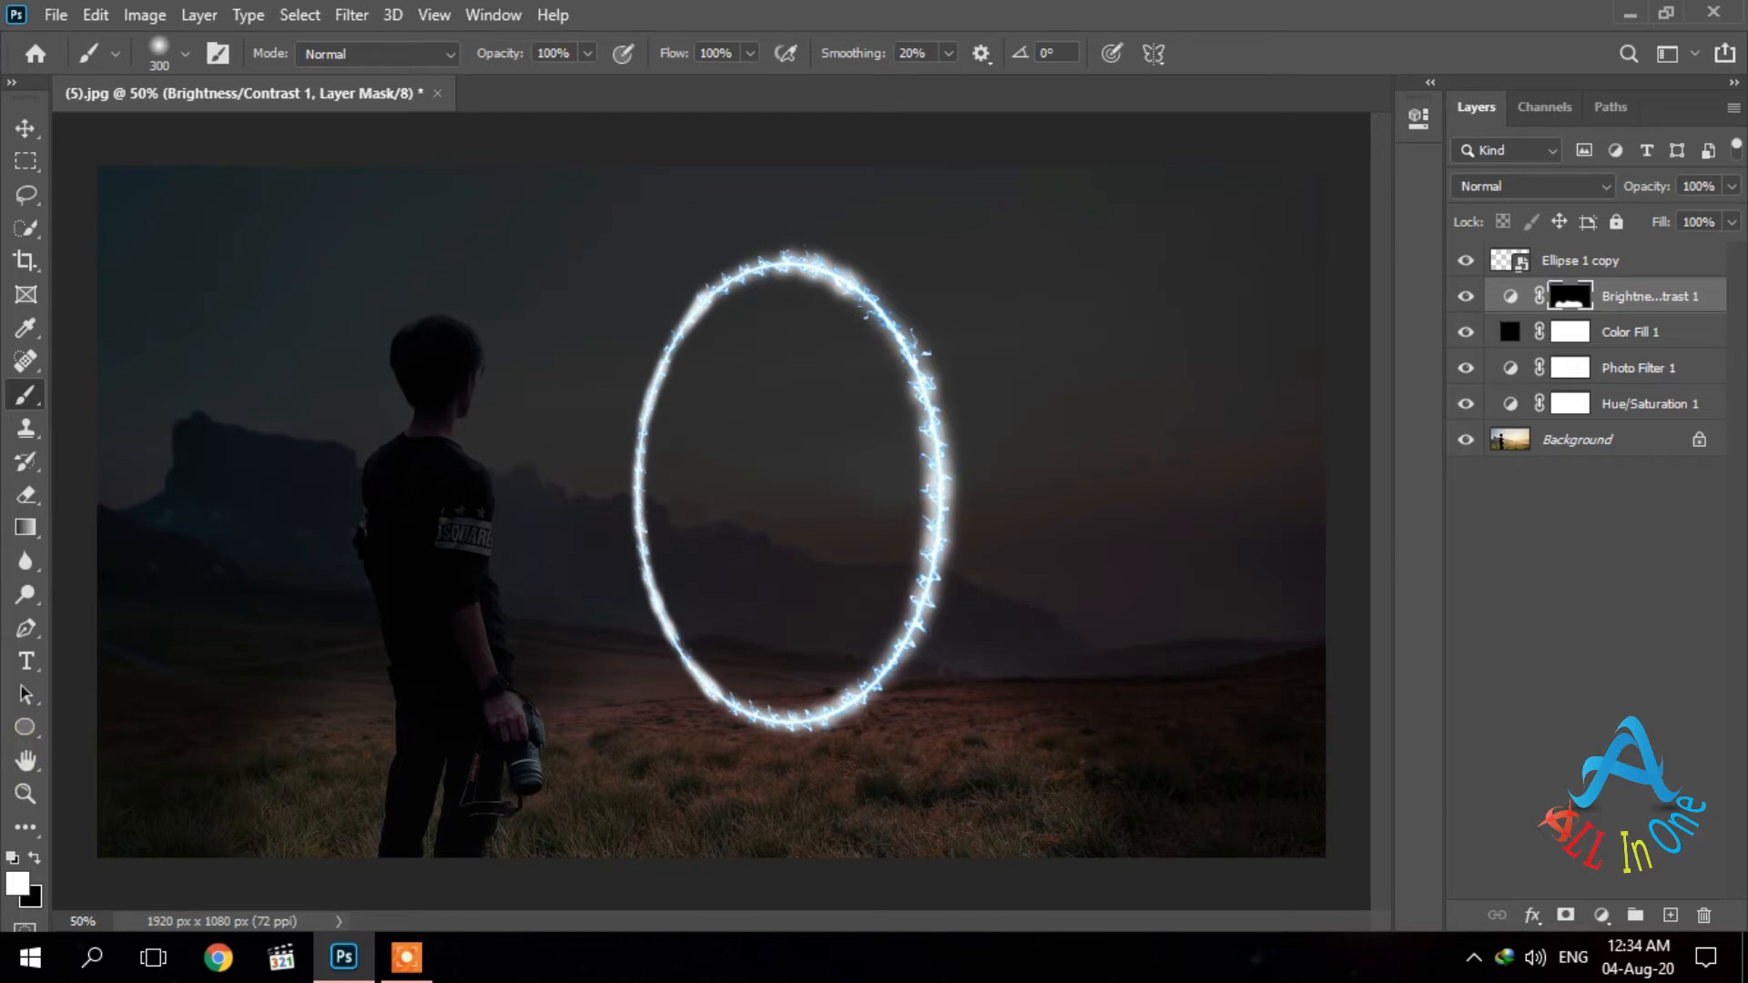
Paint black on the Brightness/Contrast mask to trim the glow along the horizon and outer grass, comparing with the layer hidden.
left_click(35, 857)
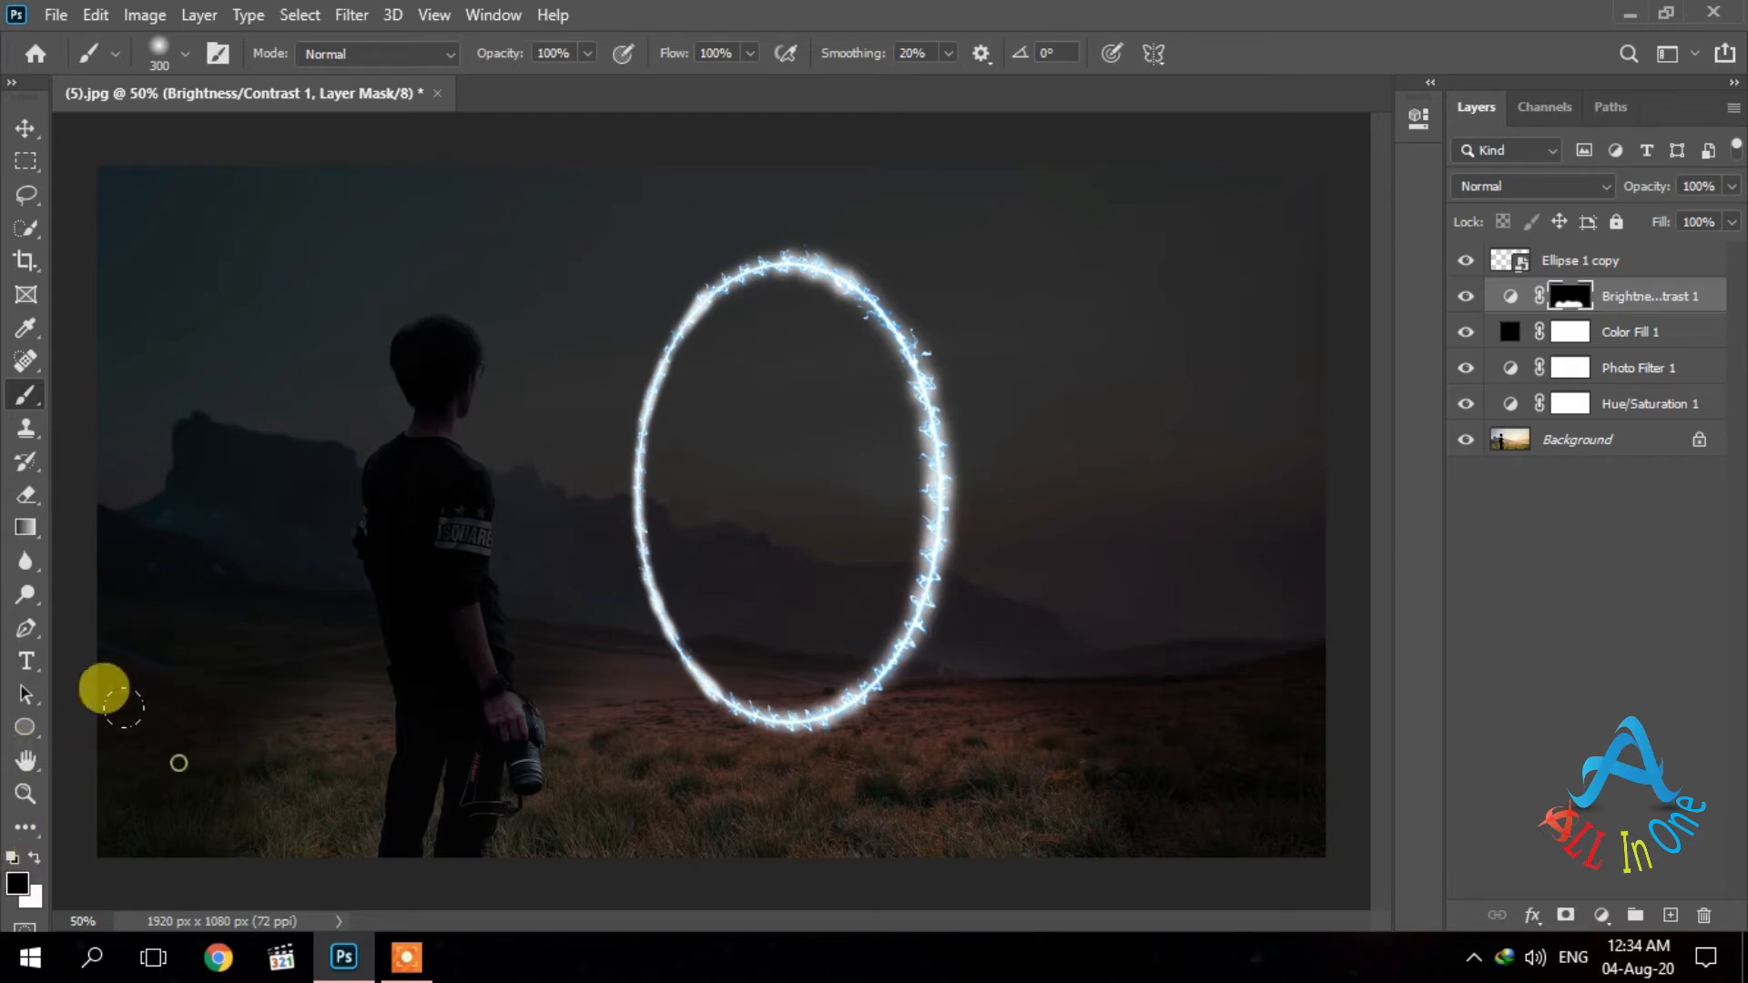
mouse_move(174, 650)
left_mouse_down()
mouse_move(281, 605)
mouse_move(296, 618)
mouse_move(202, 653)
mouse_move(348, 574)
mouse_move(412, 664)
mouse_move(393, 744)
mouse_move(421, 700)
mouse_move(382, 552)
mouse_move(888, 549)
mouse_move(996, 604)
mouse_move(1112, 560)
mouse_move(1182, 704)
mouse_move(1045, 567)
mouse_move(905, 557)
mouse_move(509, 601)
mouse_move(594, 574)
mouse_move(708, 588)
mouse_move(816, 506)
mouse_move(785, 367)
mouse_move(725, 301)
mouse_move(616, 467)
mouse_move(636, 560)
mouse_move(611, 467)
mouse_move(698, 564)
mouse_move(750, 577)
mouse_move(690, 580)
mouse_move(769, 585)
mouse_move(622, 586)
mouse_move(547, 613)
mouse_move(820, 593)
mouse_move(1120, 613)
left_mouse_up()
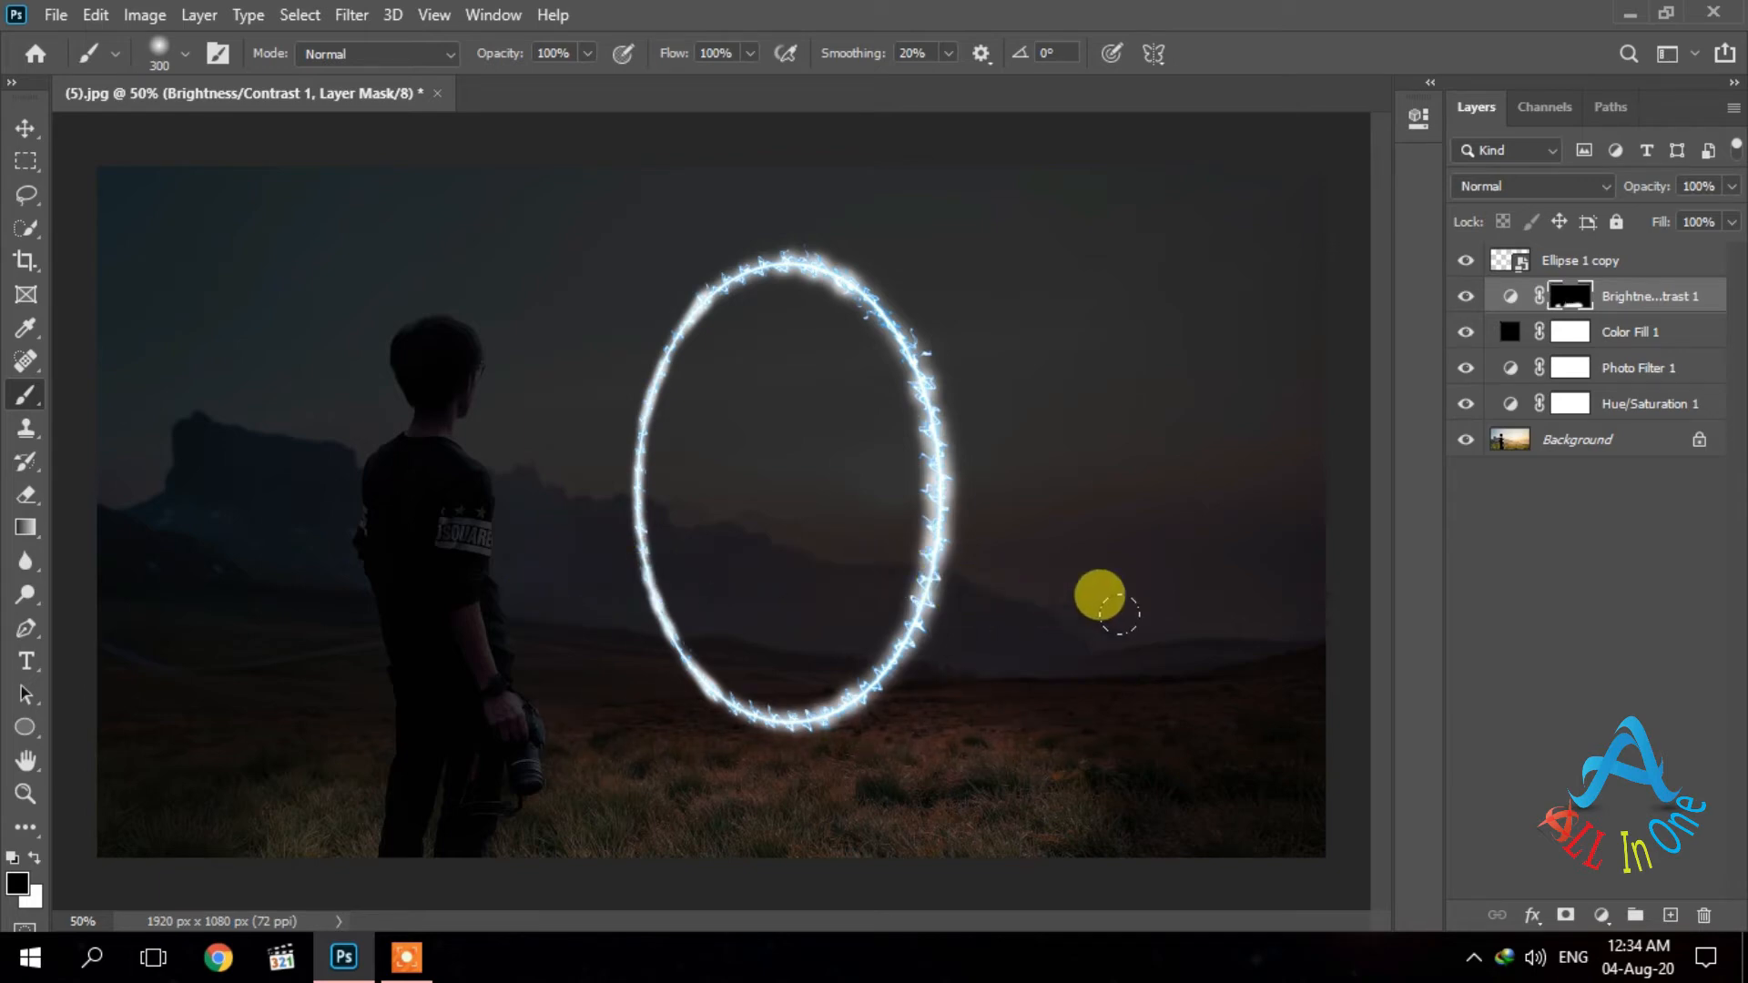
mouse_move(137, 590)
left_mouse_down()
mouse_move(213, 601)
mouse_move(150, 730)
mouse_move(284, 621)
mouse_move(208, 641)
mouse_move(171, 696)
left_mouse_up()
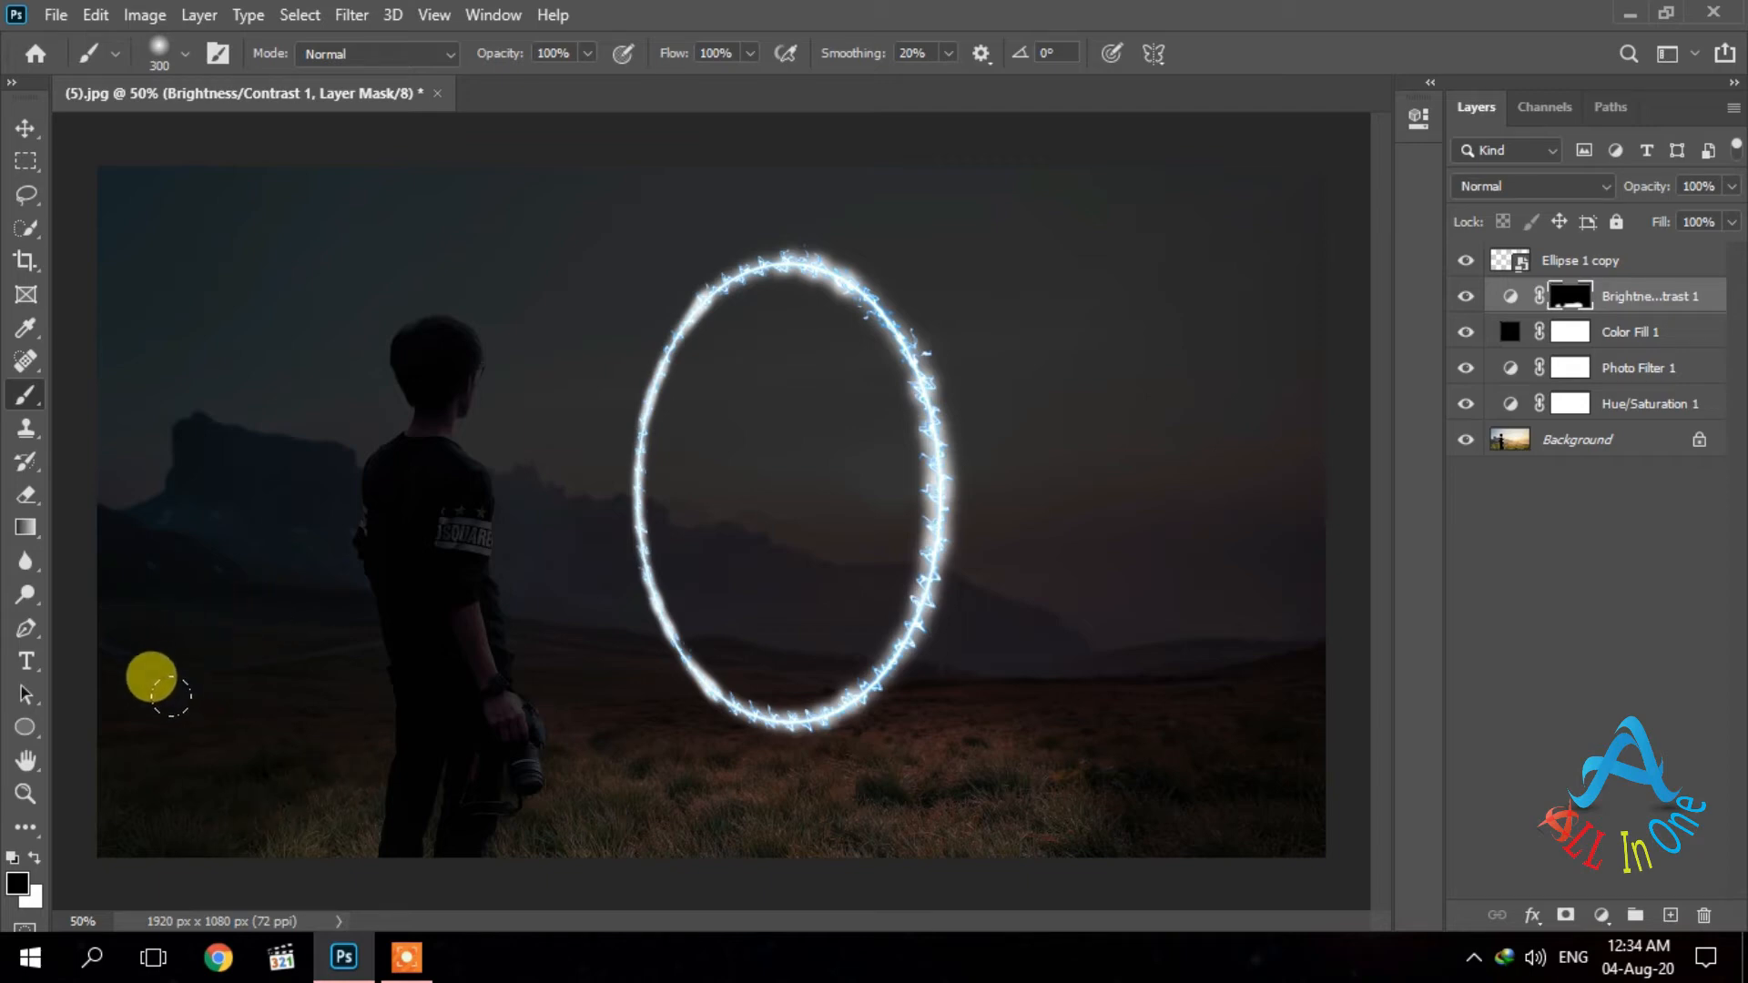
left_click(1463, 299)
left_click(1464, 298)
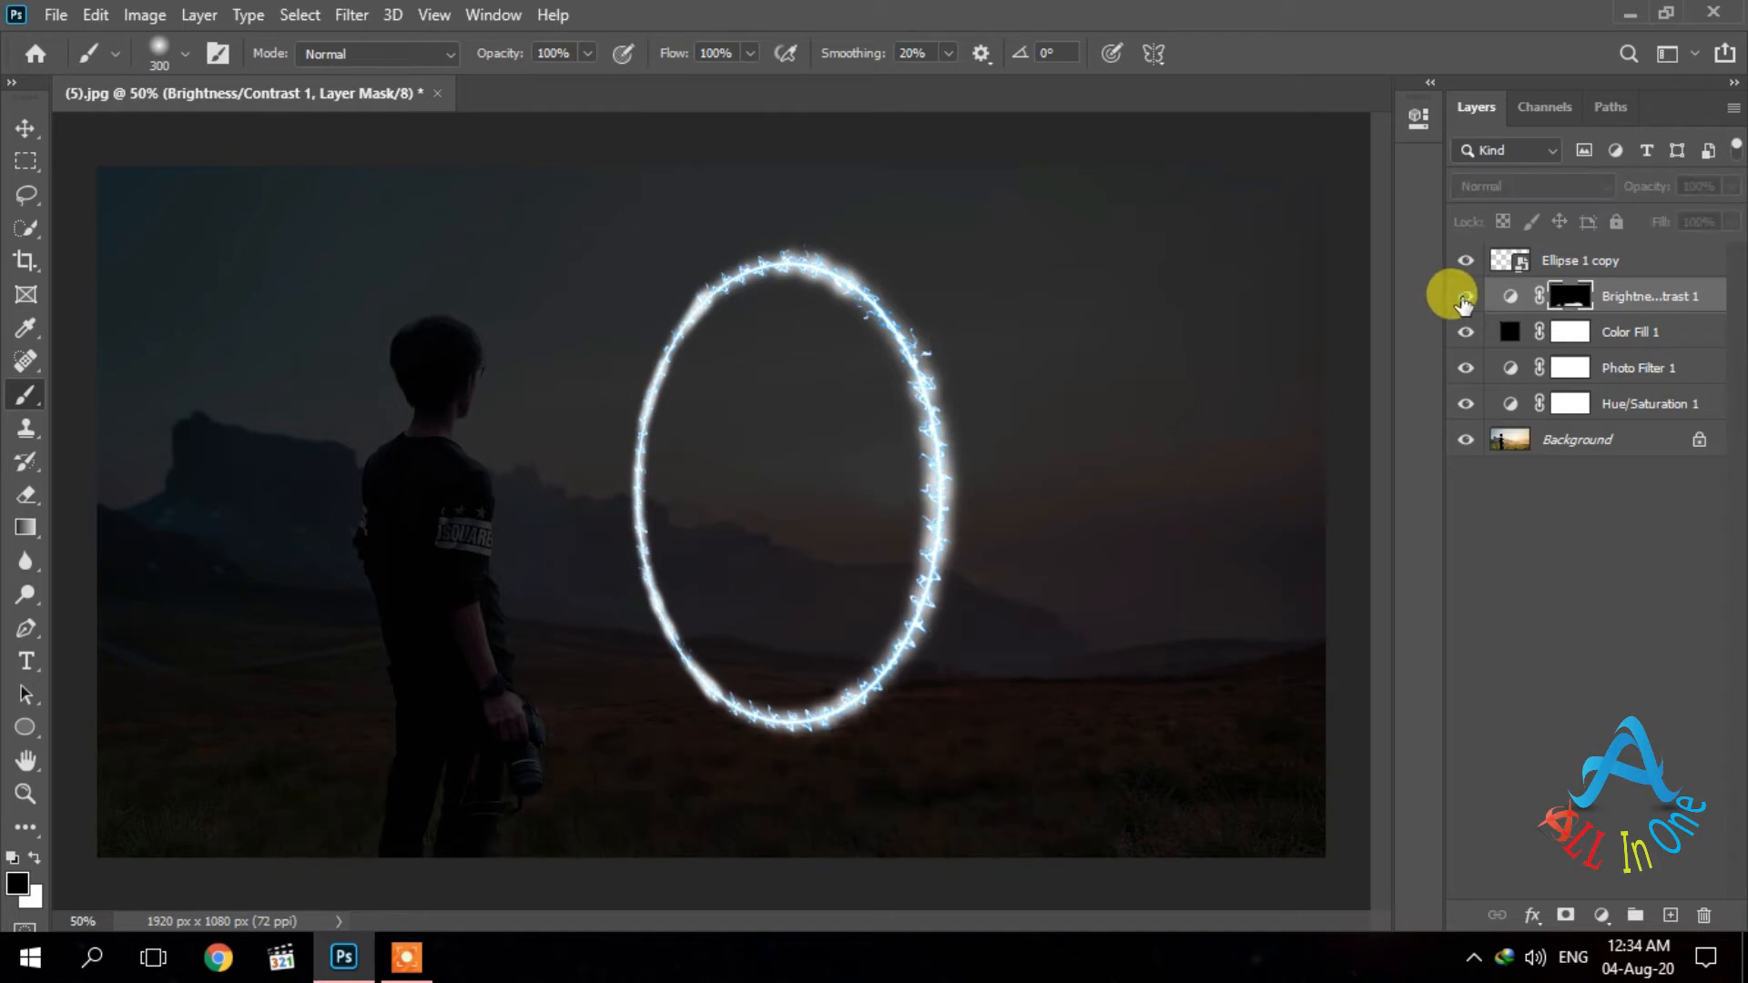
left_click(1463, 301)
left_click(1463, 299)
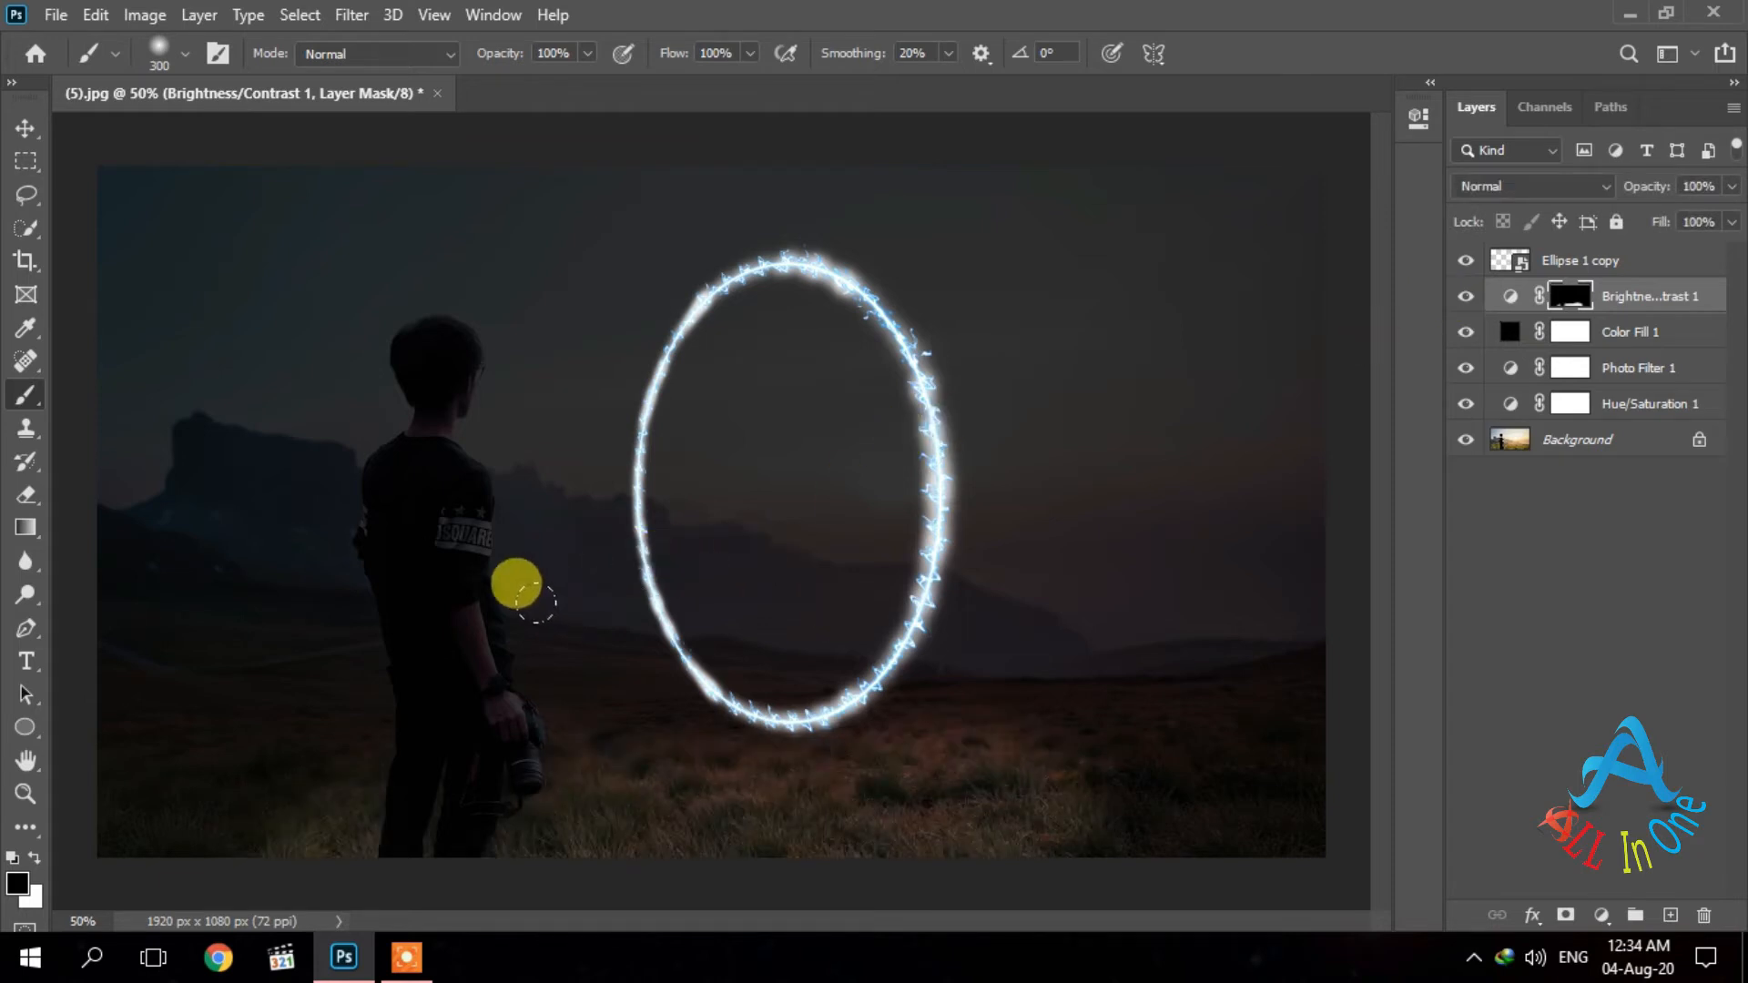
mouse_move(637, 578)
left_mouse_down()
mouse_move(879, 602)
mouse_move(1021, 620)
left_mouse_up()
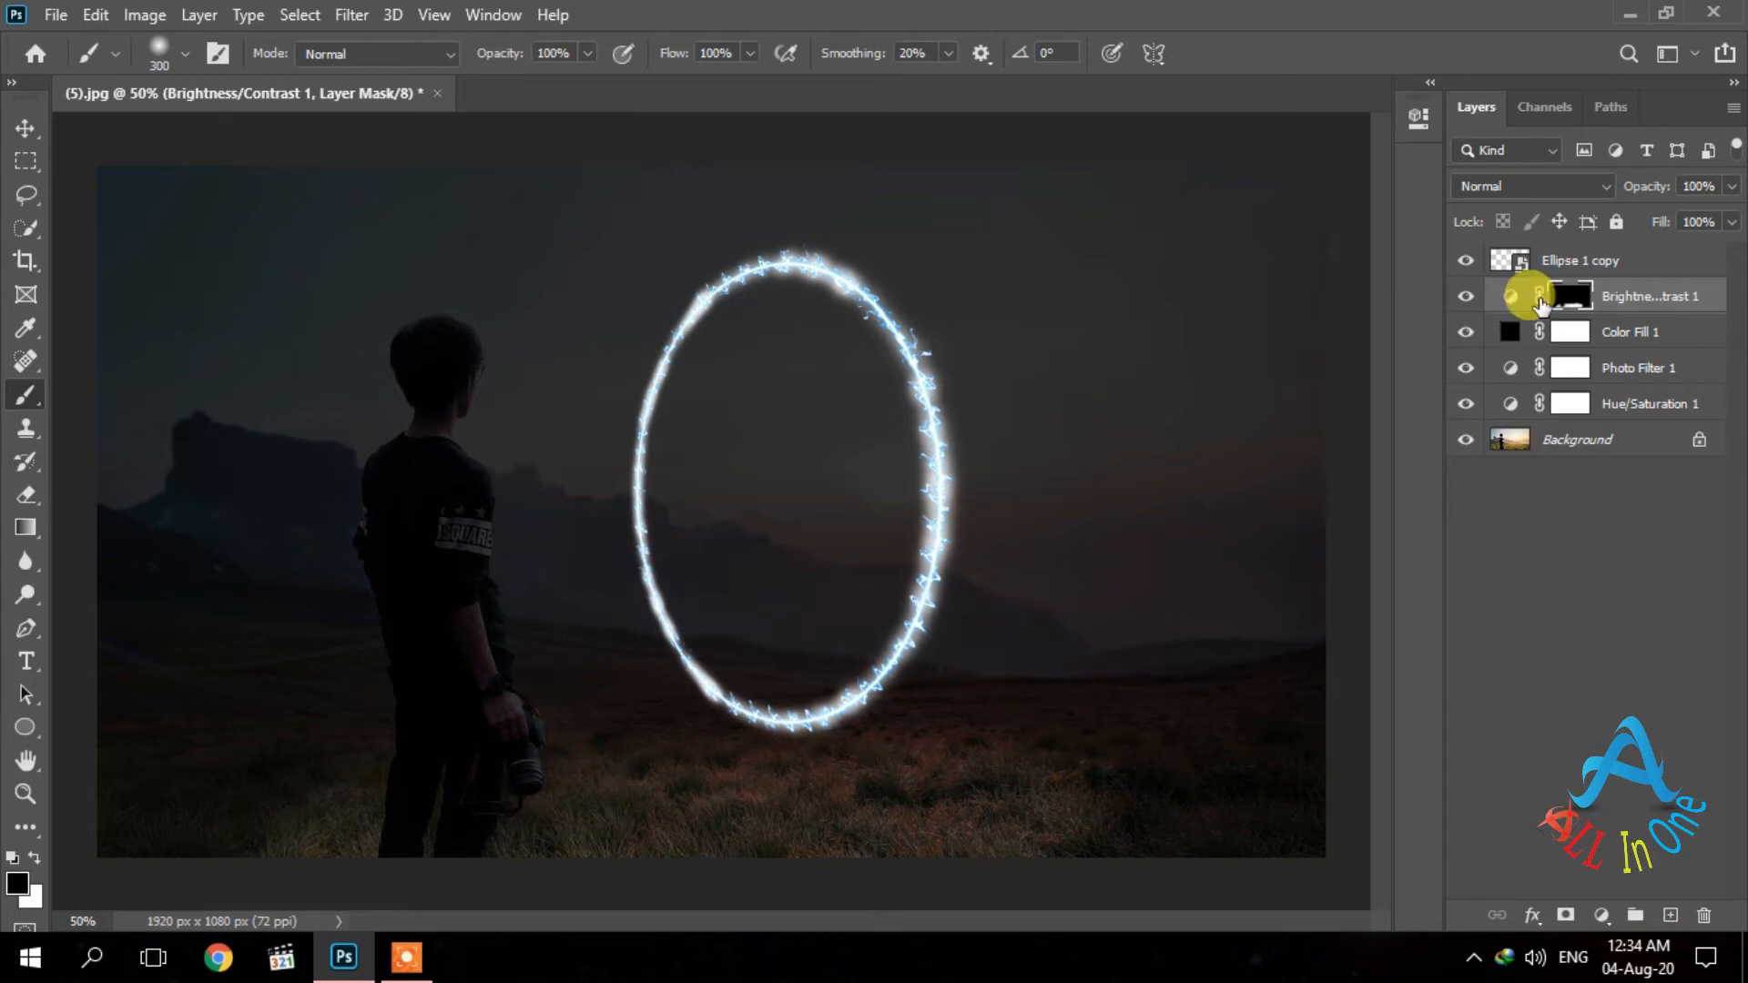
Hide the Brightness/Contrast 1, Color Fill 1, Photo Filter 1 and Hue/Saturation 1 layers.
left_click(1466, 297)
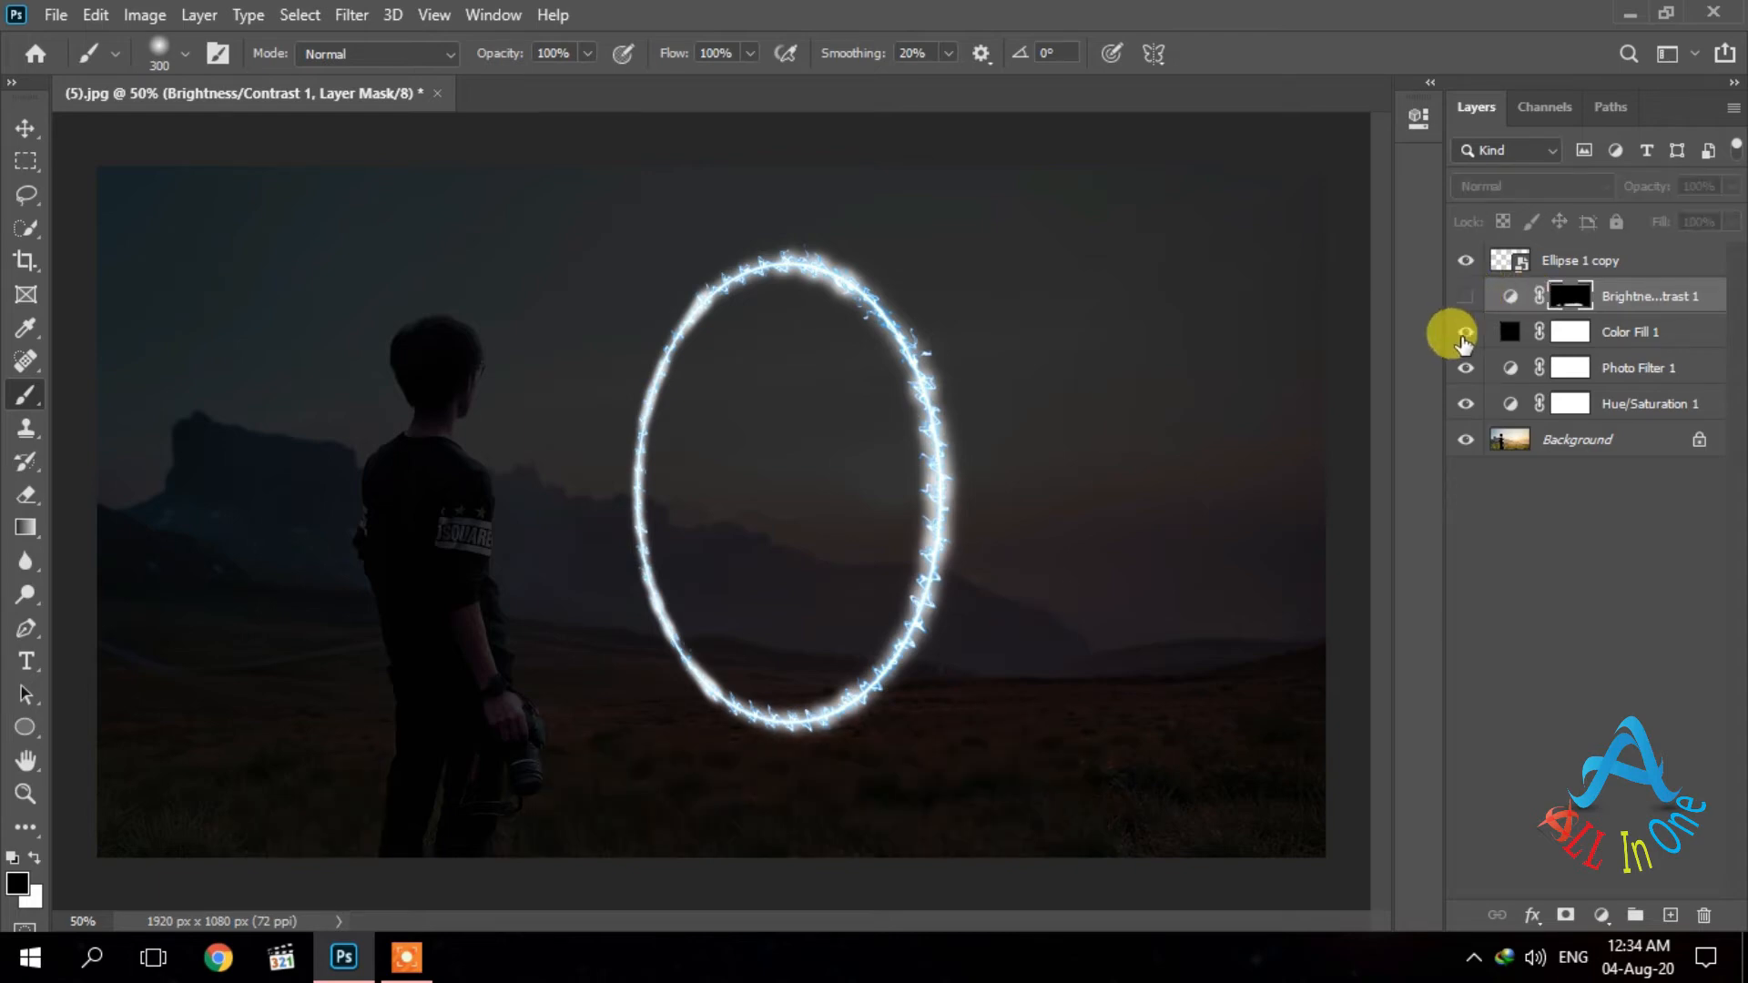
left_click(1465, 332)
left_click(1466, 368)
left_click(1465, 403)
left_click(1465, 405)
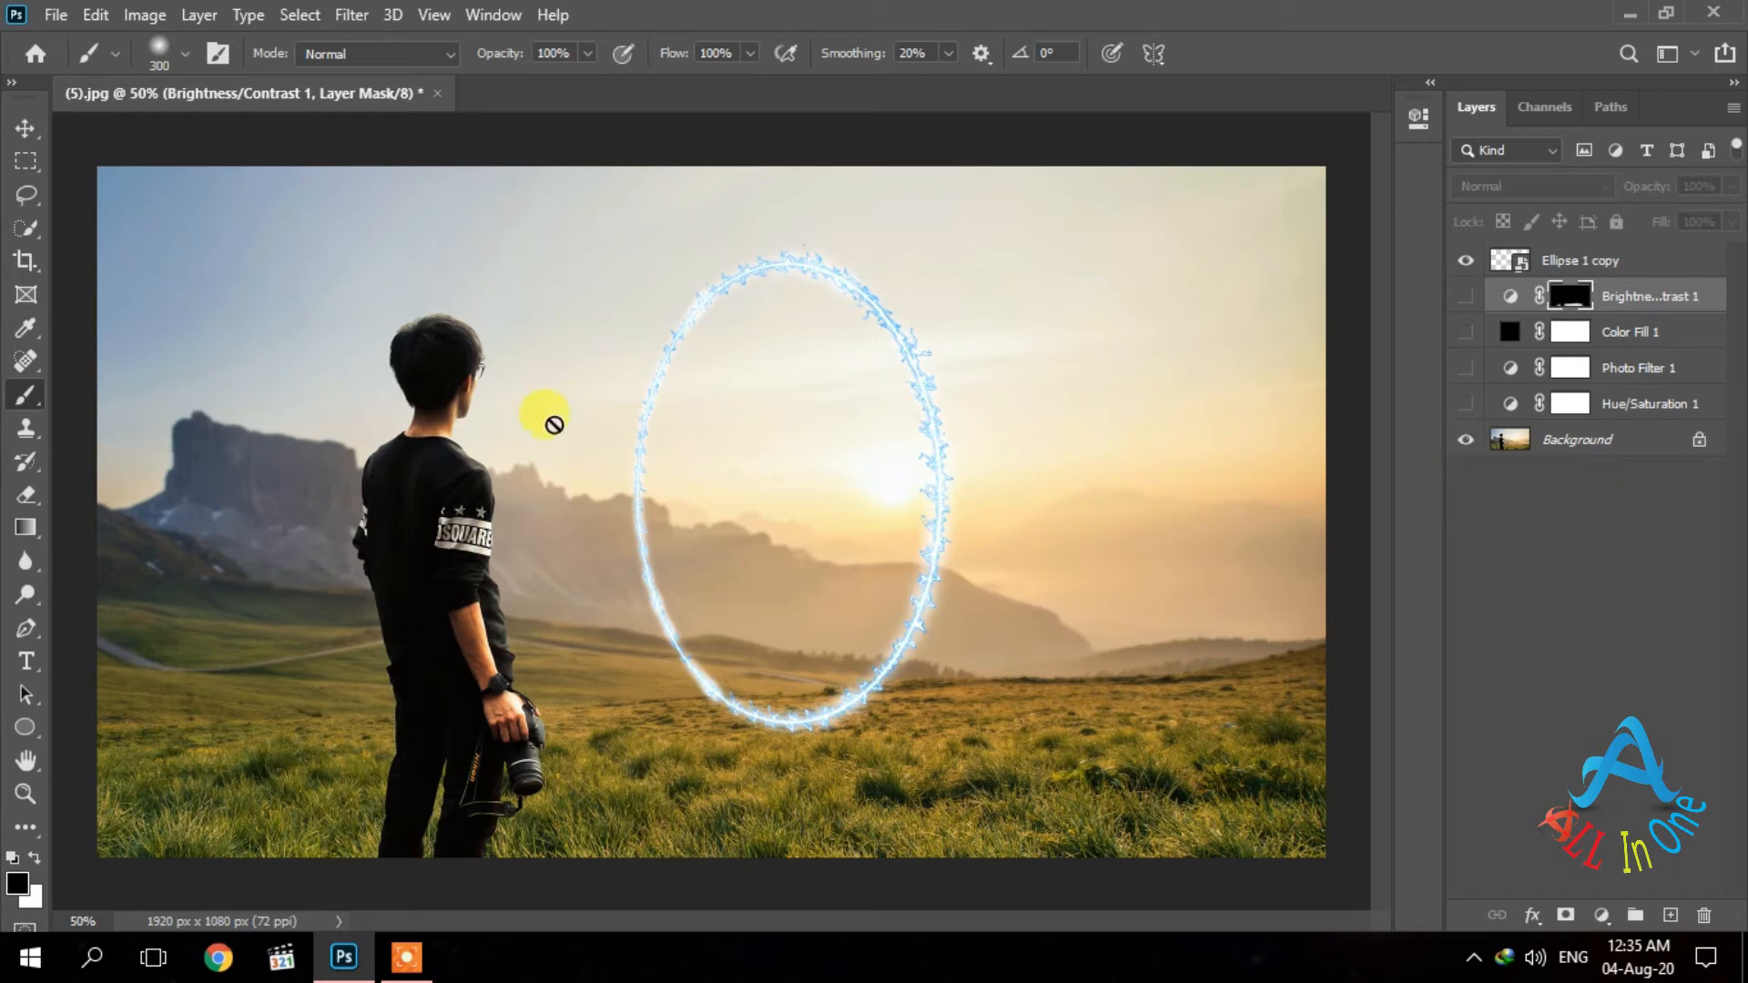
Set up the Quick Selection tool with a 50 px brush at 100% hardness.
left_click(35, 230)
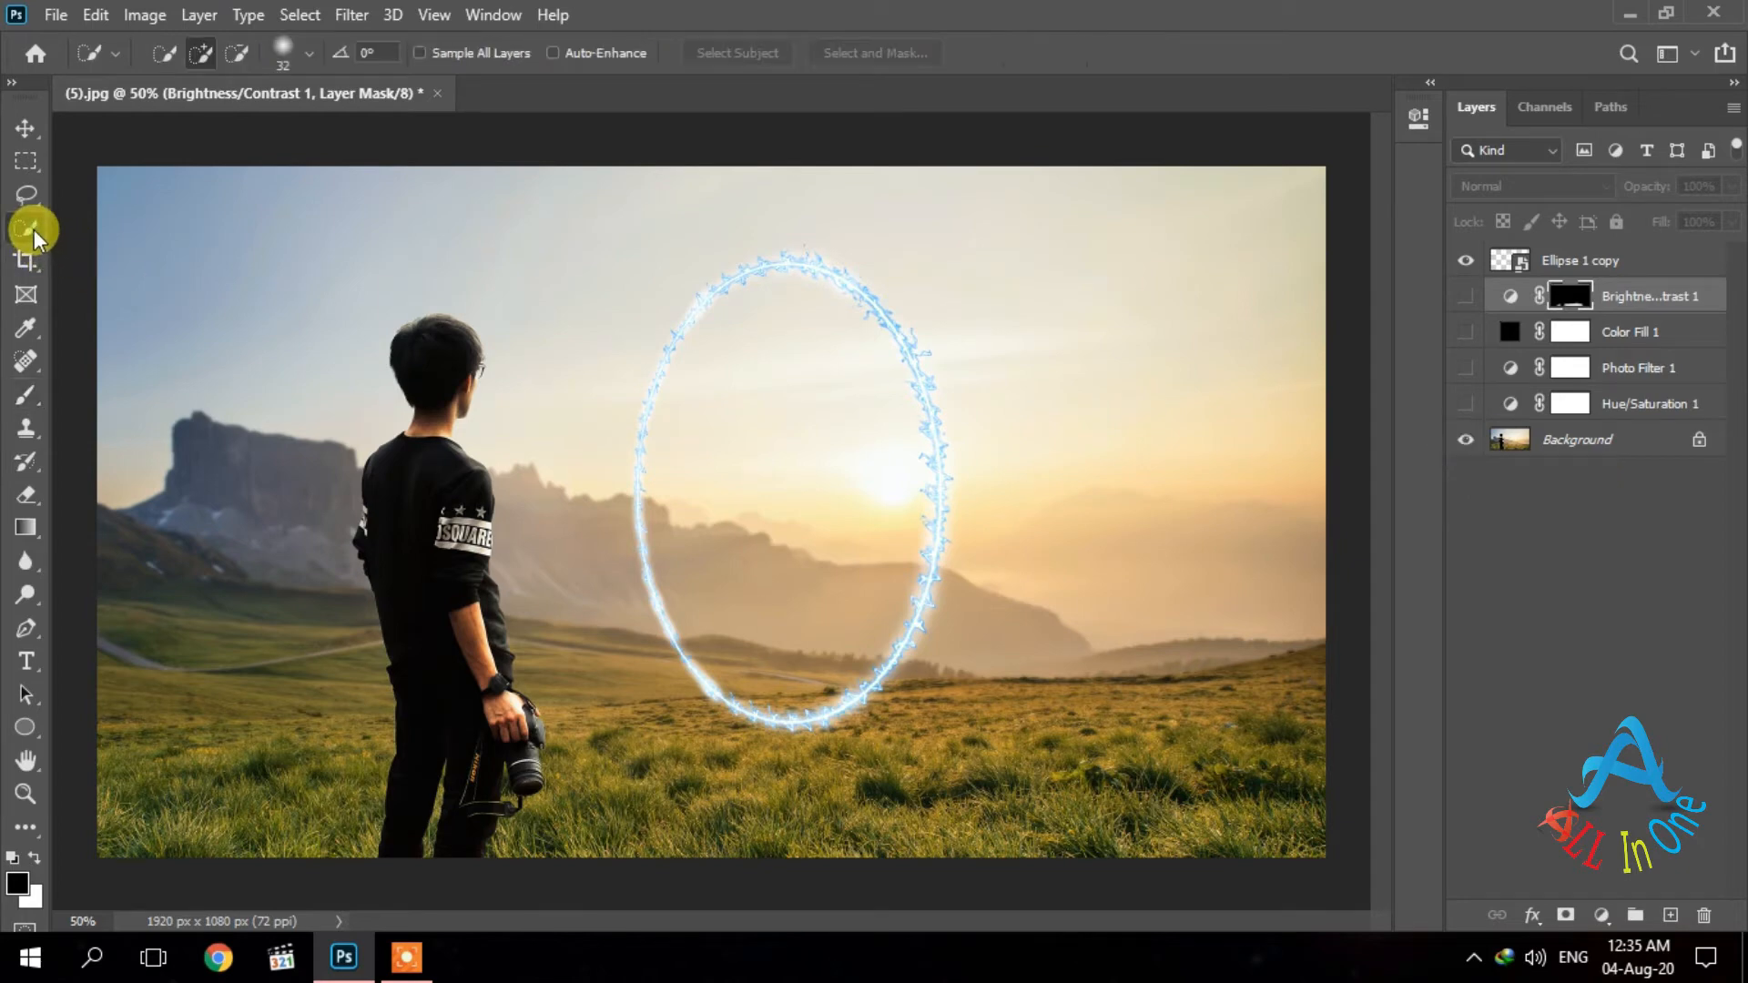
right_click(35, 228)
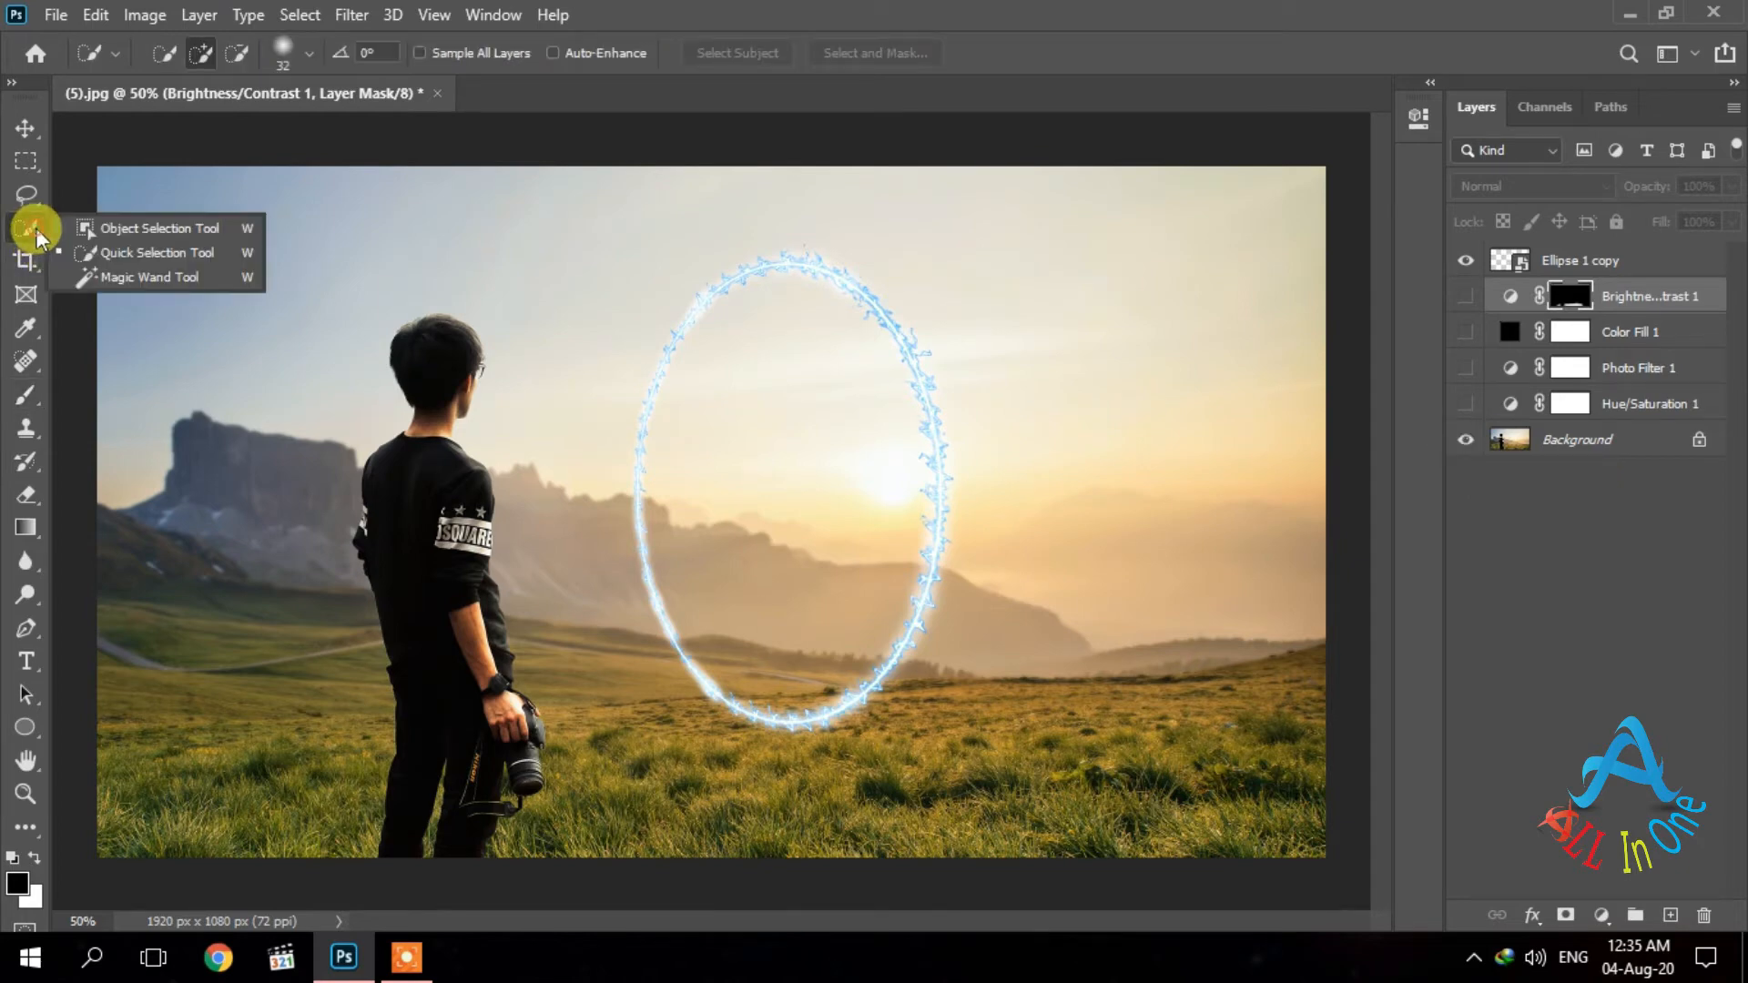
left_click(85, 242)
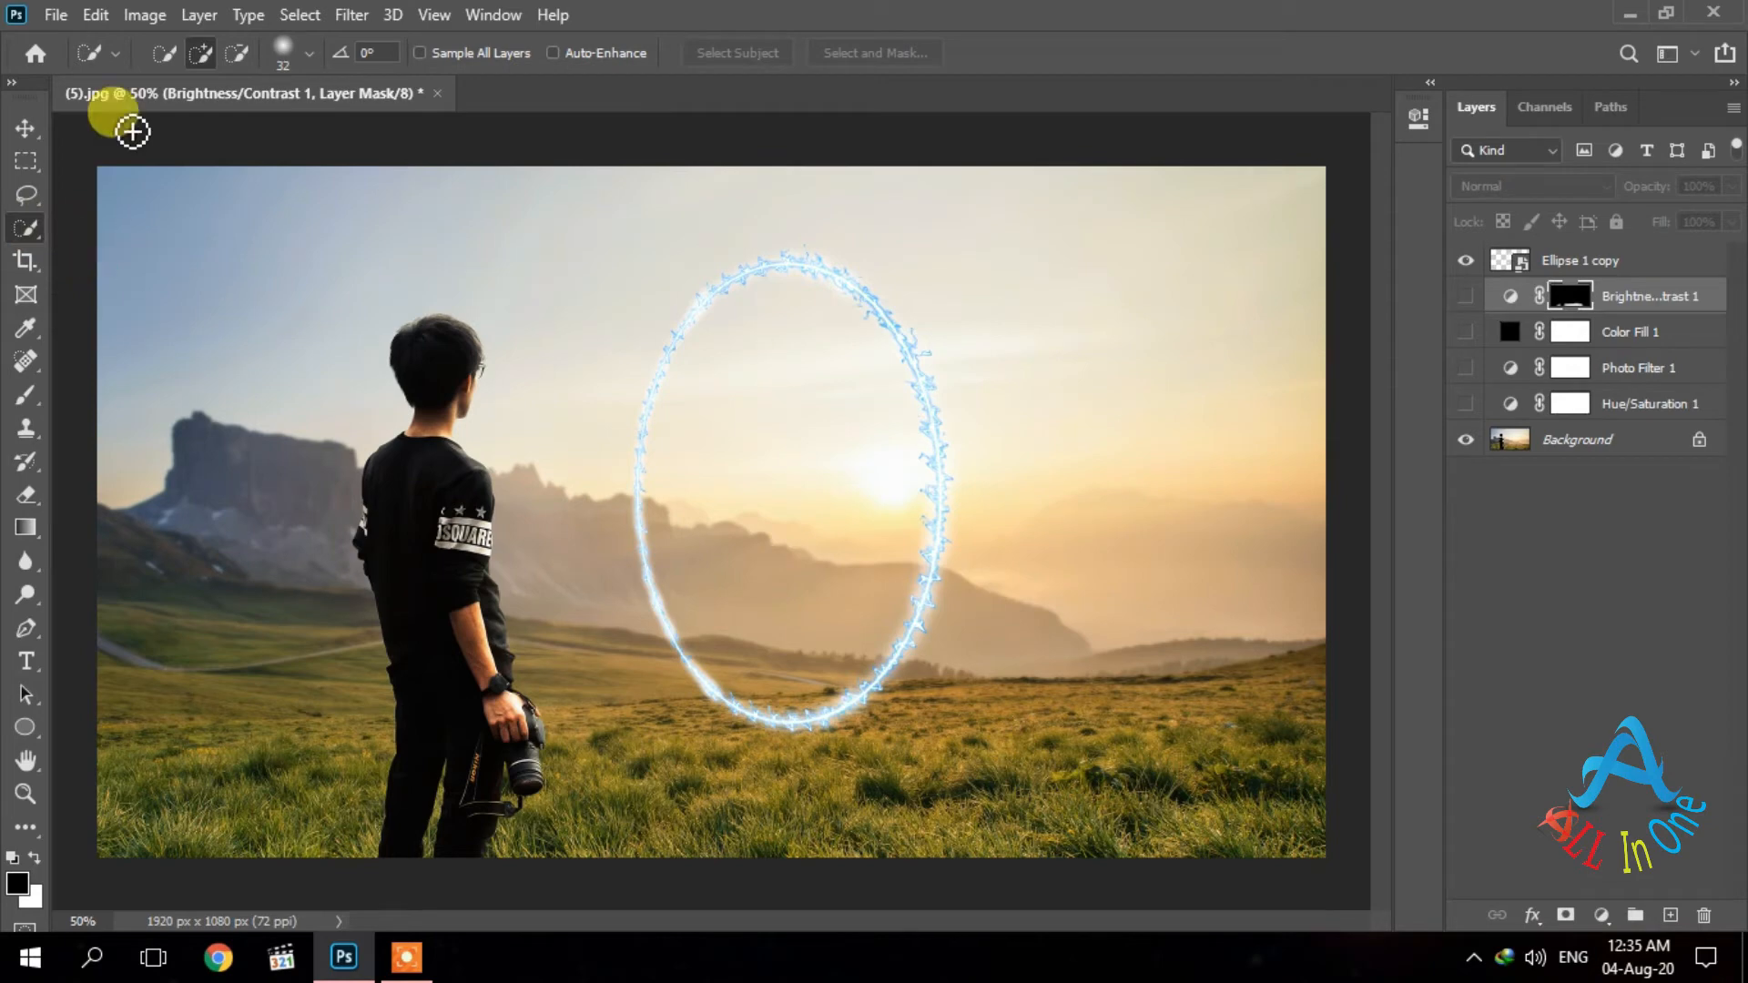
left_click(309, 55)
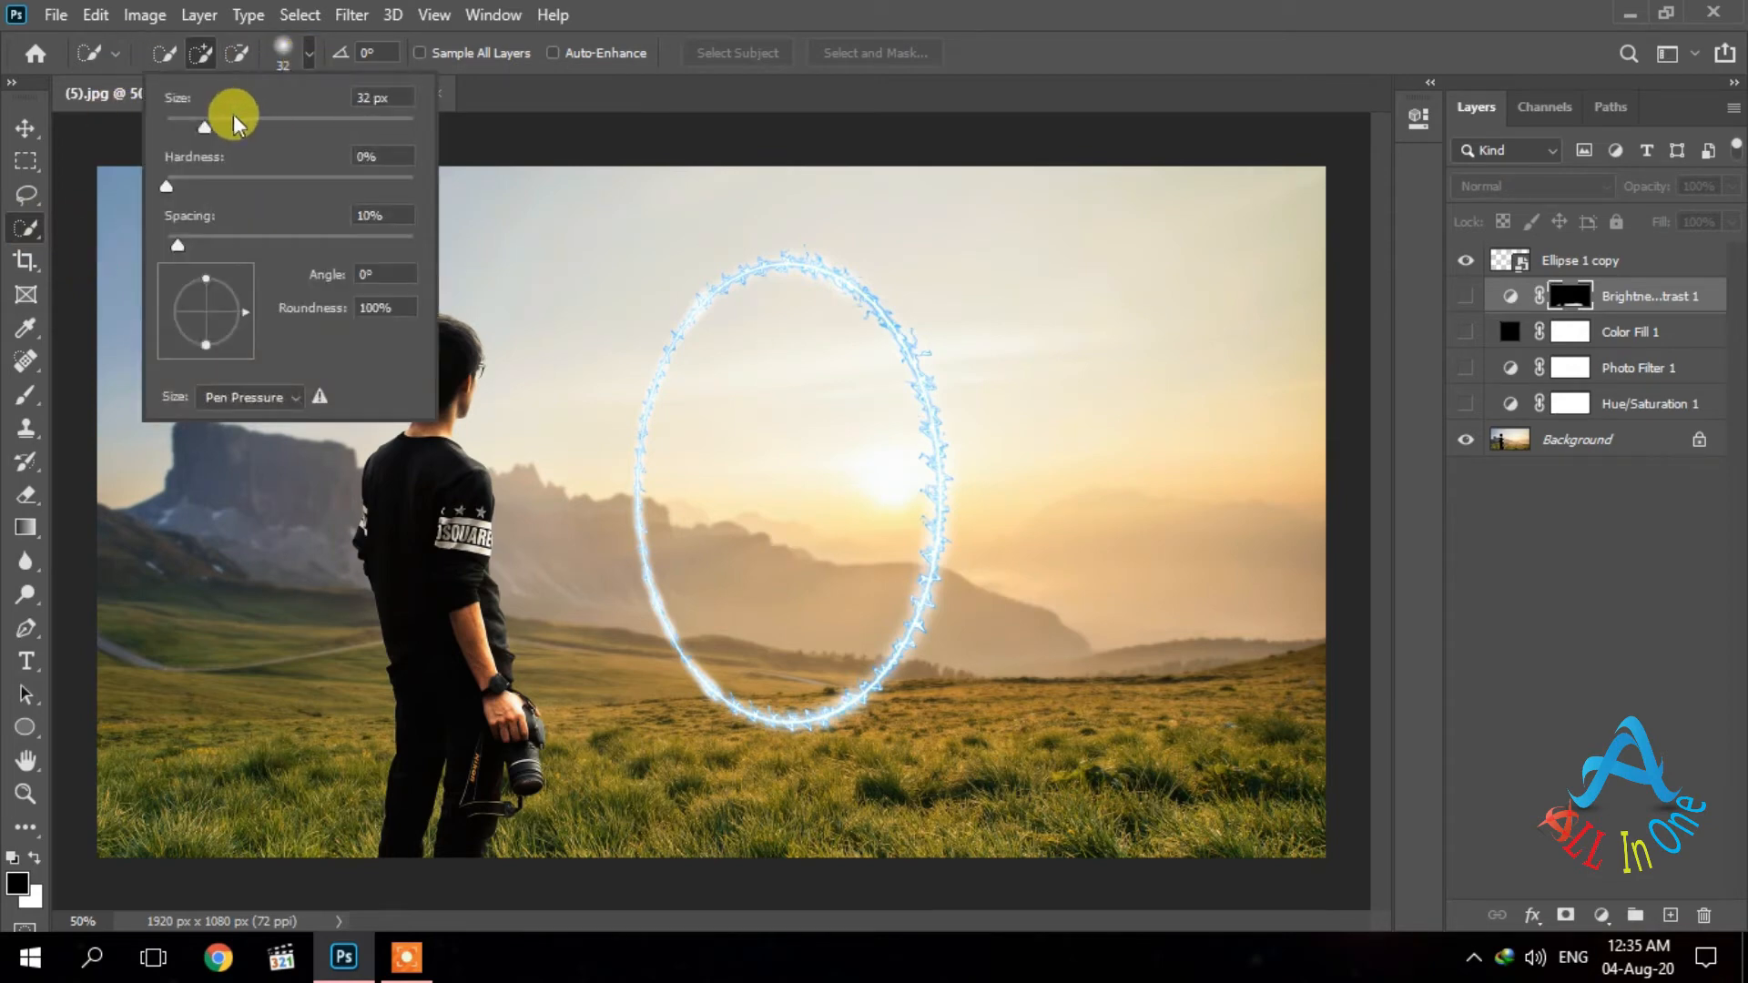
left_click(237, 117)
left_click_drag(237, 118, 244, 125)
left_click_drag(244, 125, 374, 127)
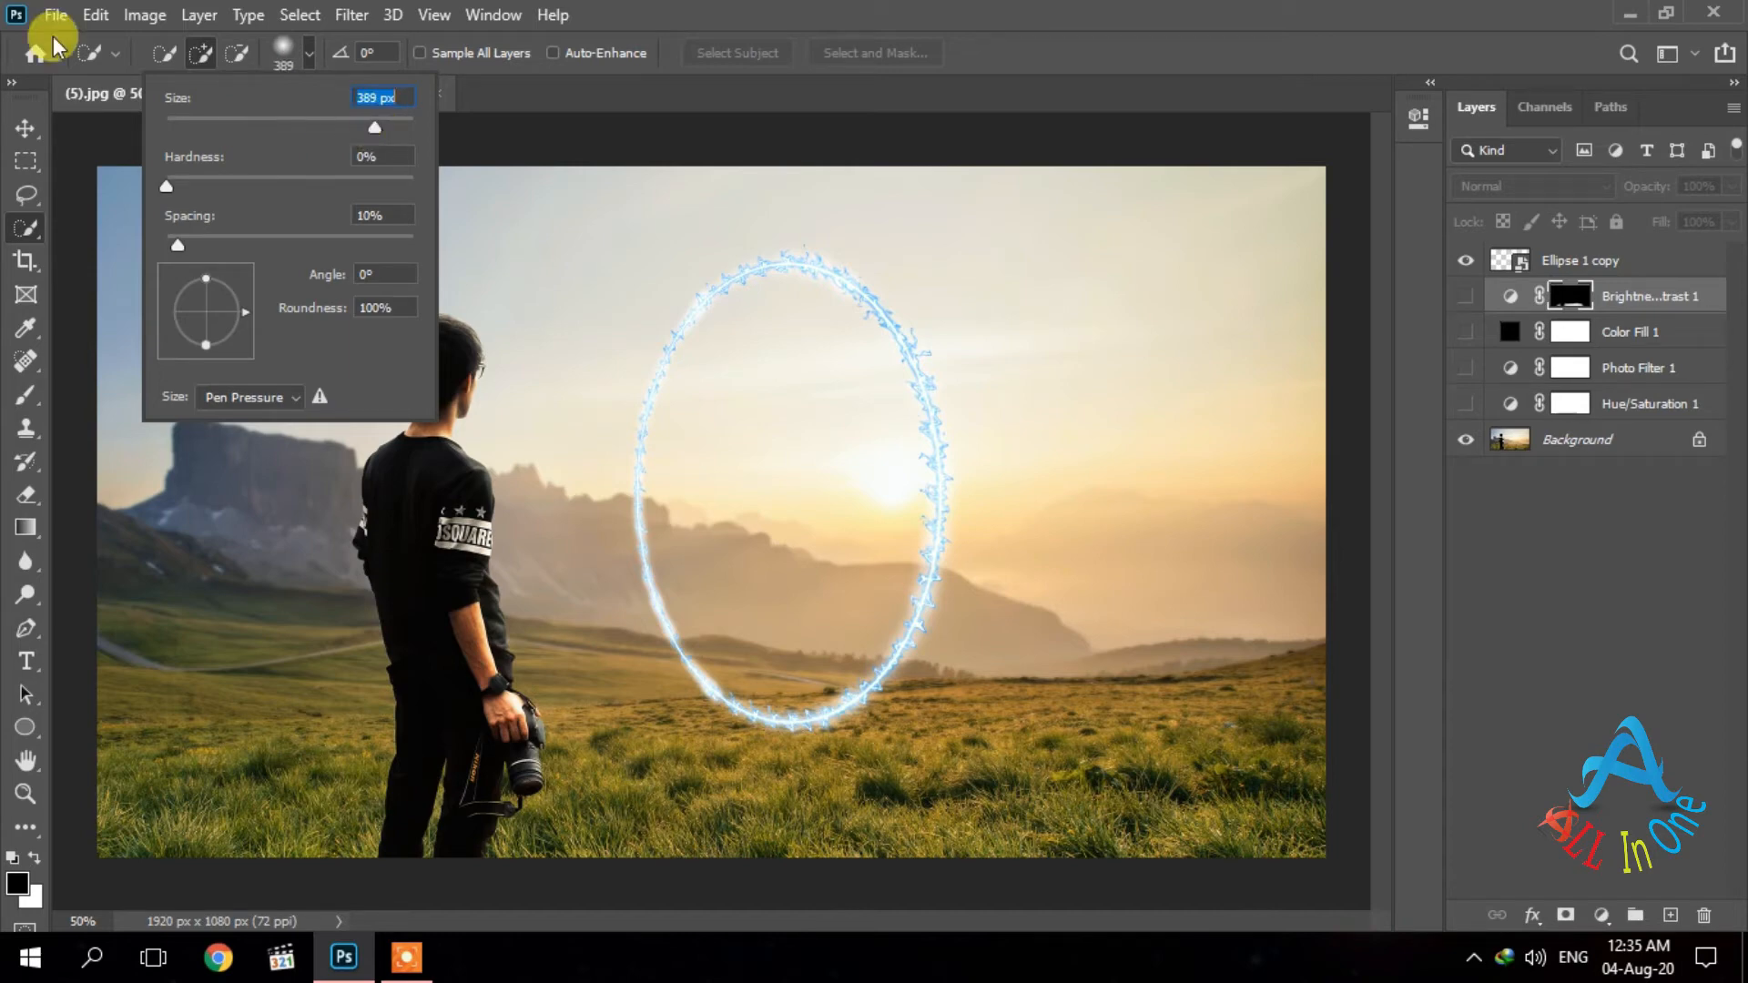
type("50")
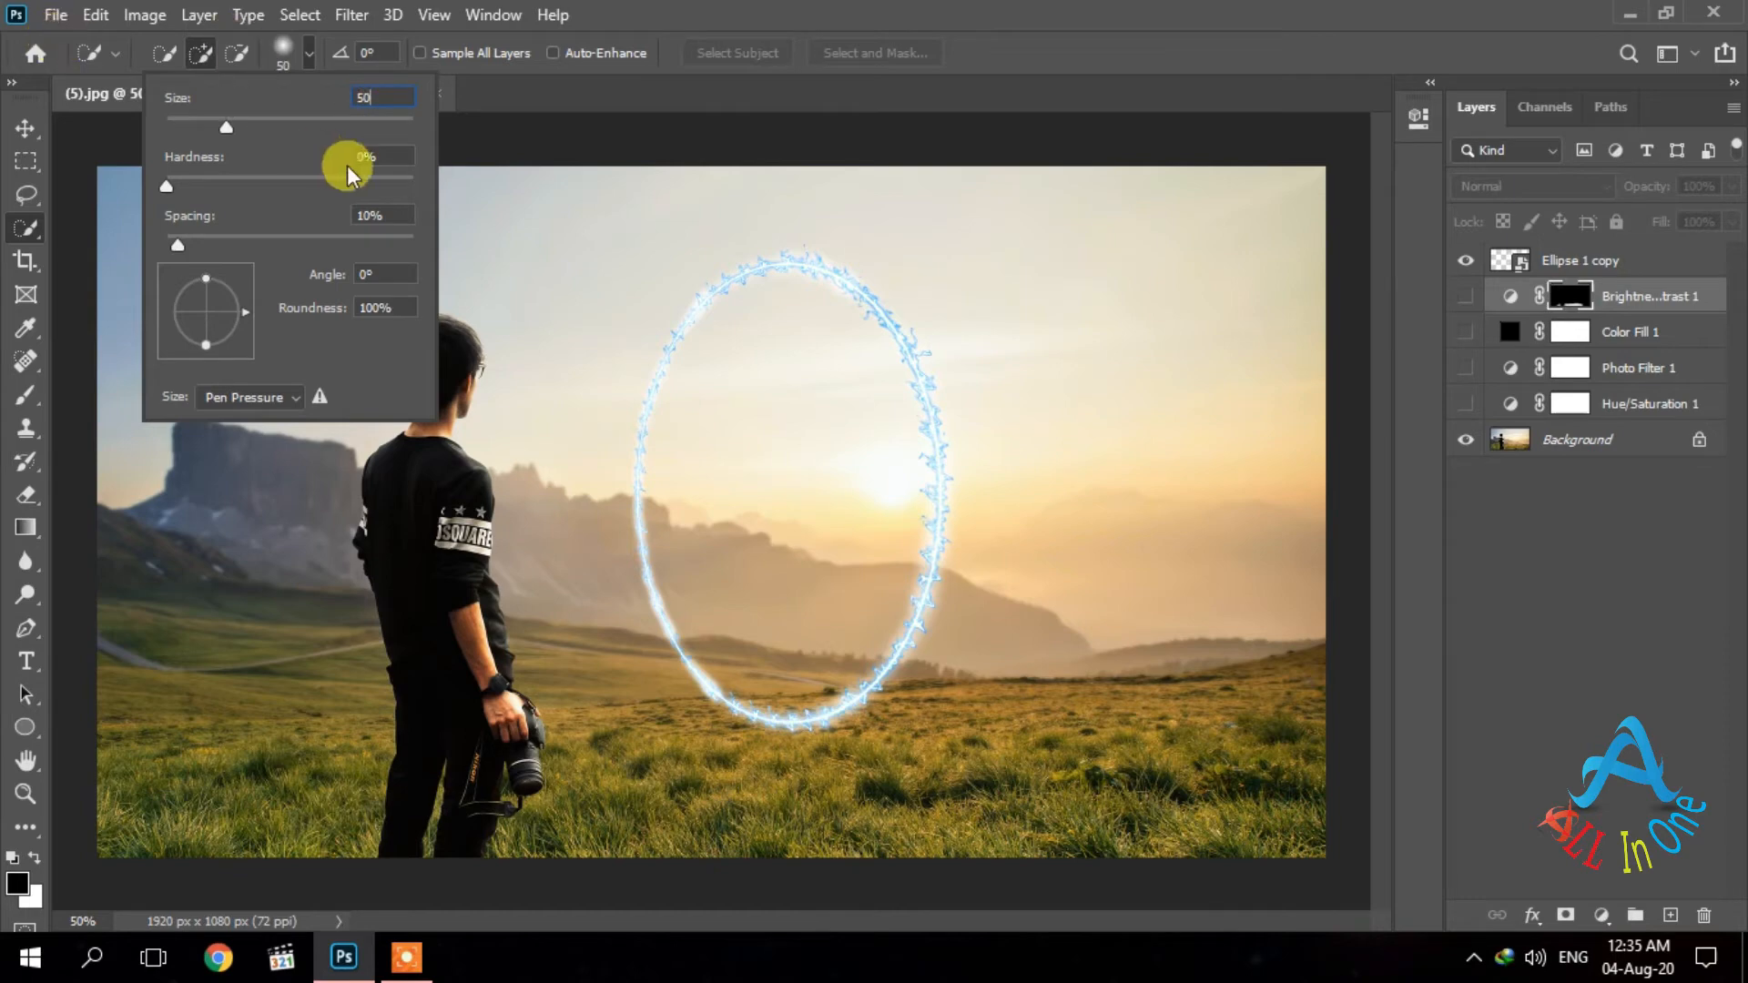
left_click(373, 159)
type("100")
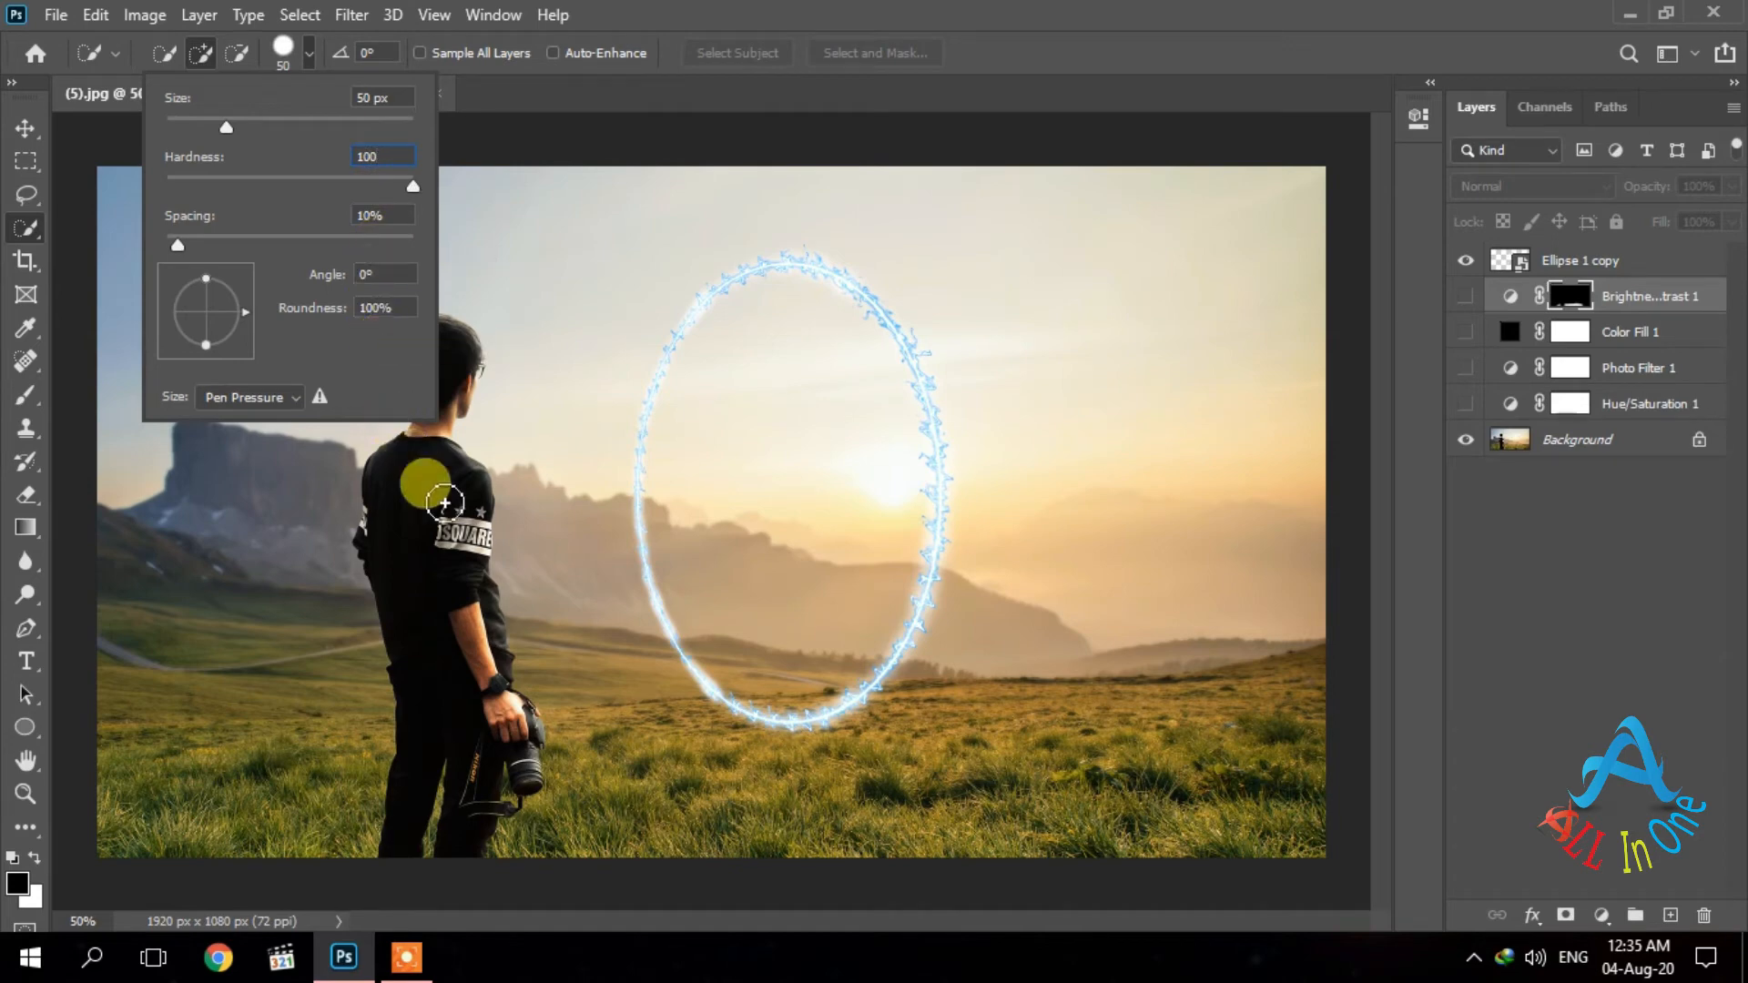
key("Return")
Select the man with his camera using Quick Selection, subtracting excess background around the face, neck and arm.
mouse_move(446, 385)
left_mouse_down()
mouse_move(445, 358)
mouse_move(435, 612)
mouse_move(374, 530)
mouse_move(427, 557)
mouse_move(489, 634)
mouse_move(529, 751)
mouse_move(498, 730)
mouse_move(464, 641)
left_mouse_up()
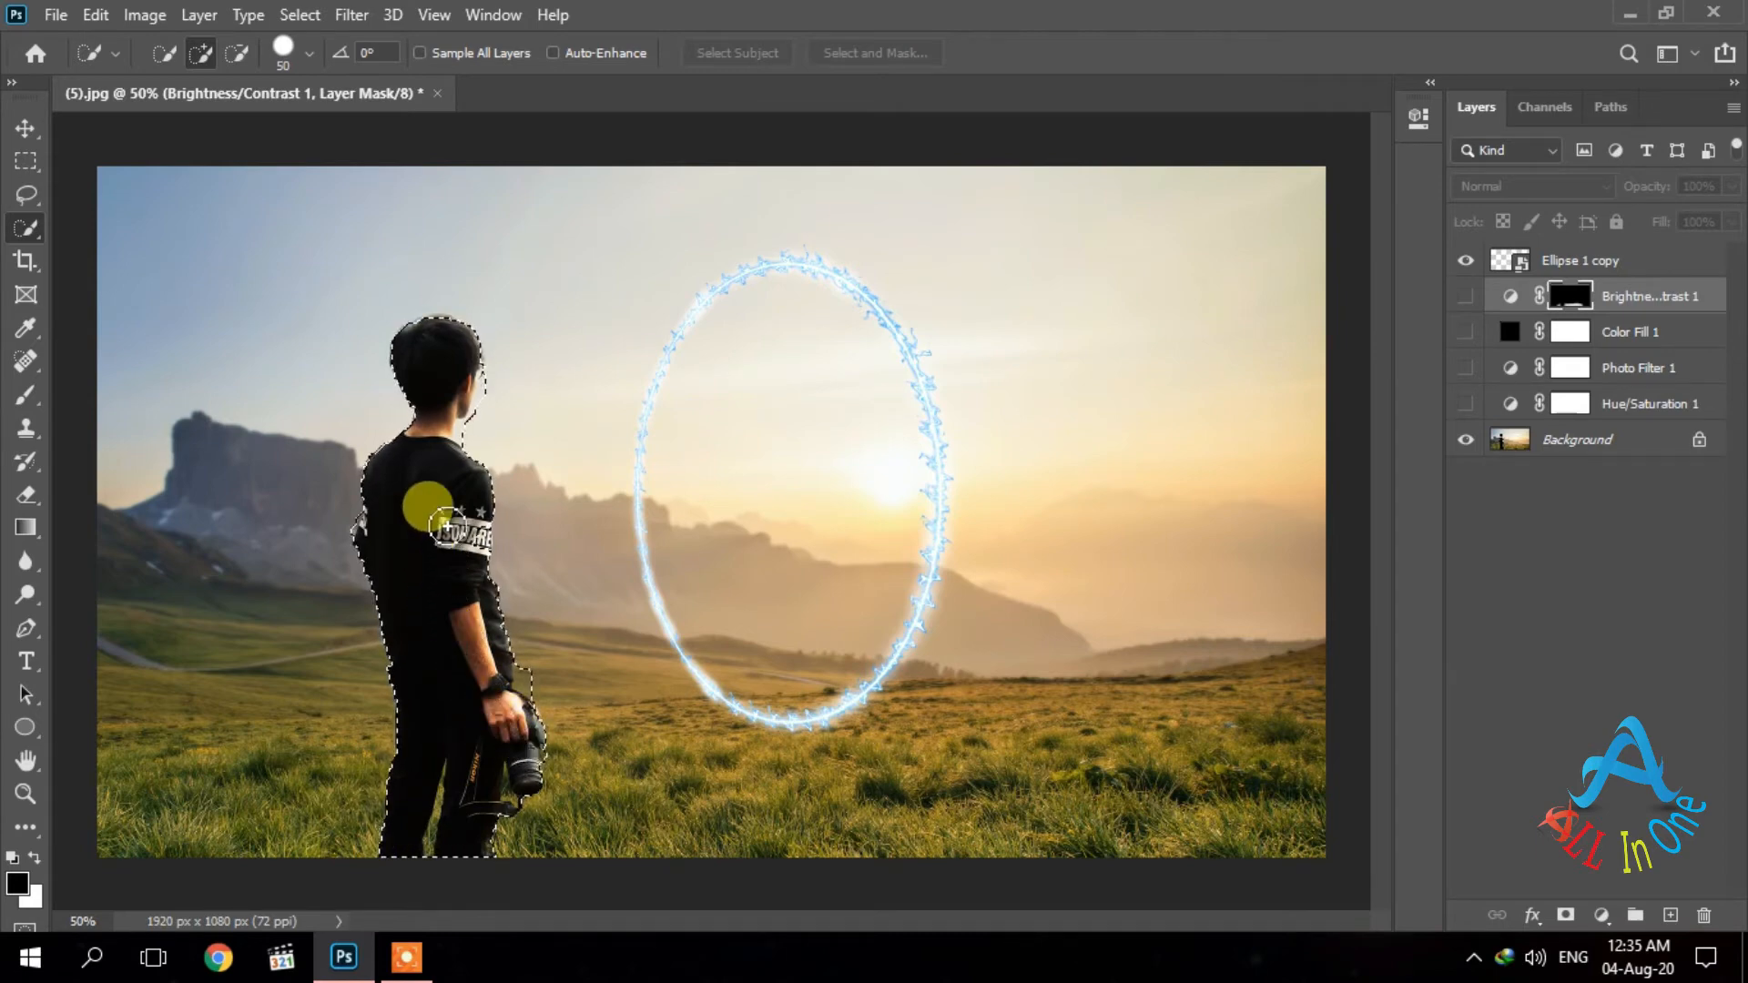
key("alt")
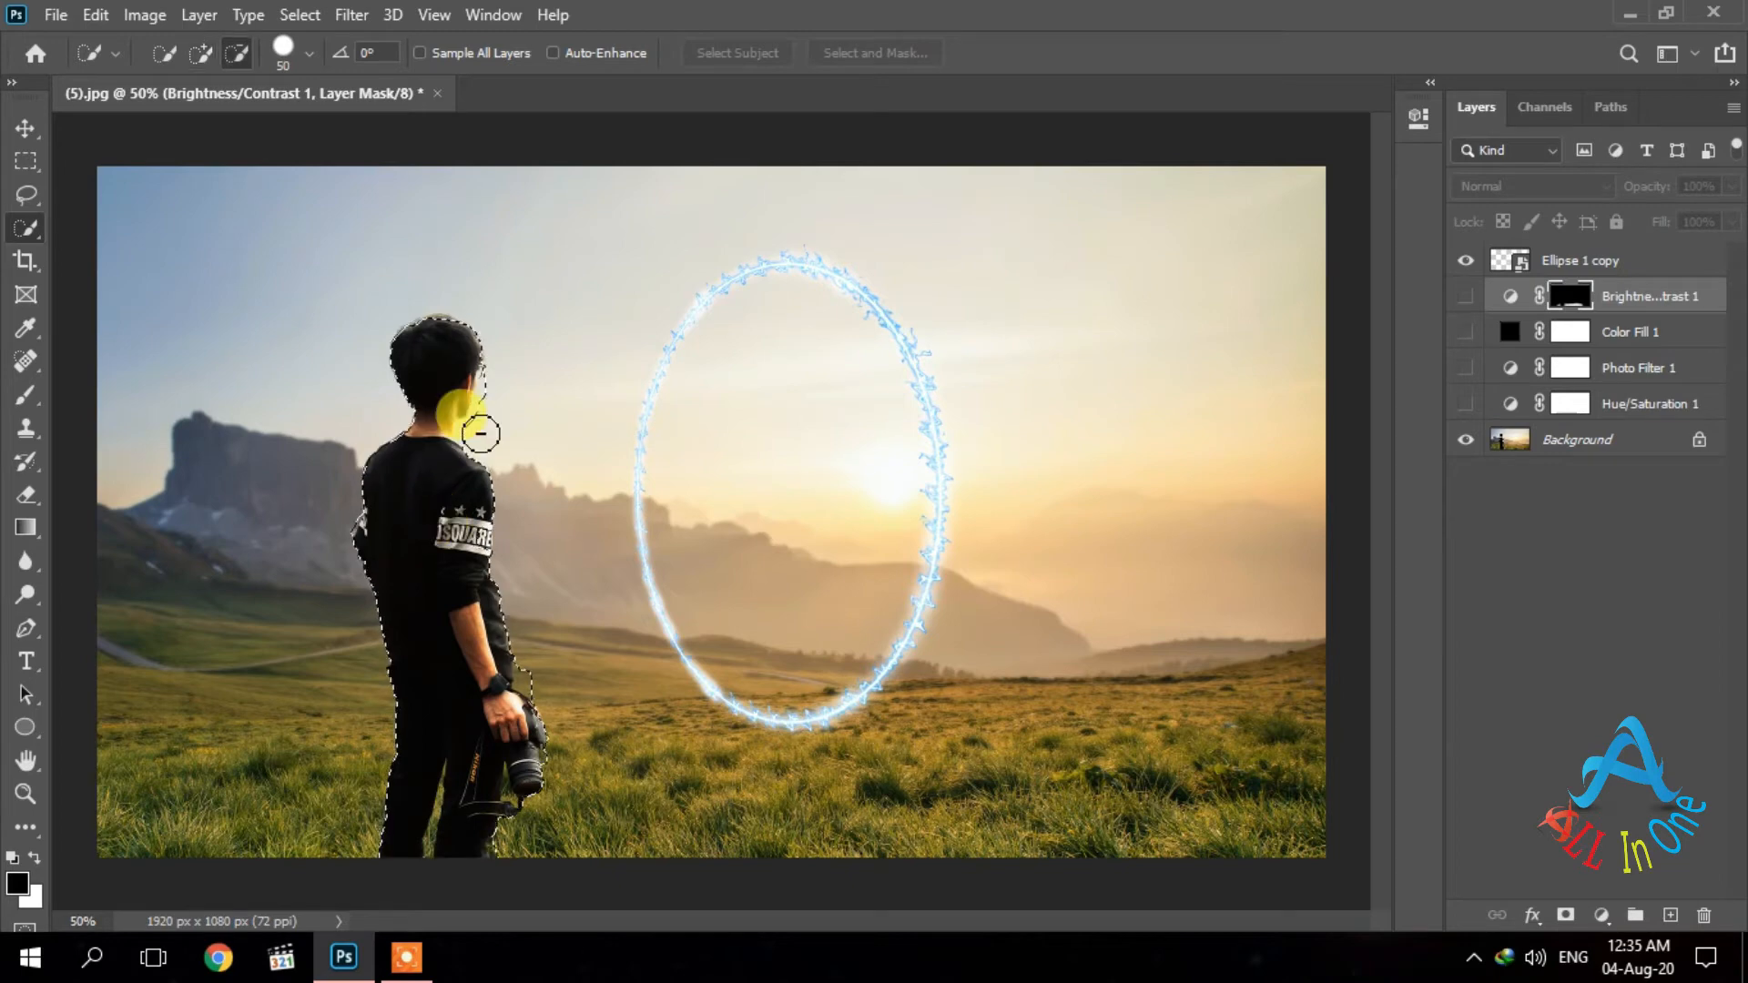
left_click_drag(478, 435, 476, 437)
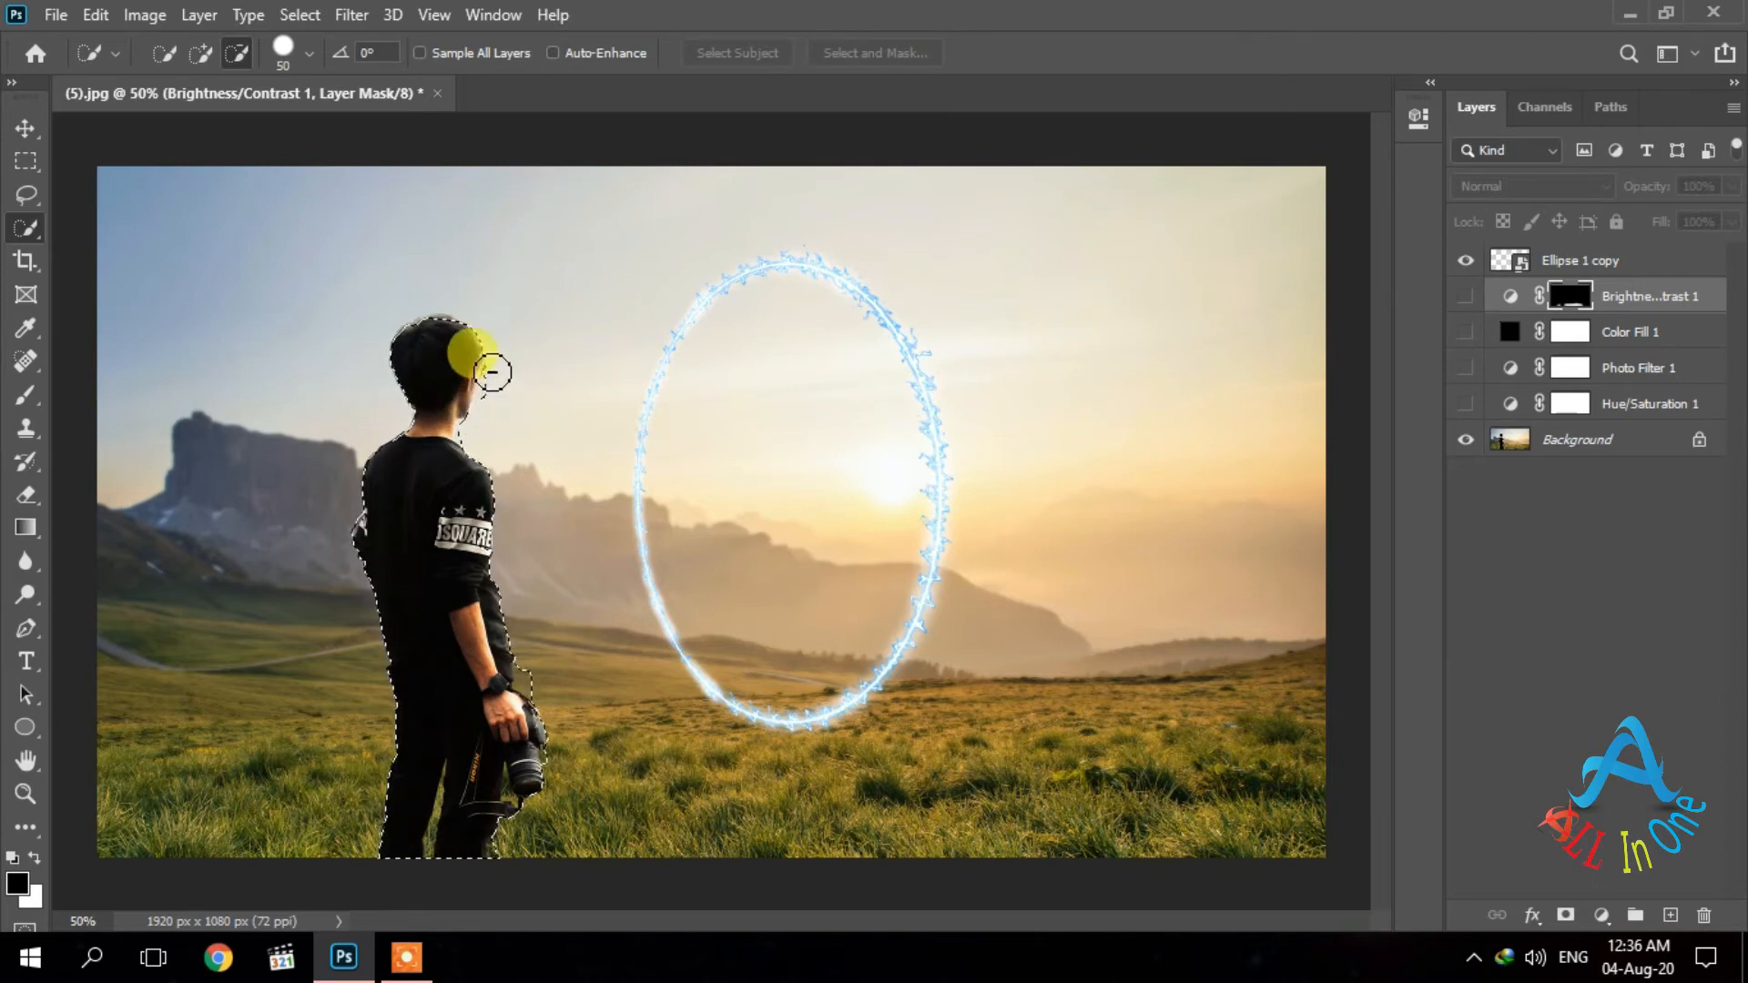
key("alt")
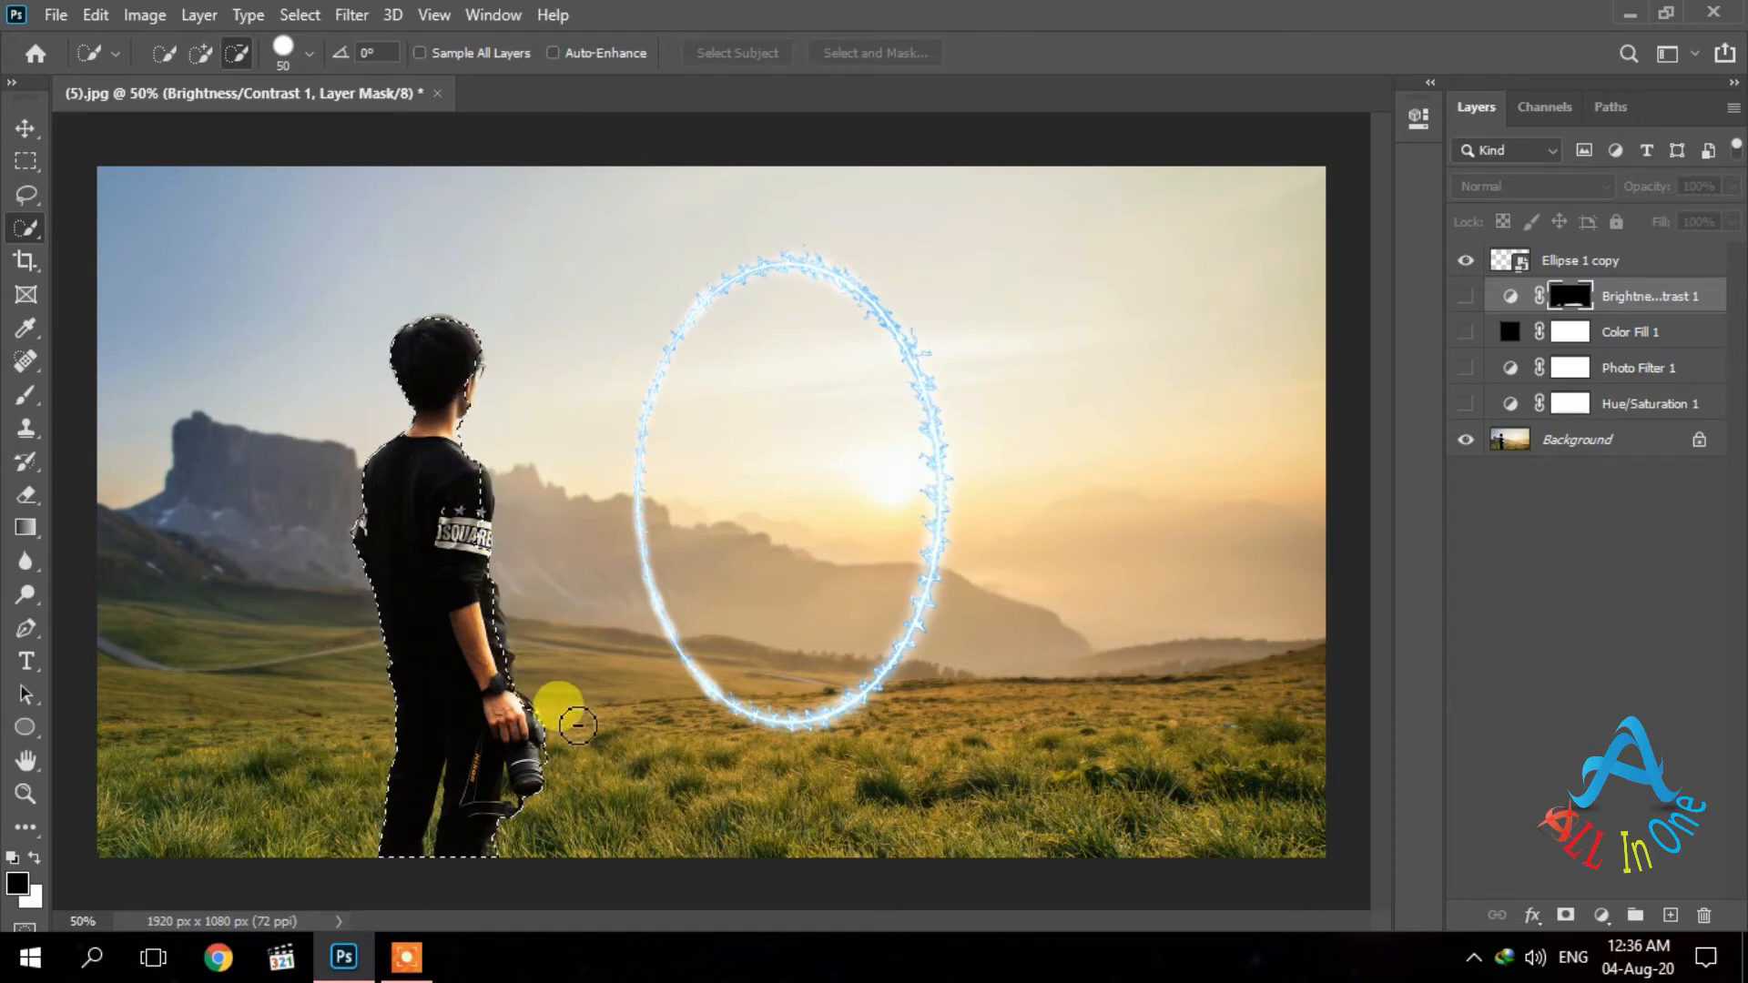
left_click_drag(487, 635, 489, 660)
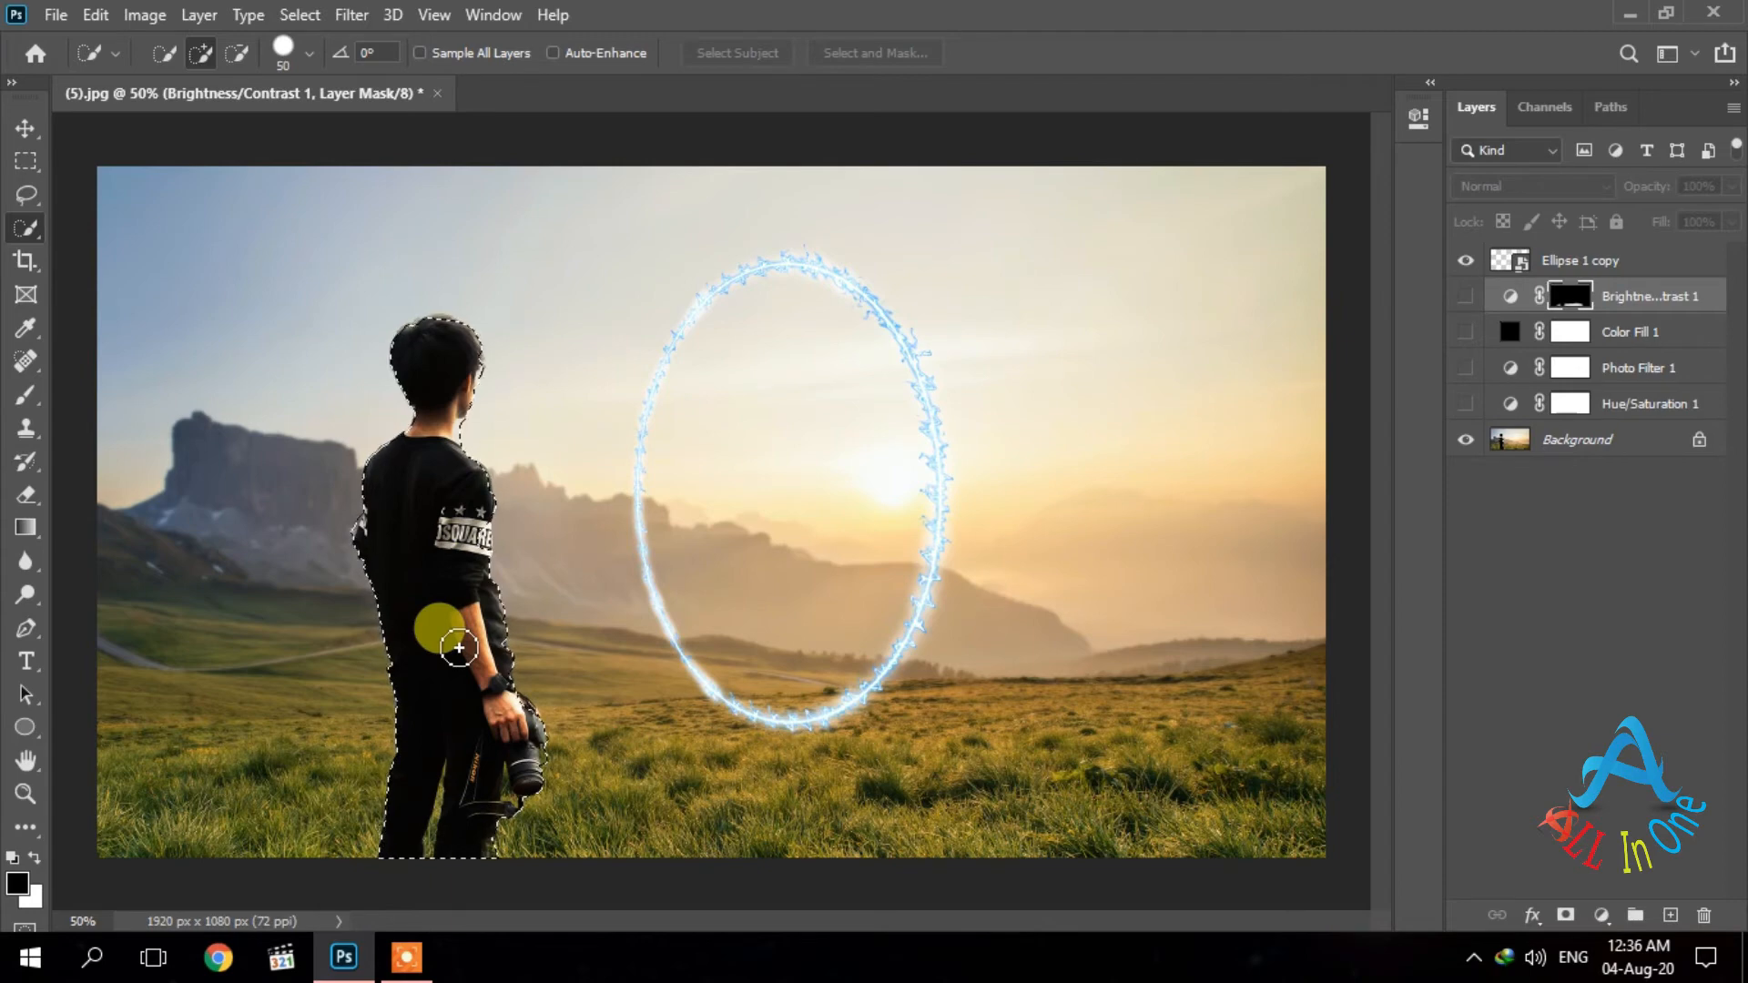
key("alt")
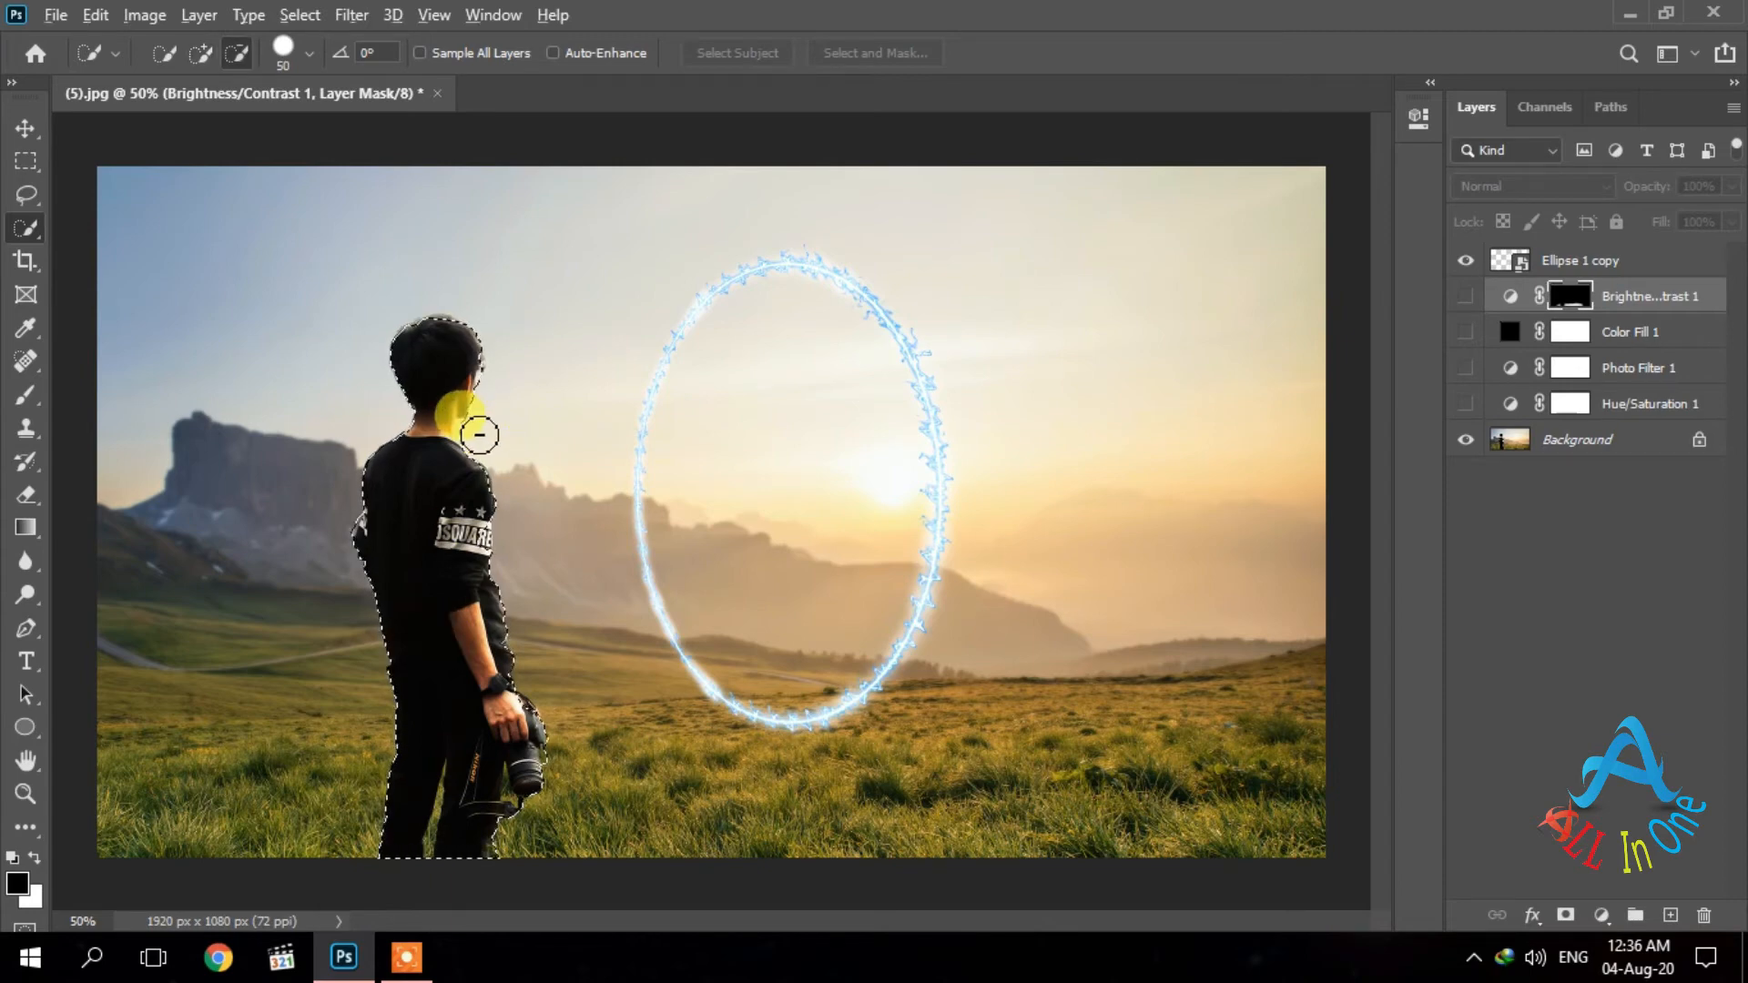
key("alt")
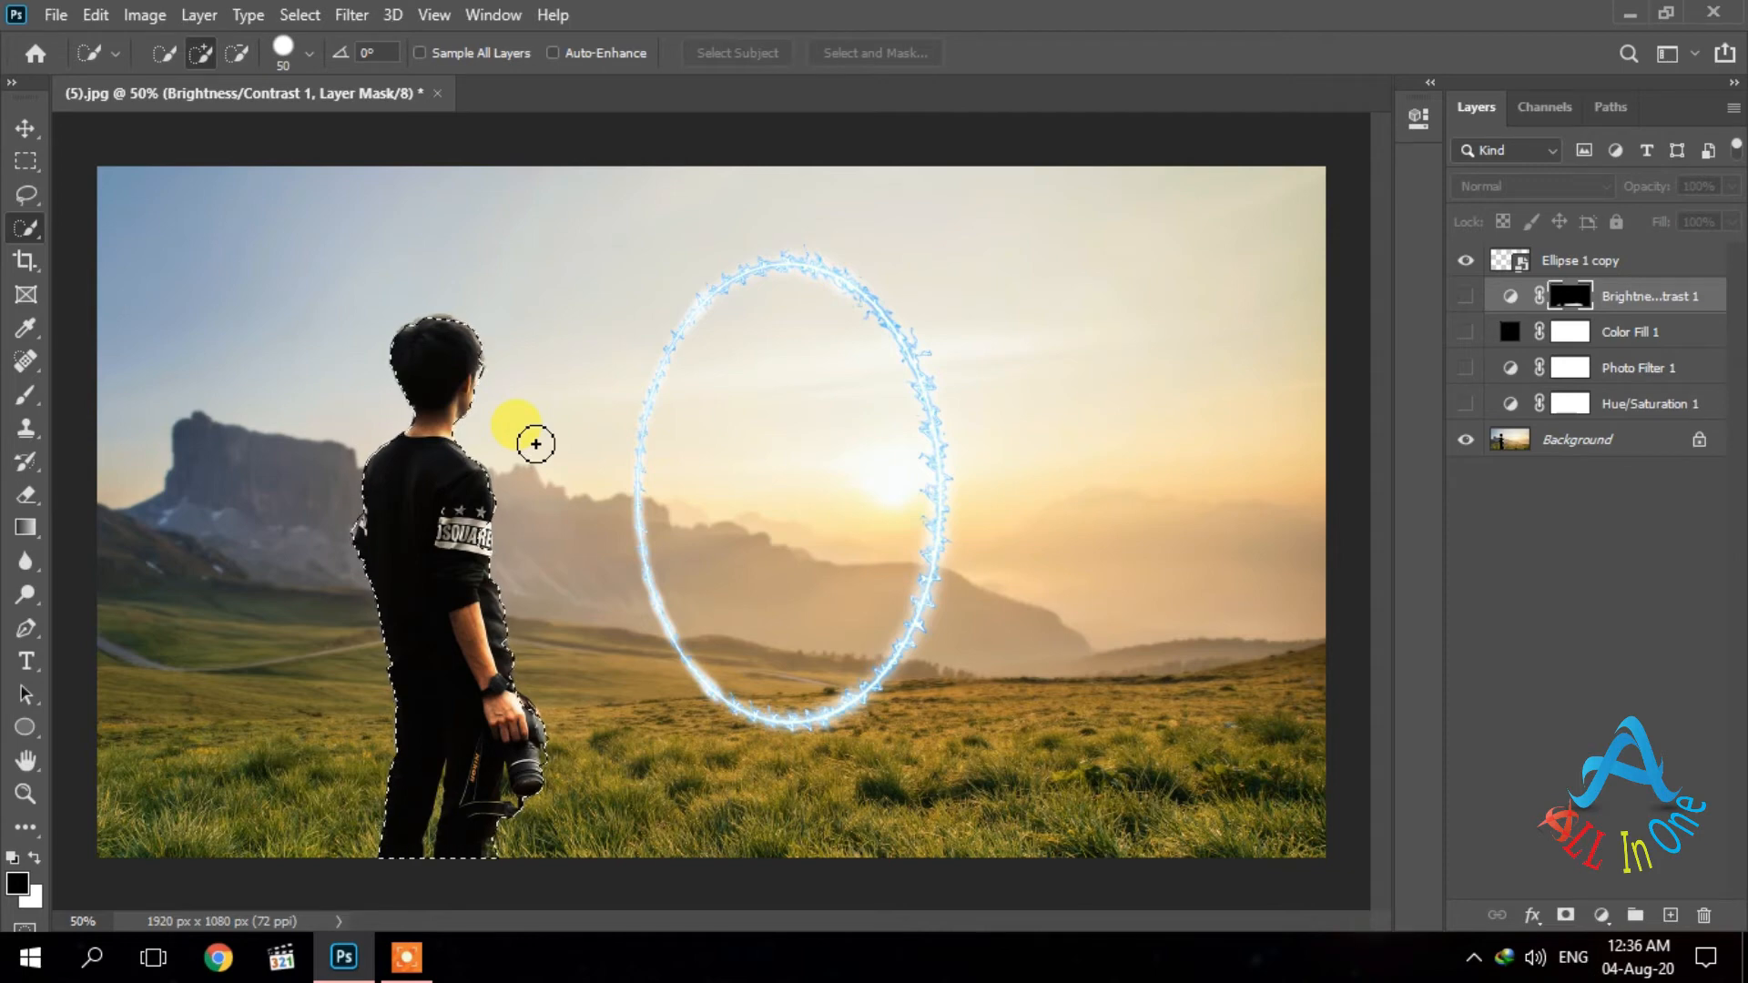
Show the Hue/Saturation 1, Photo Filter 1, Color Fill 1 and Brightness/Contrast 1 layers again.
left_click(1464, 405)
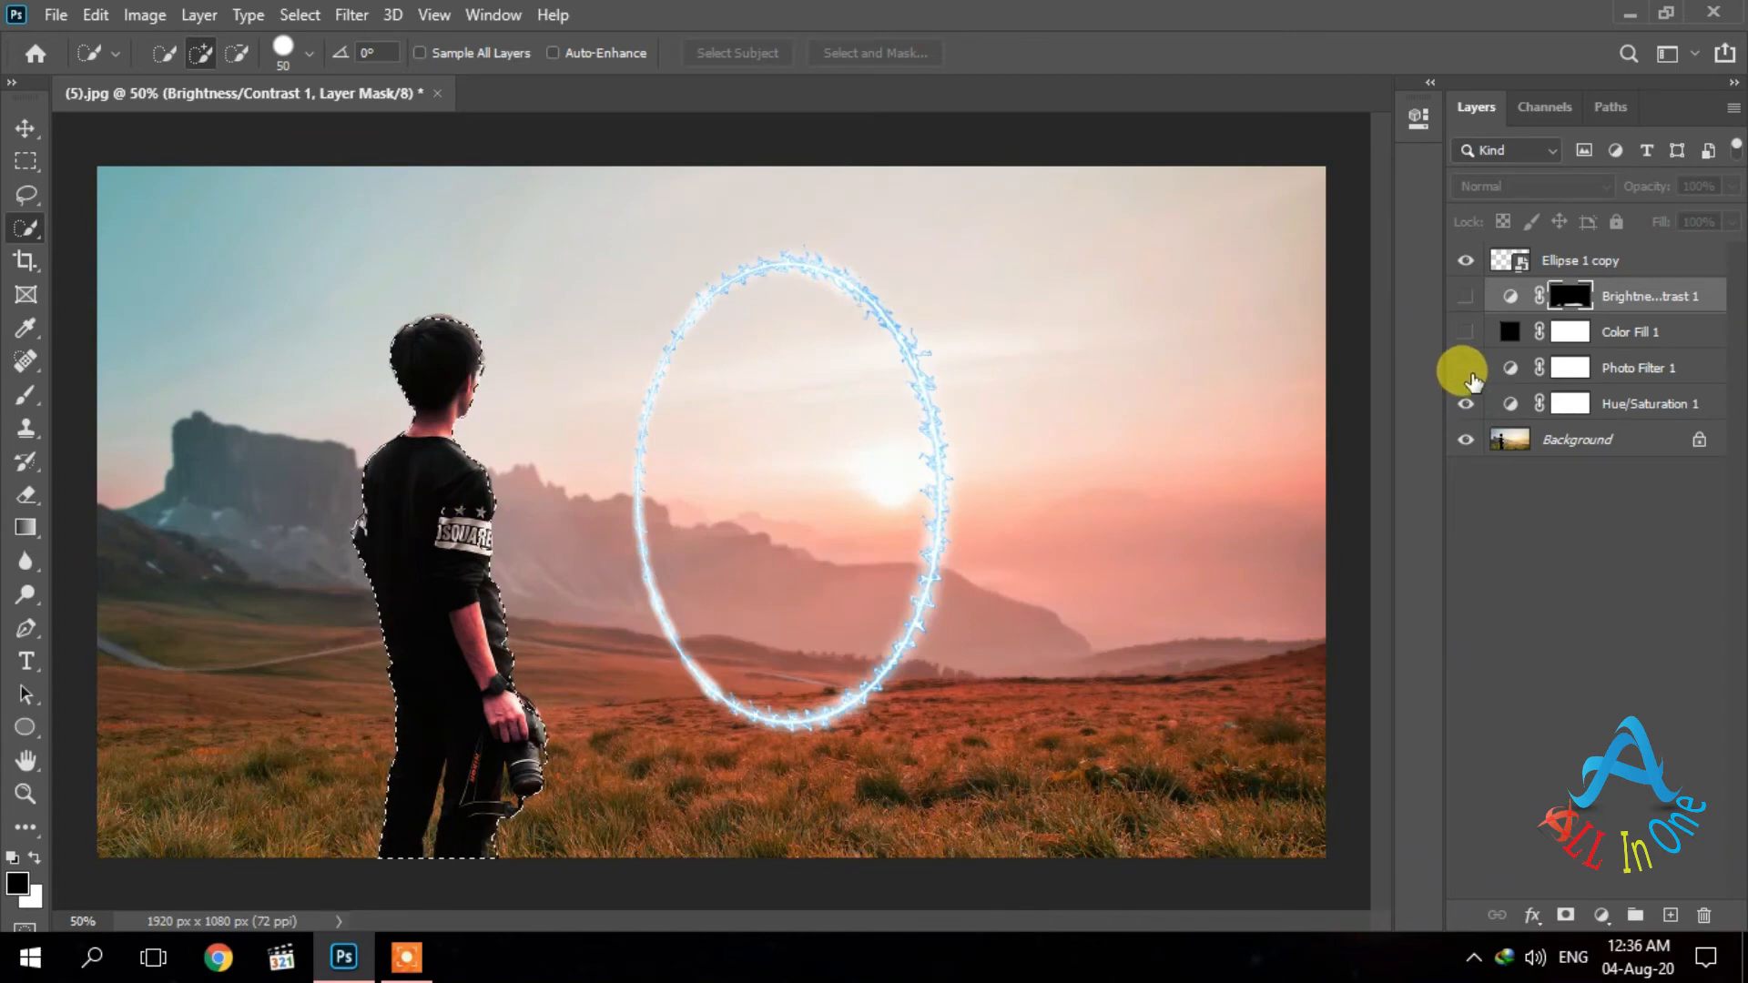
left_click(1465, 368)
left_click(1465, 331)
left_click(1465, 296)
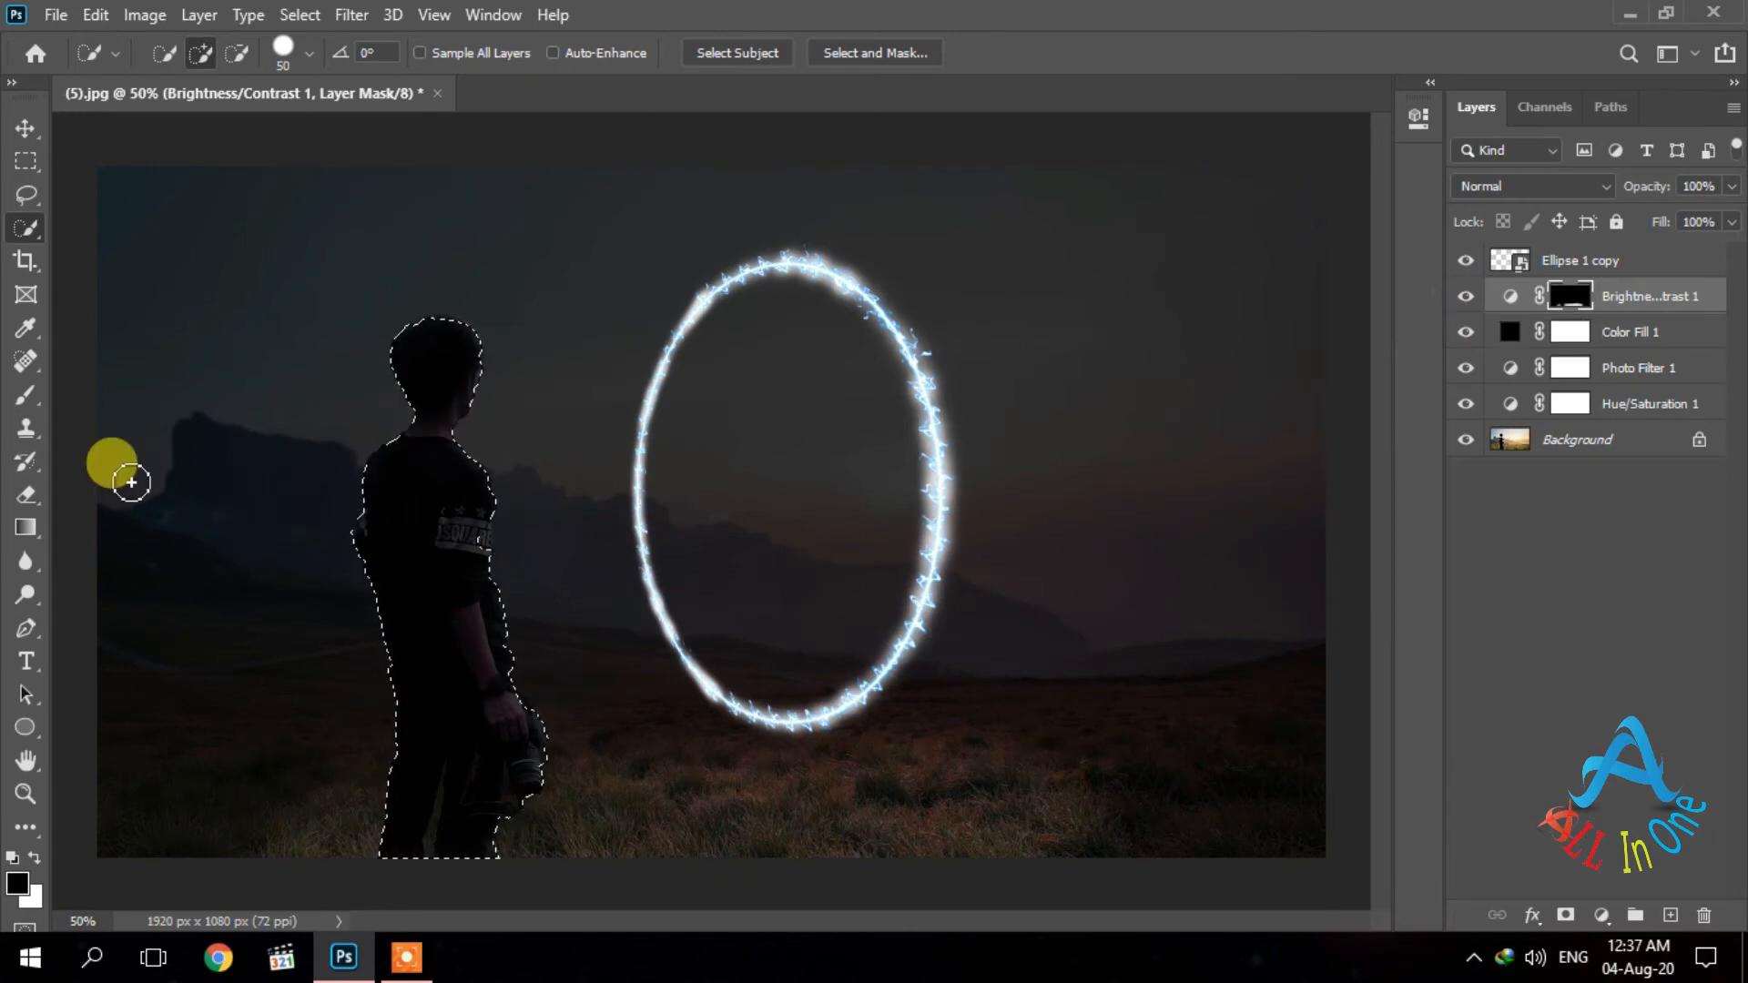
Switch to the Brush tool and set its size to 100 px for the Brightness/Contrast mask.
left_click(31, 397)
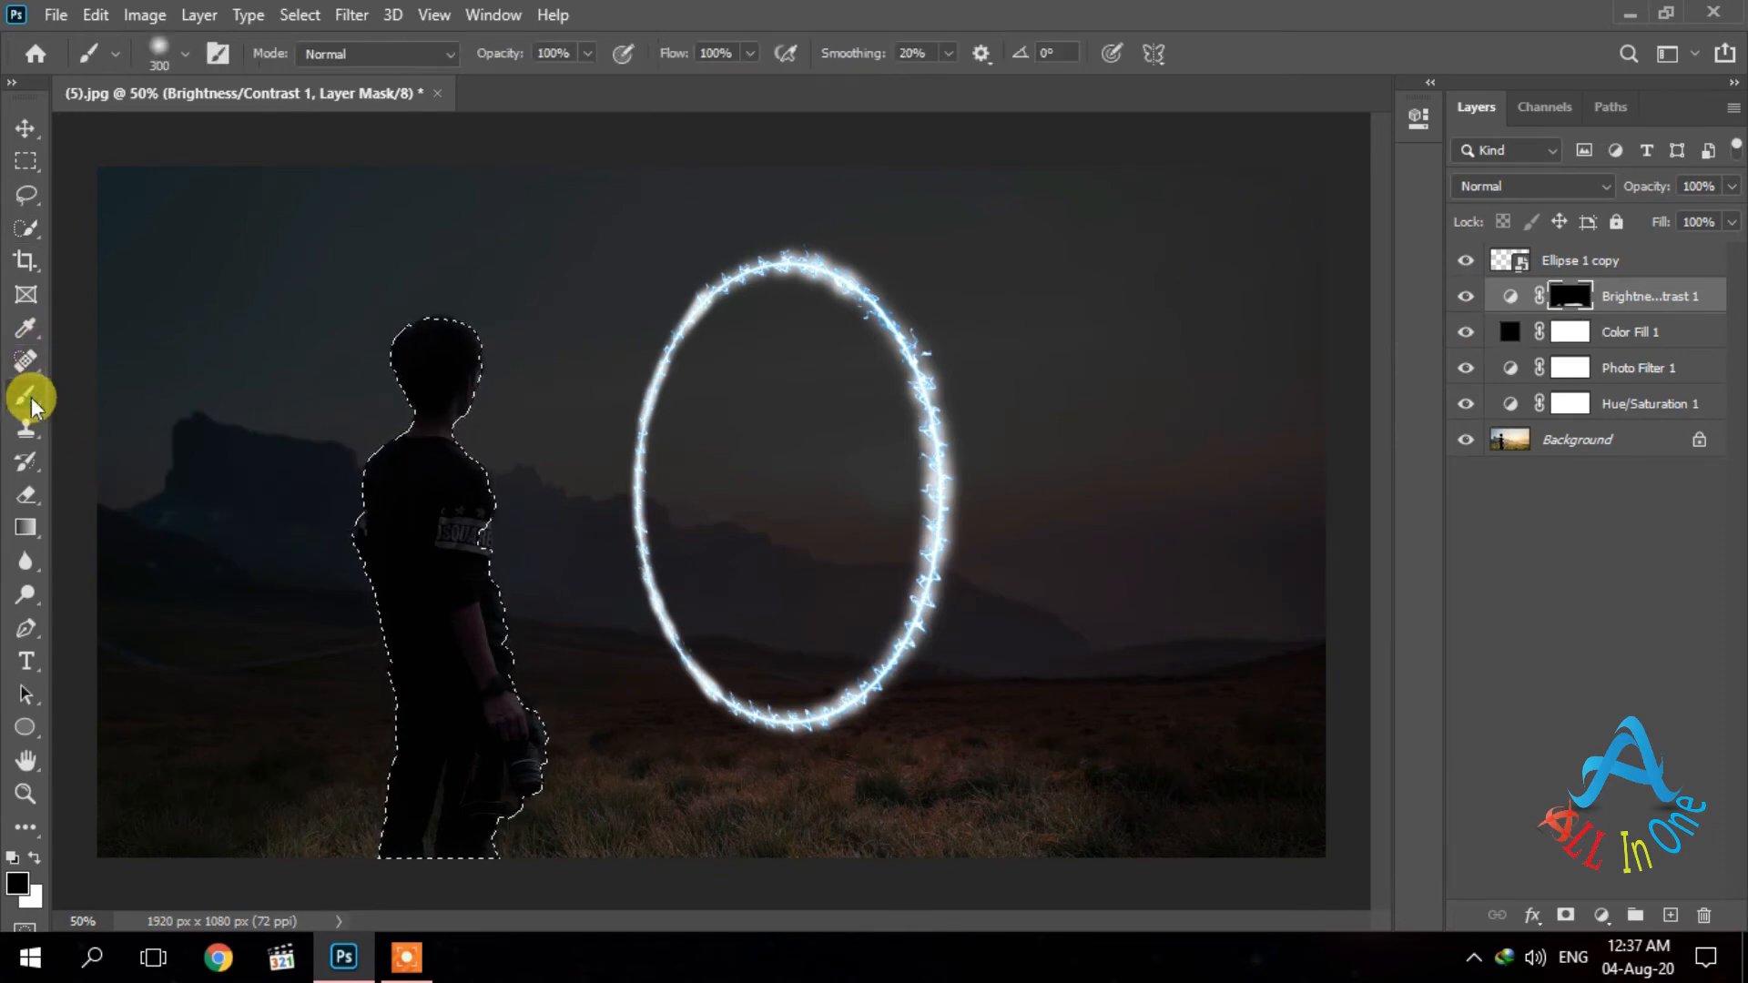
left_click(187, 61)
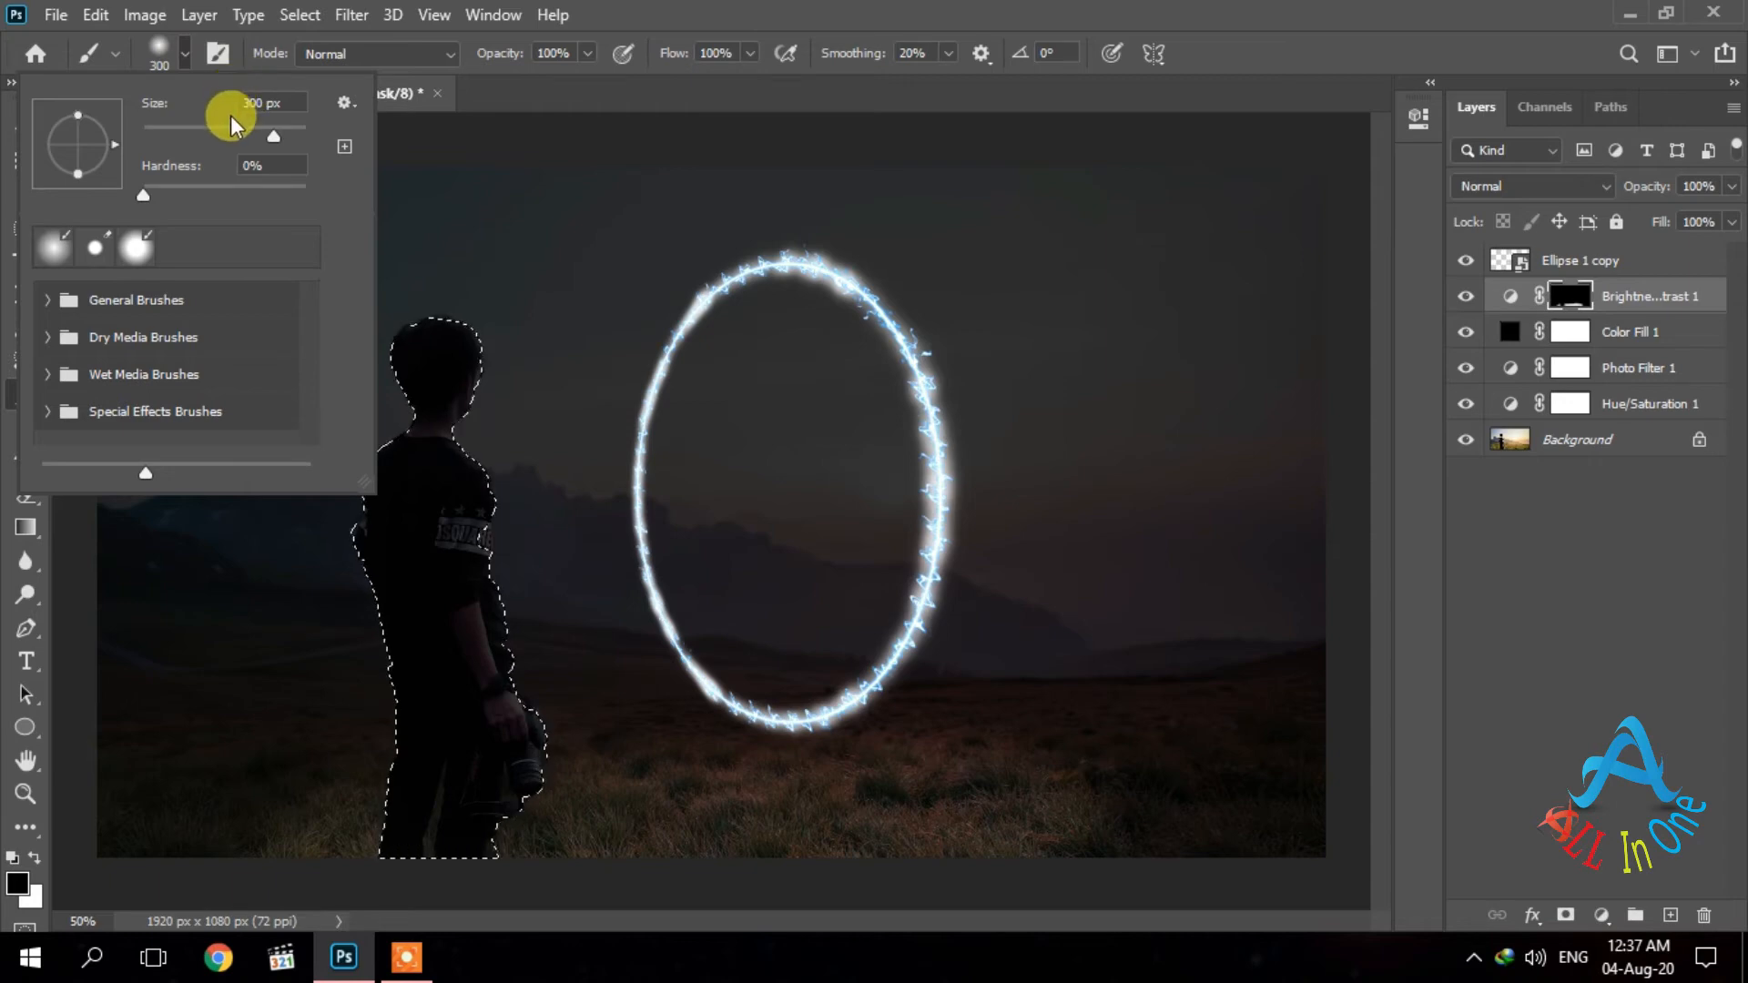
left_click_drag(221, 135, 193, 133)
key("Up")
key("Up")
key("Up")
key("Up")
key("Up")
key("Up")
key("Up")
key("Up")
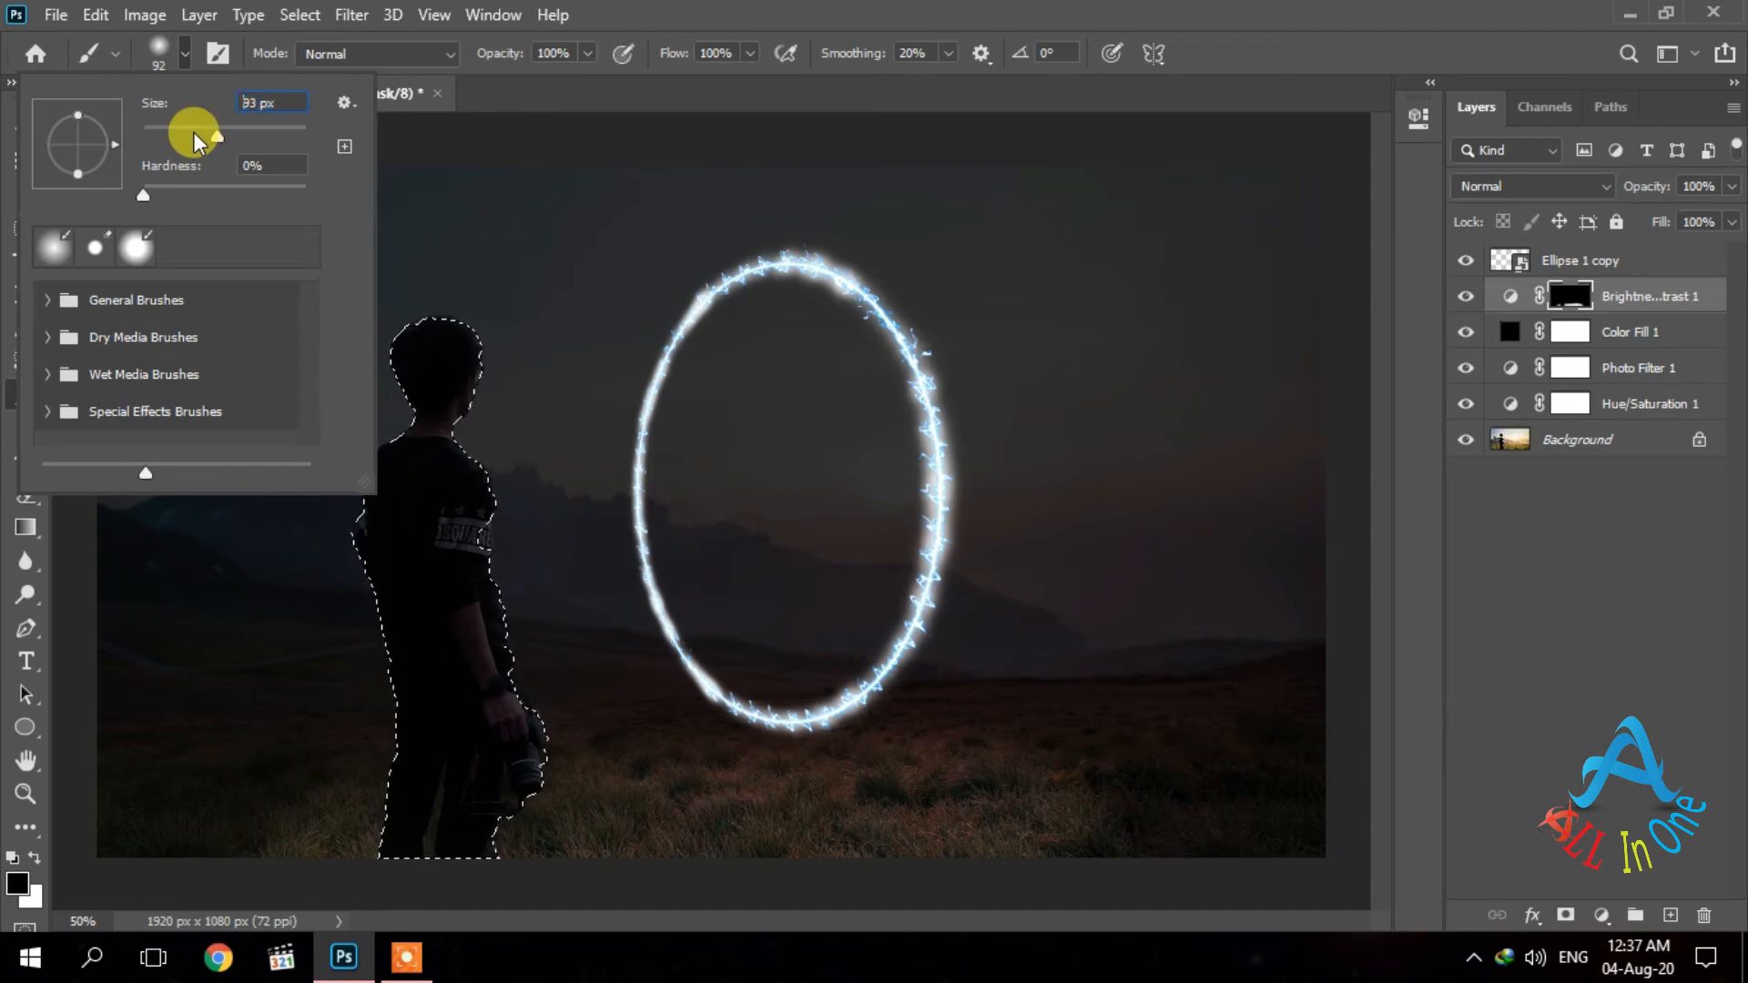
key("Up")
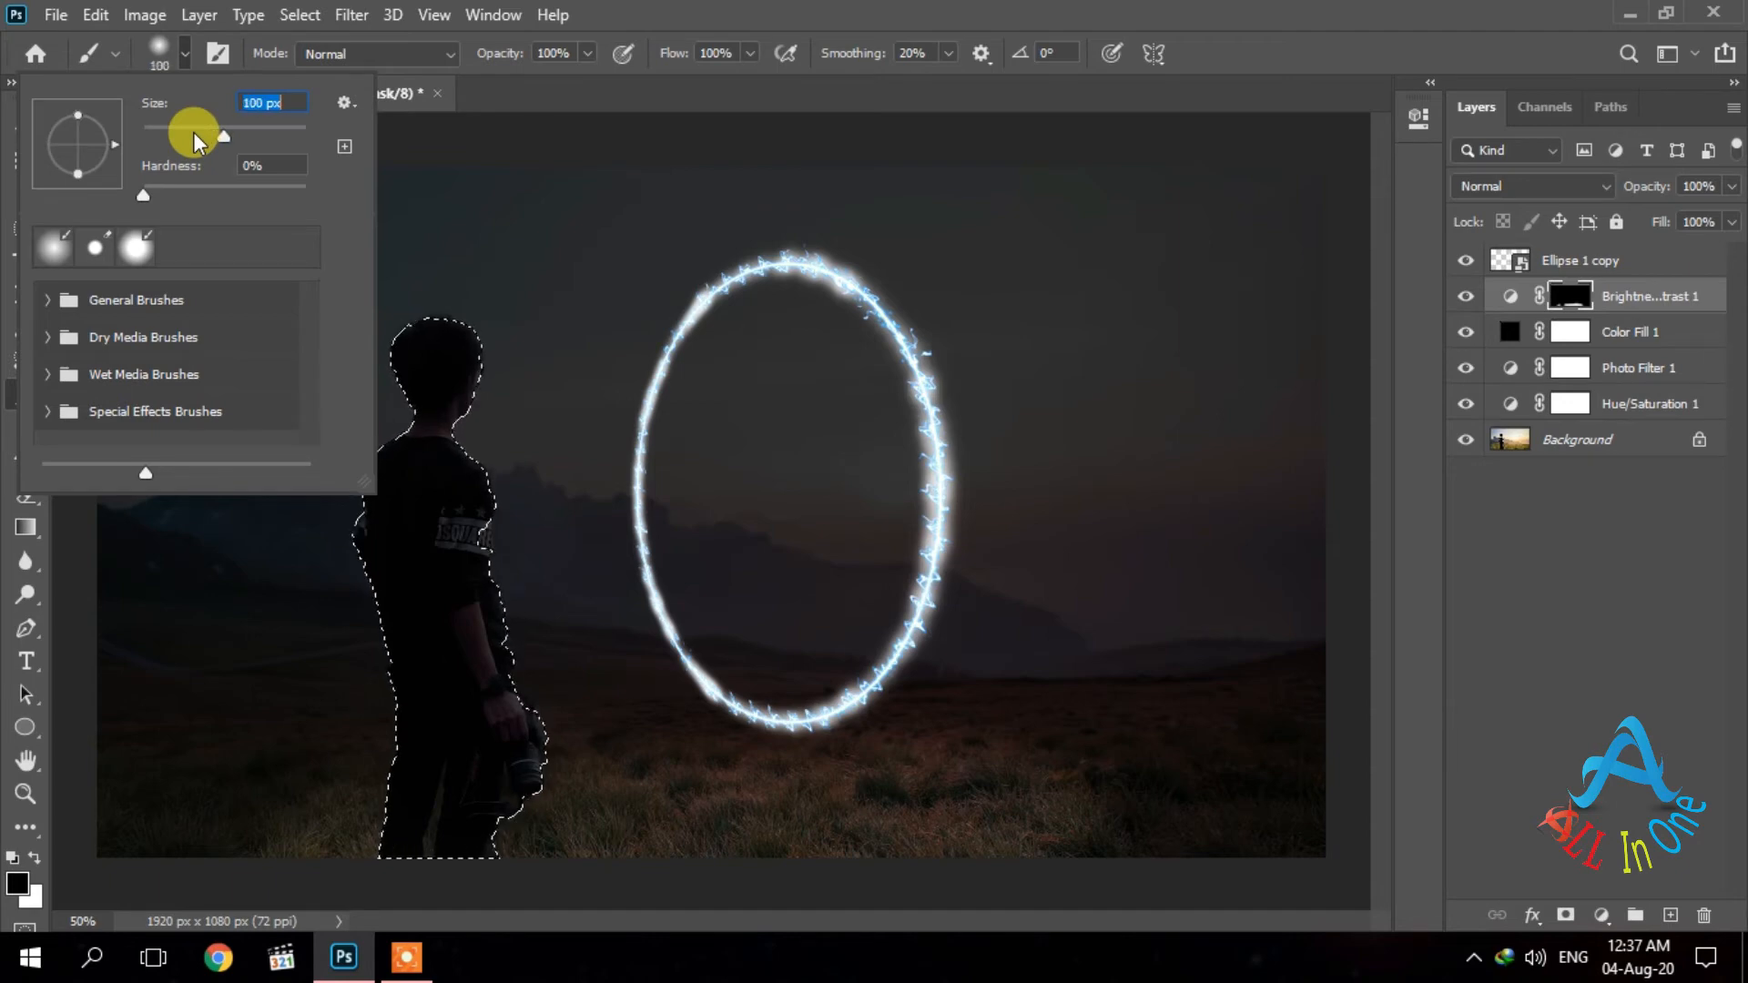
left_click(553, 15)
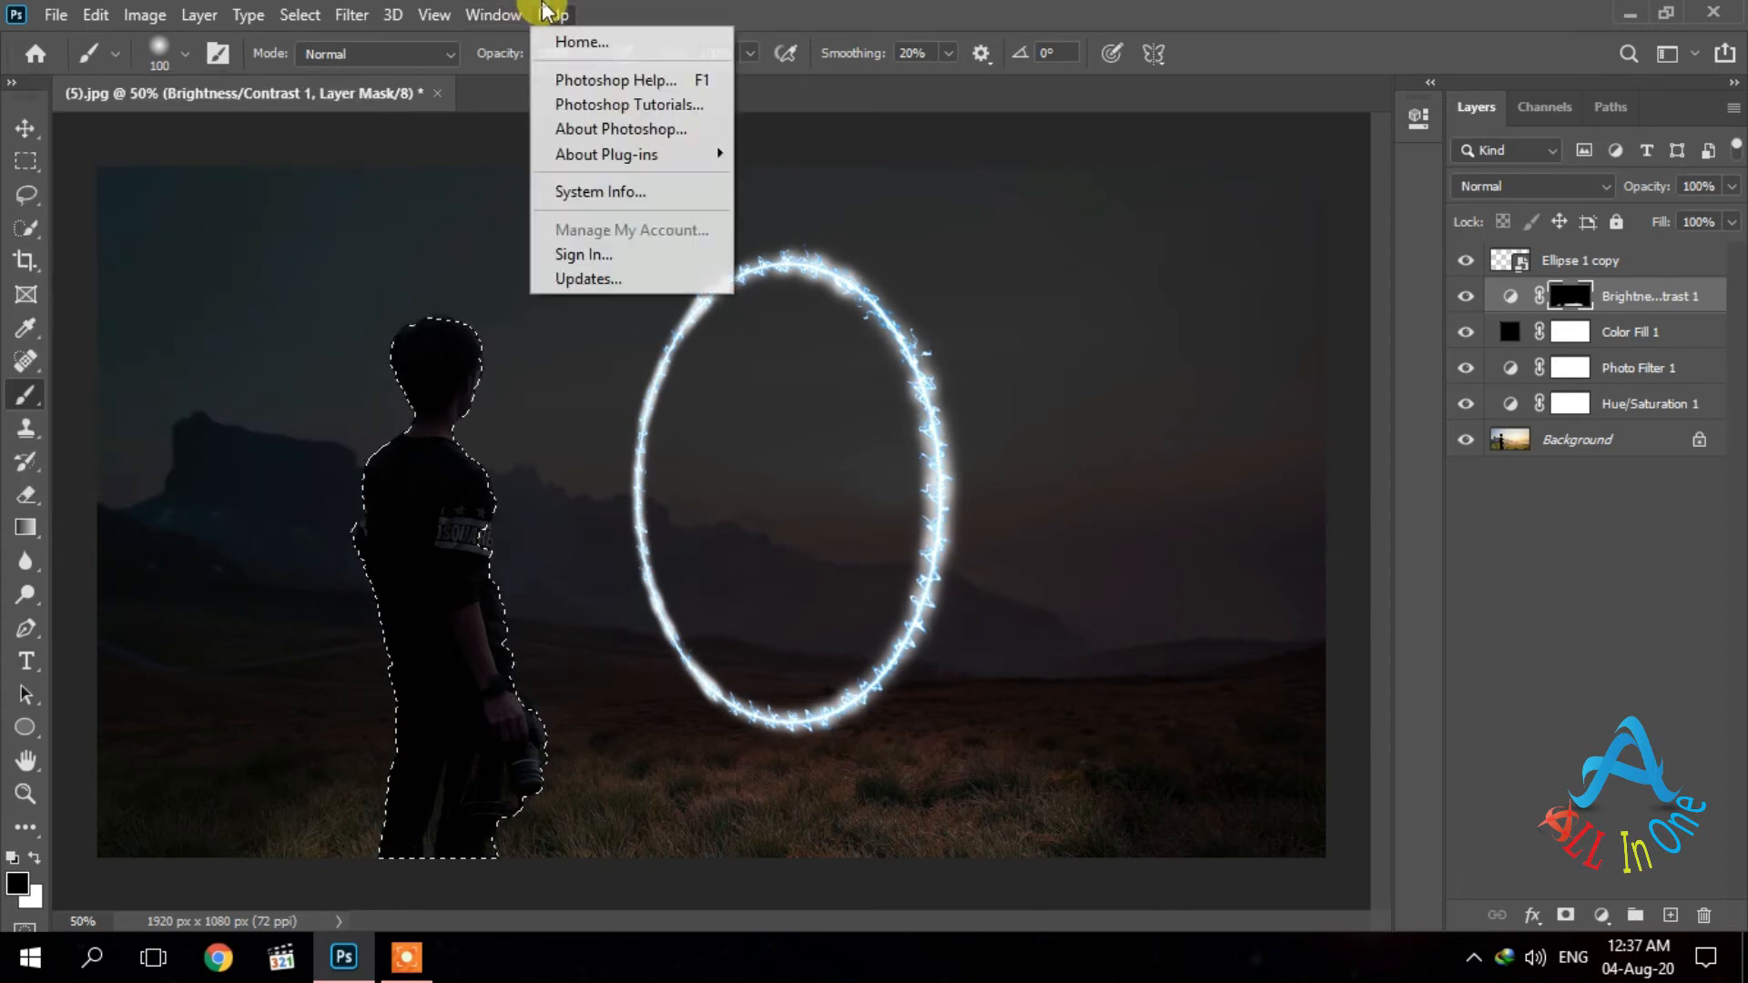
left_click(728, 9)
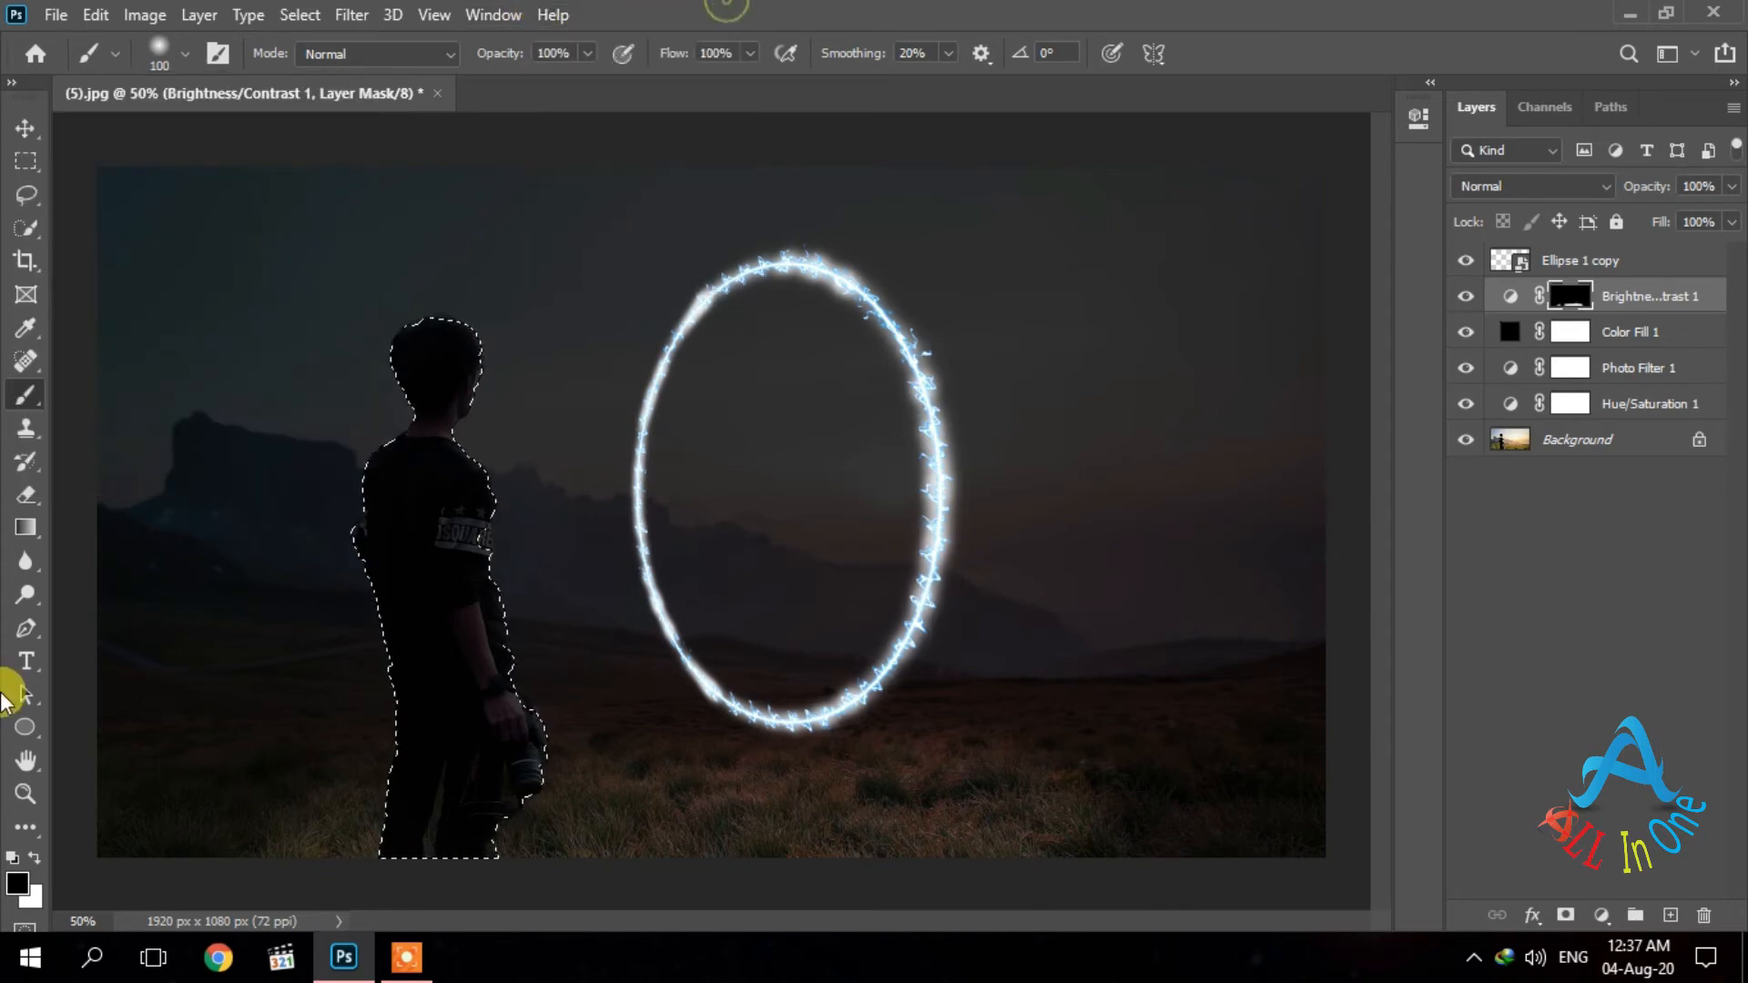
Paint white over the man's ellipse-facing side on the Brightness/Contrast 1 mask and compare the image with that layer hidden and shown.
left_click(33, 858)
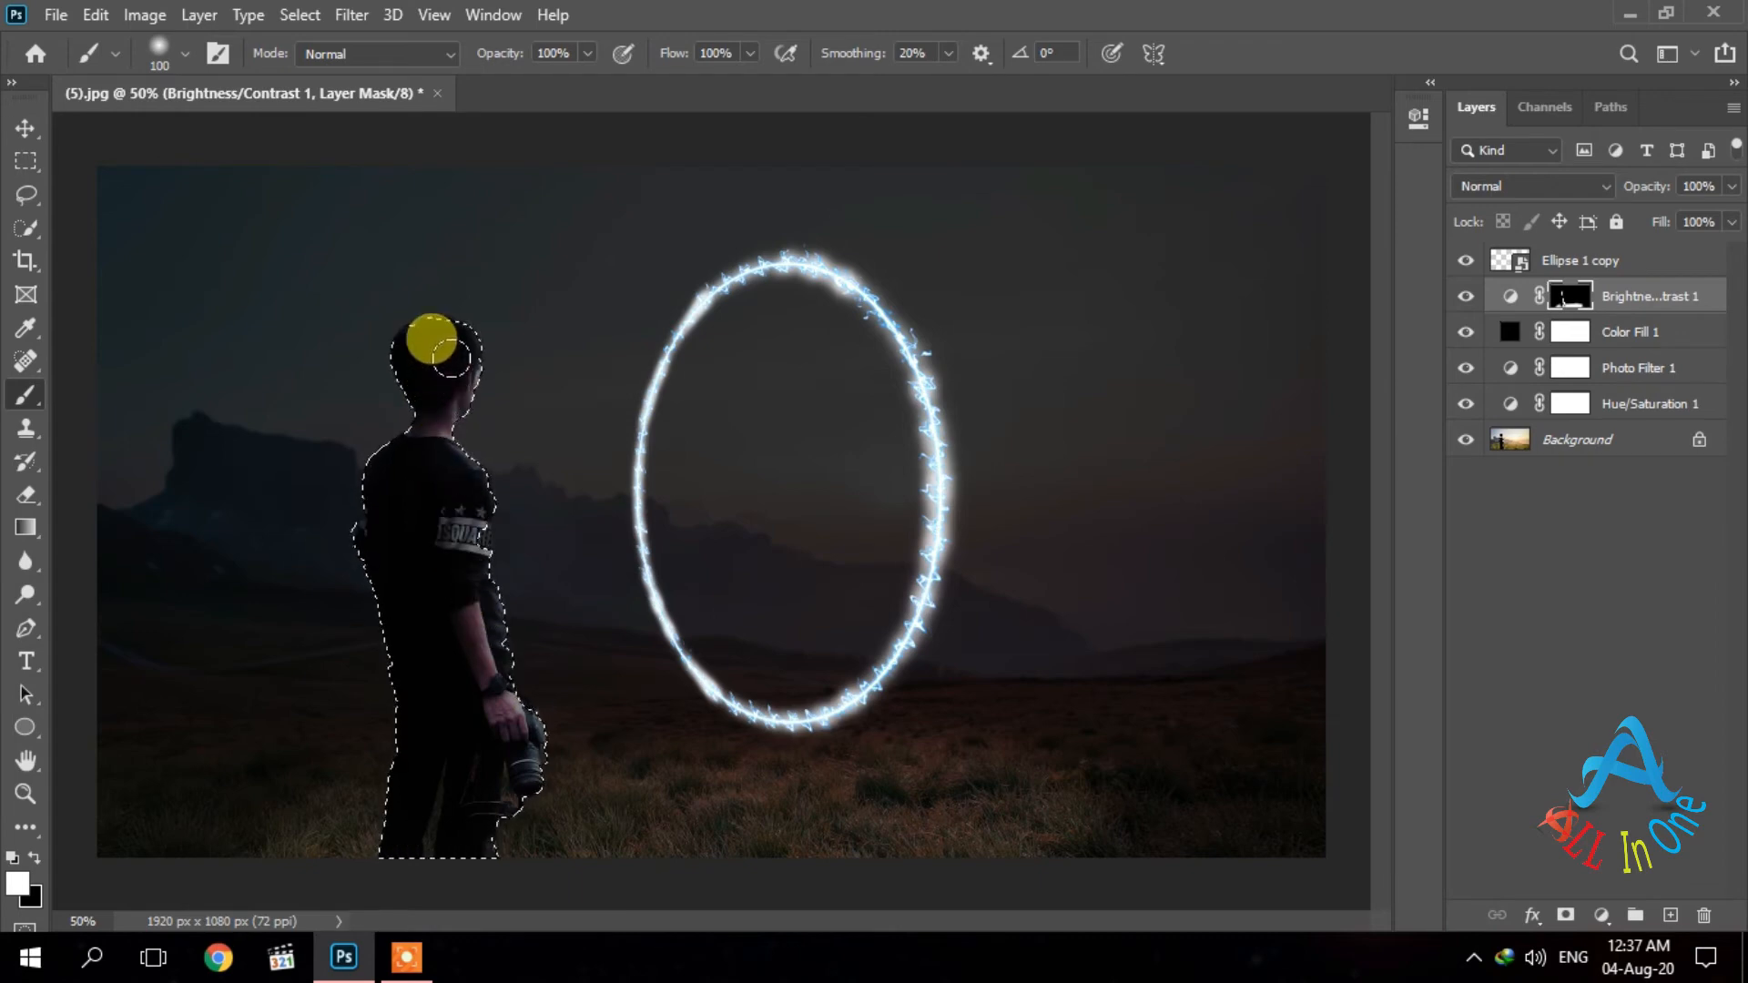
left_click(1465, 298)
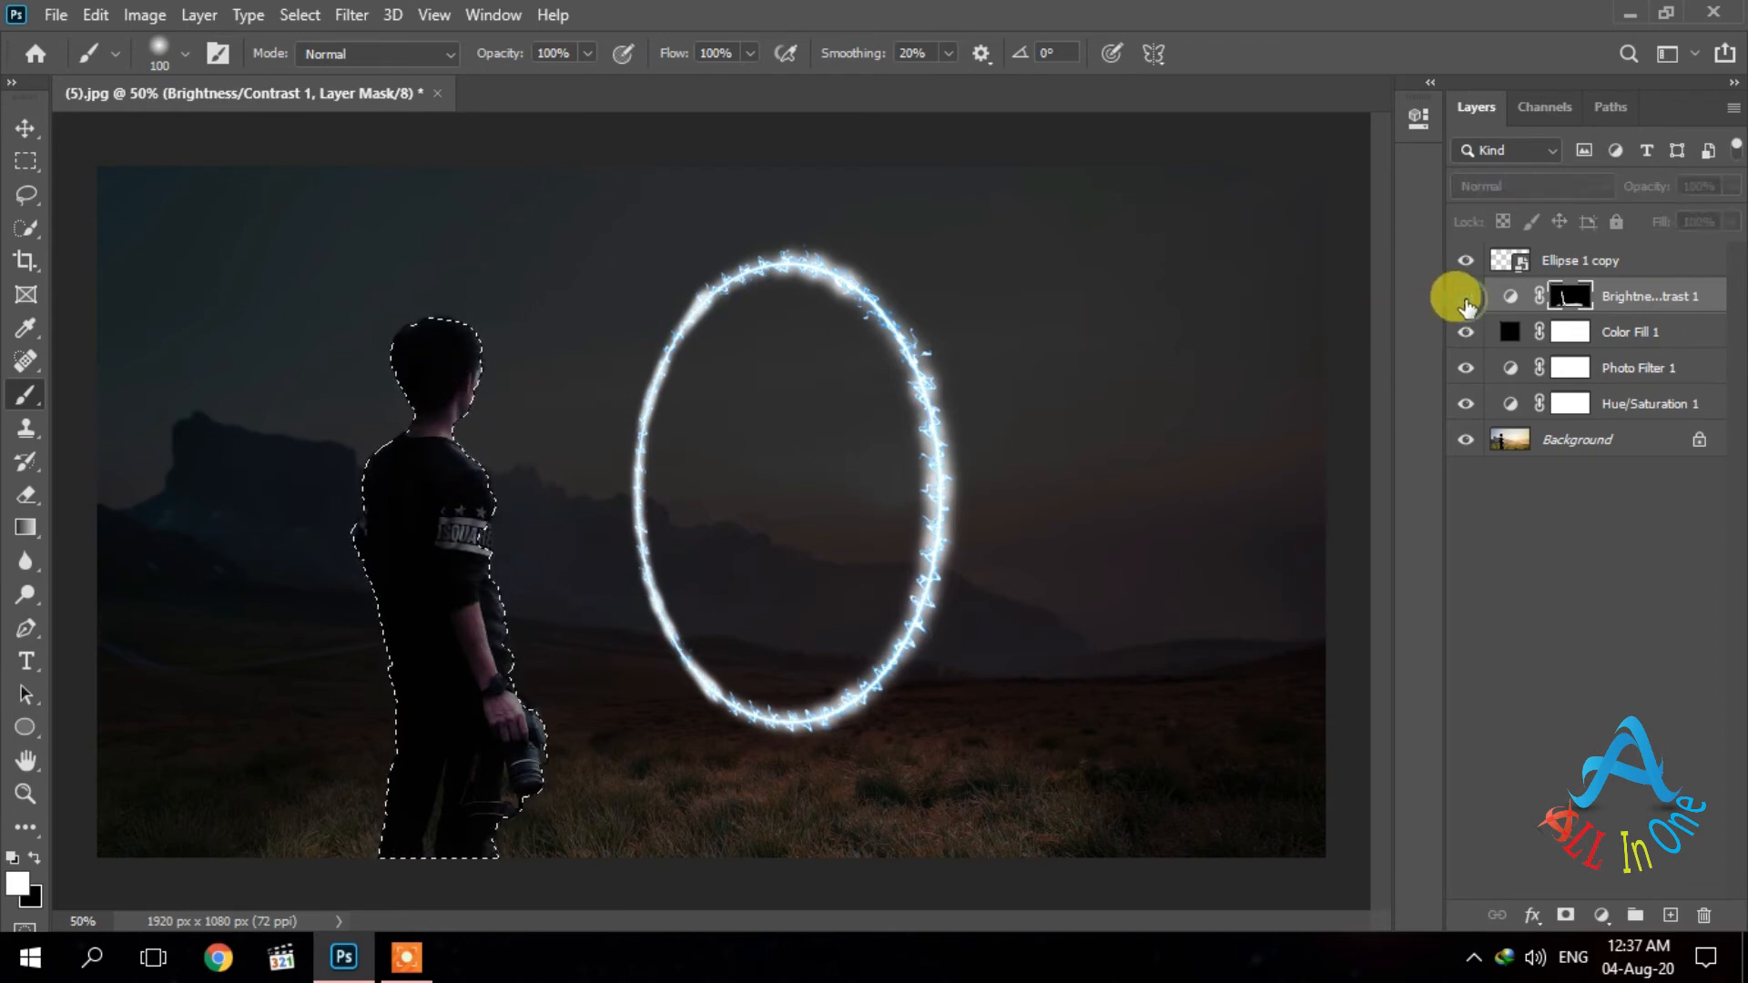
left_click(1465, 299)
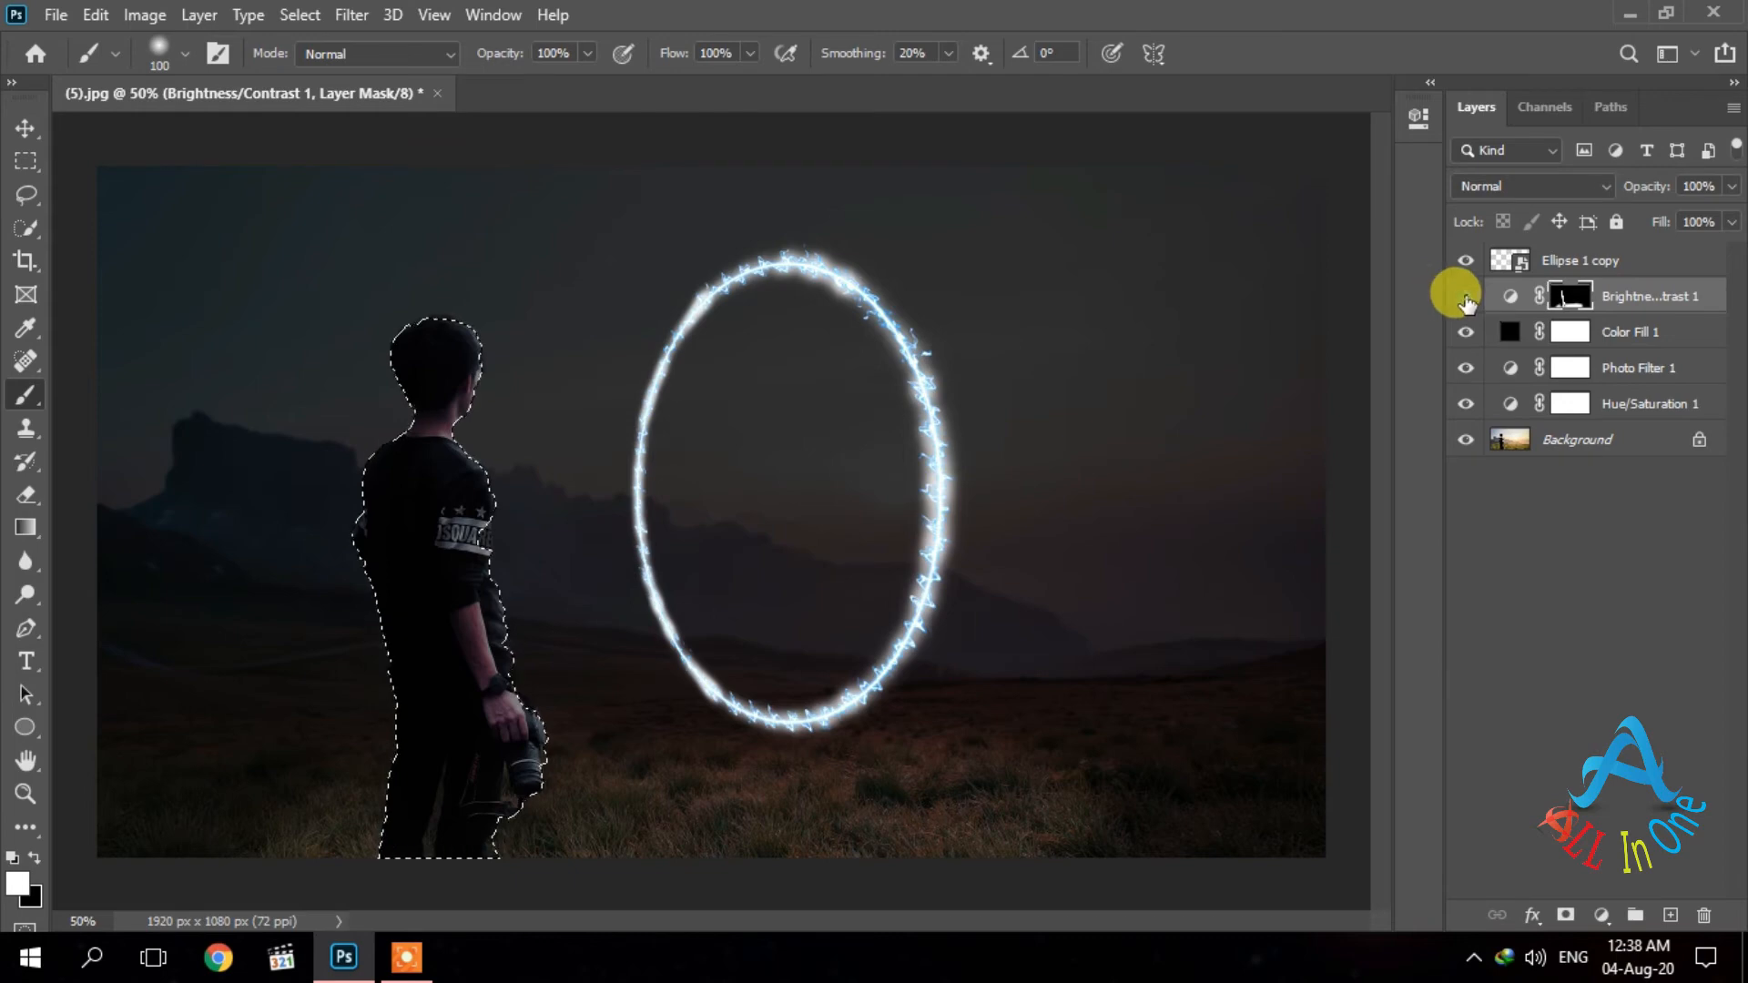
left_click(1465, 297)
left_click(1465, 297)
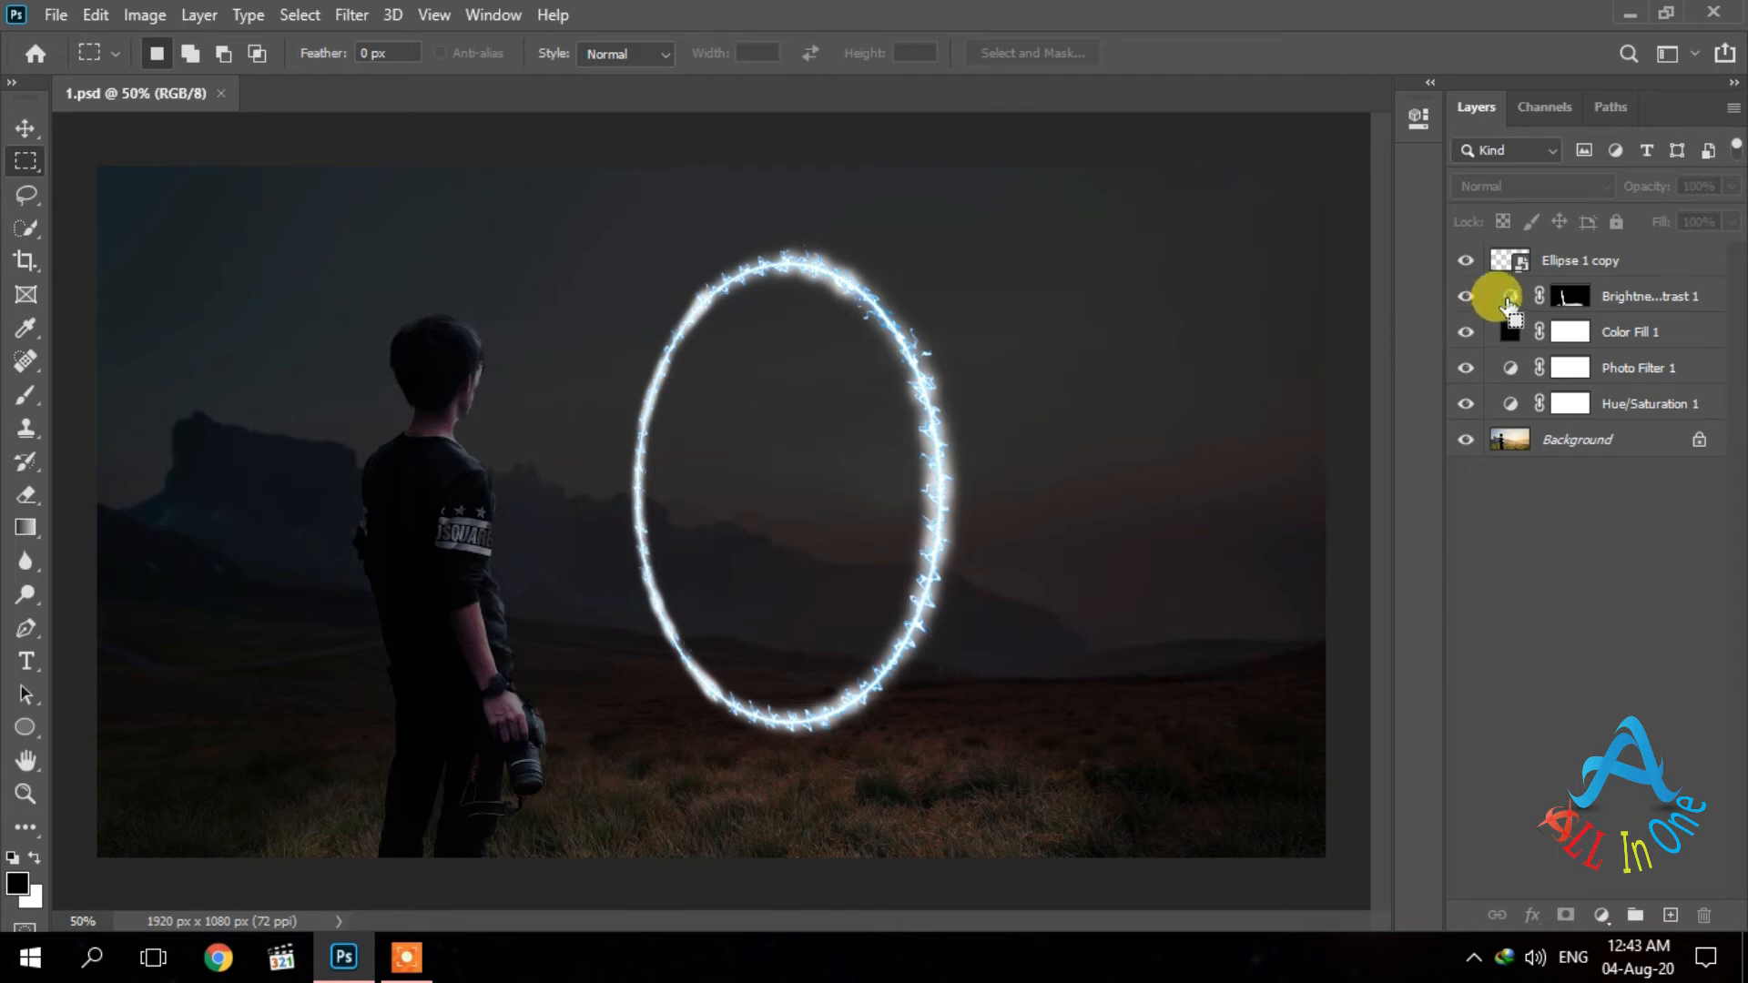
Load the Brightness/Contrast 1 mask as a selection and add a Gradient Map adjustment layer limited to it.
left_click(1507, 301, "ctrl")
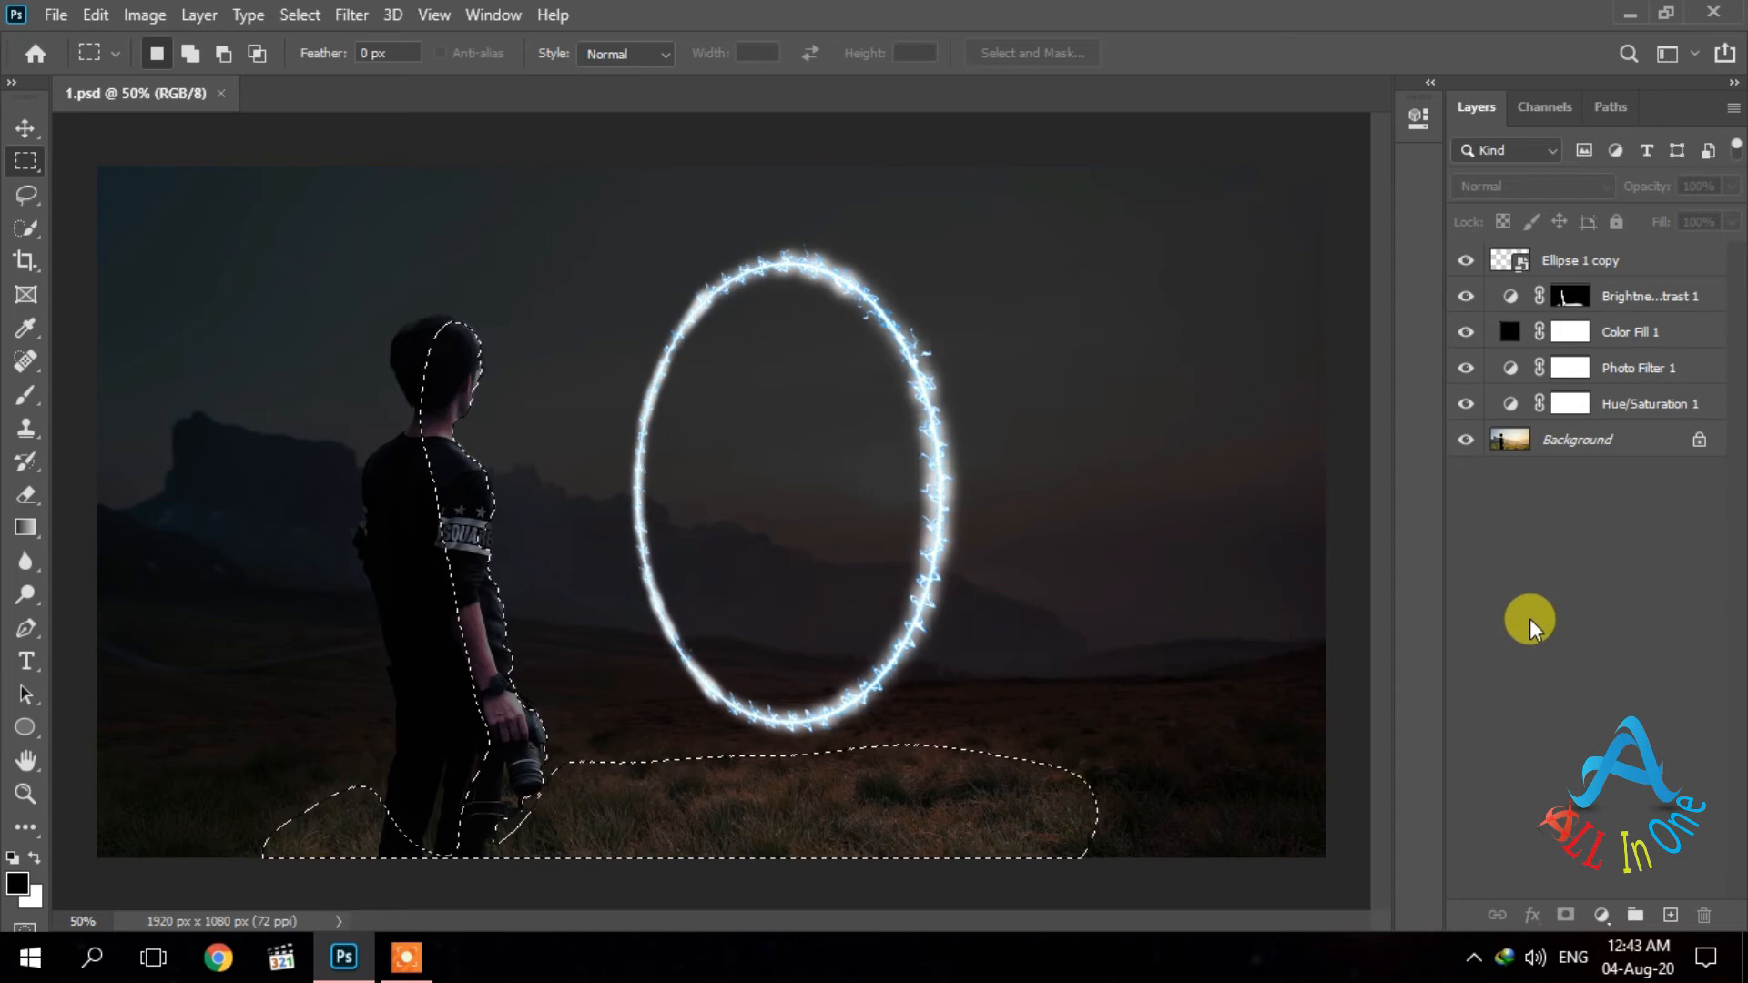
left_click(1598, 908)
left_click(1599, 877)
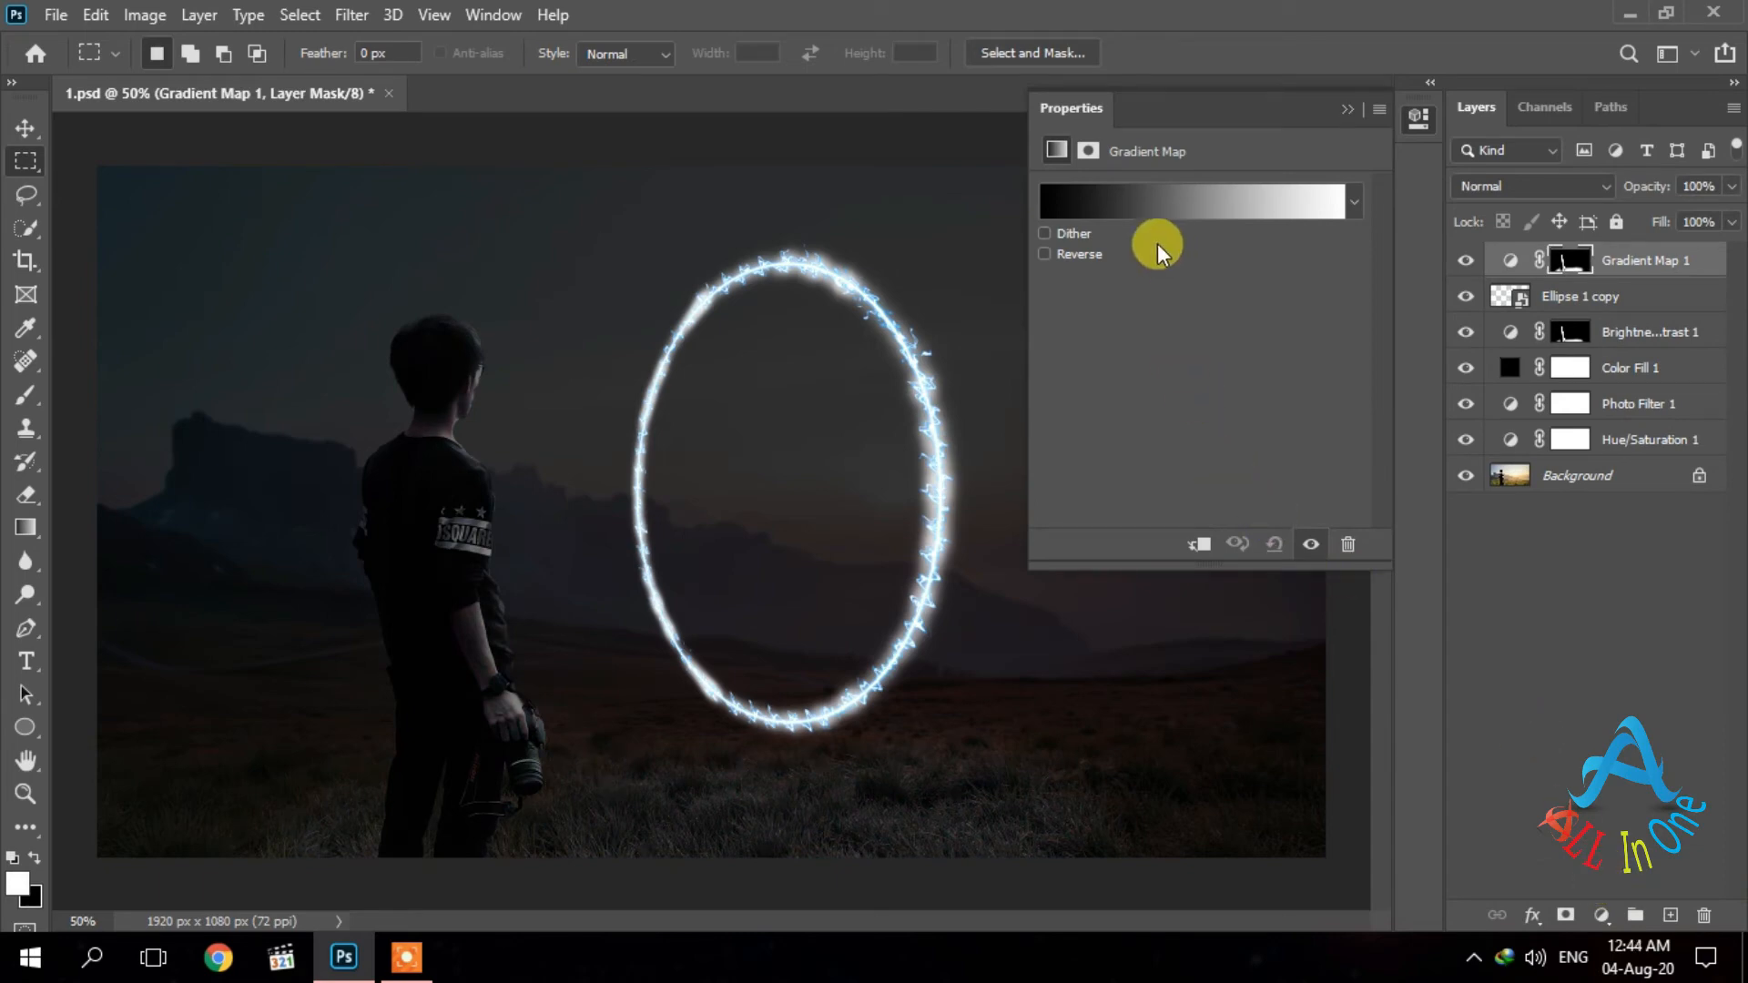
Edit the gradient map's gradient and confirm black (000000) for the color stop at location 0%.
left_click(1131, 216)
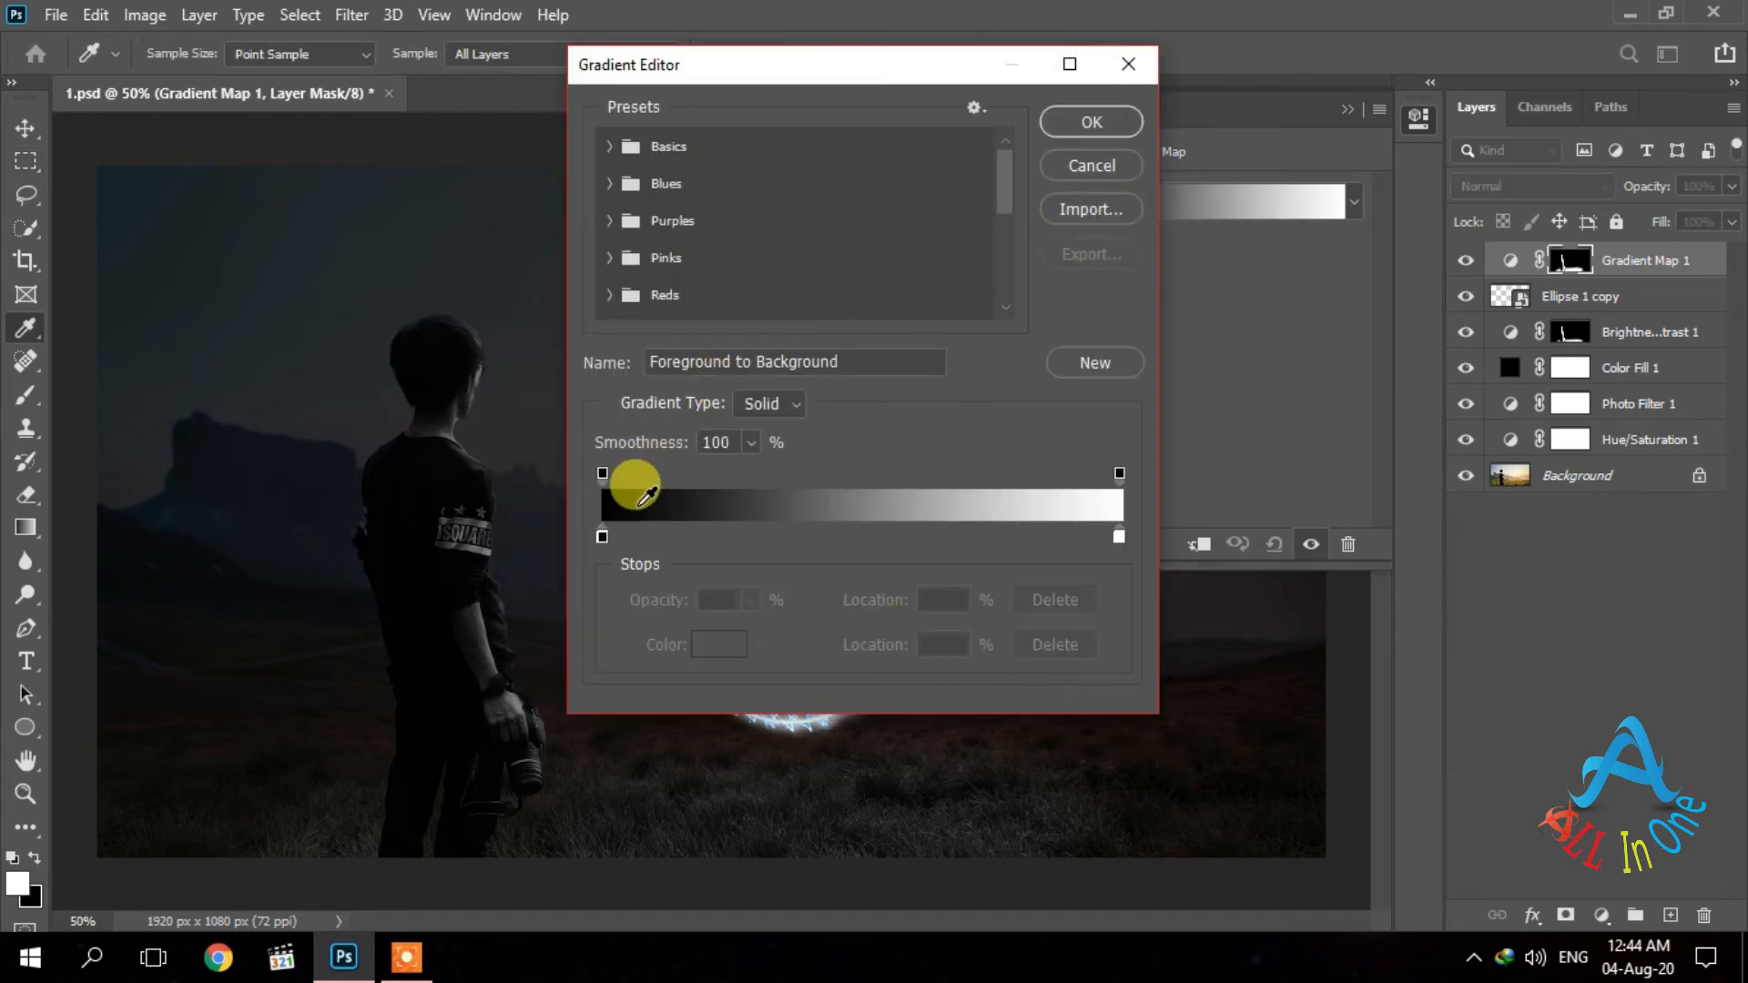
left_click(602, 537)
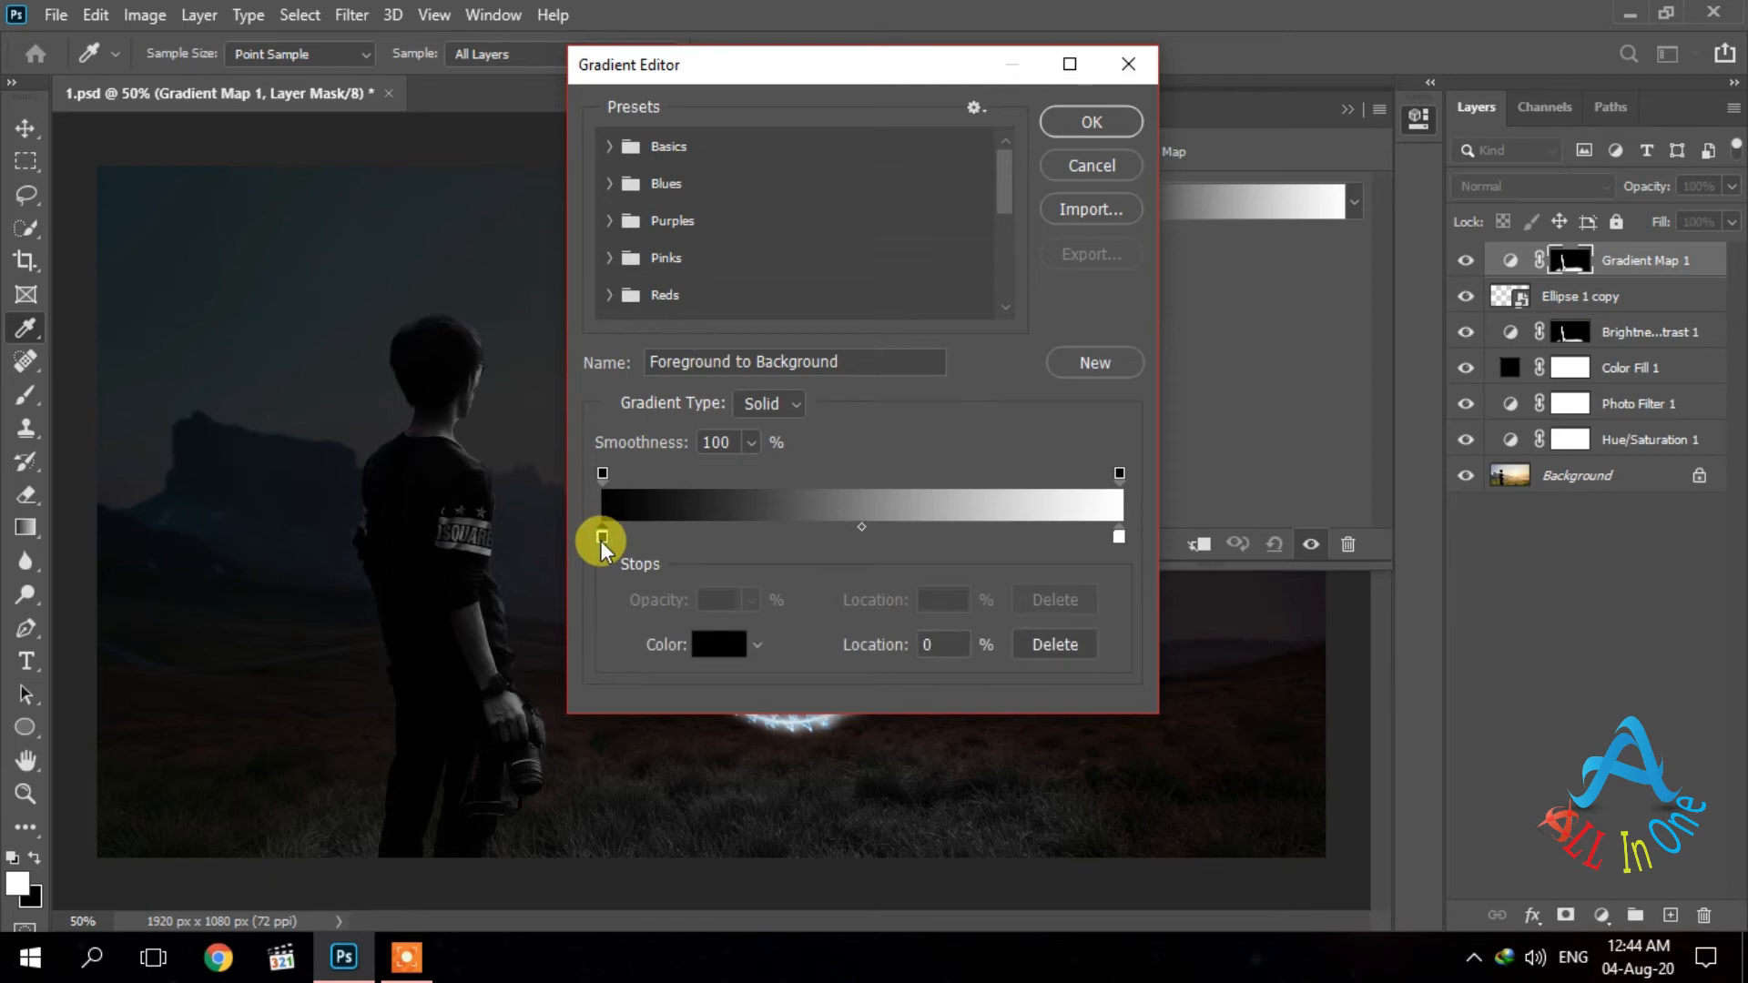
left_click(724, 643)
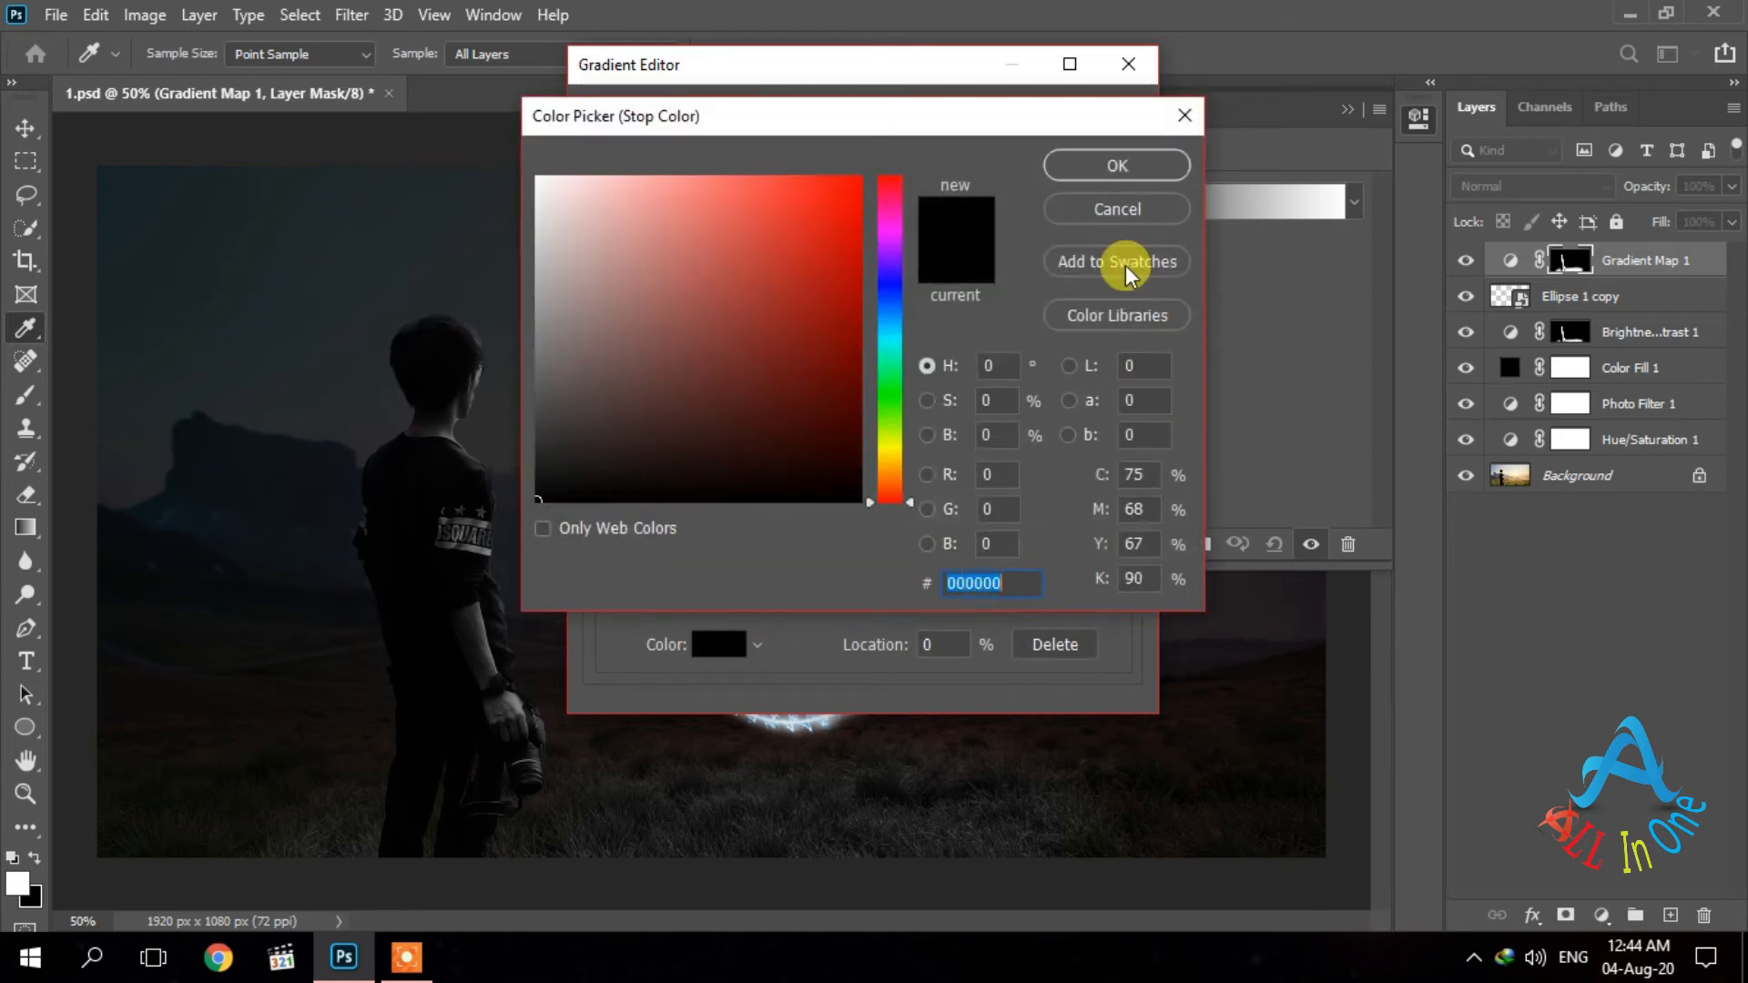
left_click(1112, 167)
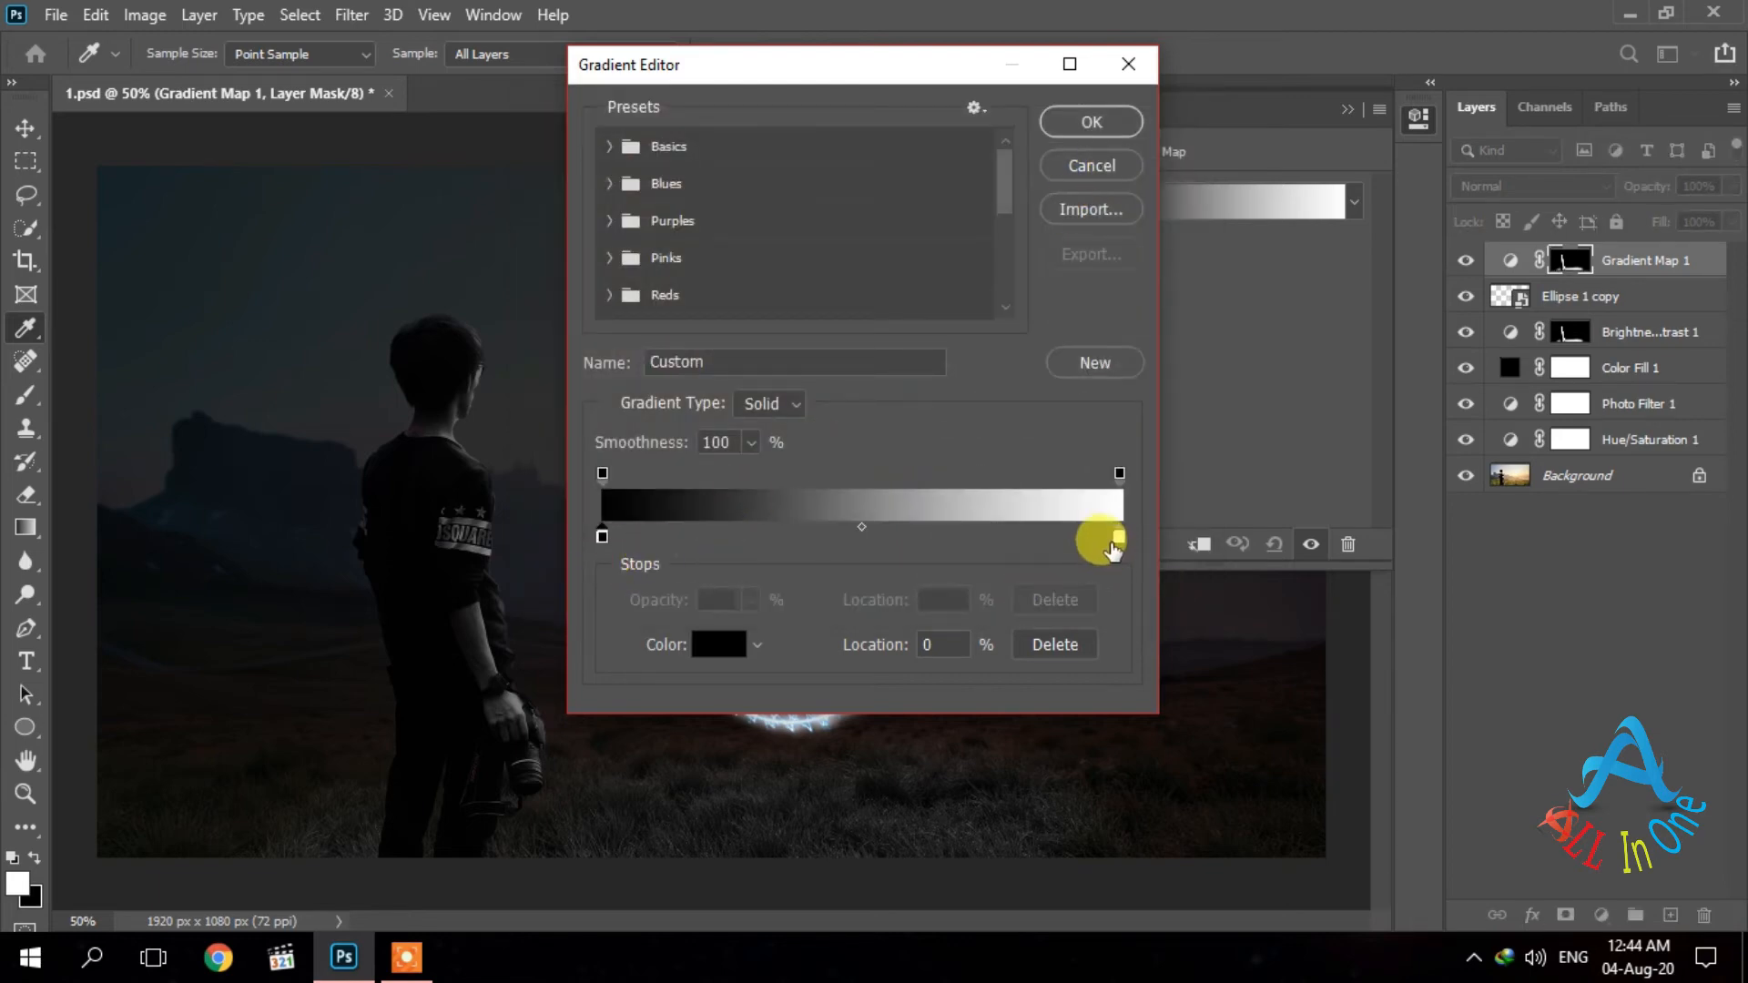
Set the gradient's end color stop to 0086ff at location 50% and apply the gradient.
left_click(1122, 540)
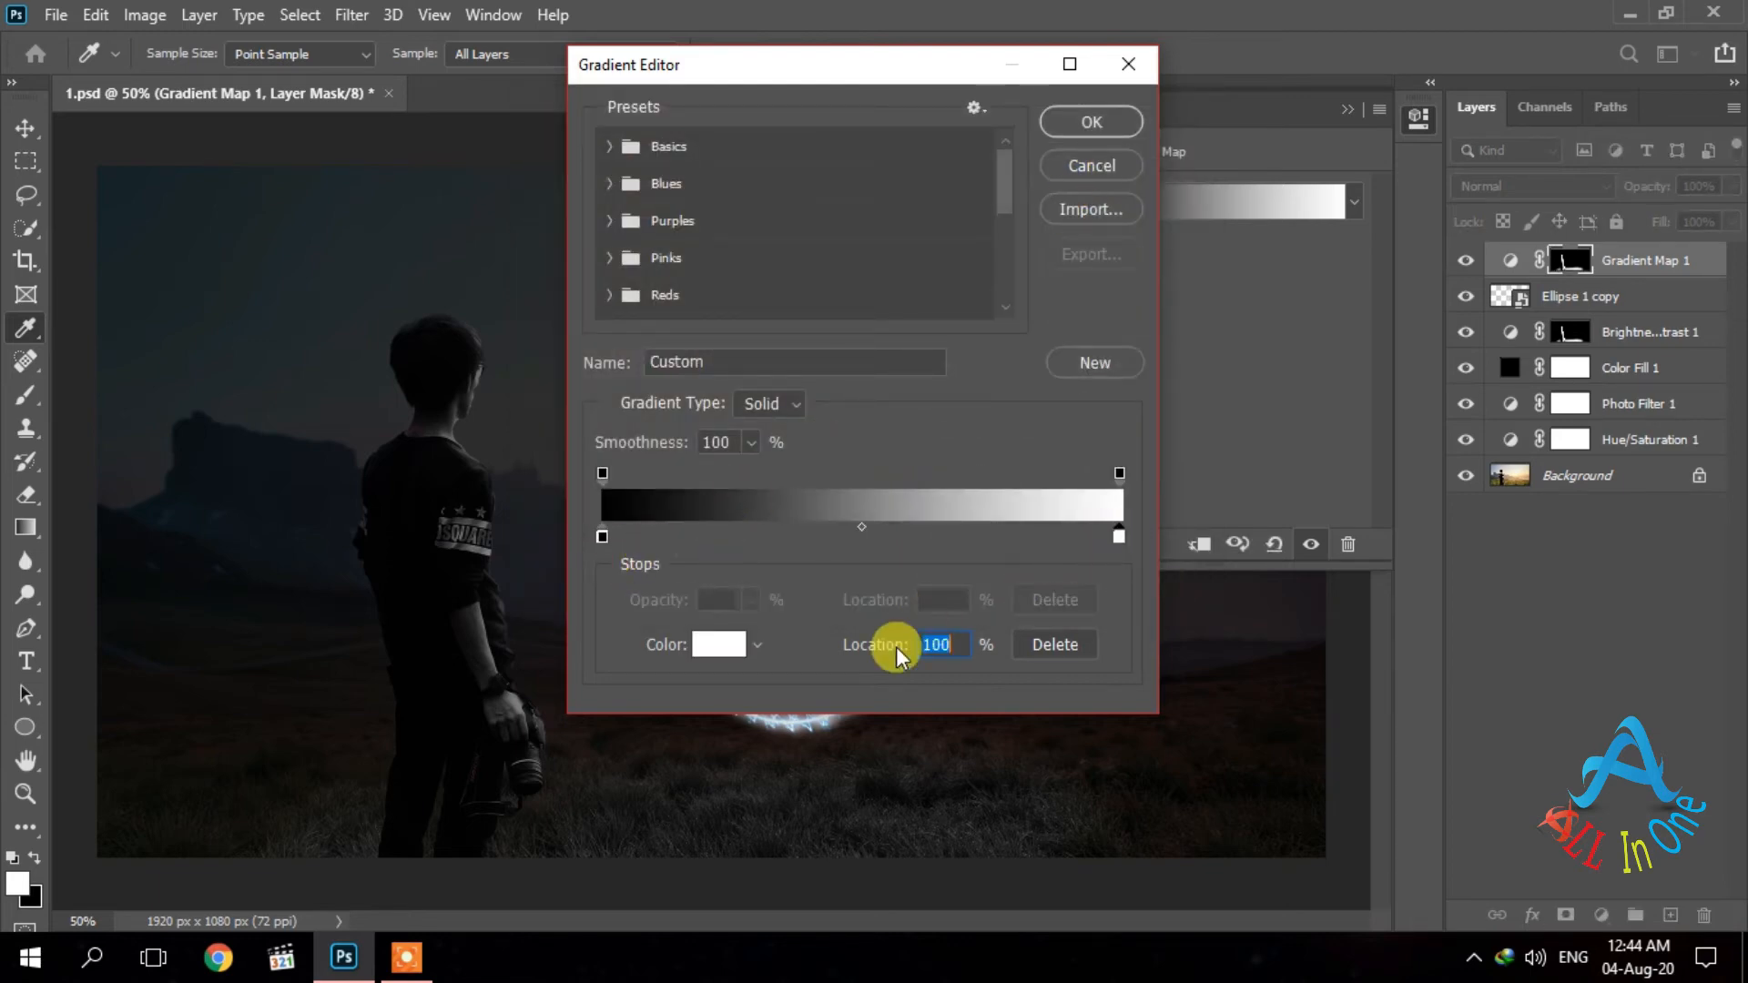
left_click(699, 644)
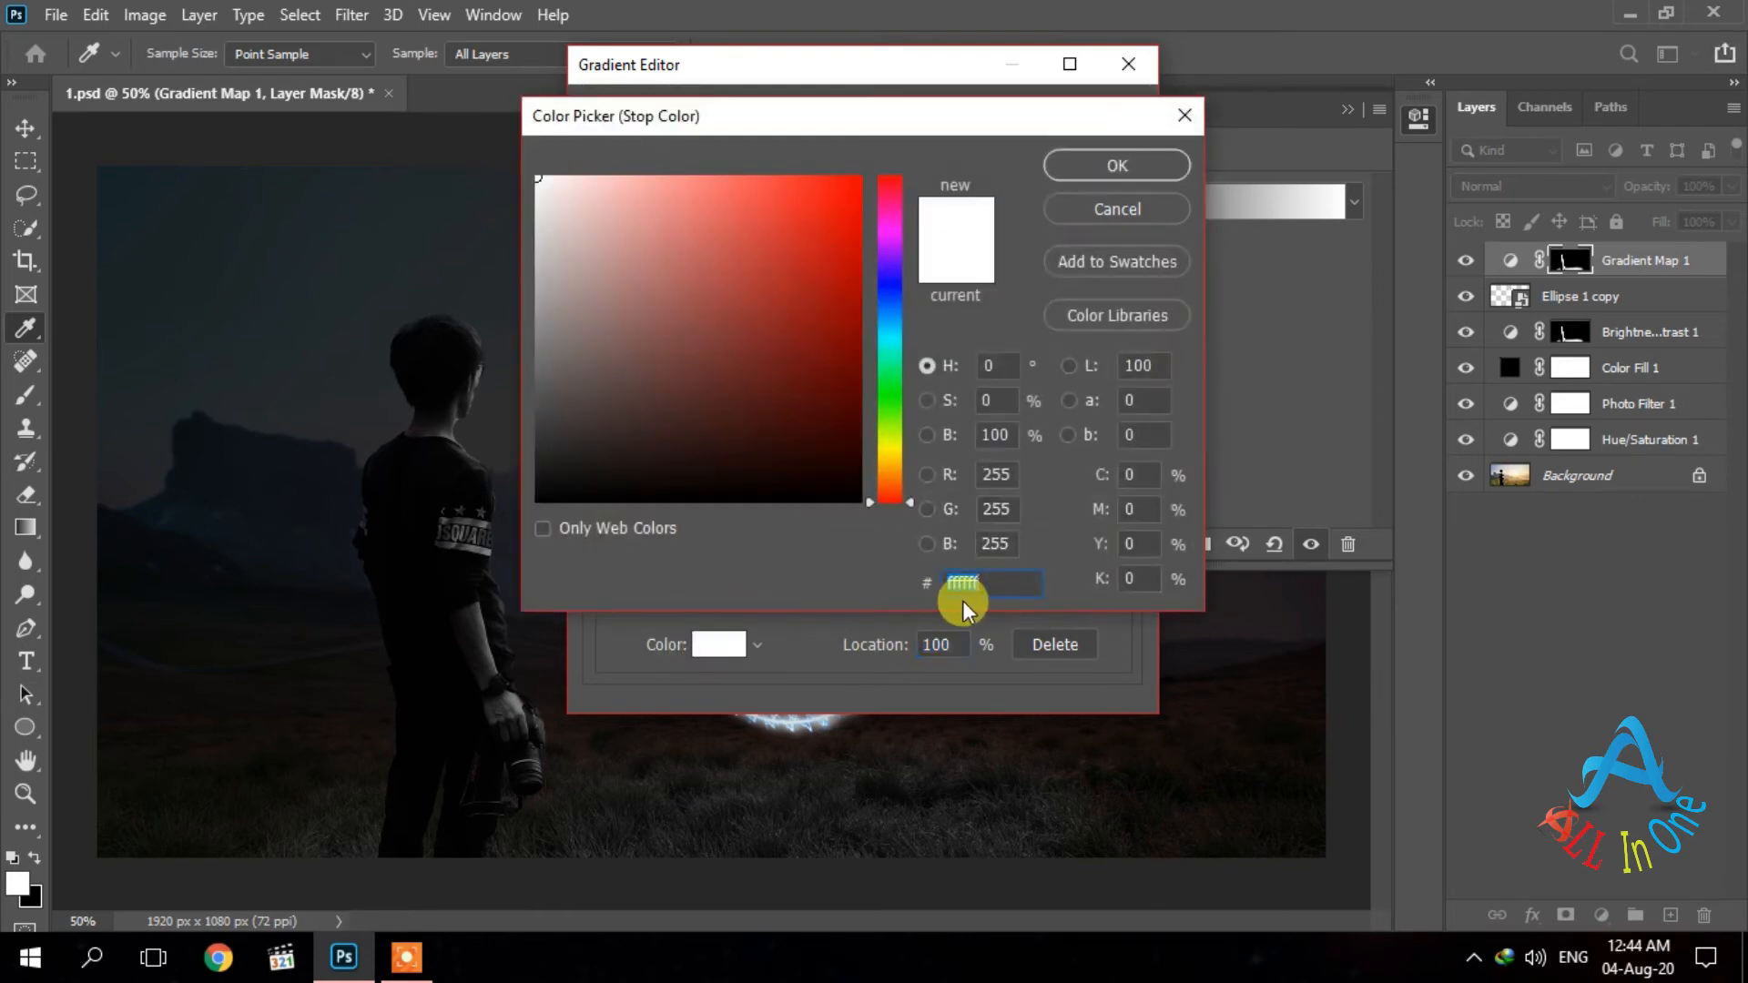
type("0086")
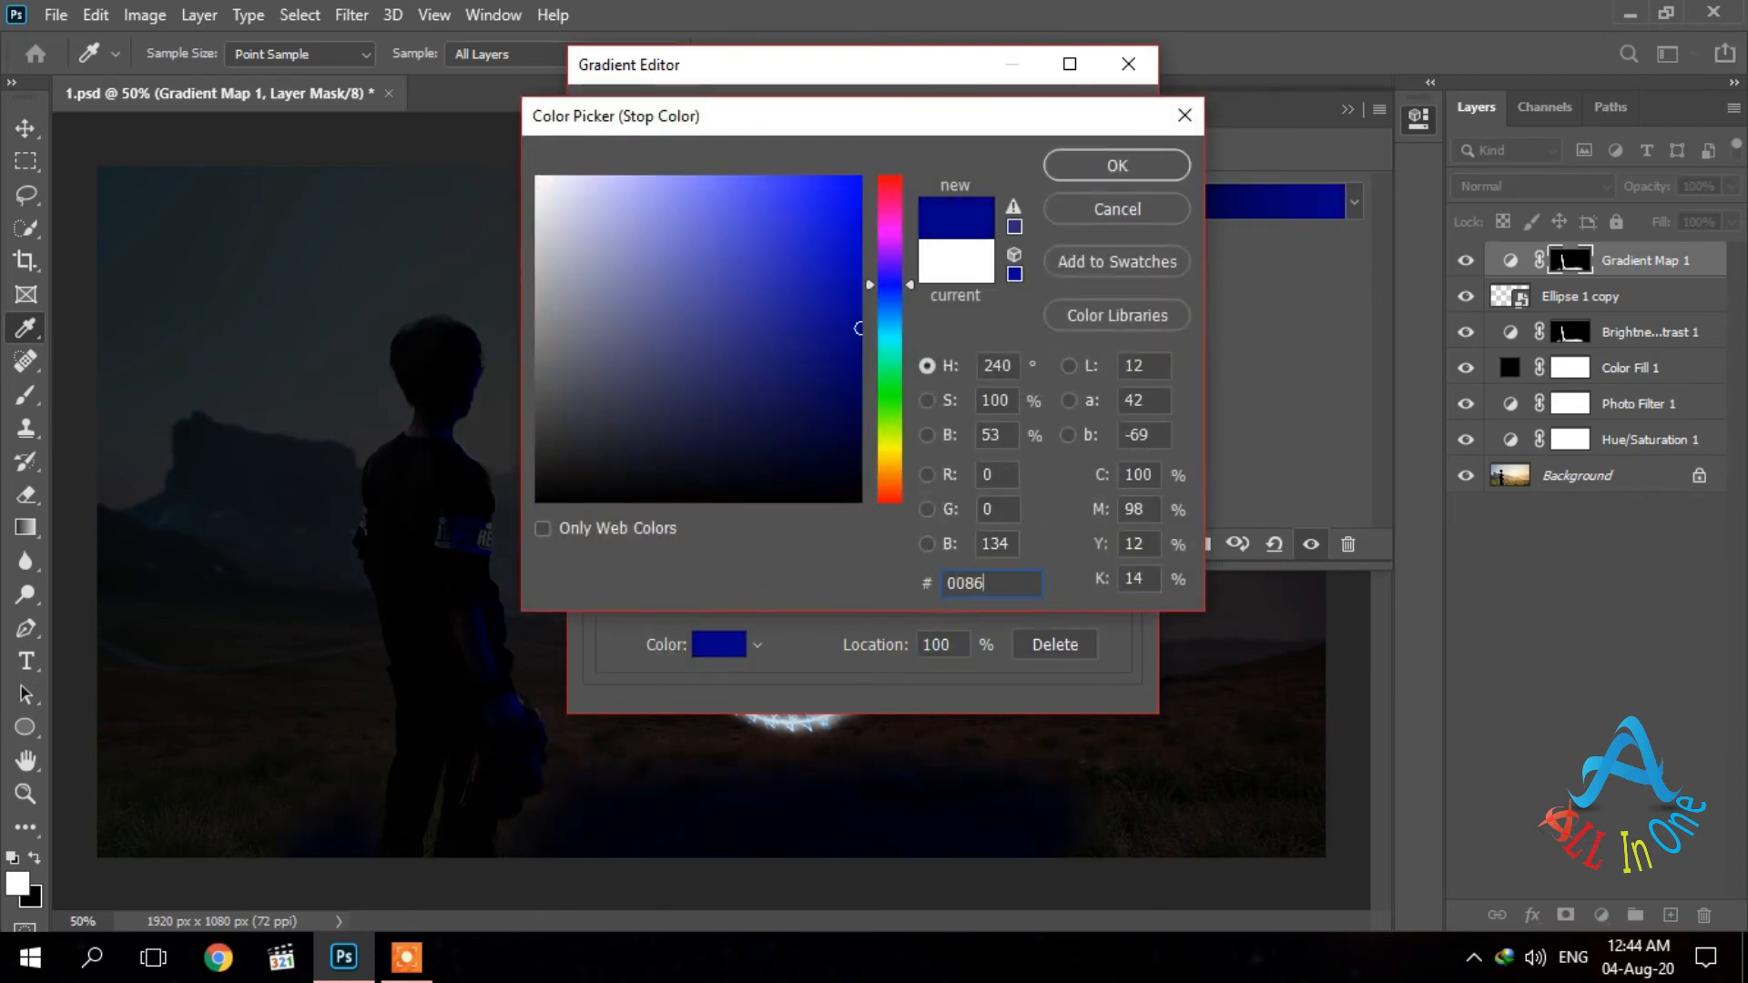
type("ff")
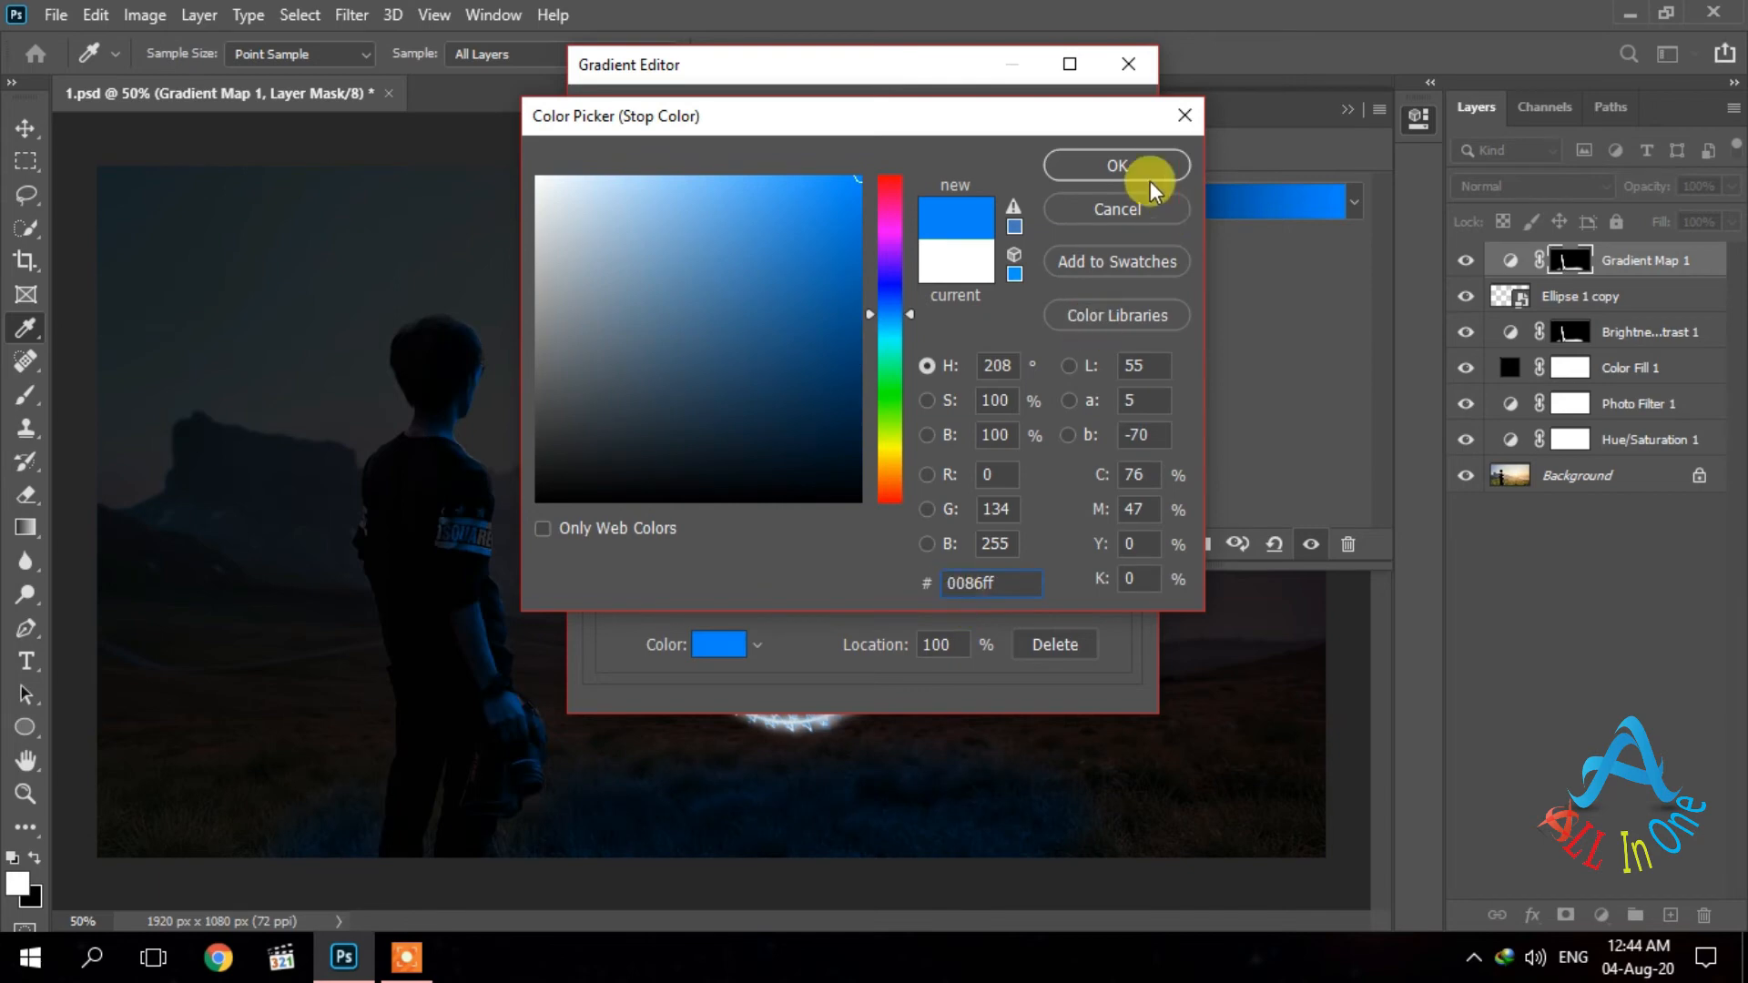
left_click(1123, 172)
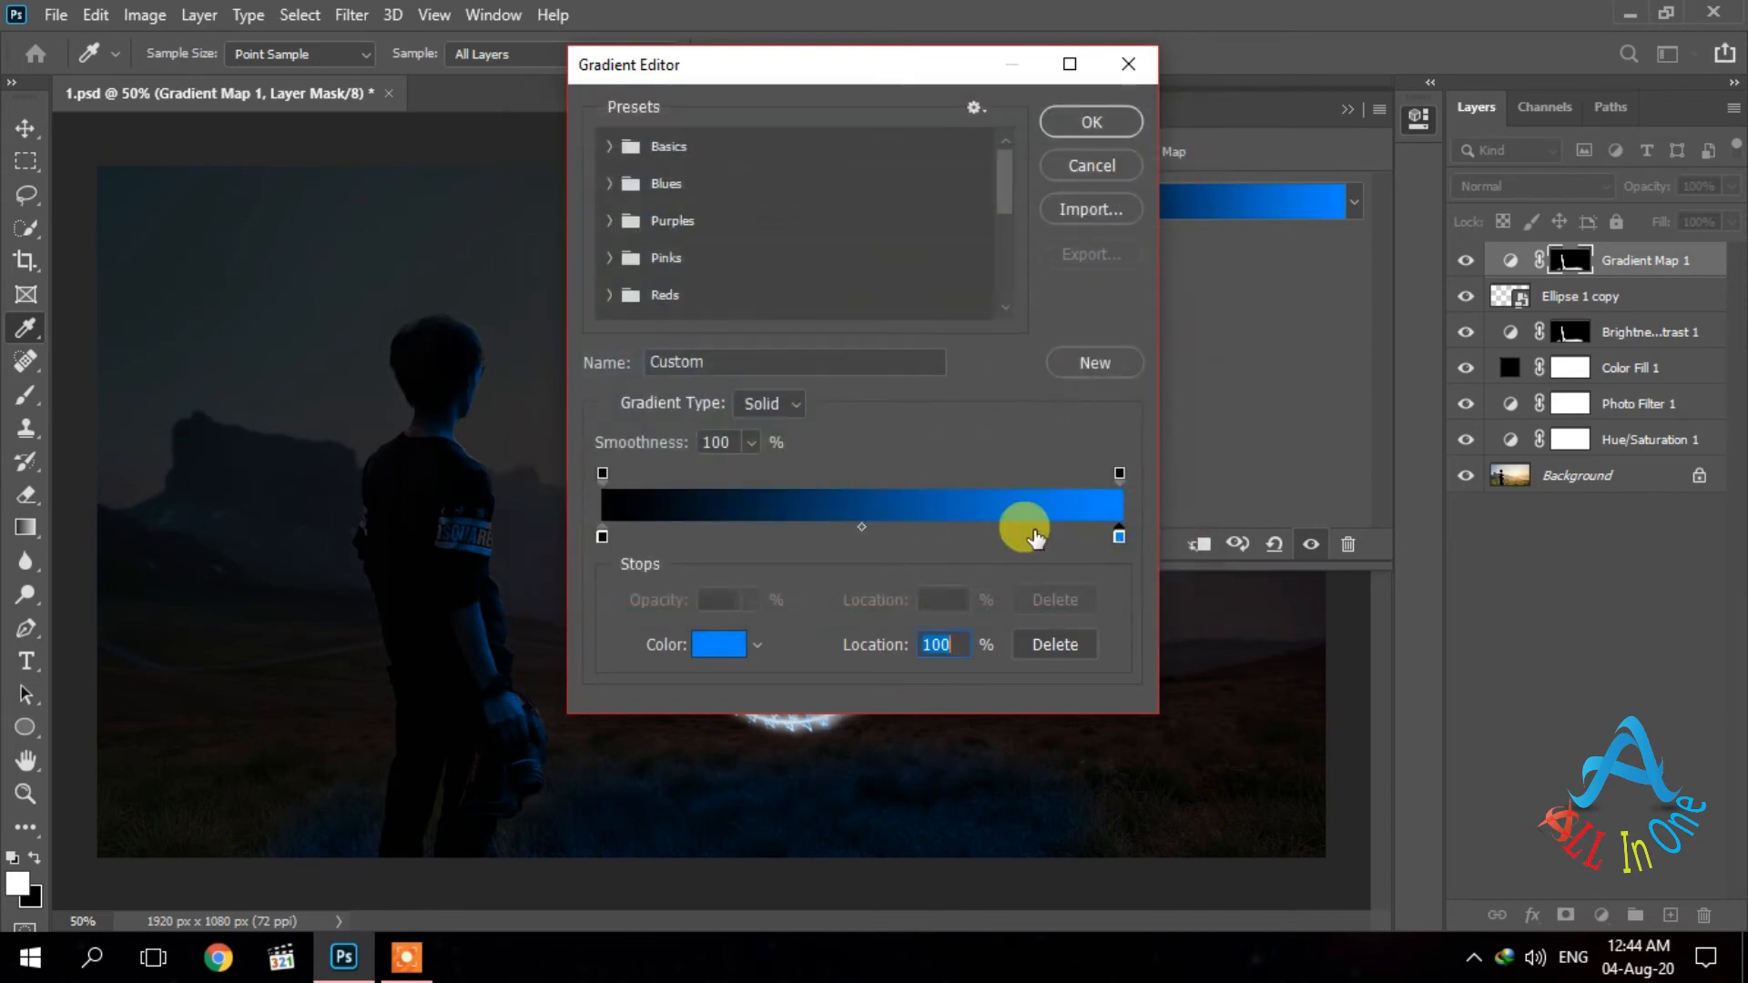
type("50")
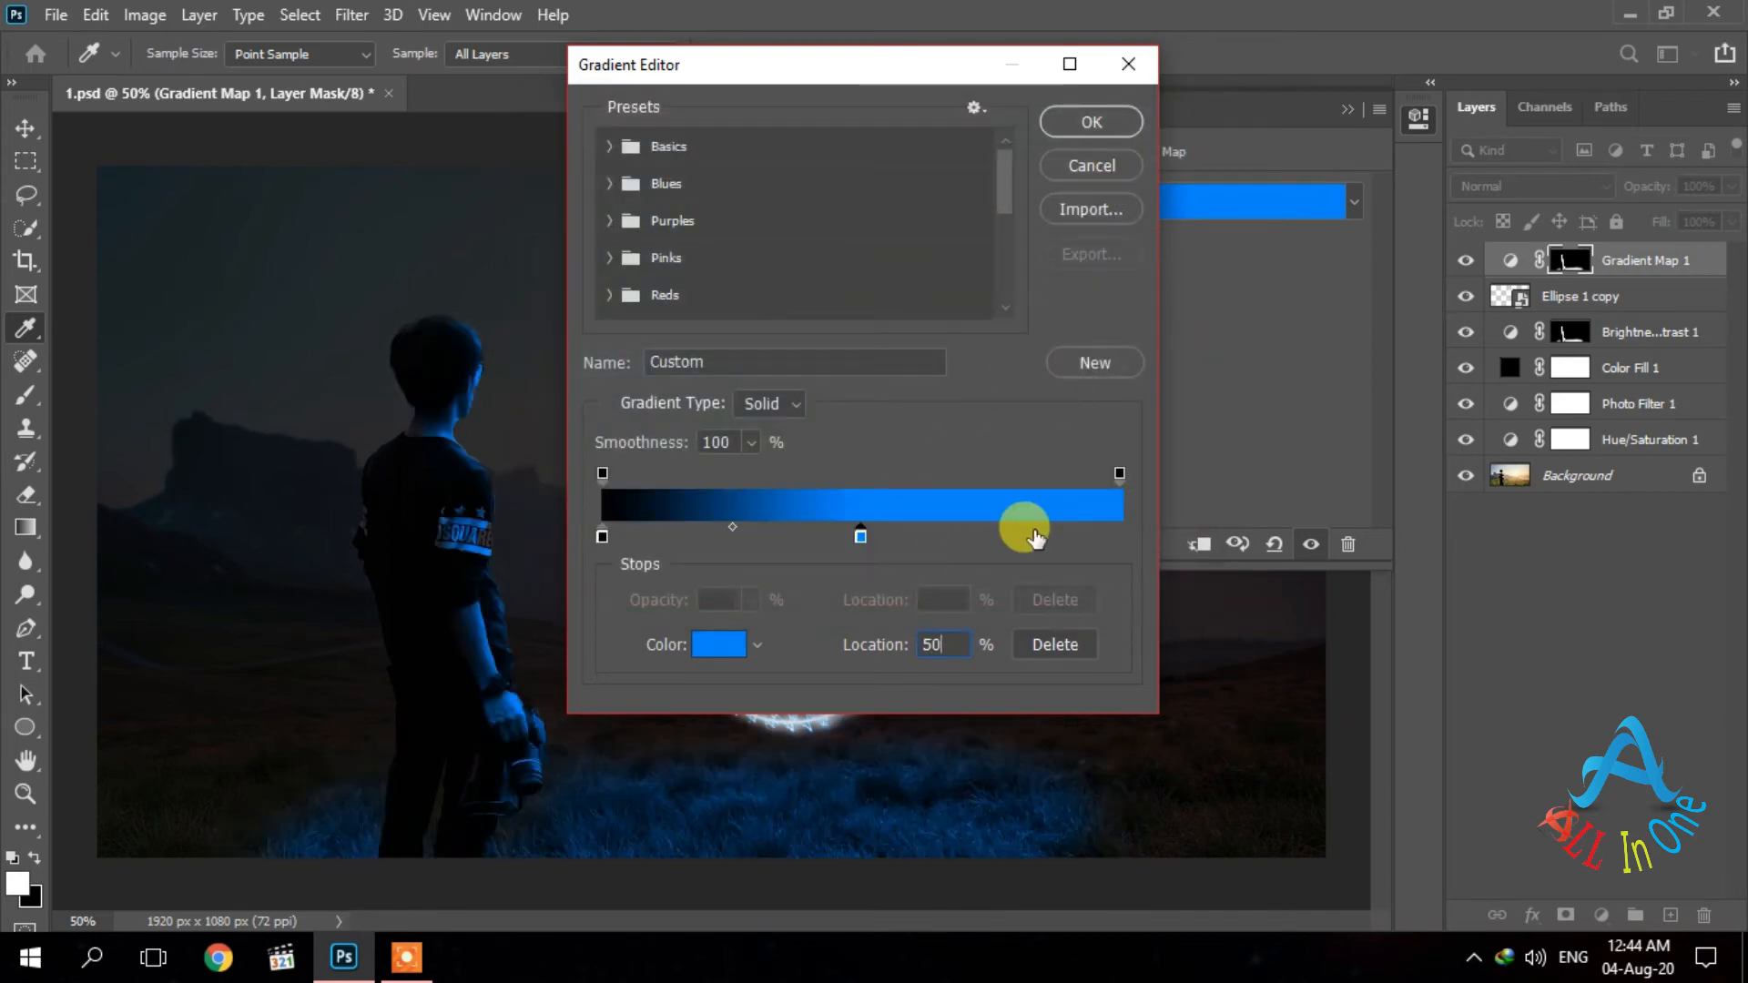
left_click(1083, 122)
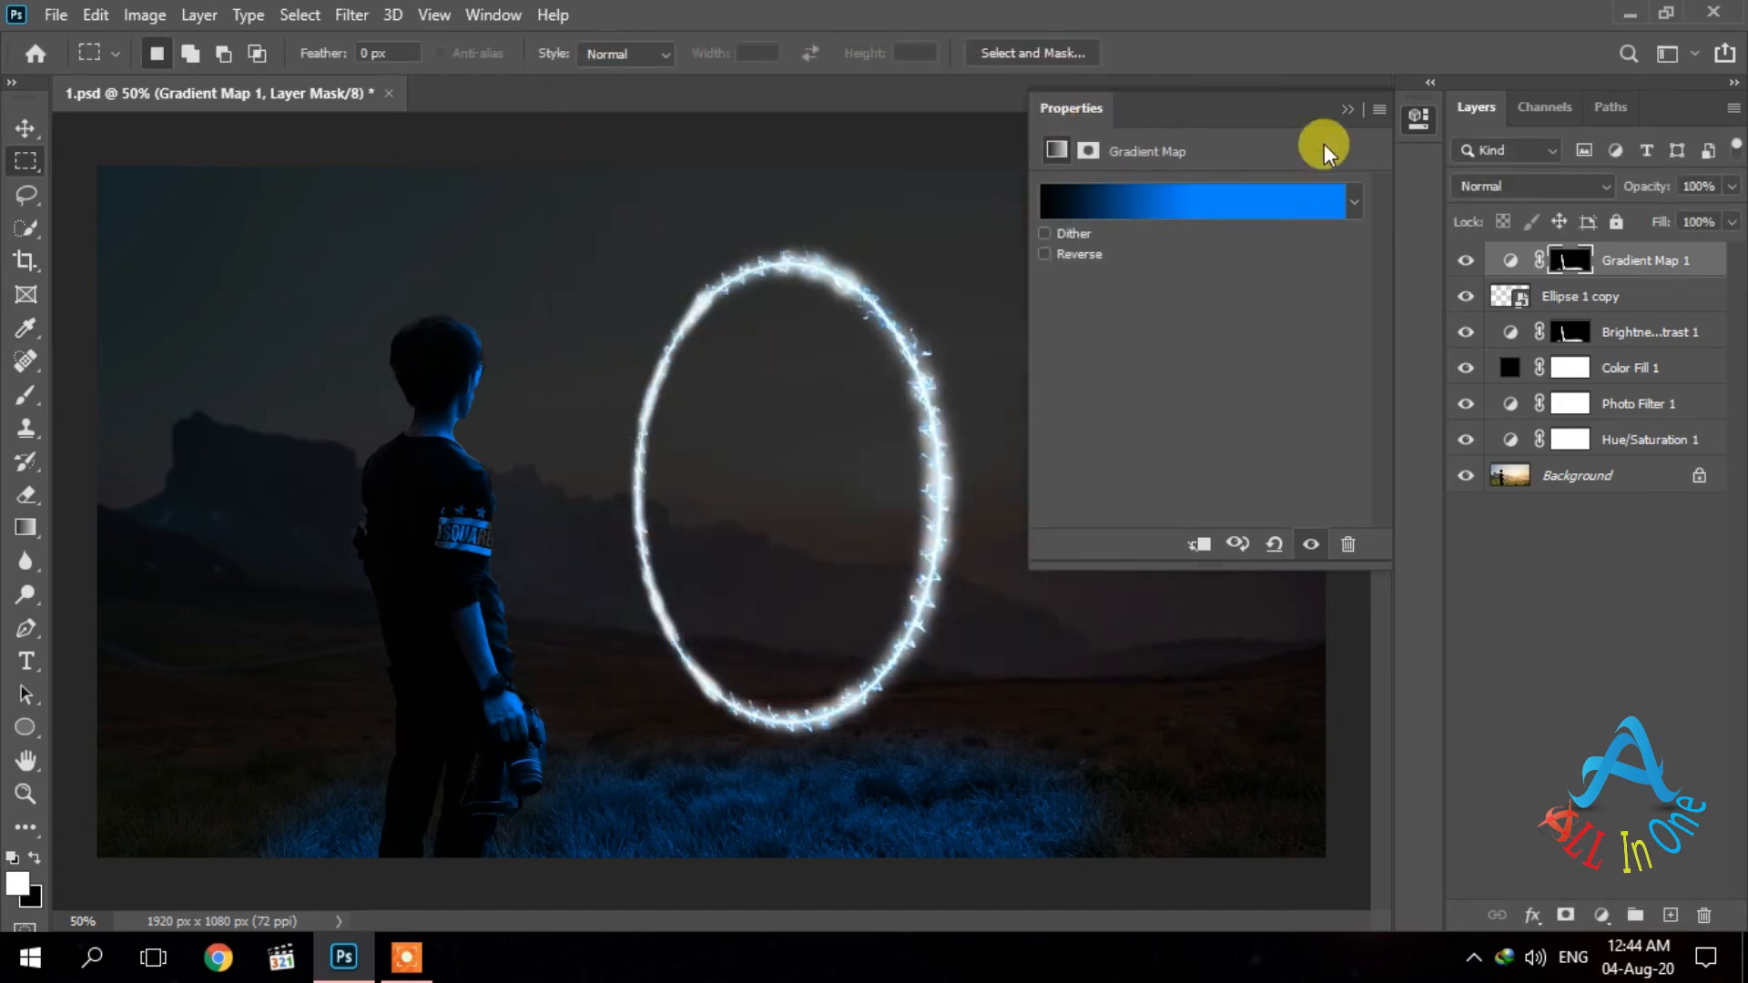
left_click(1345, 110)
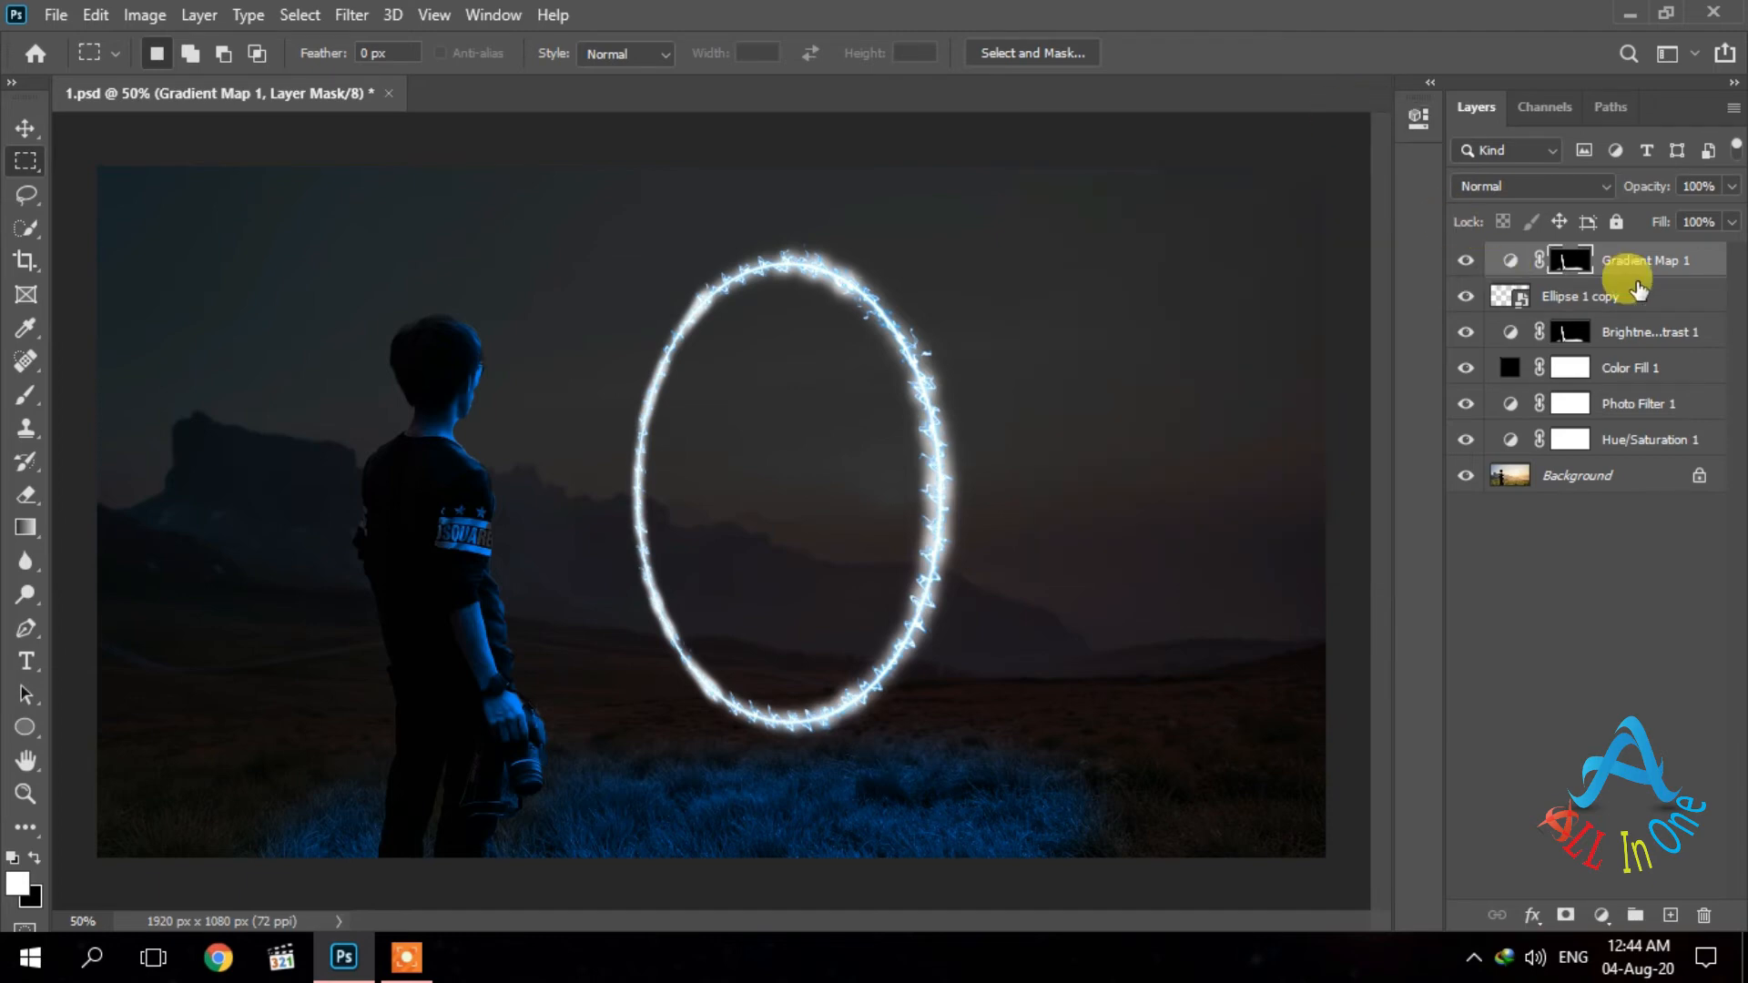
Set the Gradient Map 1 layer to Color blend mode with 60% opacity.
left_click(1607, 187)
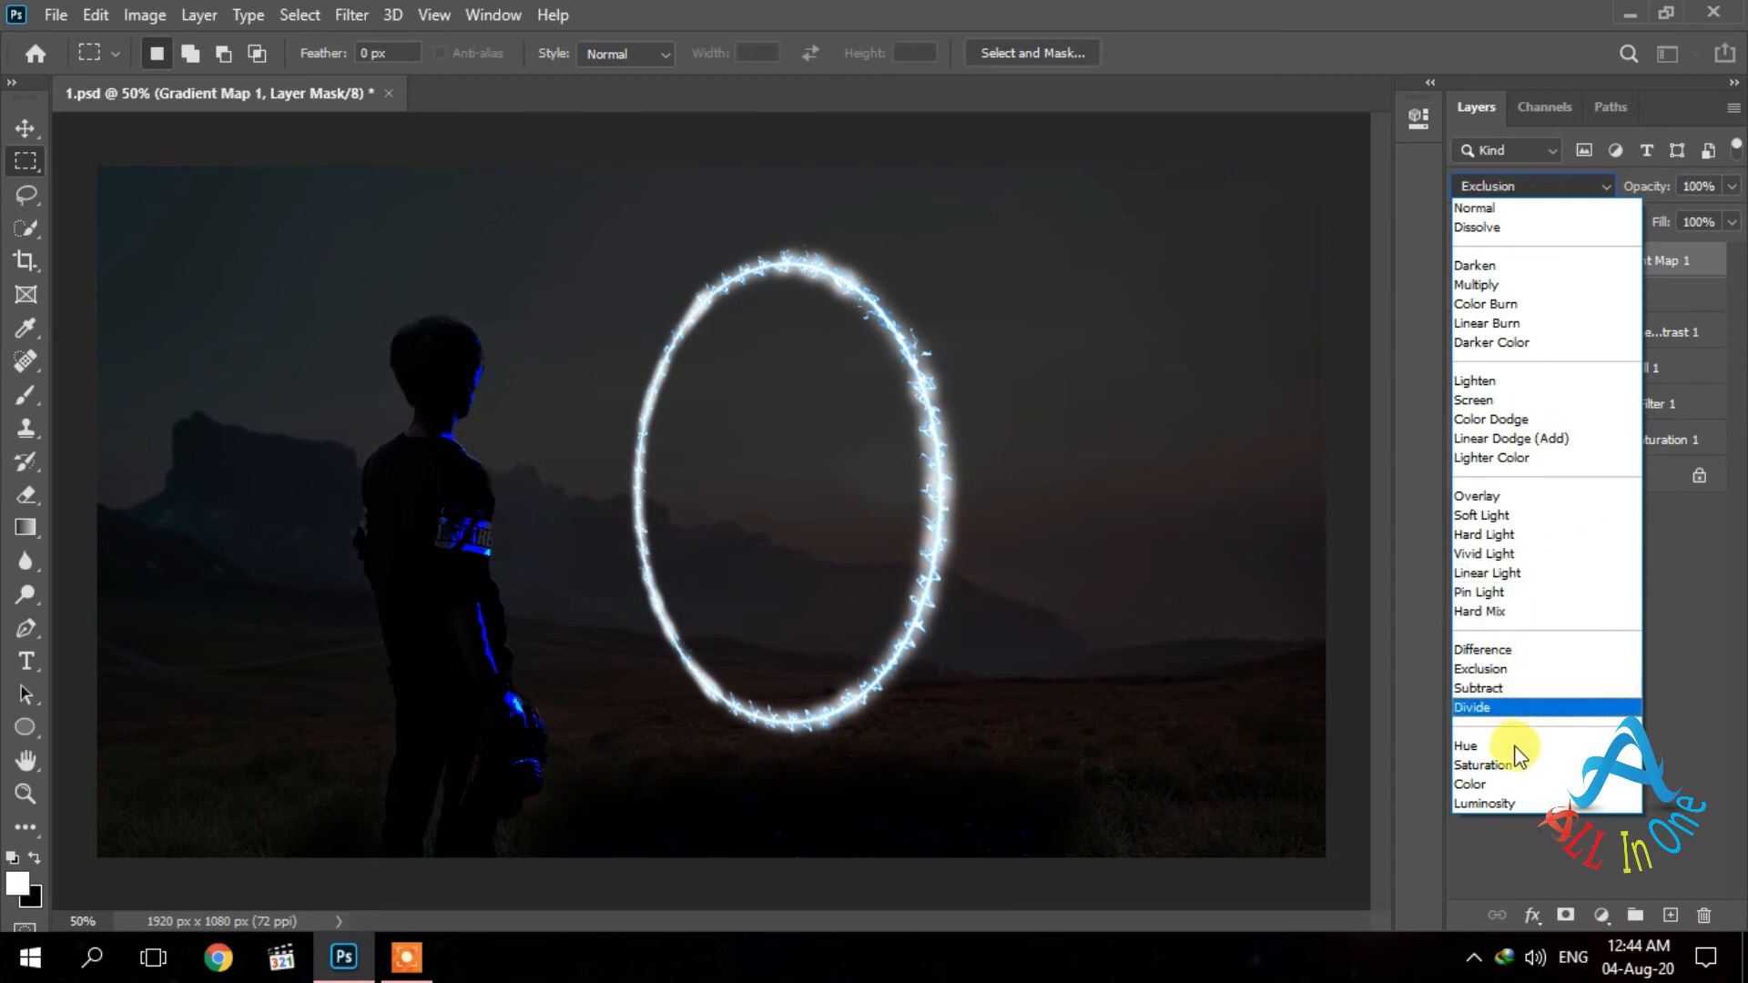
left_click(1504, 785)
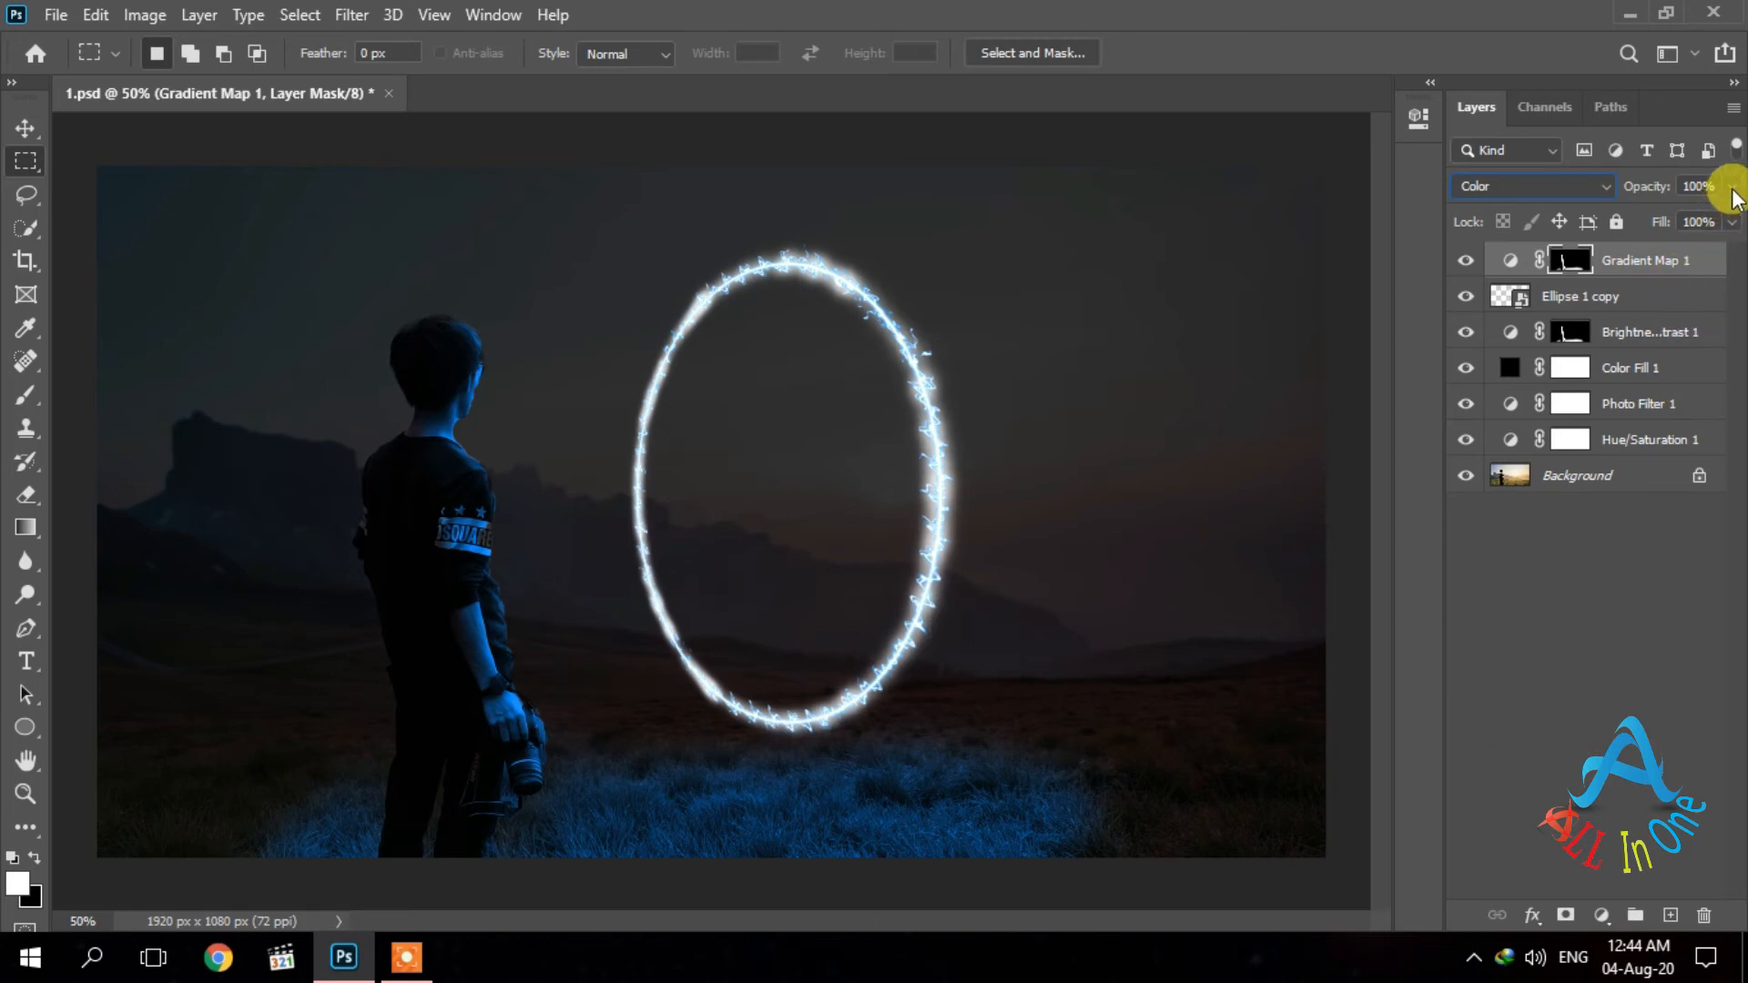
left_click(1733, 187)
left_click_drag(1732, 213, 1683, 219)
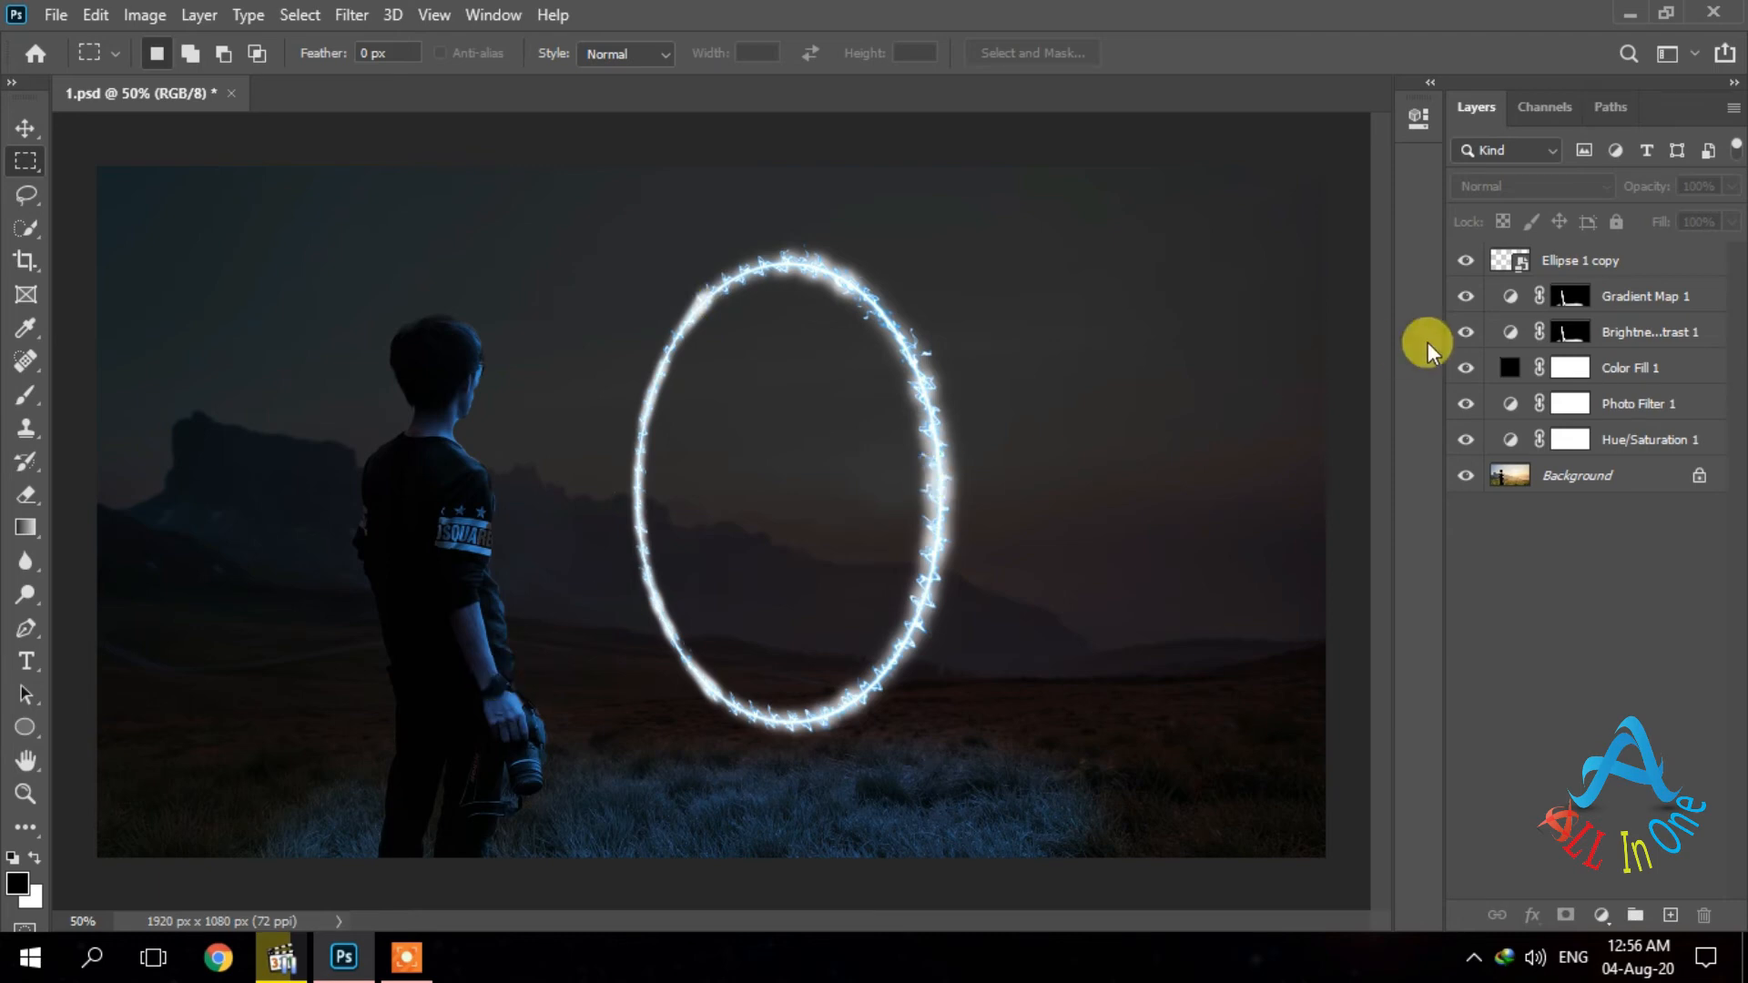
Load the Gradient Map 1 mask as a selection and make the Color Fill 1 layer mask active.
left_click(1584, 298)
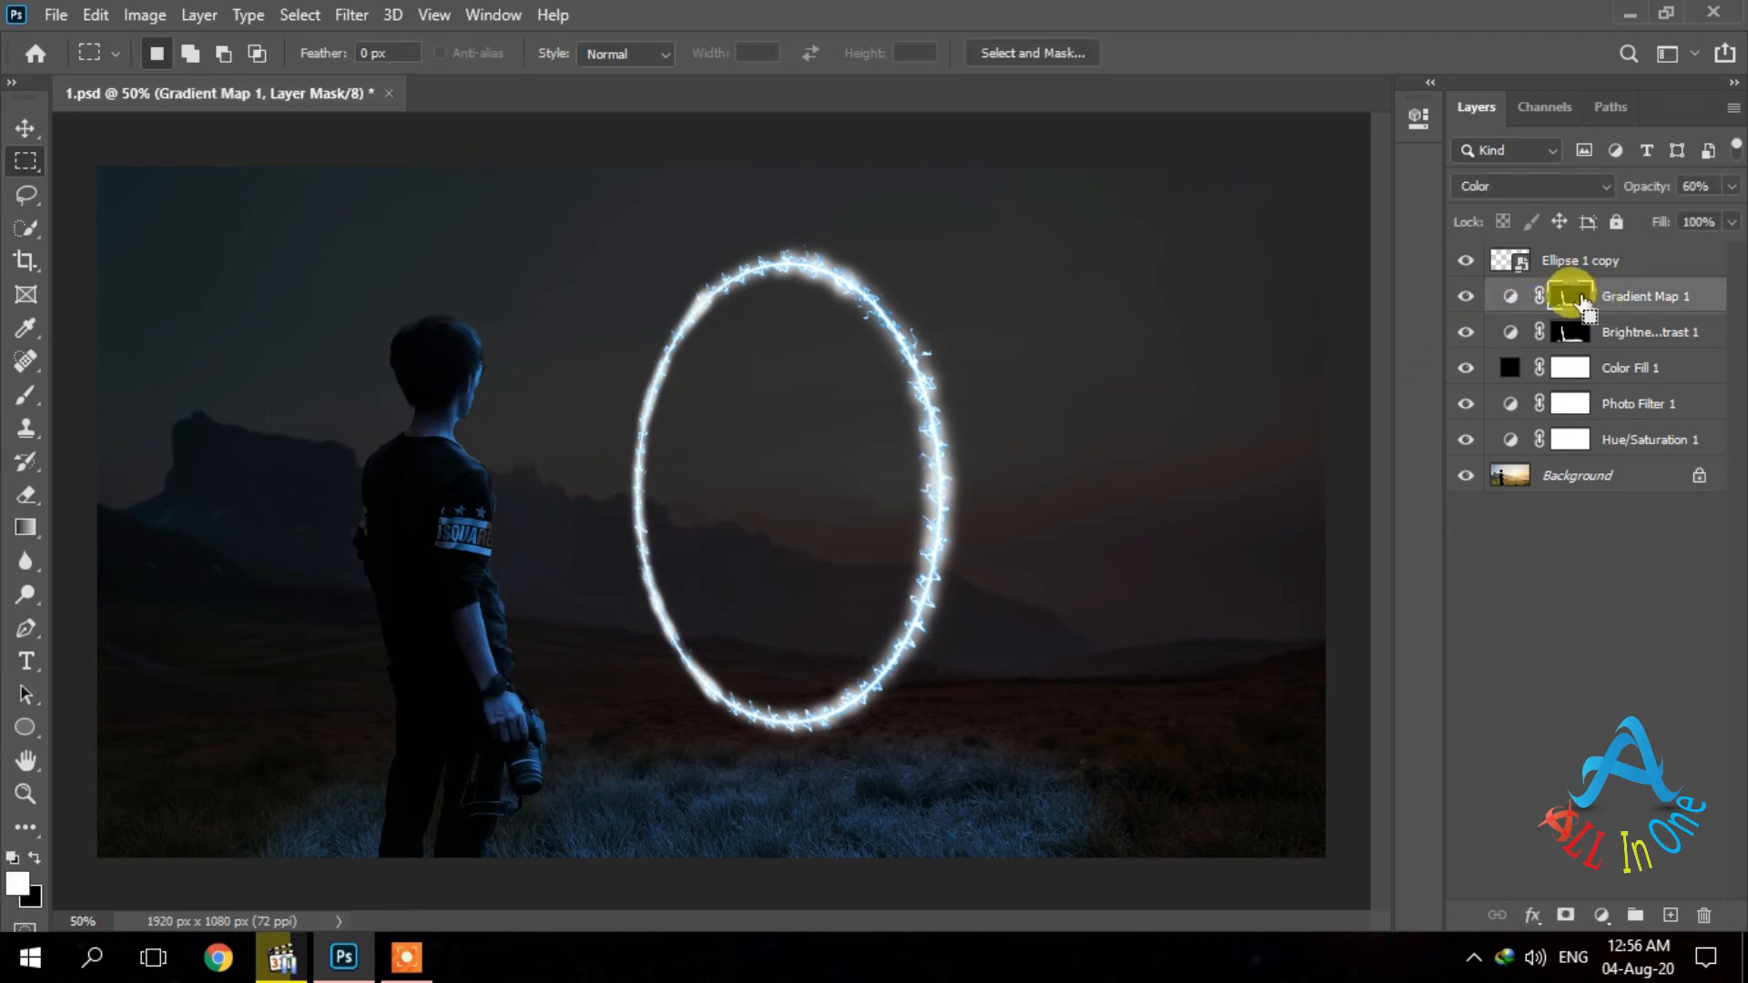
left_click(1581, 297, "ctrl")
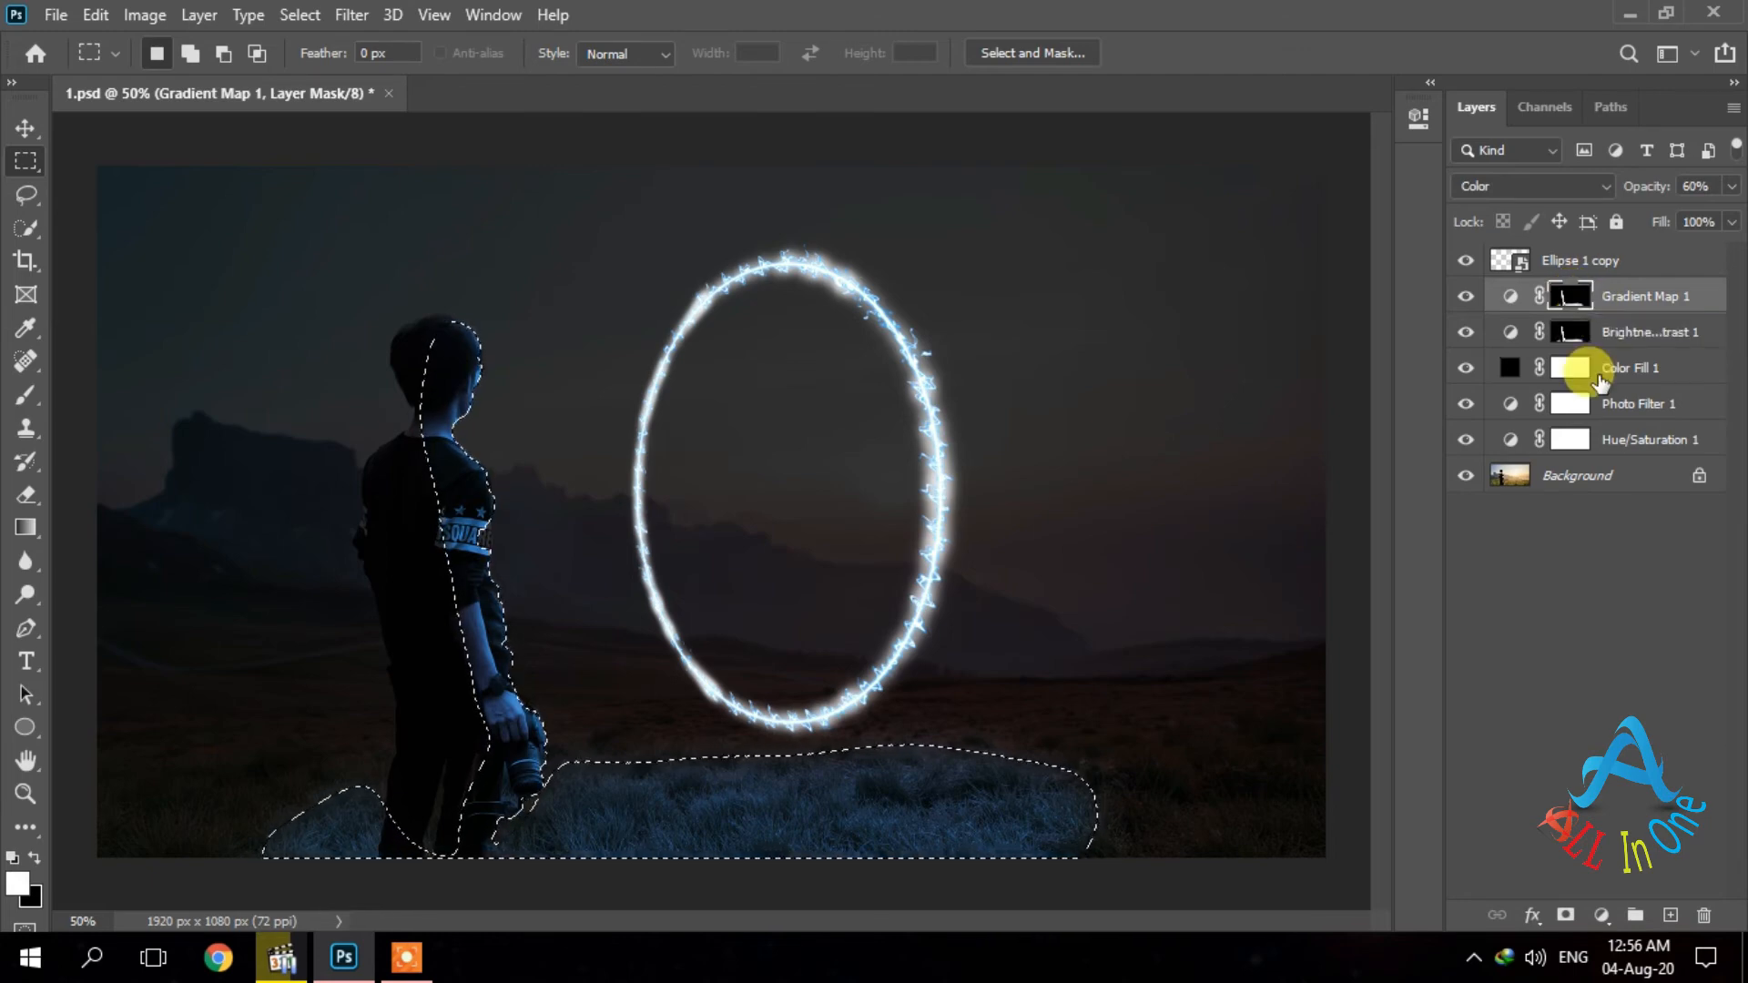
left_click(1603, 370)
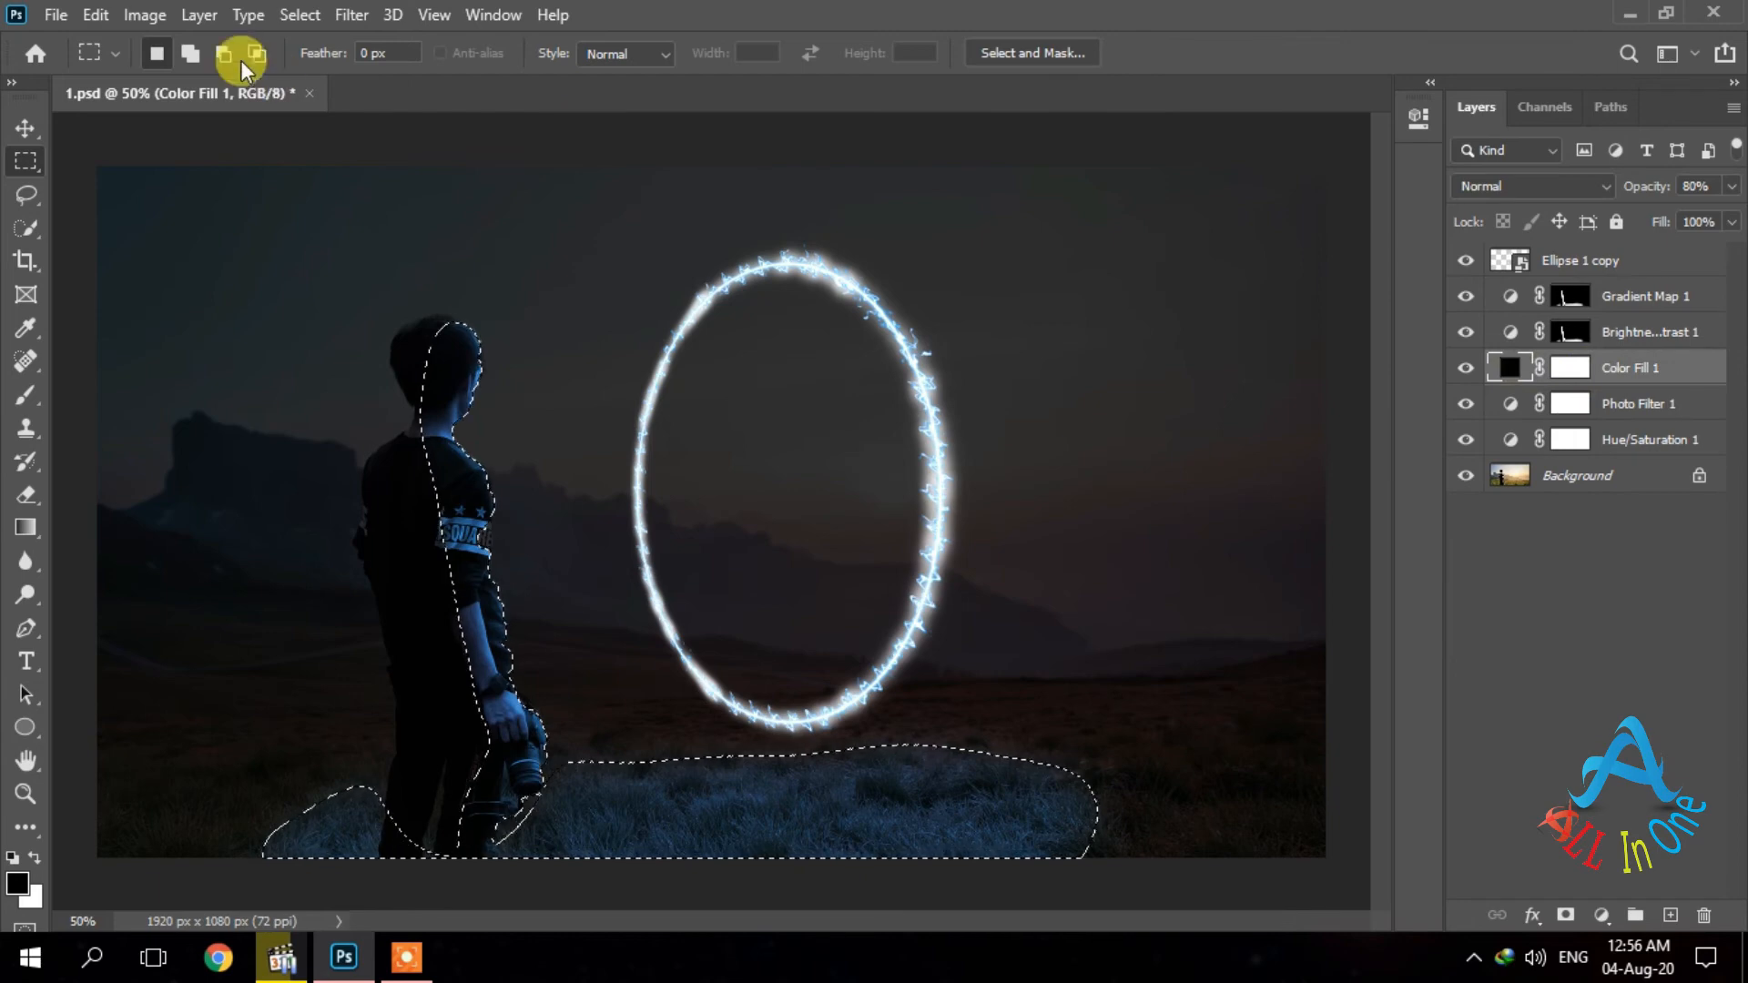
left_click(100, 15)
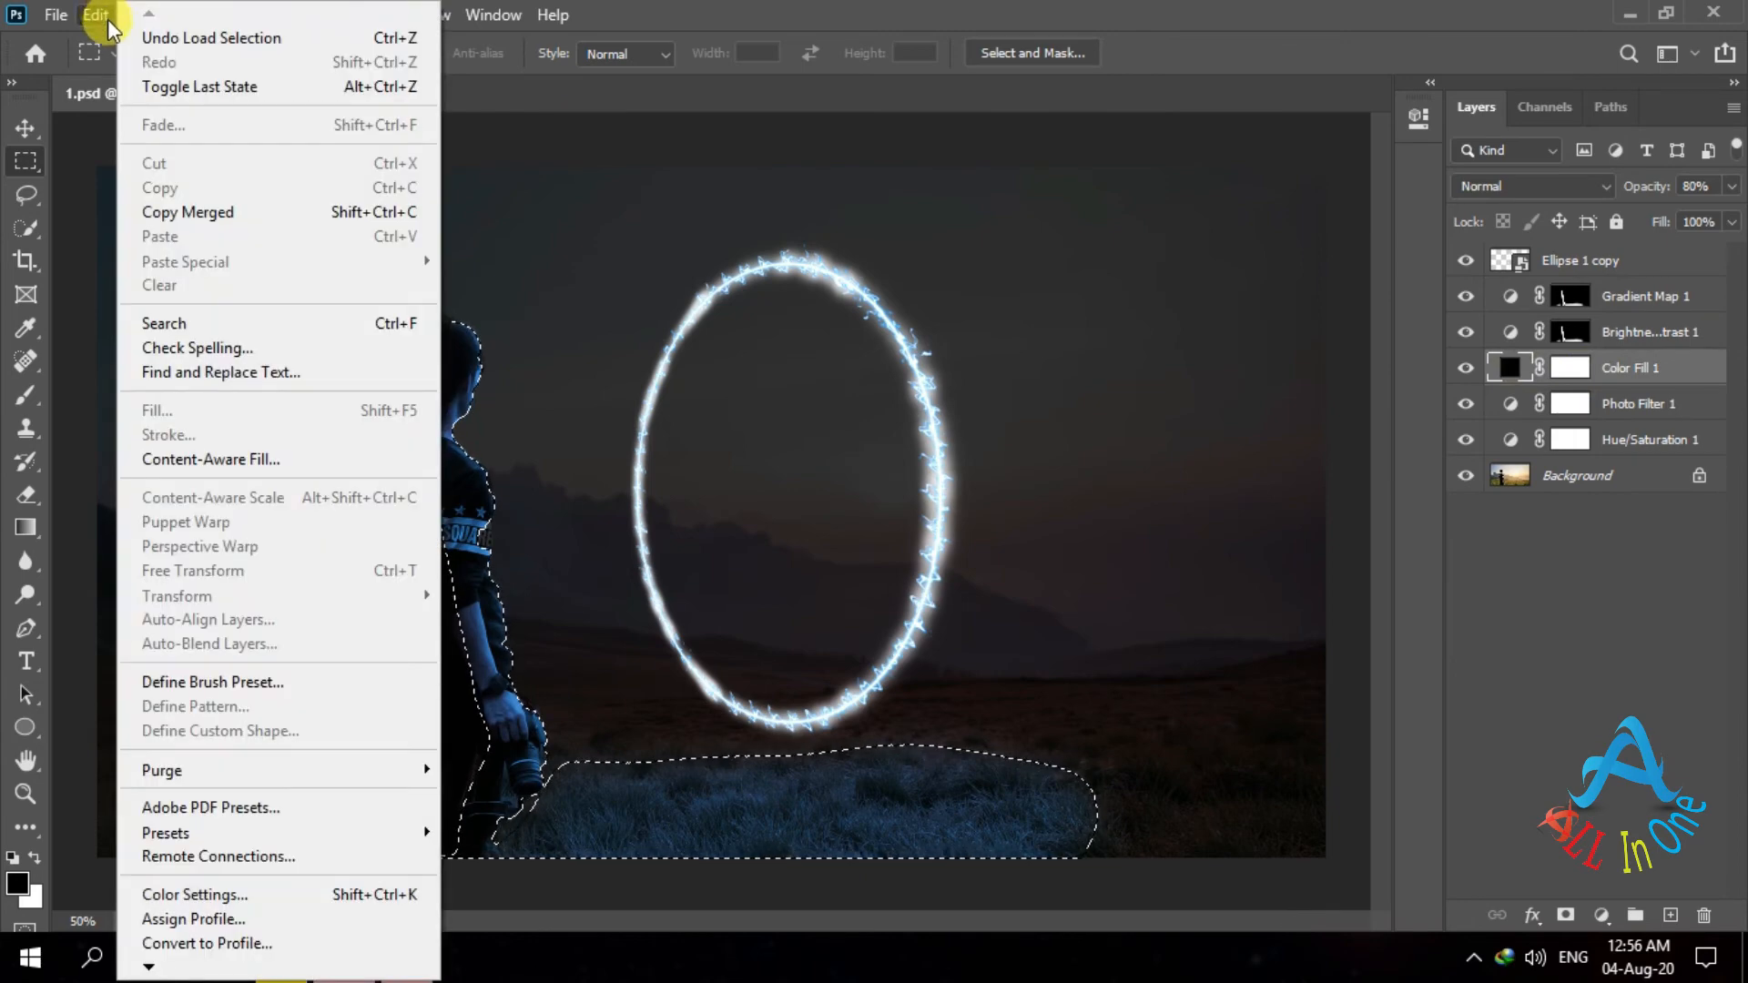
left_click(1560, 379)
left_click(1568, 369)
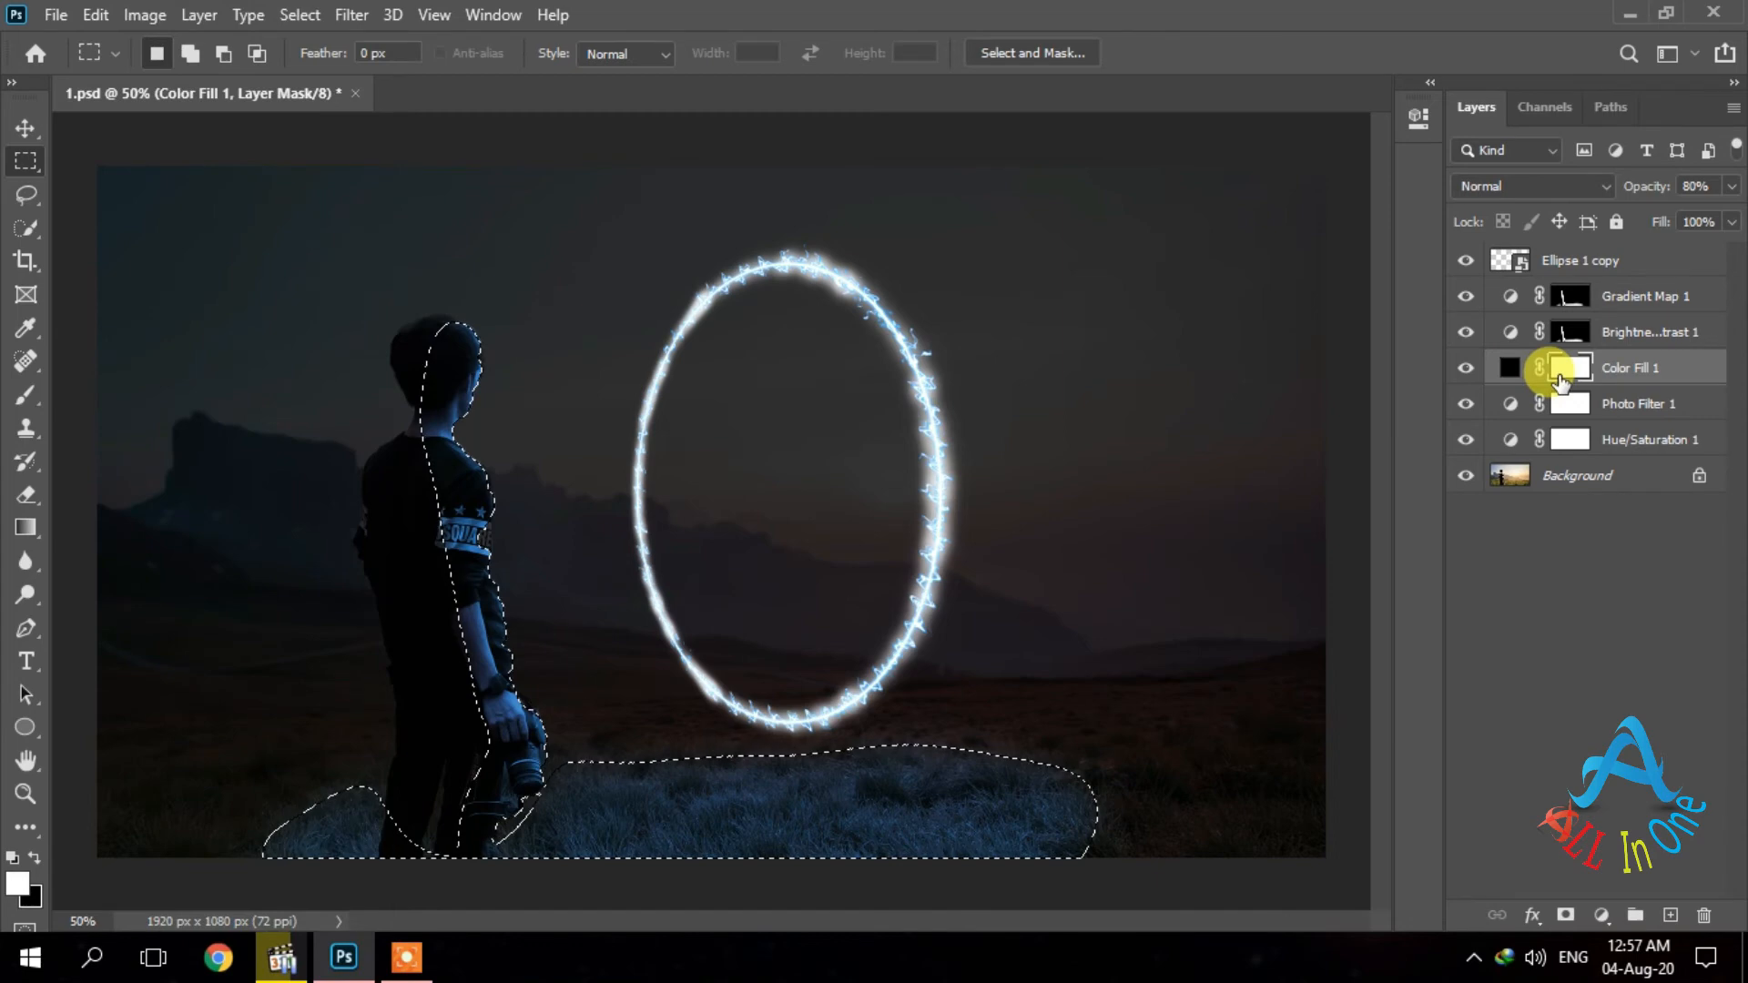
left_click(100, 15)
left_click(203, 401)
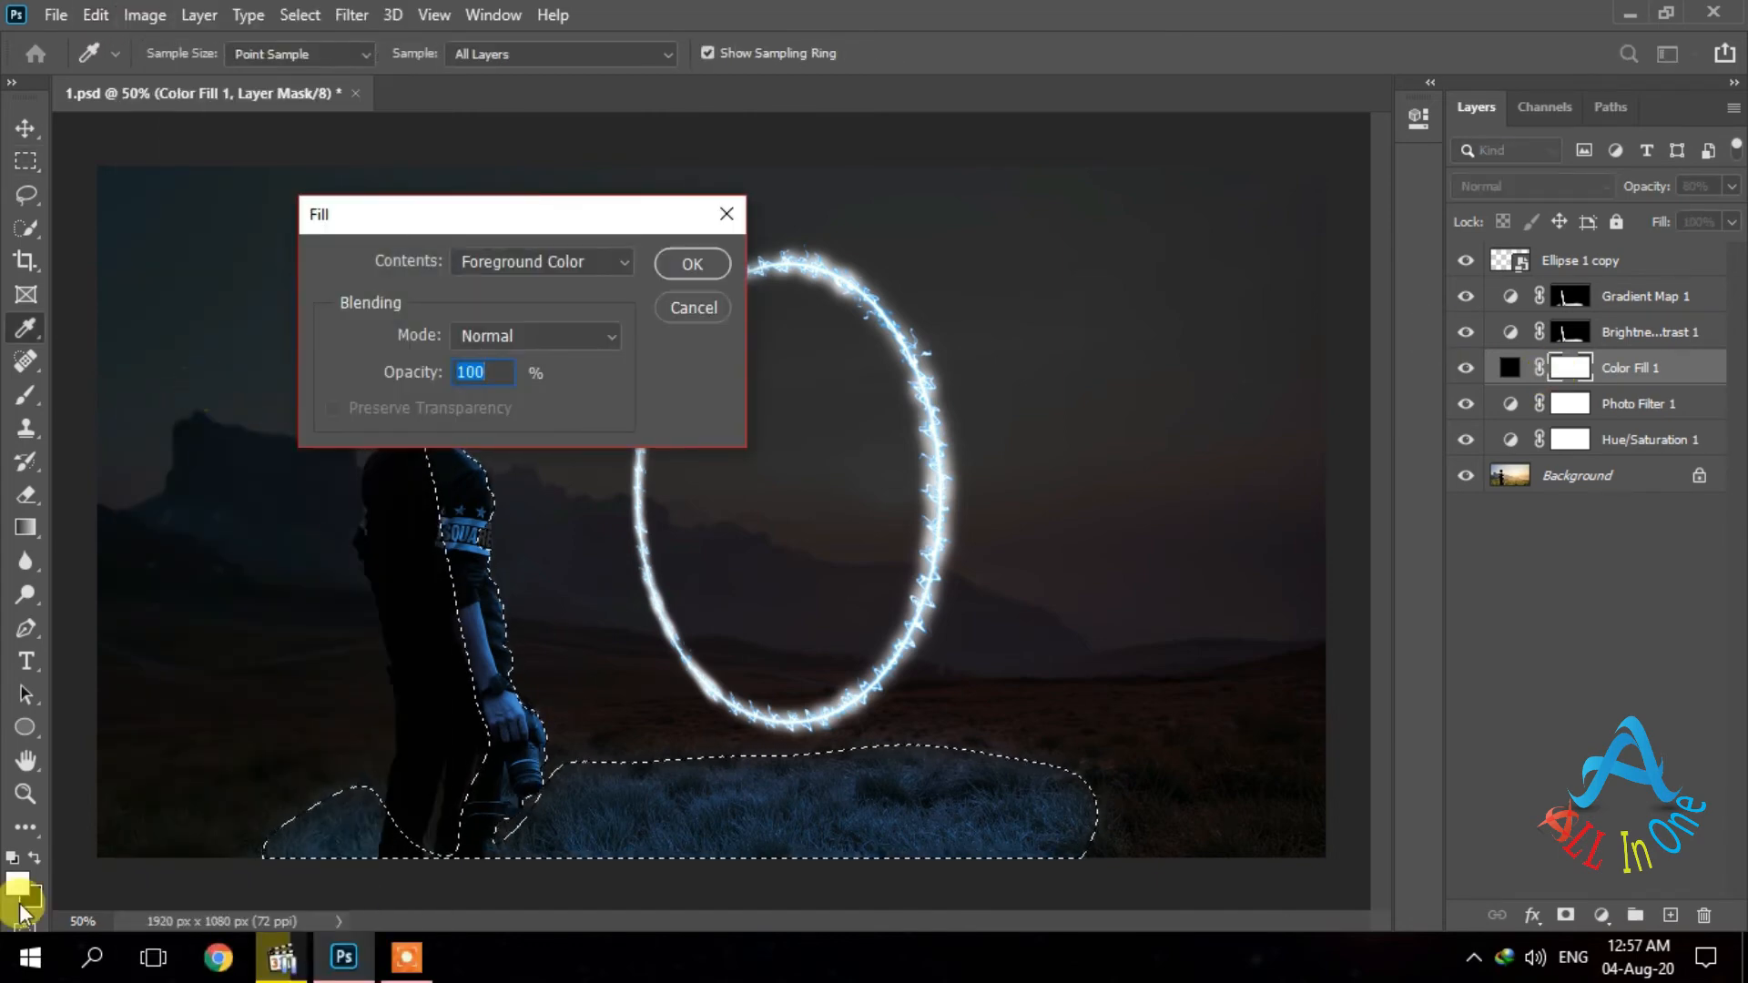
left_click(34, 859)
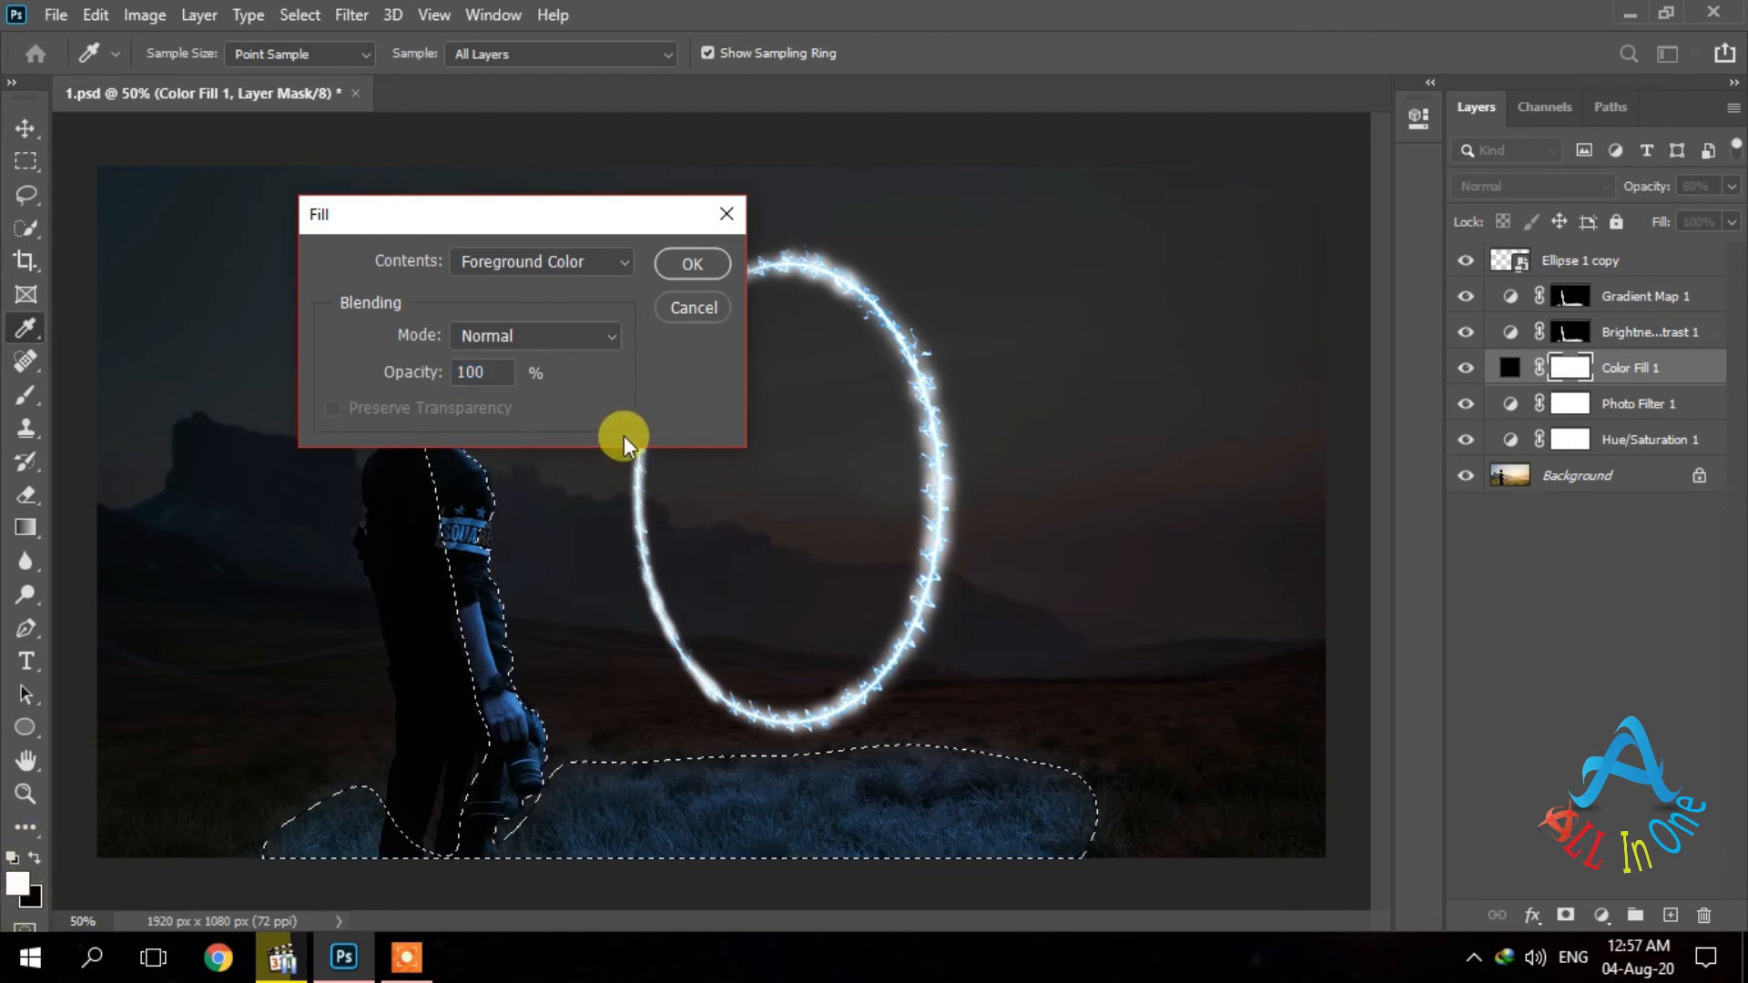
left_click(683, 310)
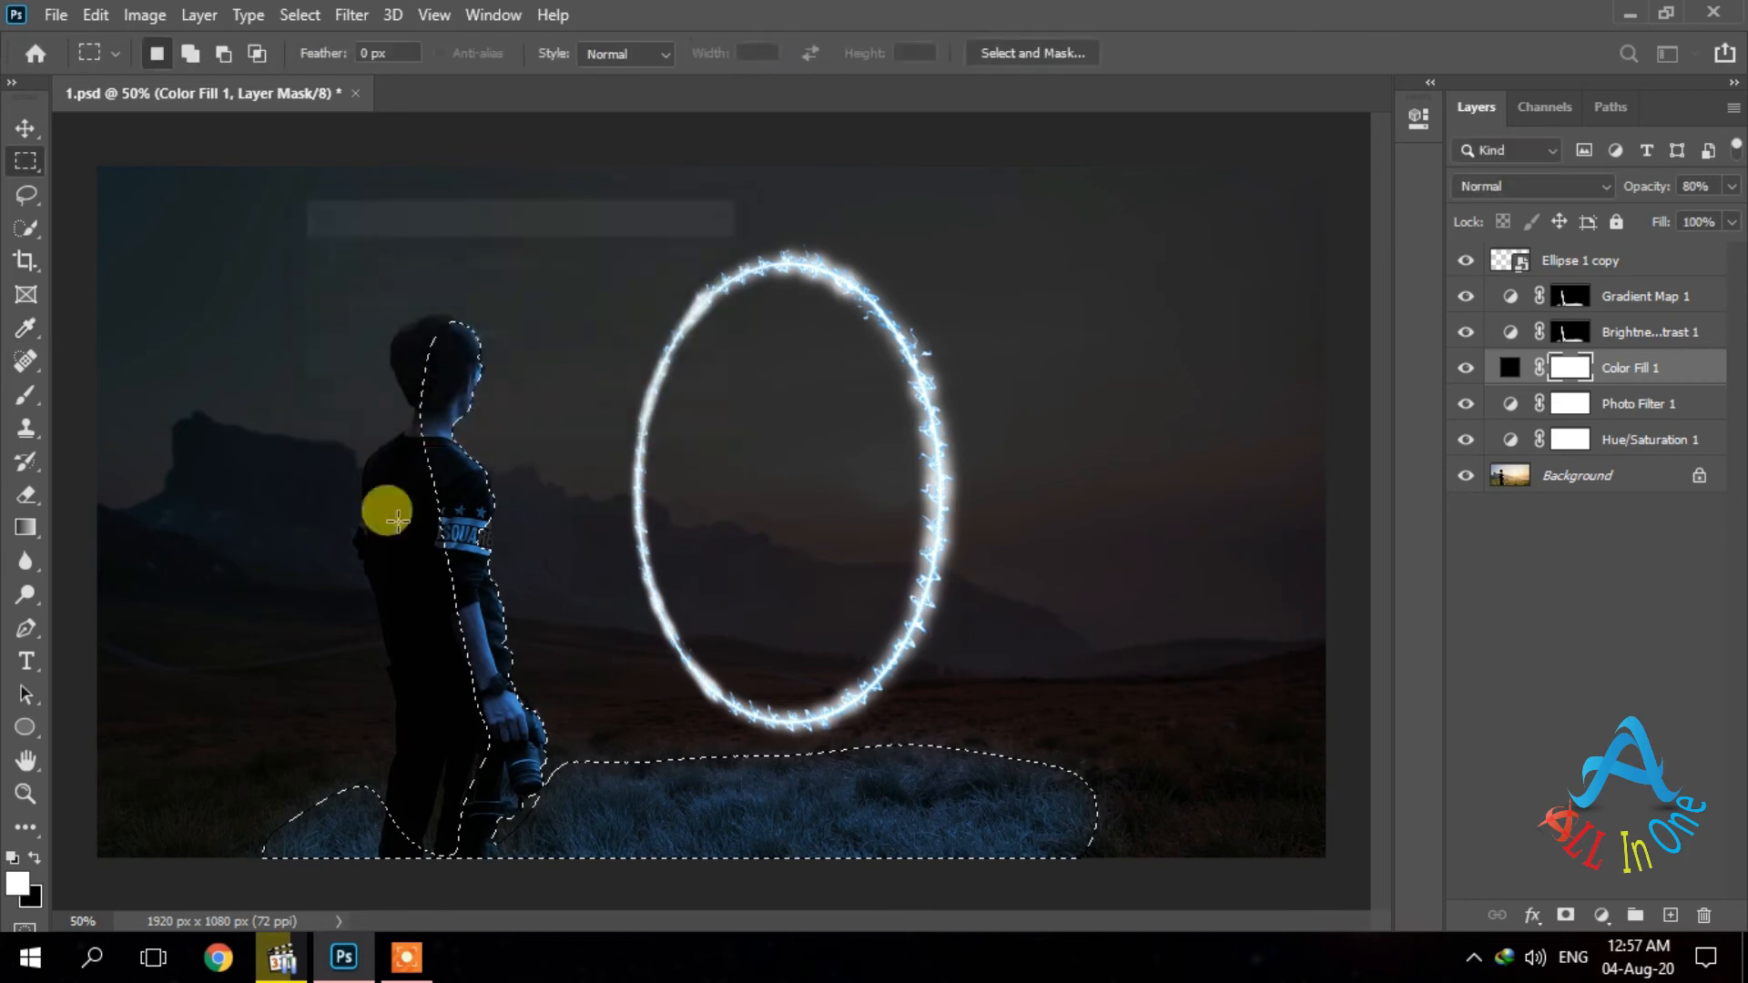
Fill the selected area of the Color Fill 1 mask with the black foreground color at 100% opacity, and deselect.
left_click(34, 857)
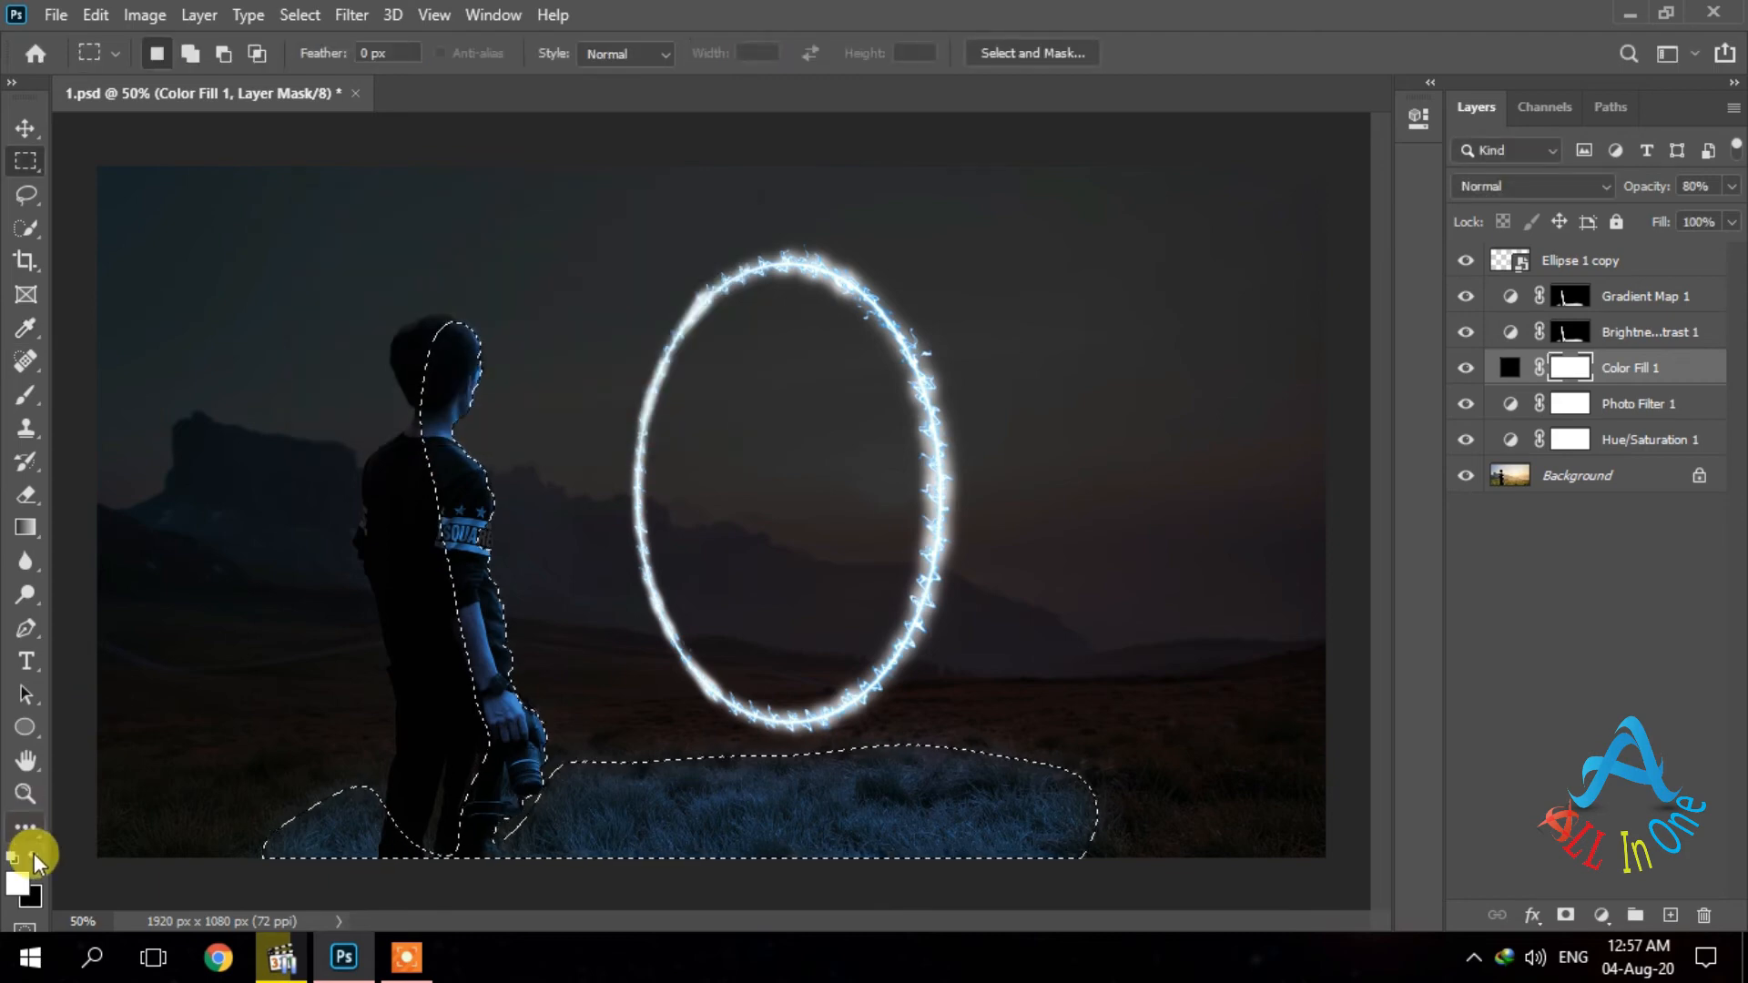
left_click(99, 15)
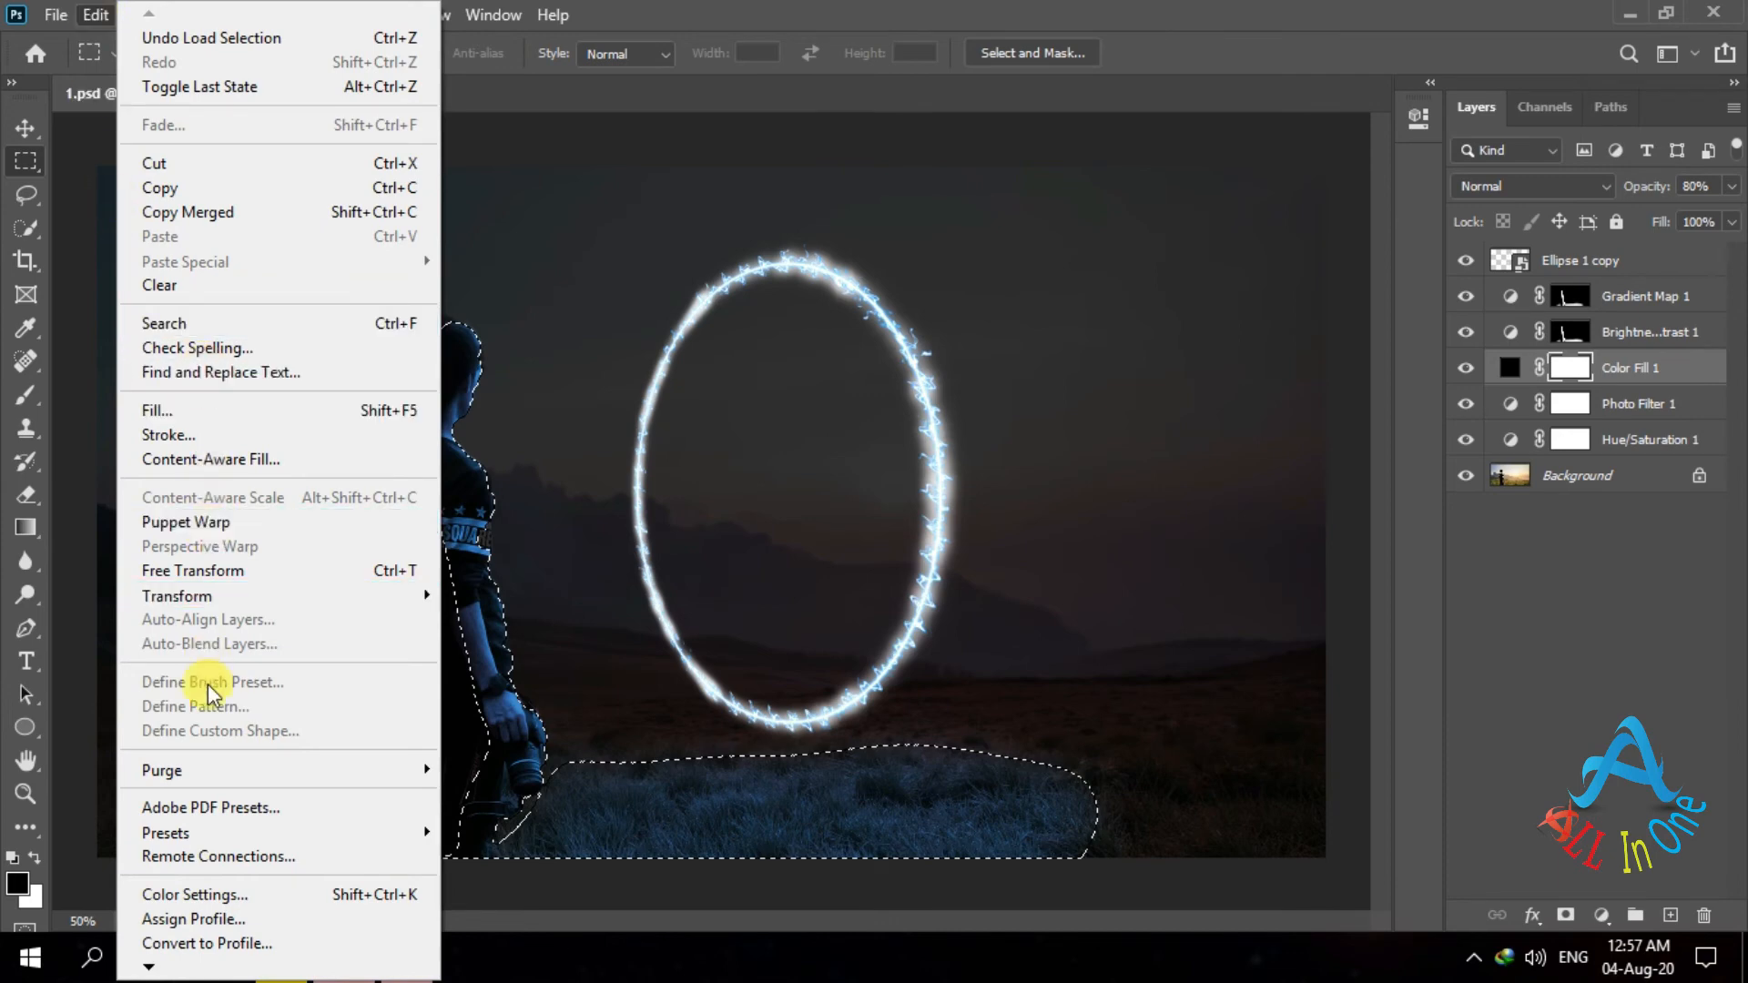
left_click(243, 412)
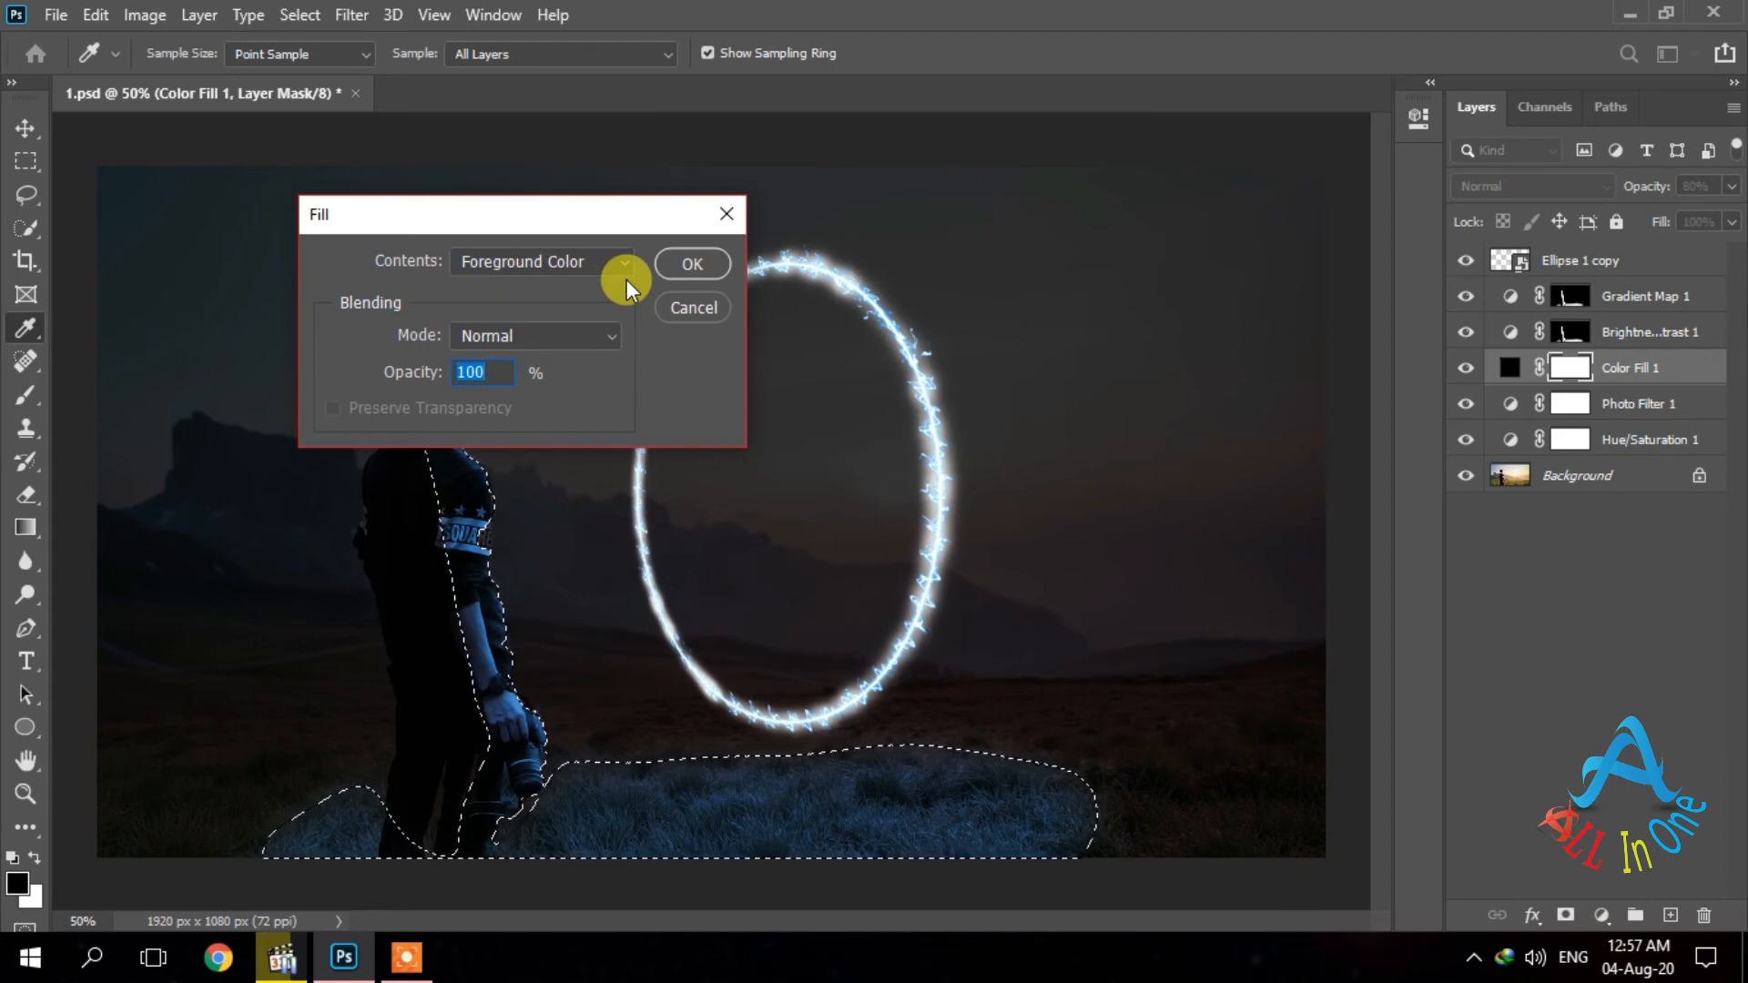
left_click(685, 257)
key("m")
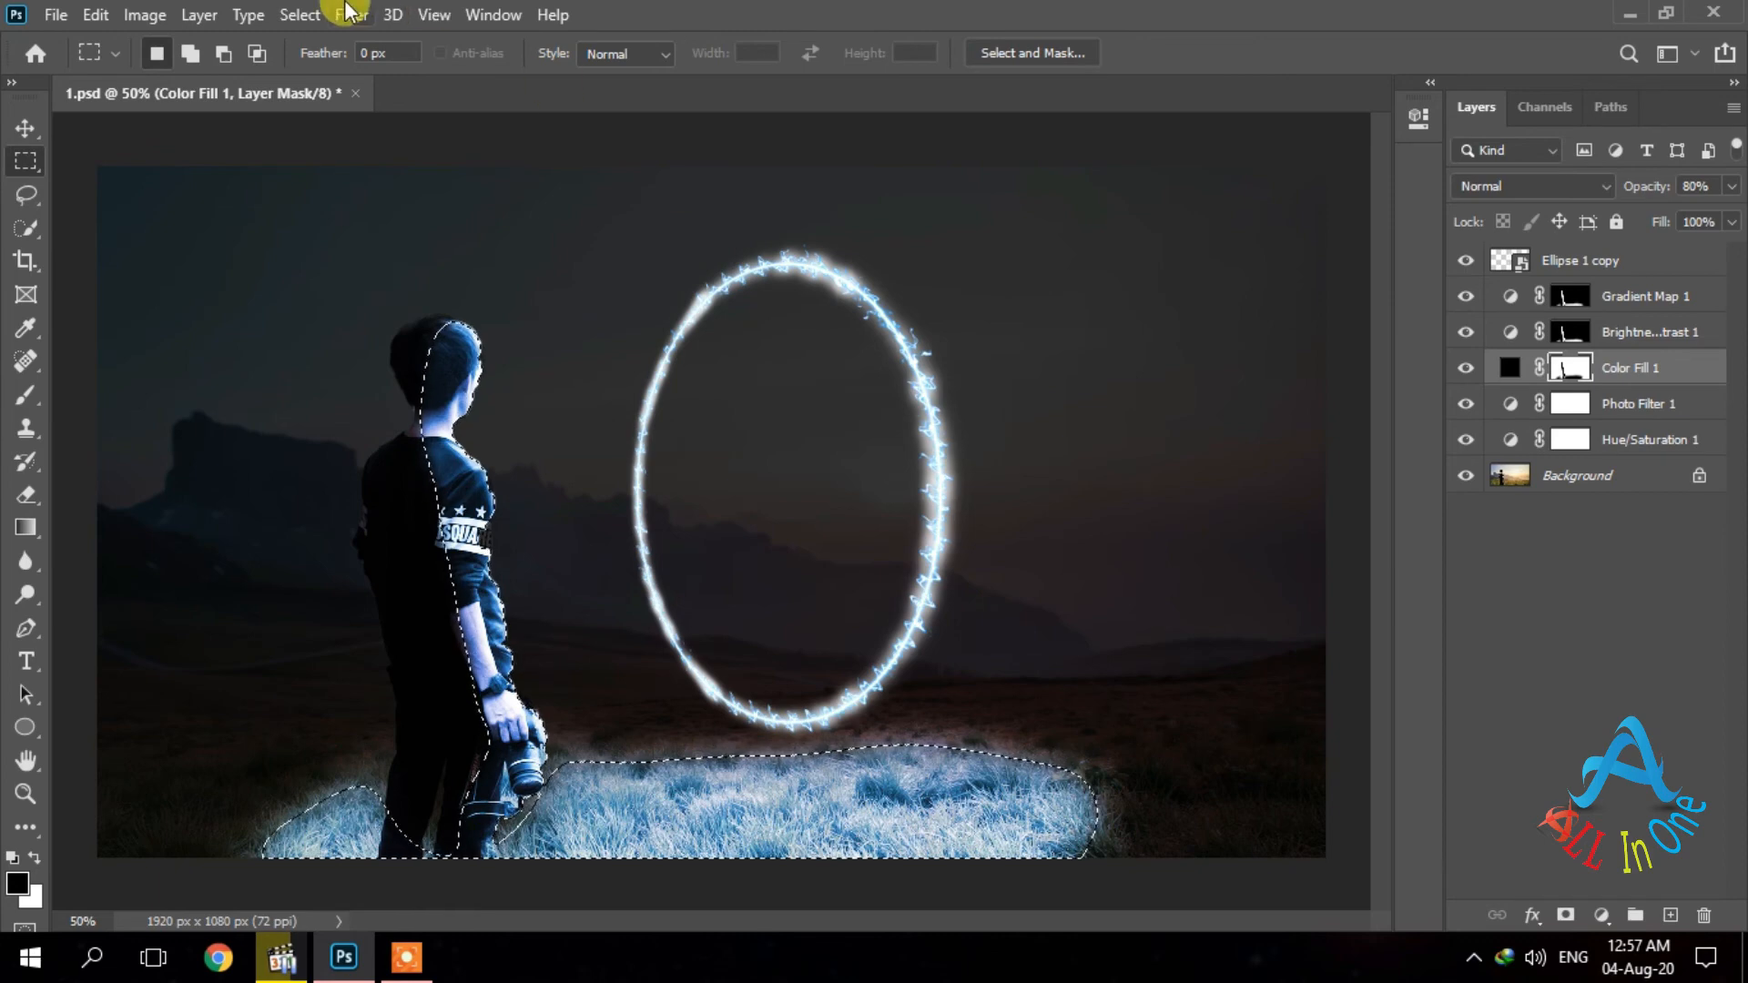
left_click(264, 16)
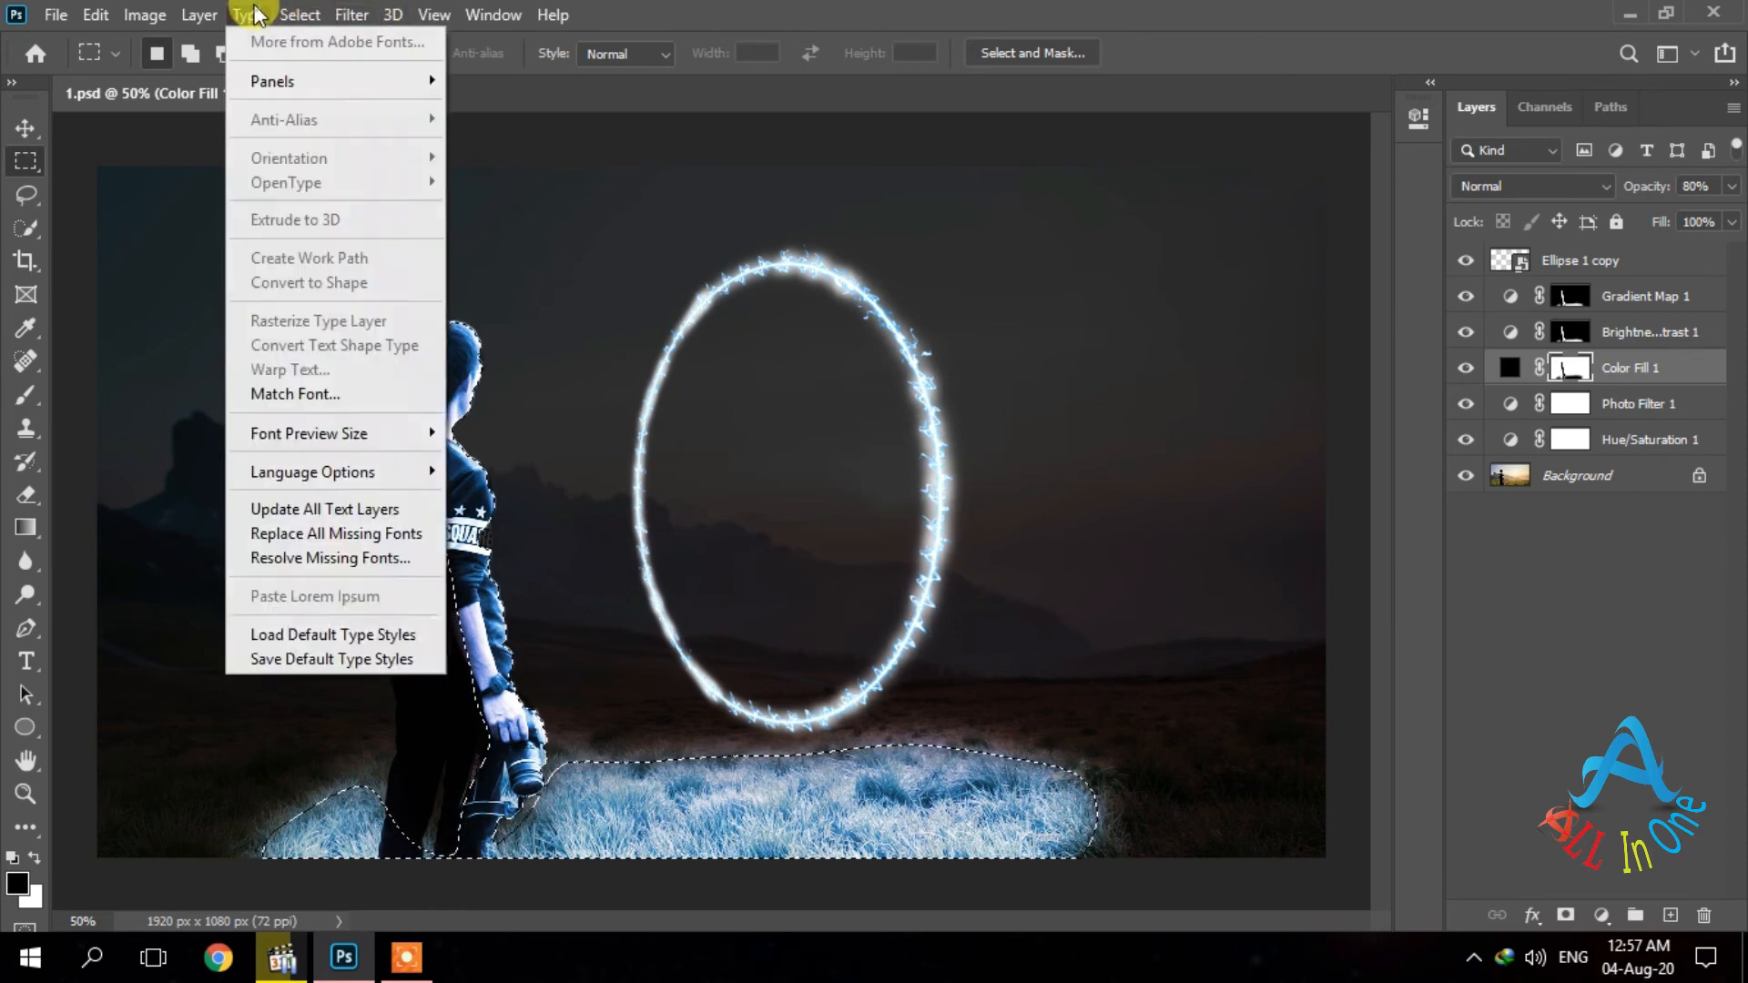
left_click(314, 65)
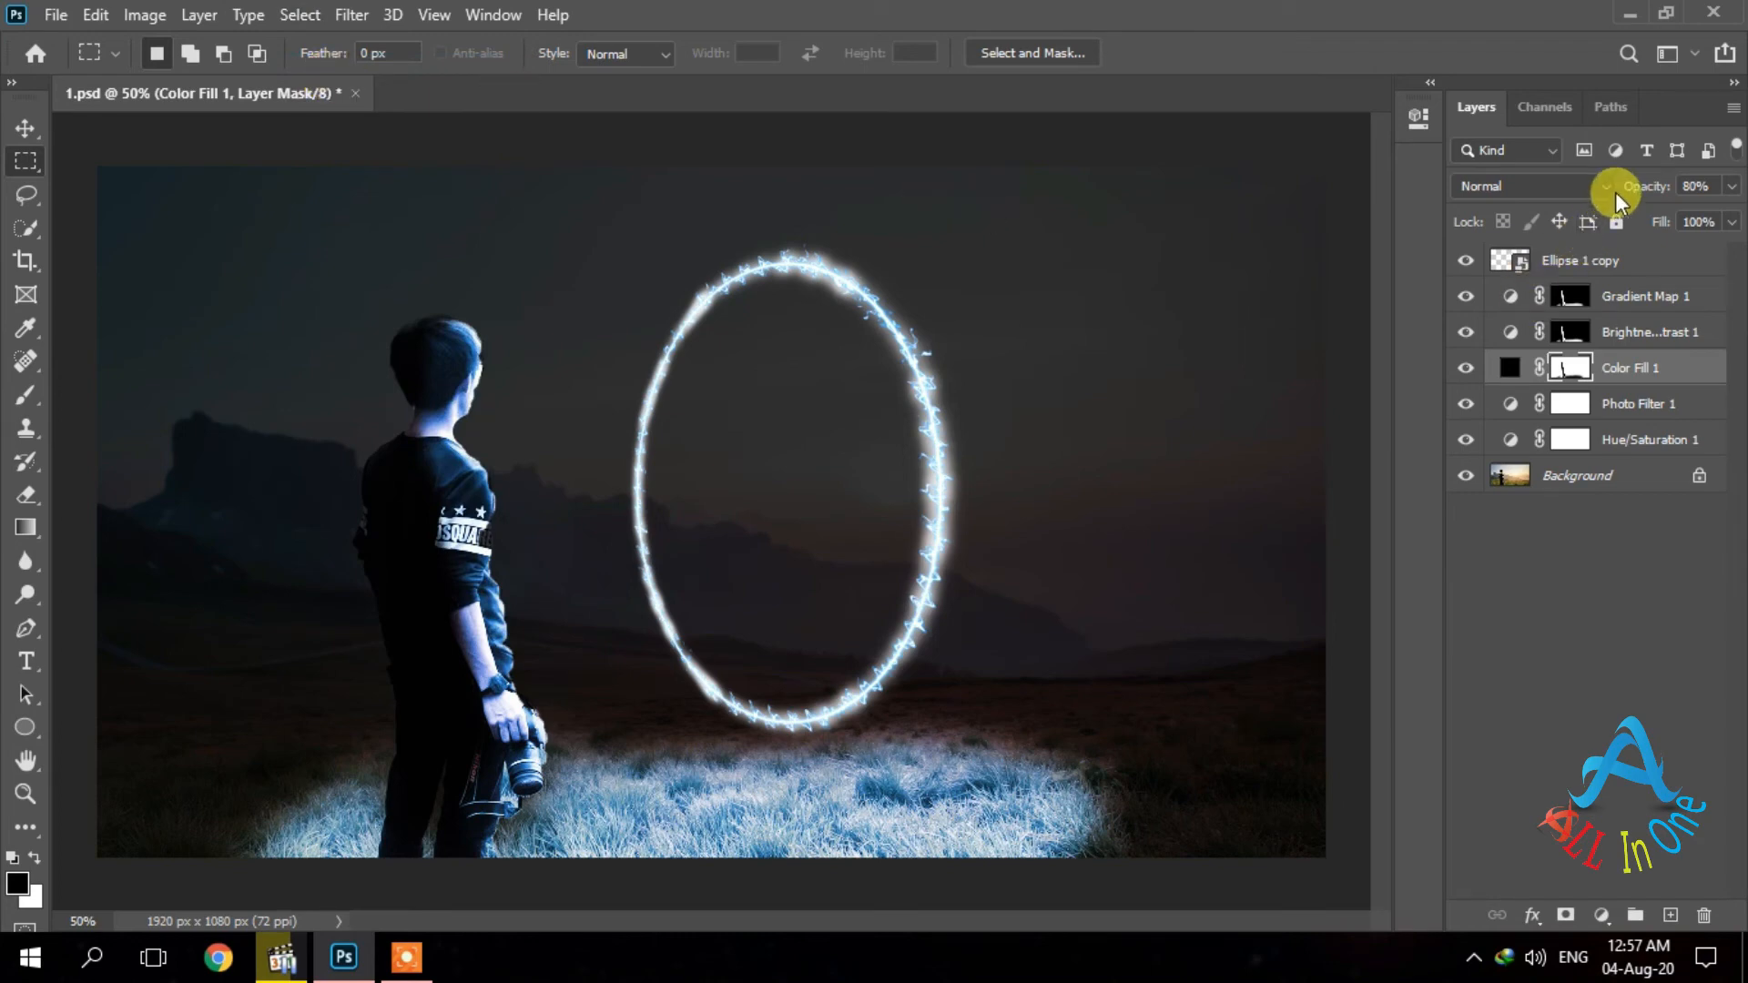
left_click(1728, 187)
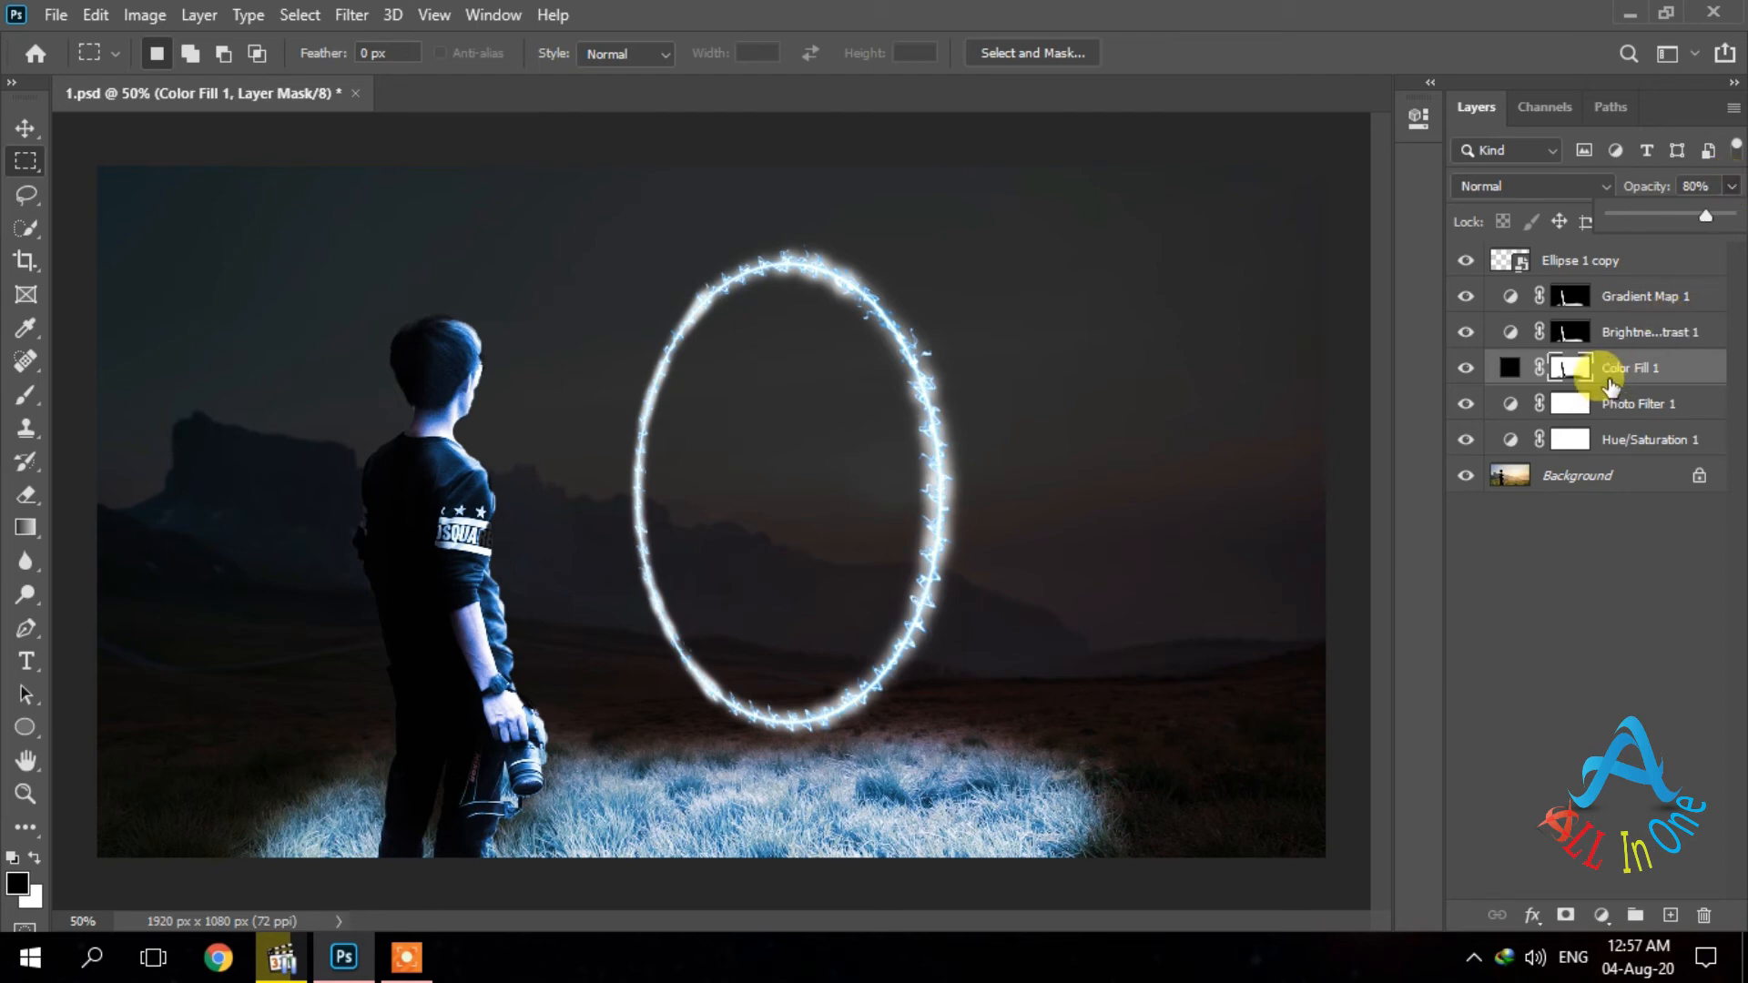
left_click(1613, 377)
double_click(1613, 373)
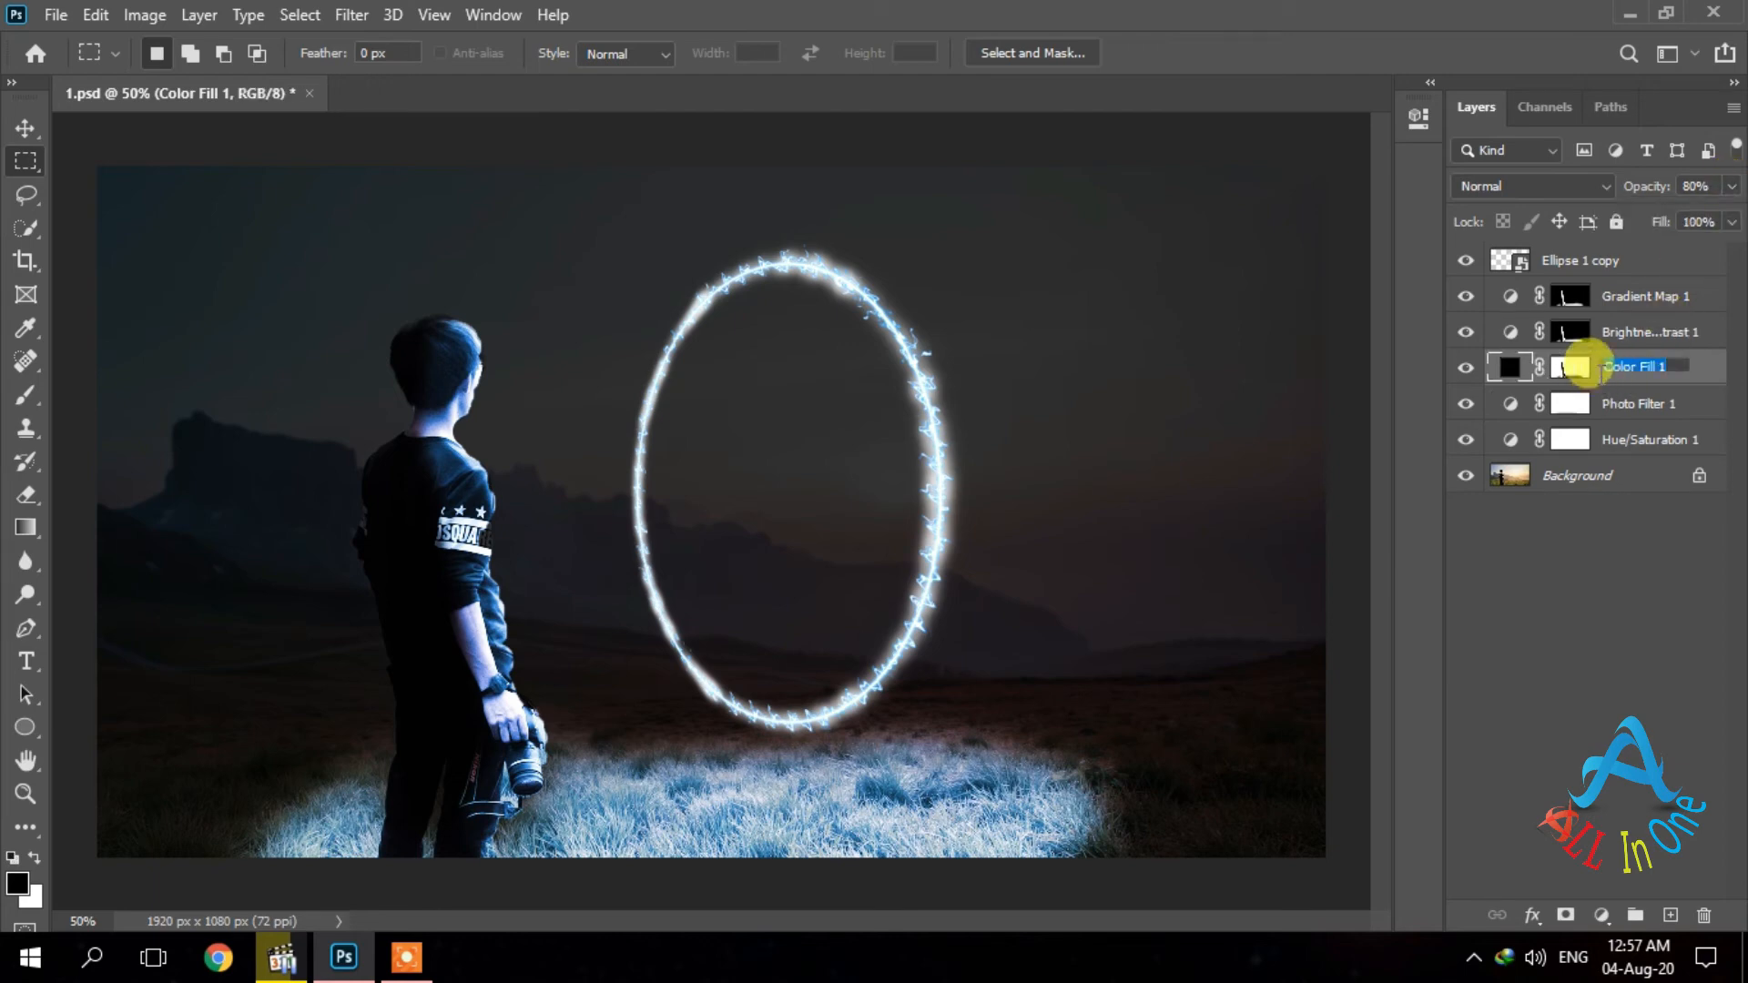
key("Return")
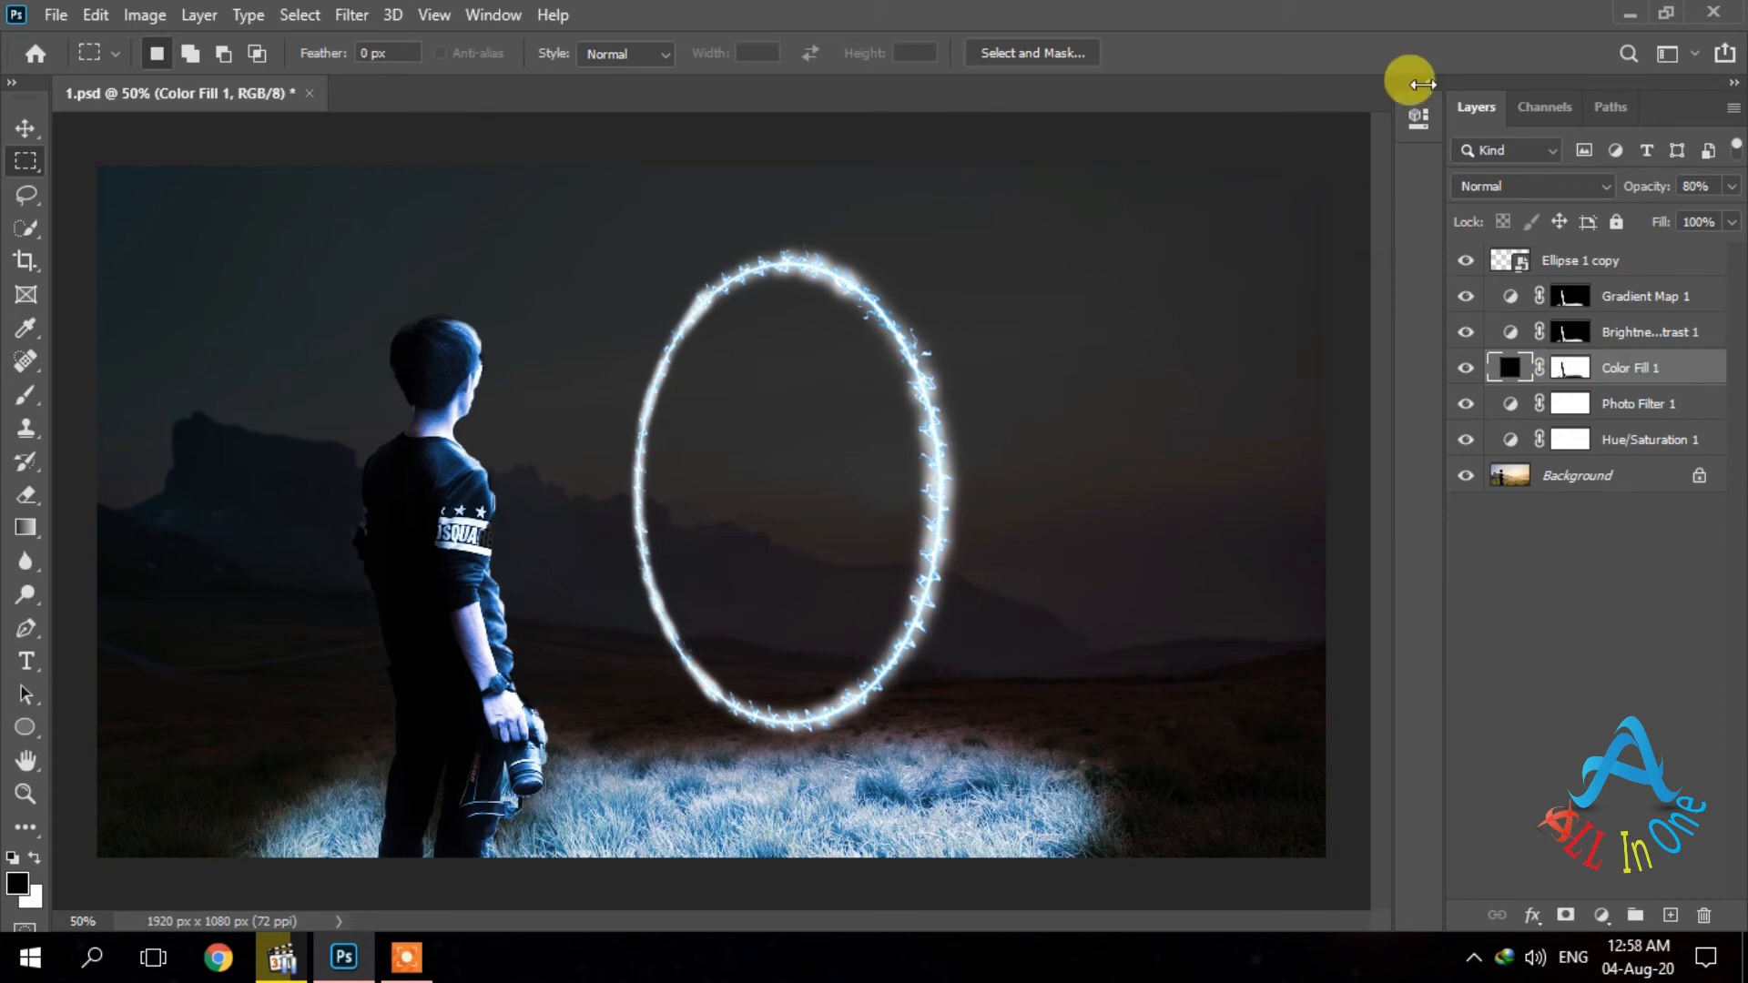
Reduce the density of the Color Fill 1 layer mask to 20%.
left_click(1420, 84)
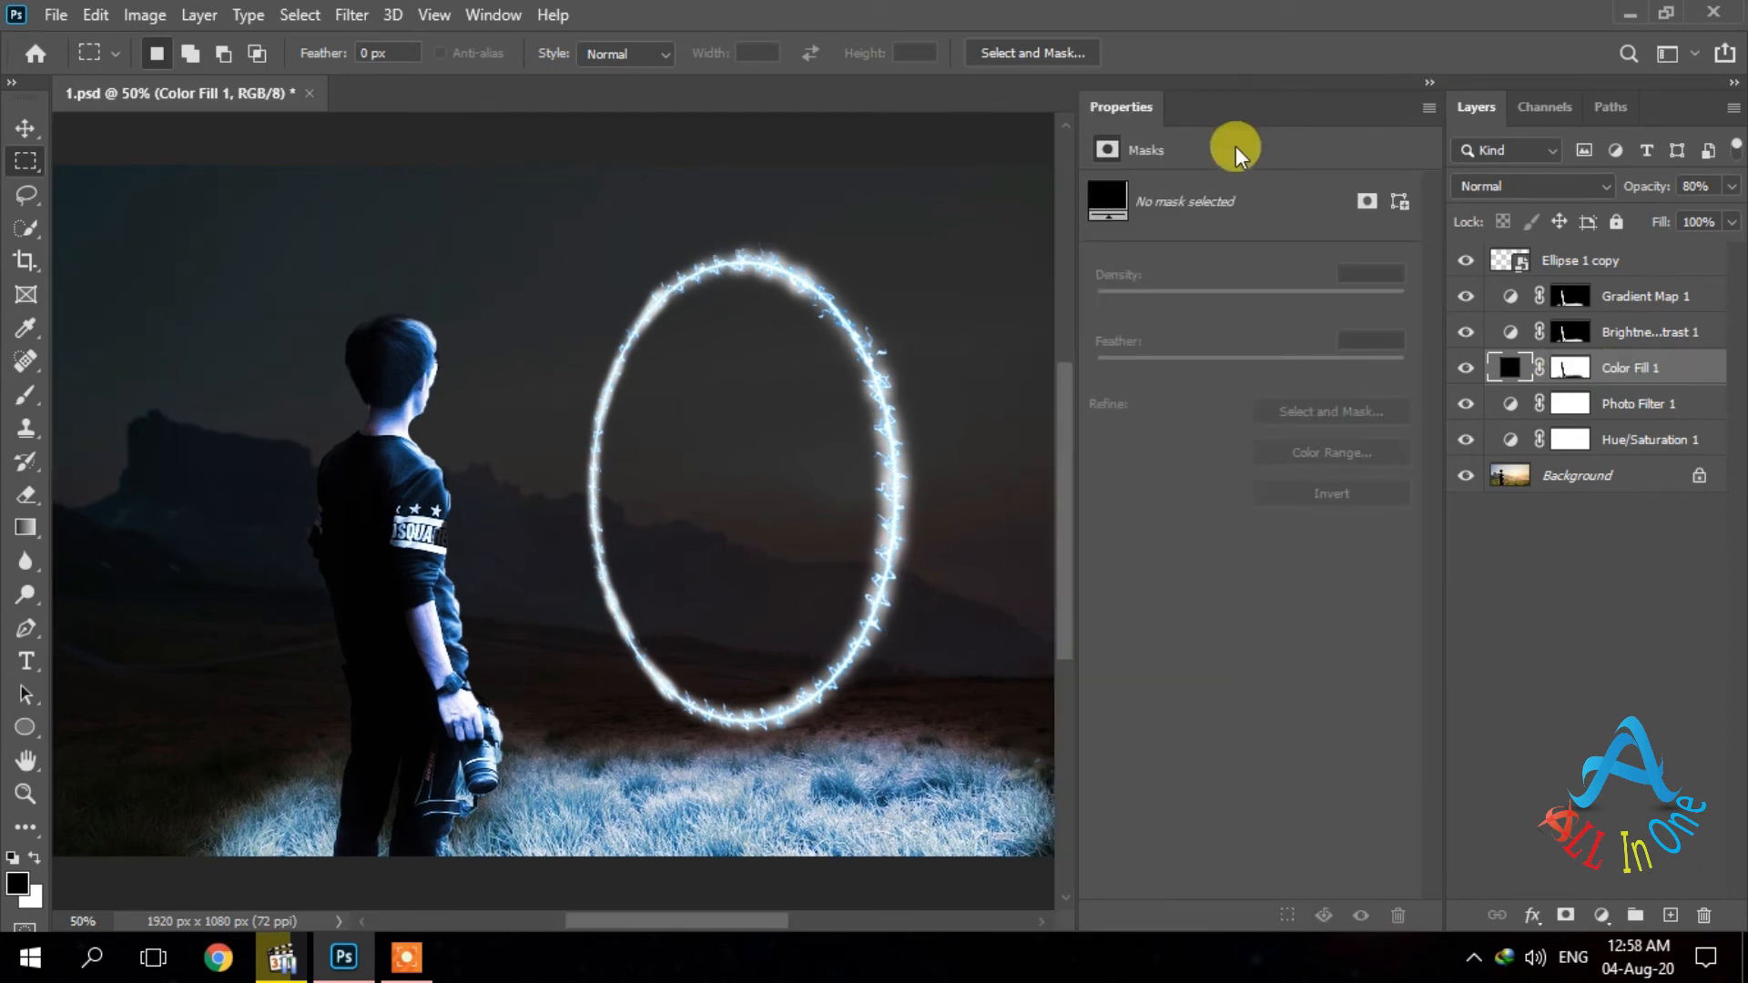
left_click(1567, 374)
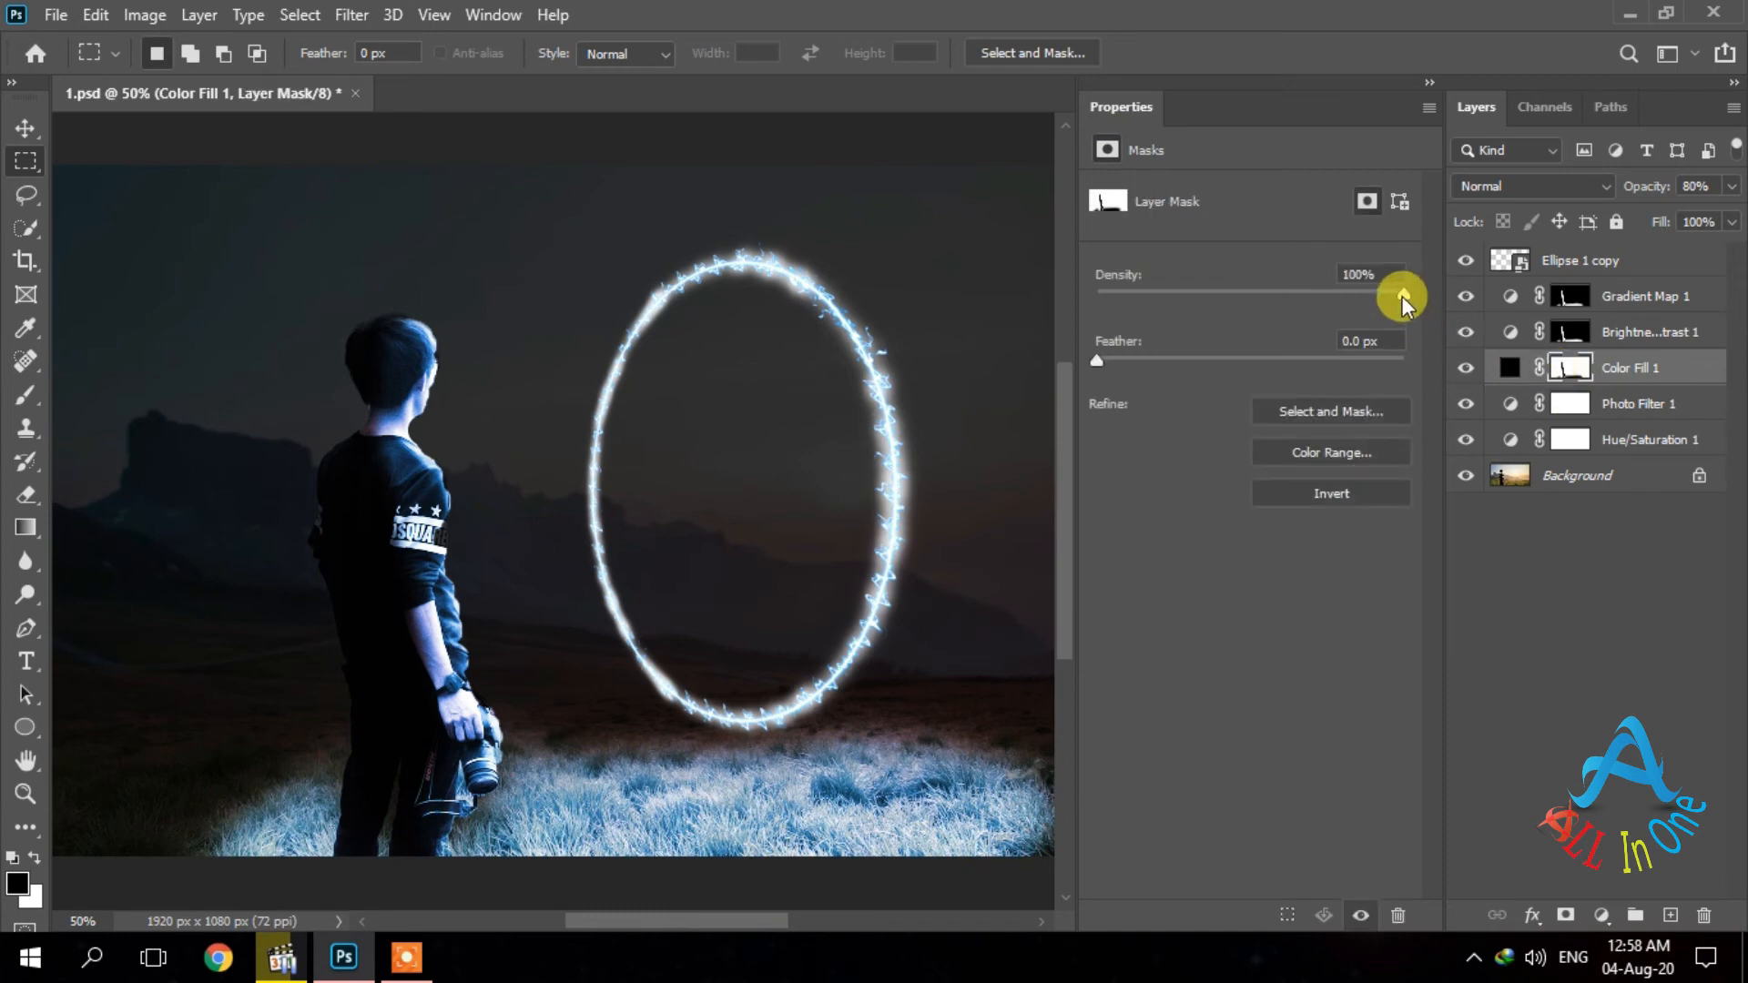
left_click_drag(1402, 297, 1178, 289)
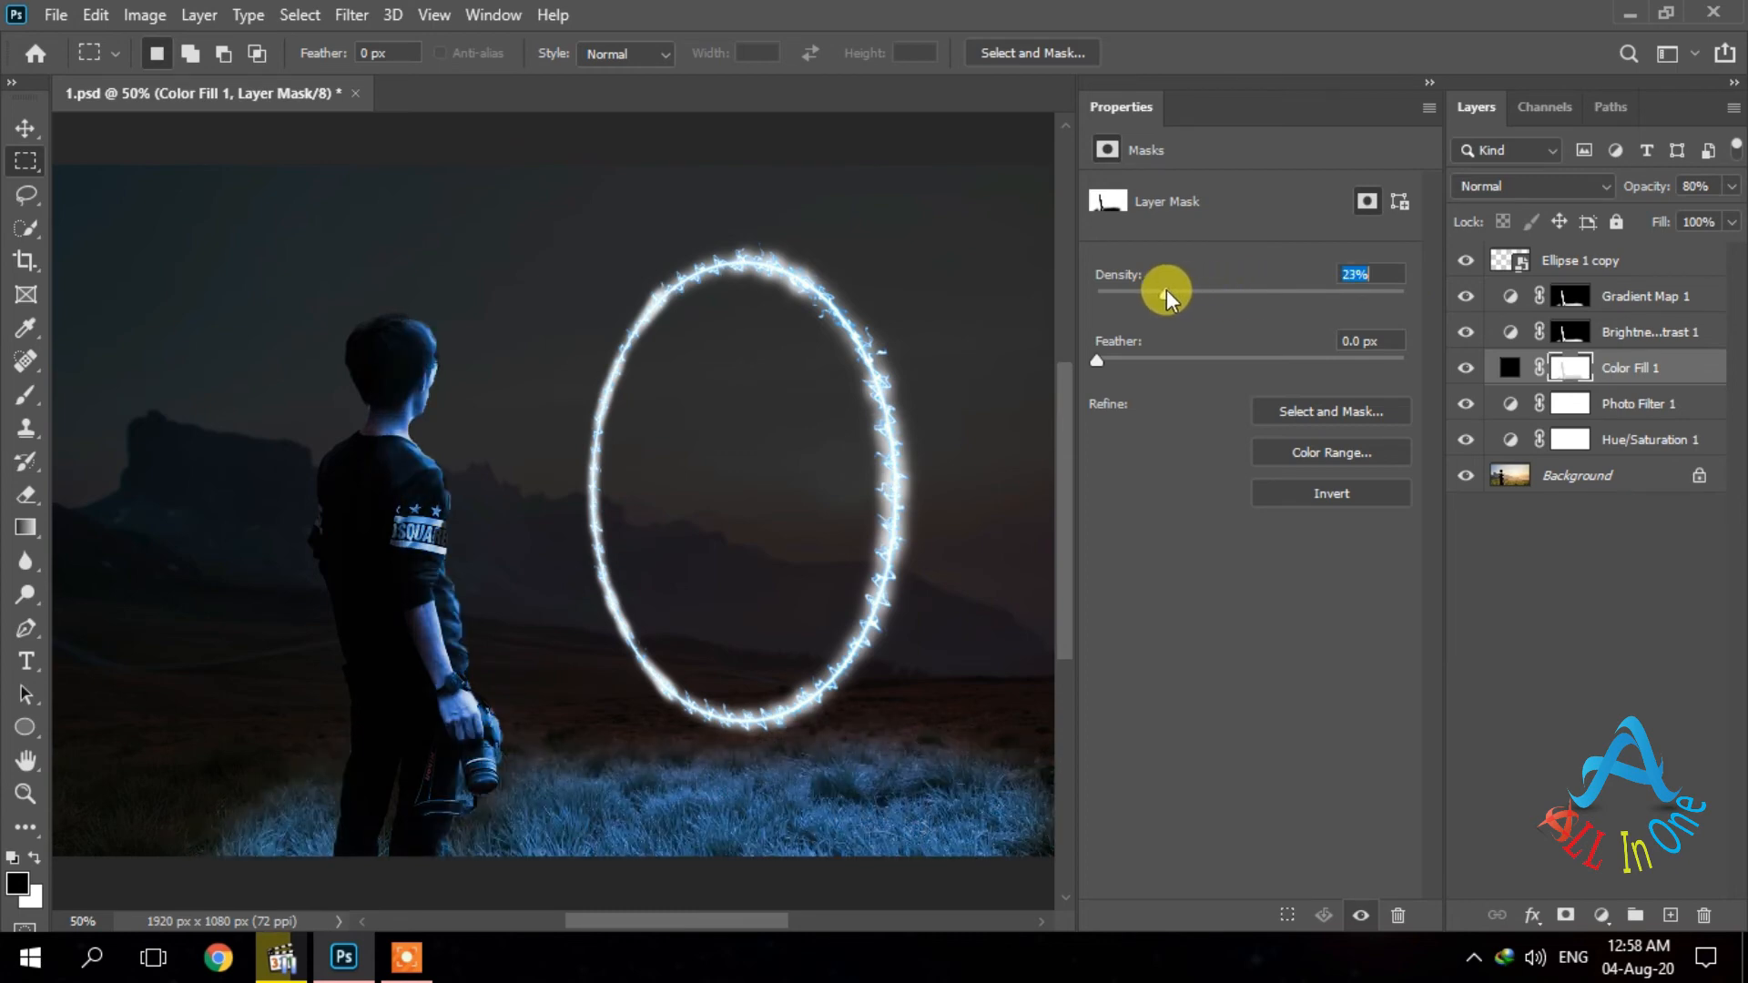
left_click_drag(1160, 291, 1159, 291)
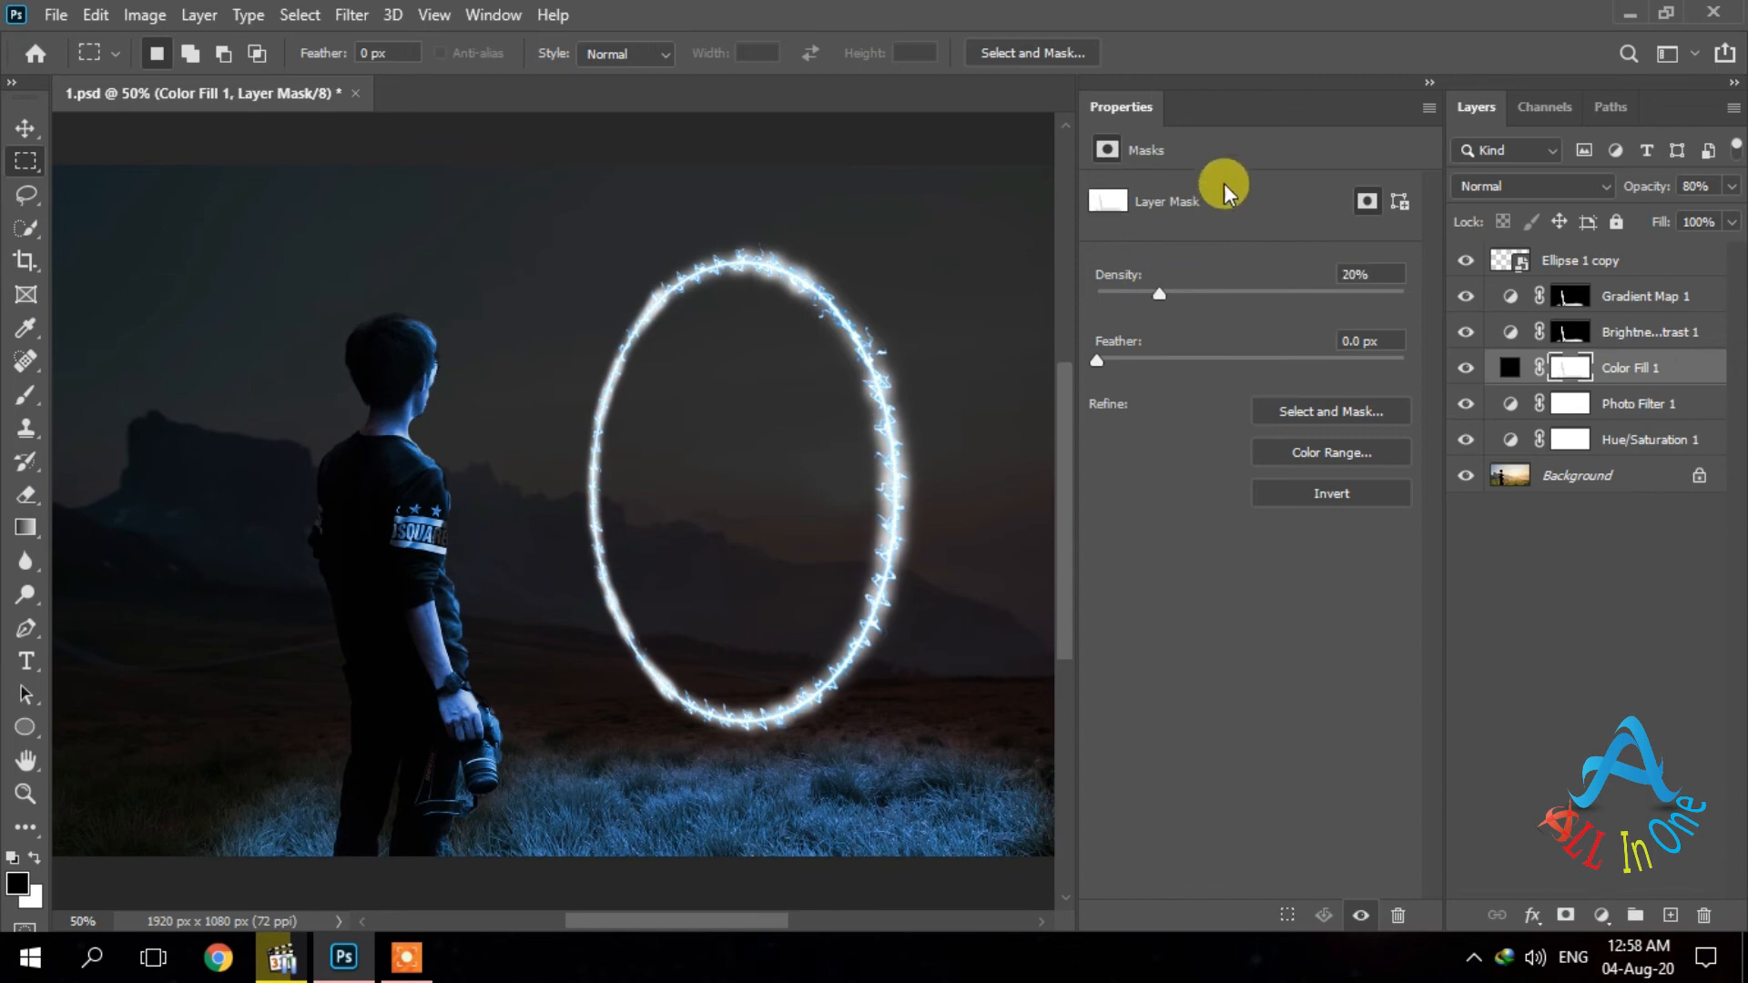
left_click(1428, 83)
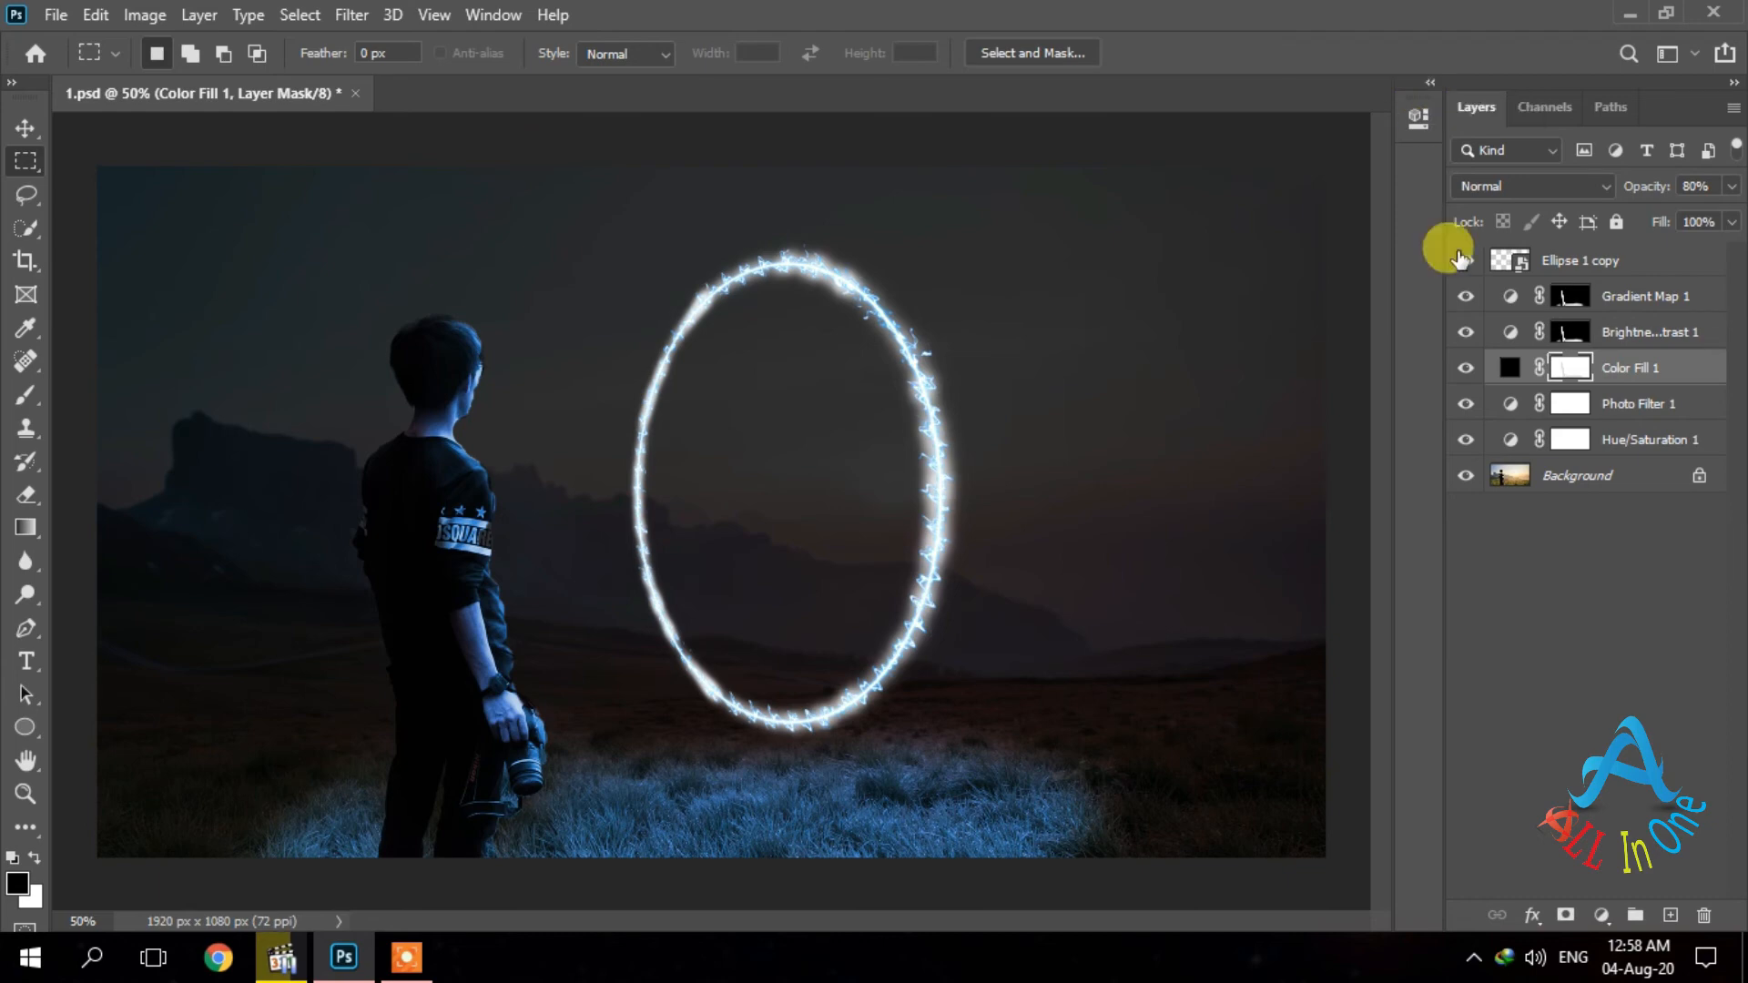
Duplicate the Background layer and apply the Ripple filter to the copy with amount 500% and size Large.
left_click(1585, 485)
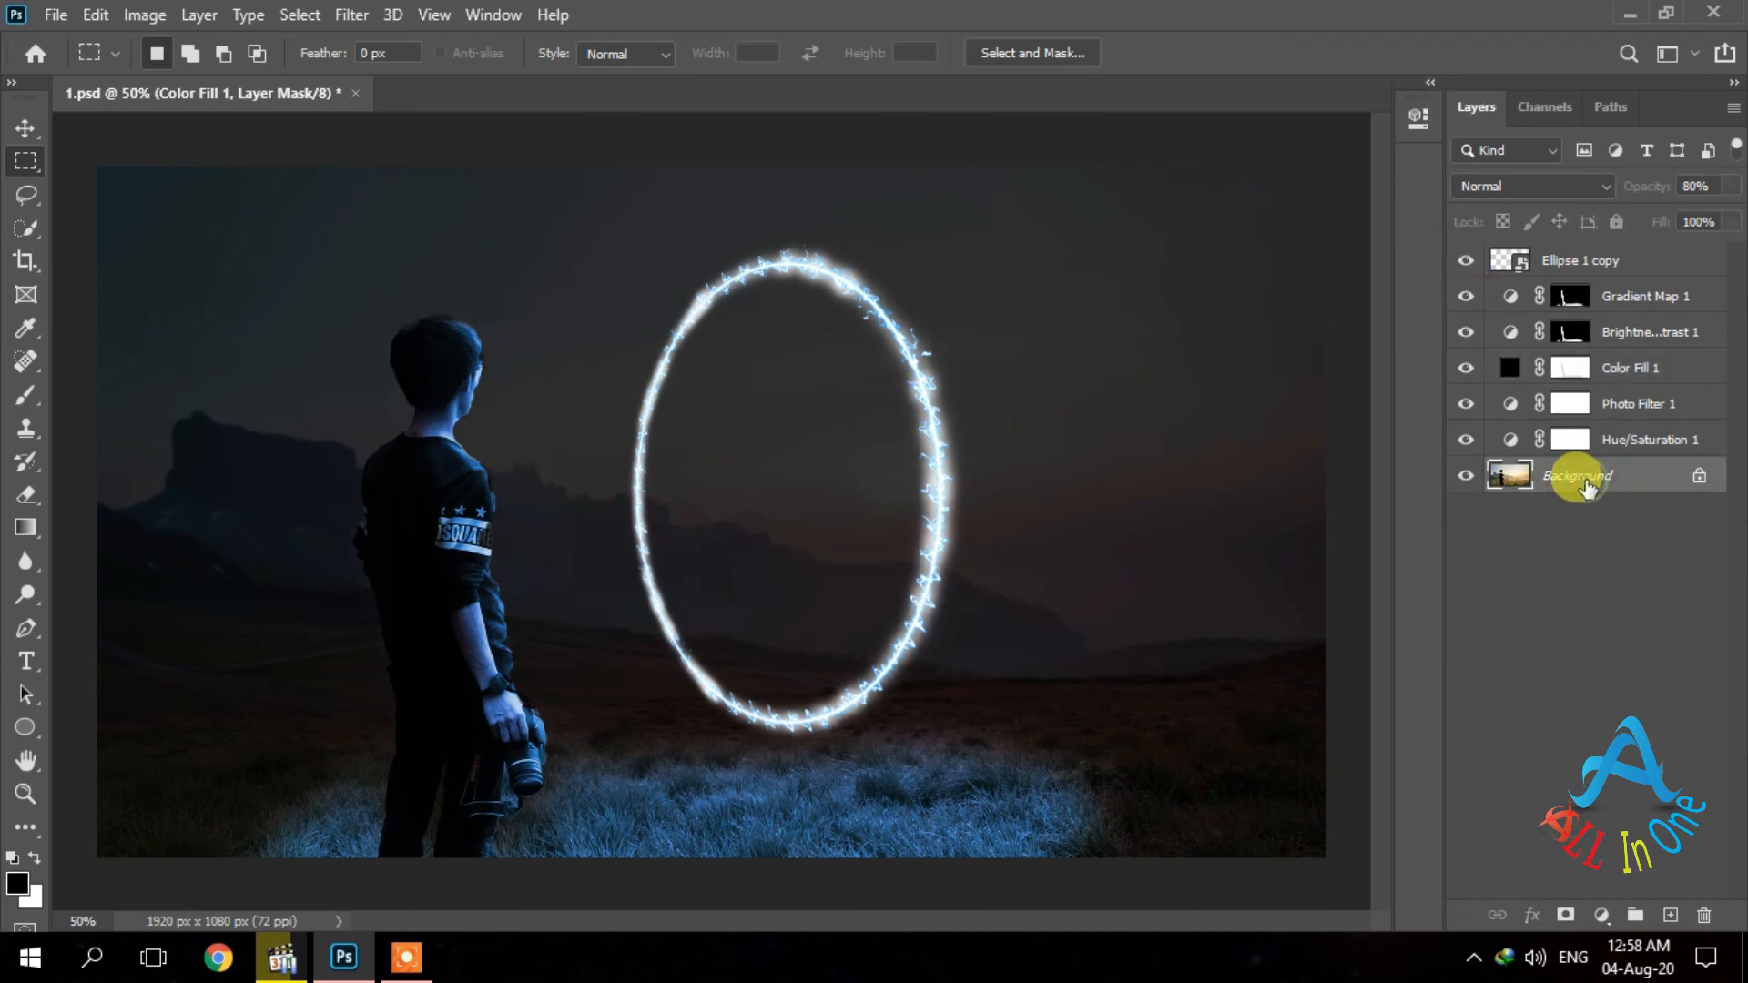
key("ctrl+j")
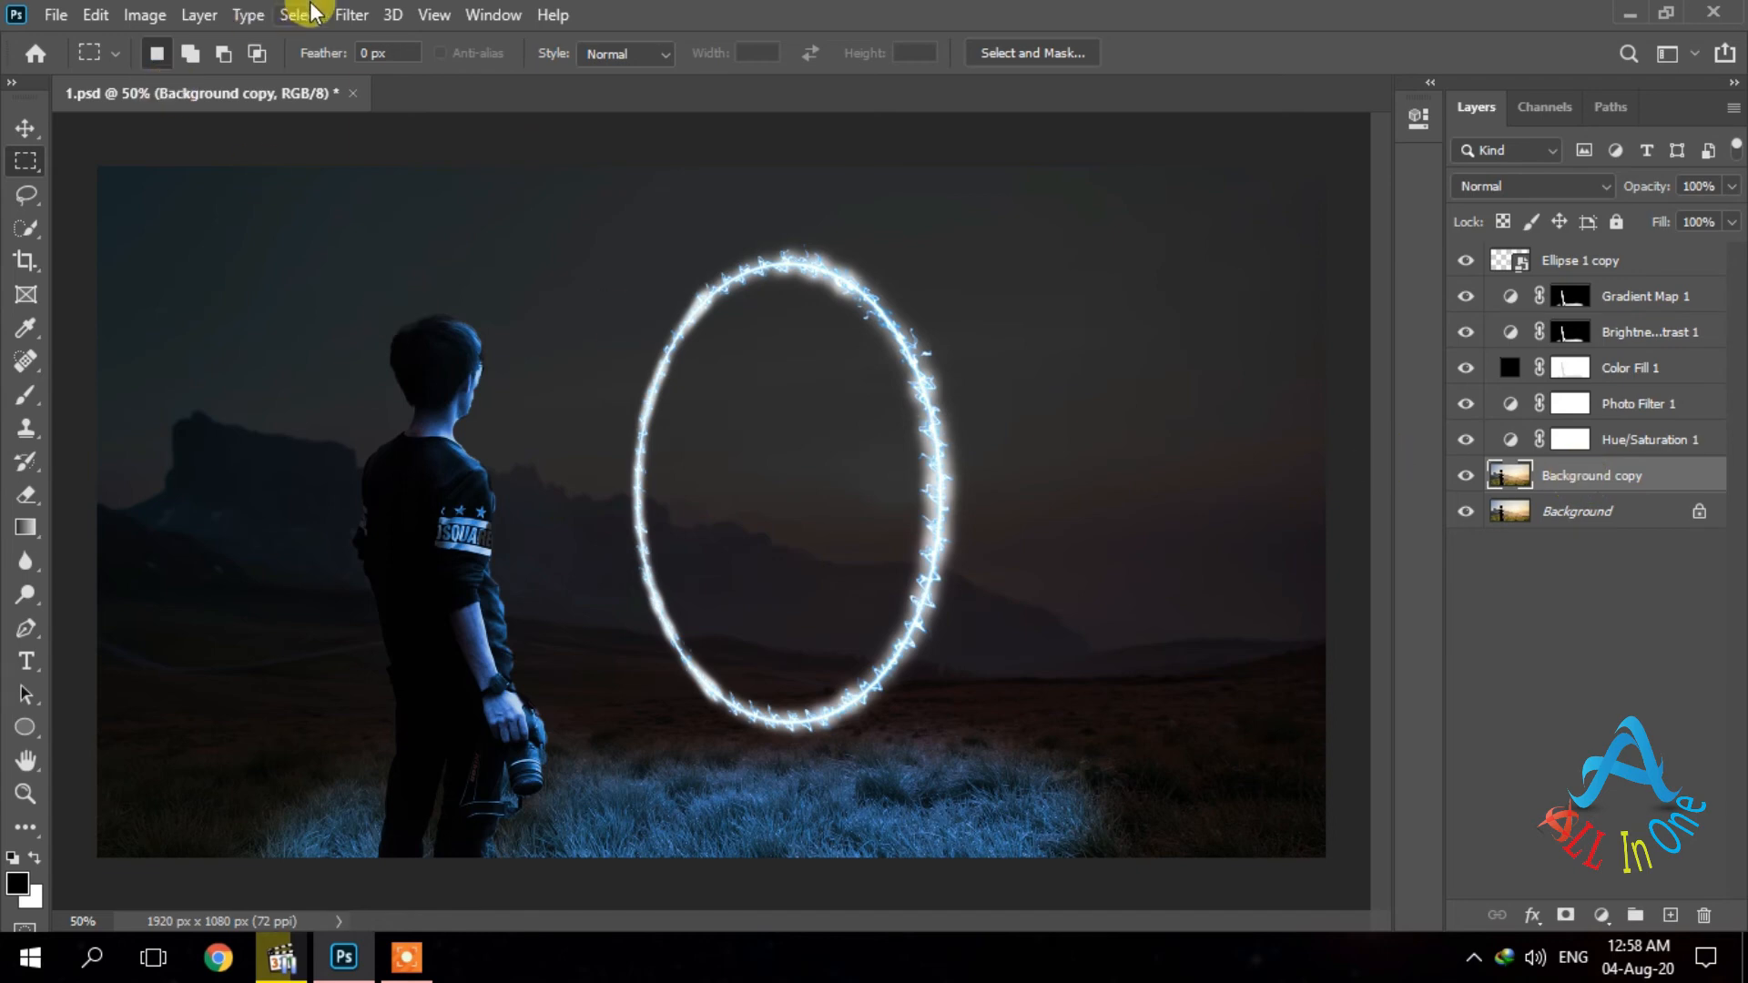
left_click(352, 16)
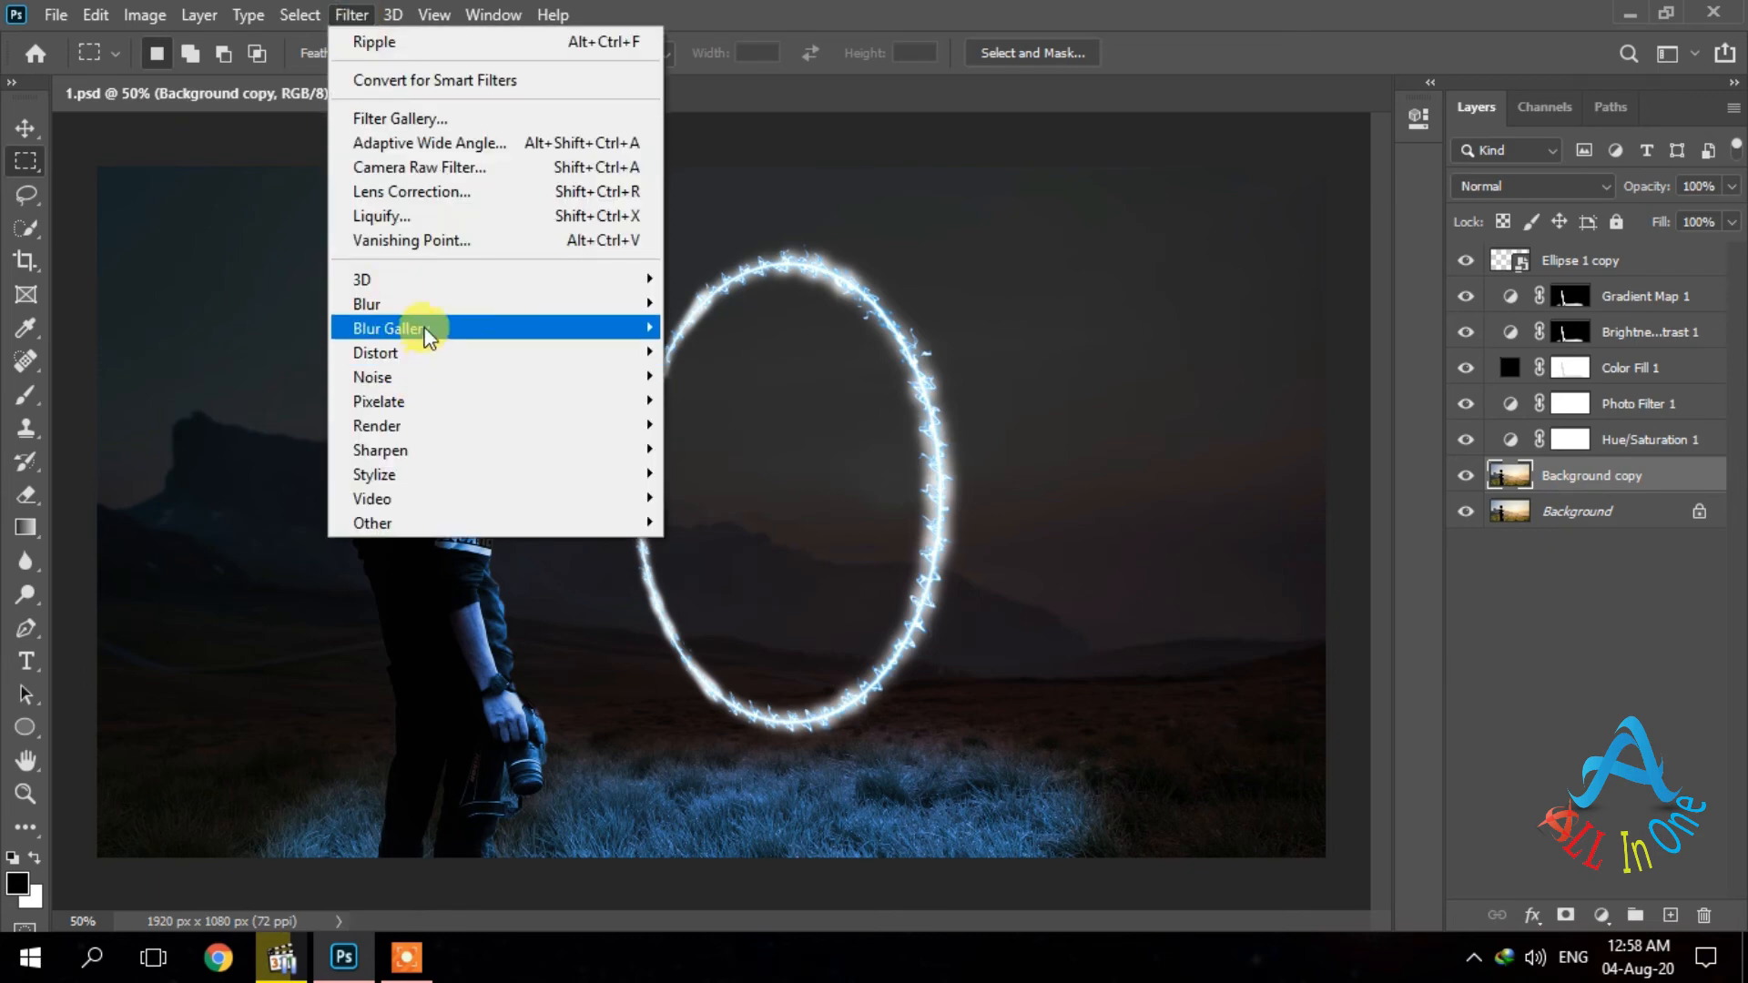
mouse_move(449, 350)
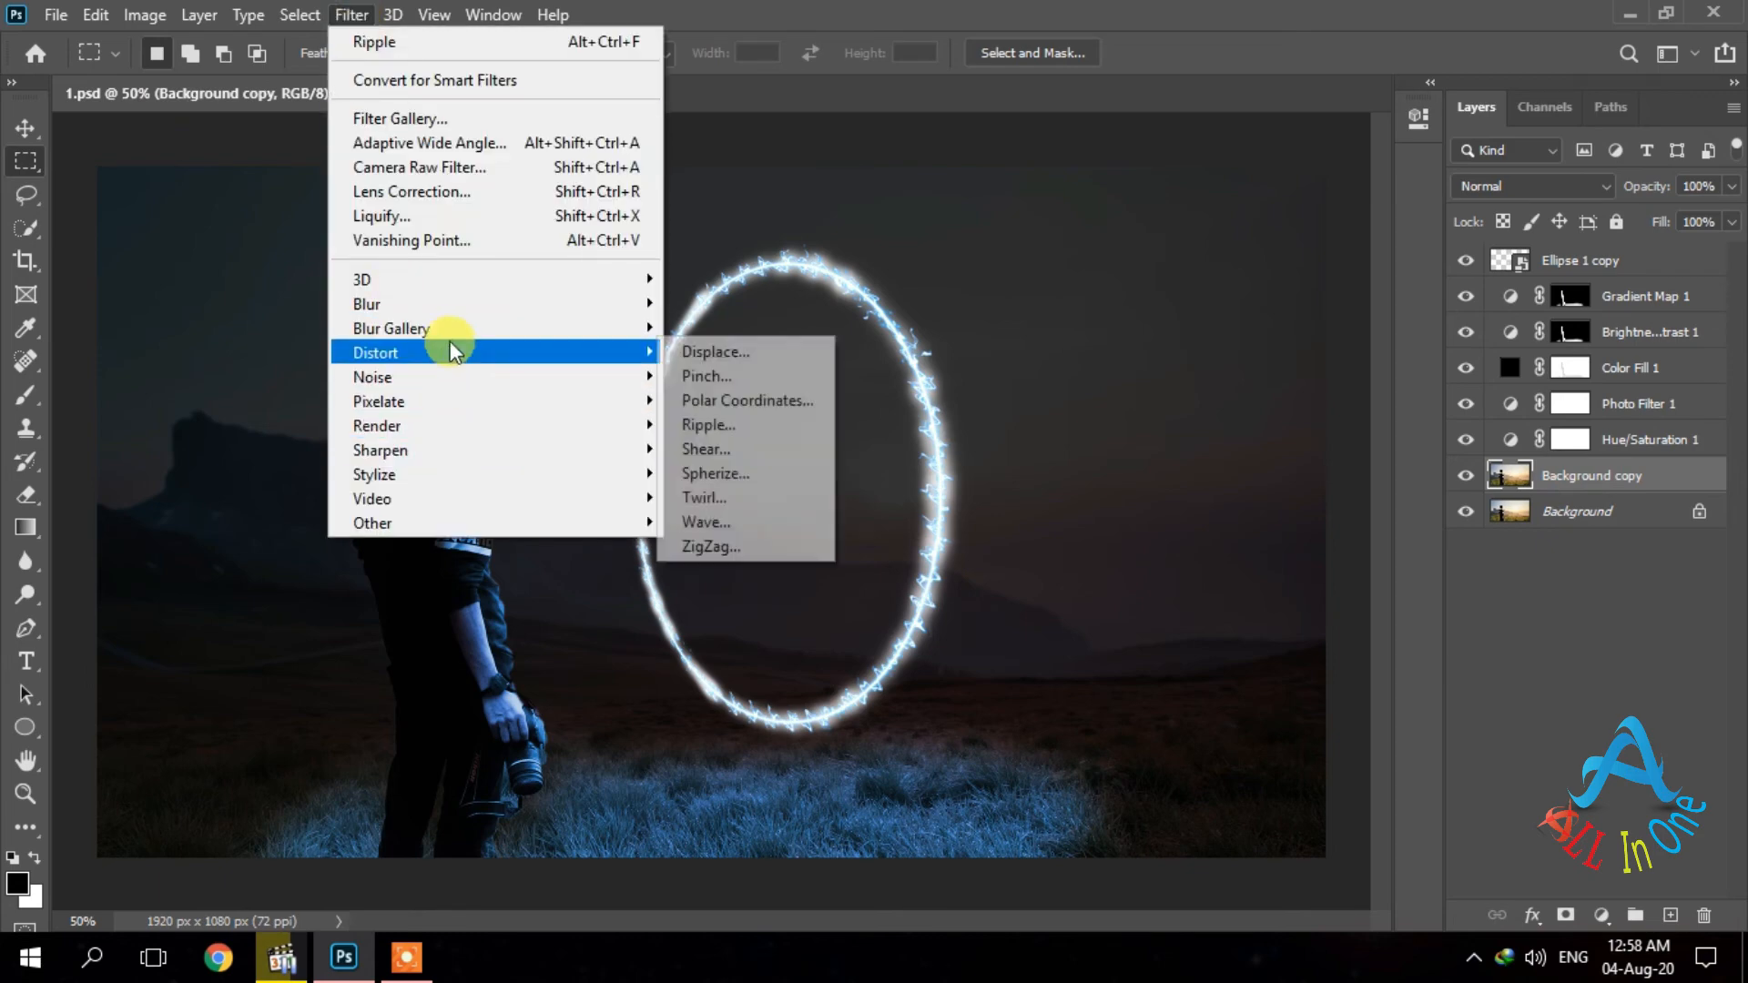
left_click(746, 428)
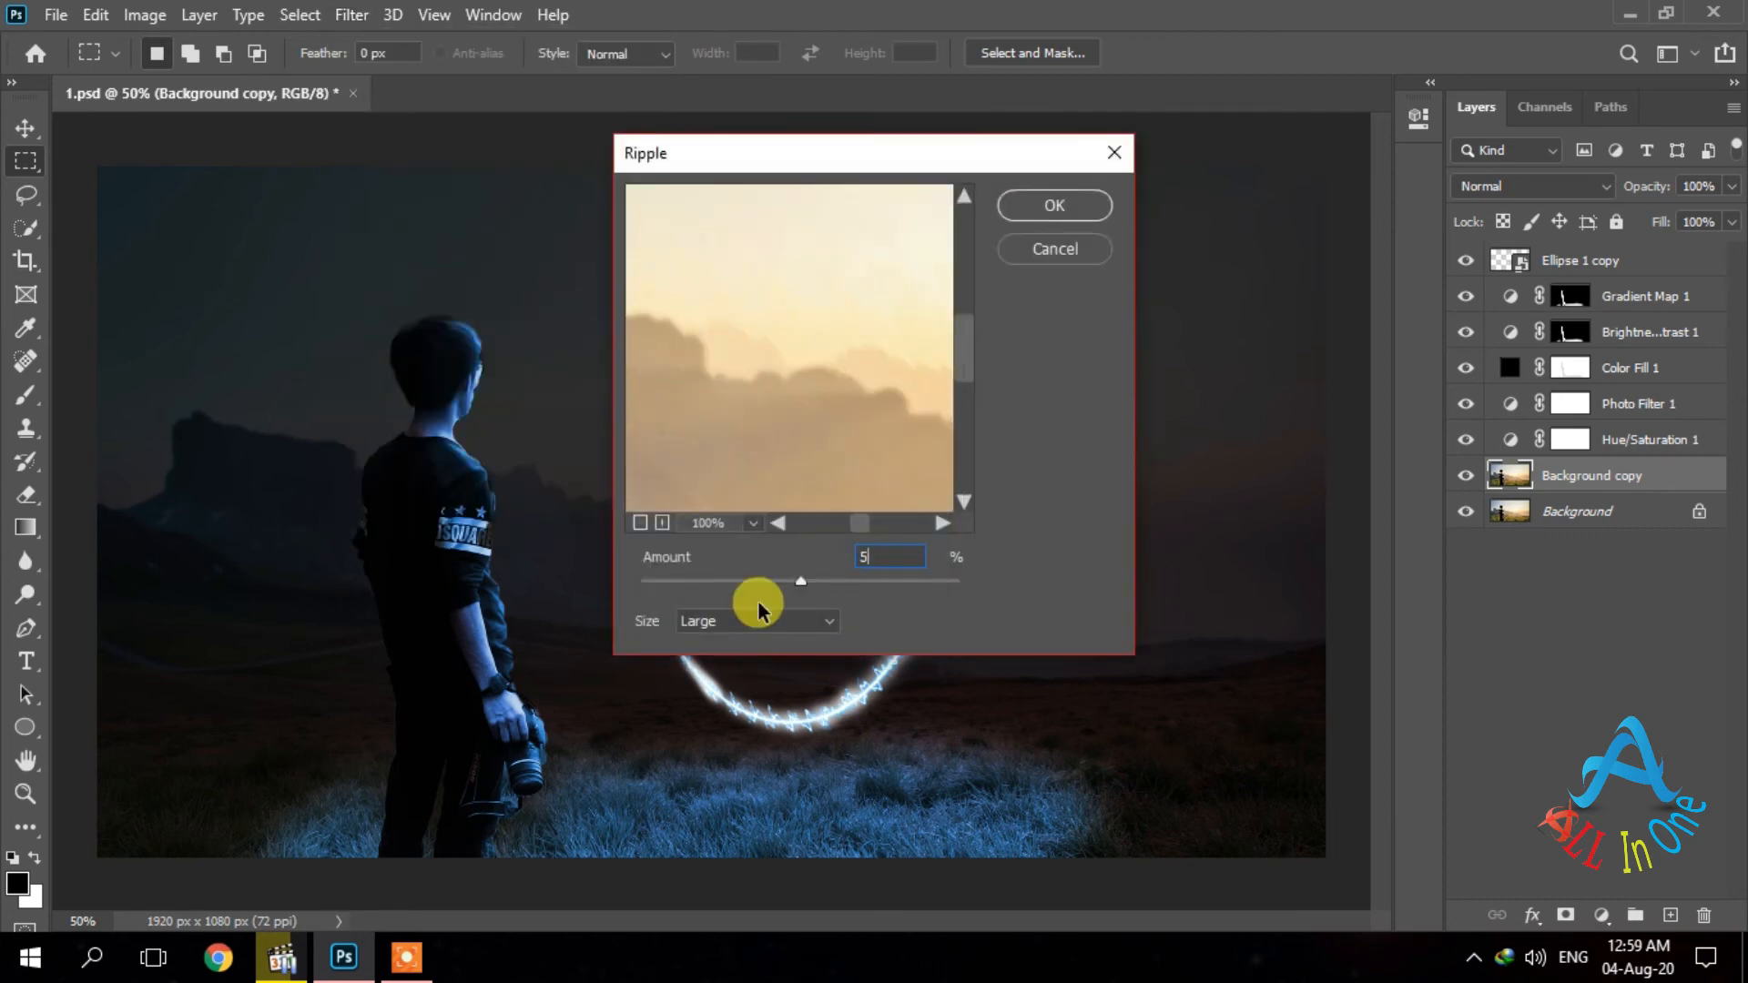
type("500")
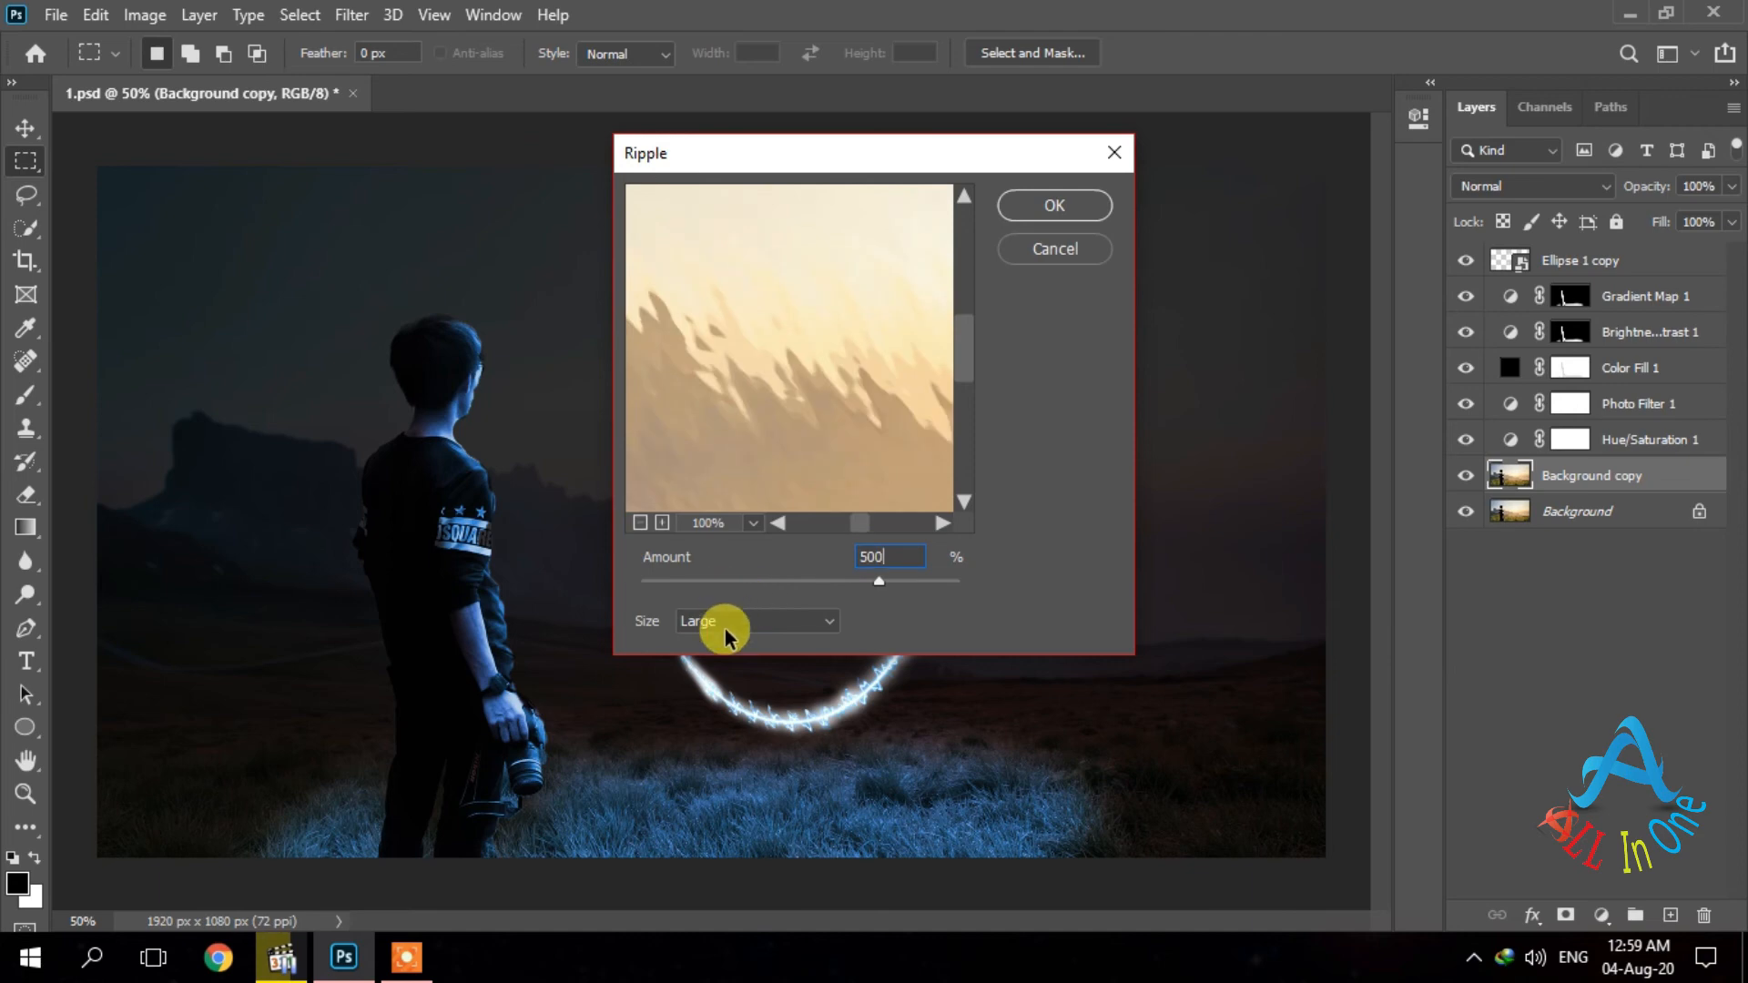
left_click(1055, 208)
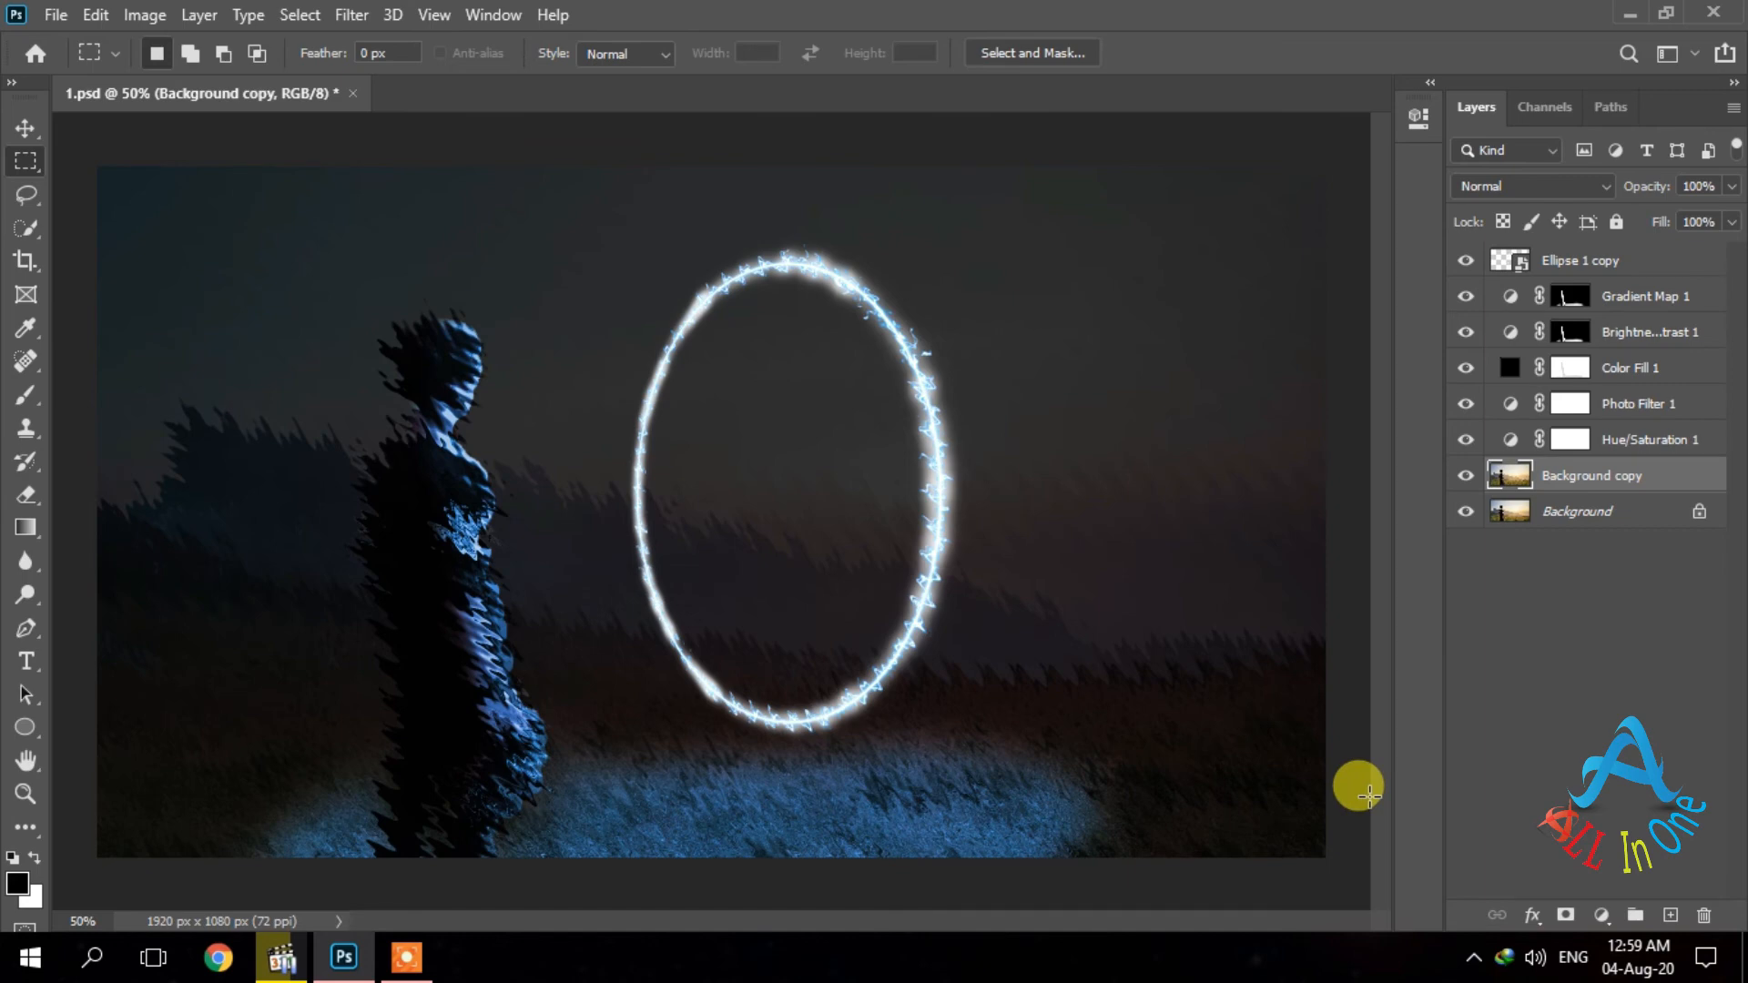
Add a layer mask to the Background copy layer and invert the mask to black.
left_click(1566, 917)
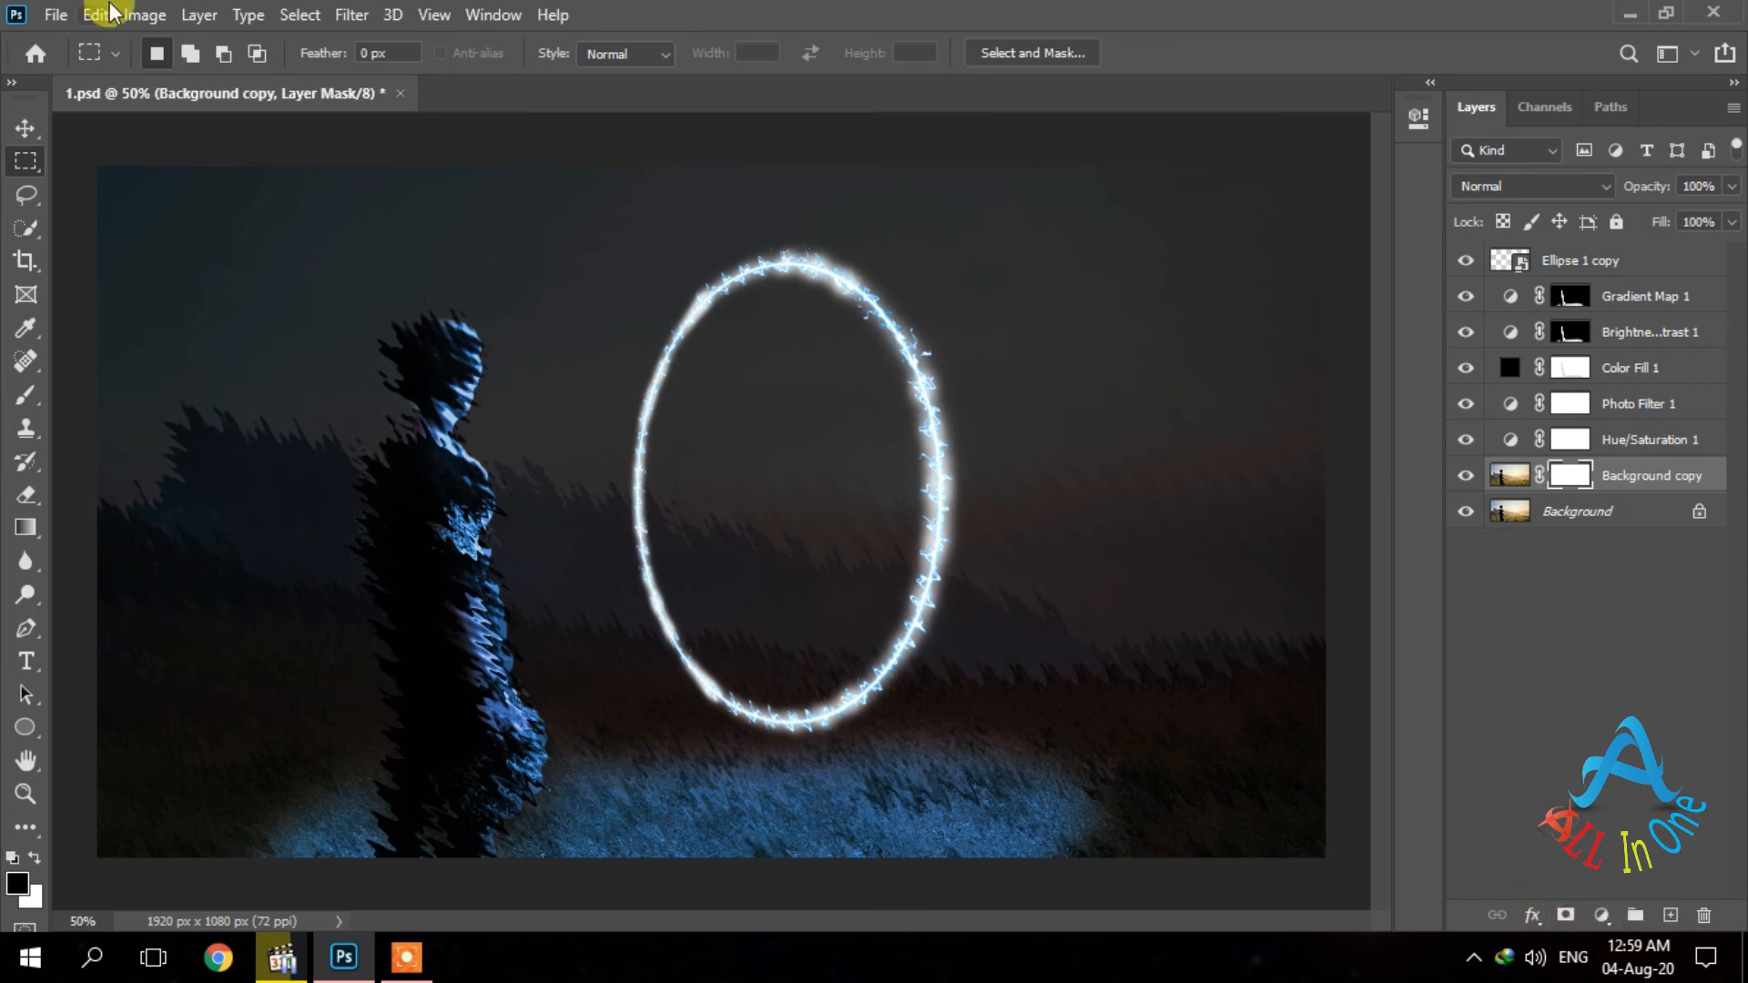
left_click(133, 17)
mouse_move(248, 86)
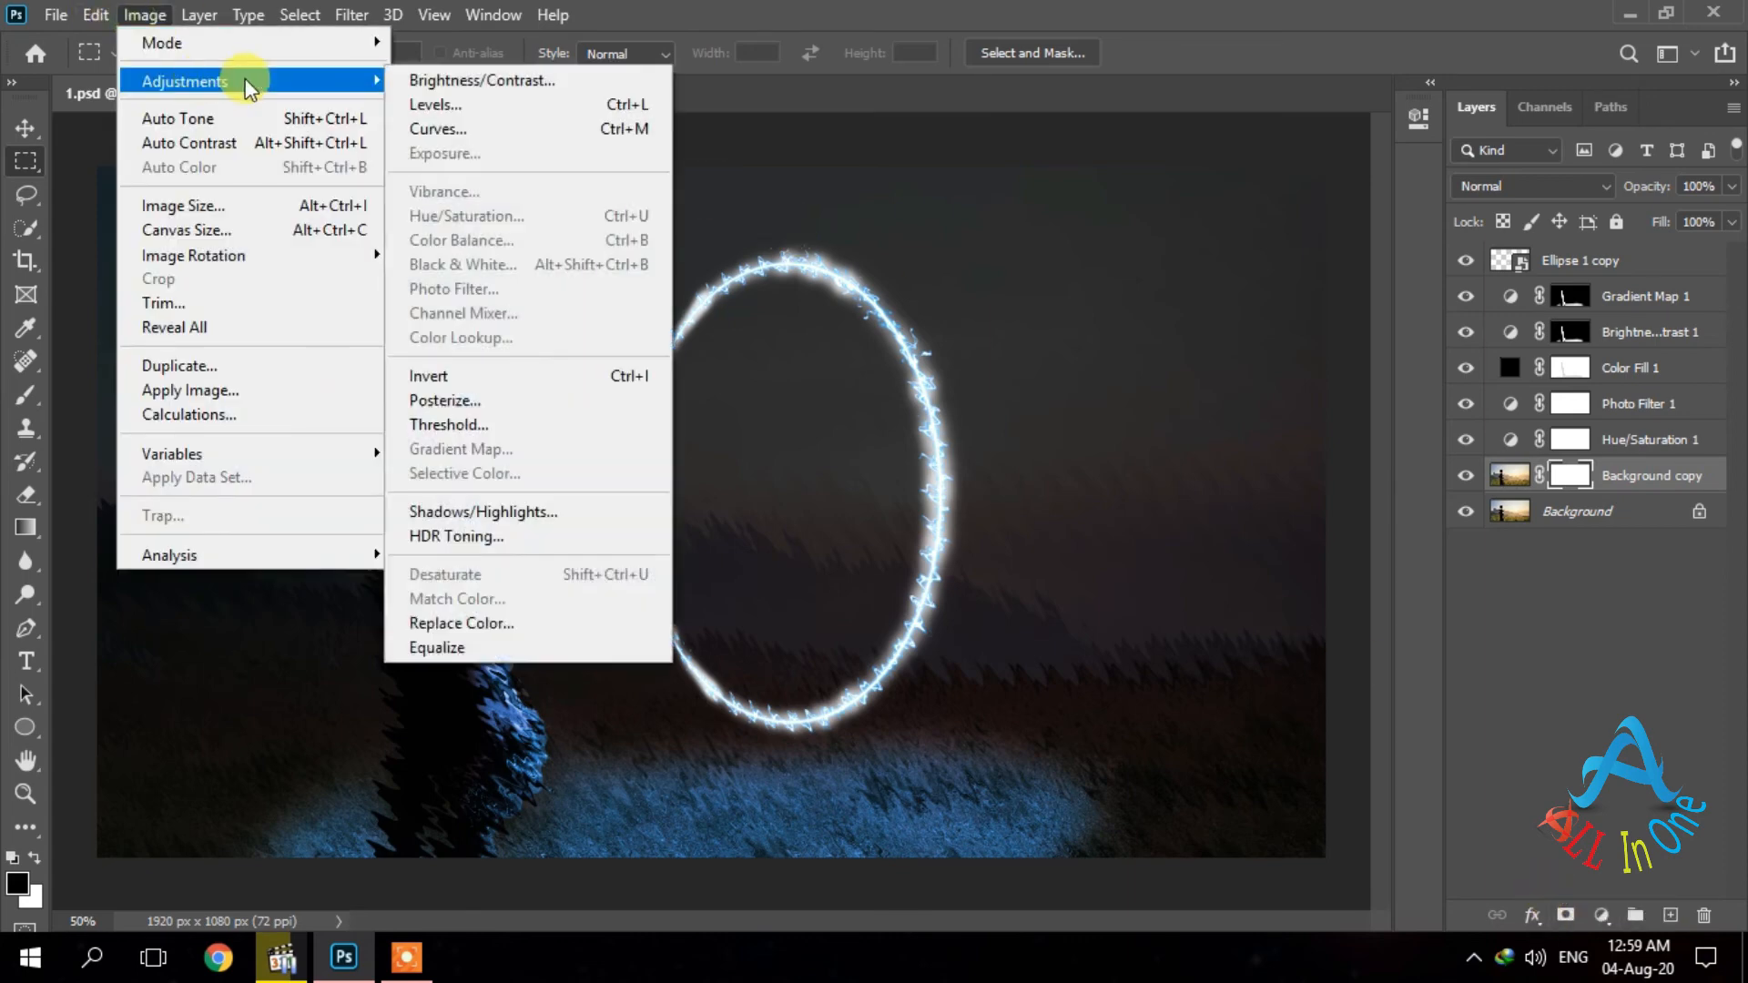
left_click(501, 378)
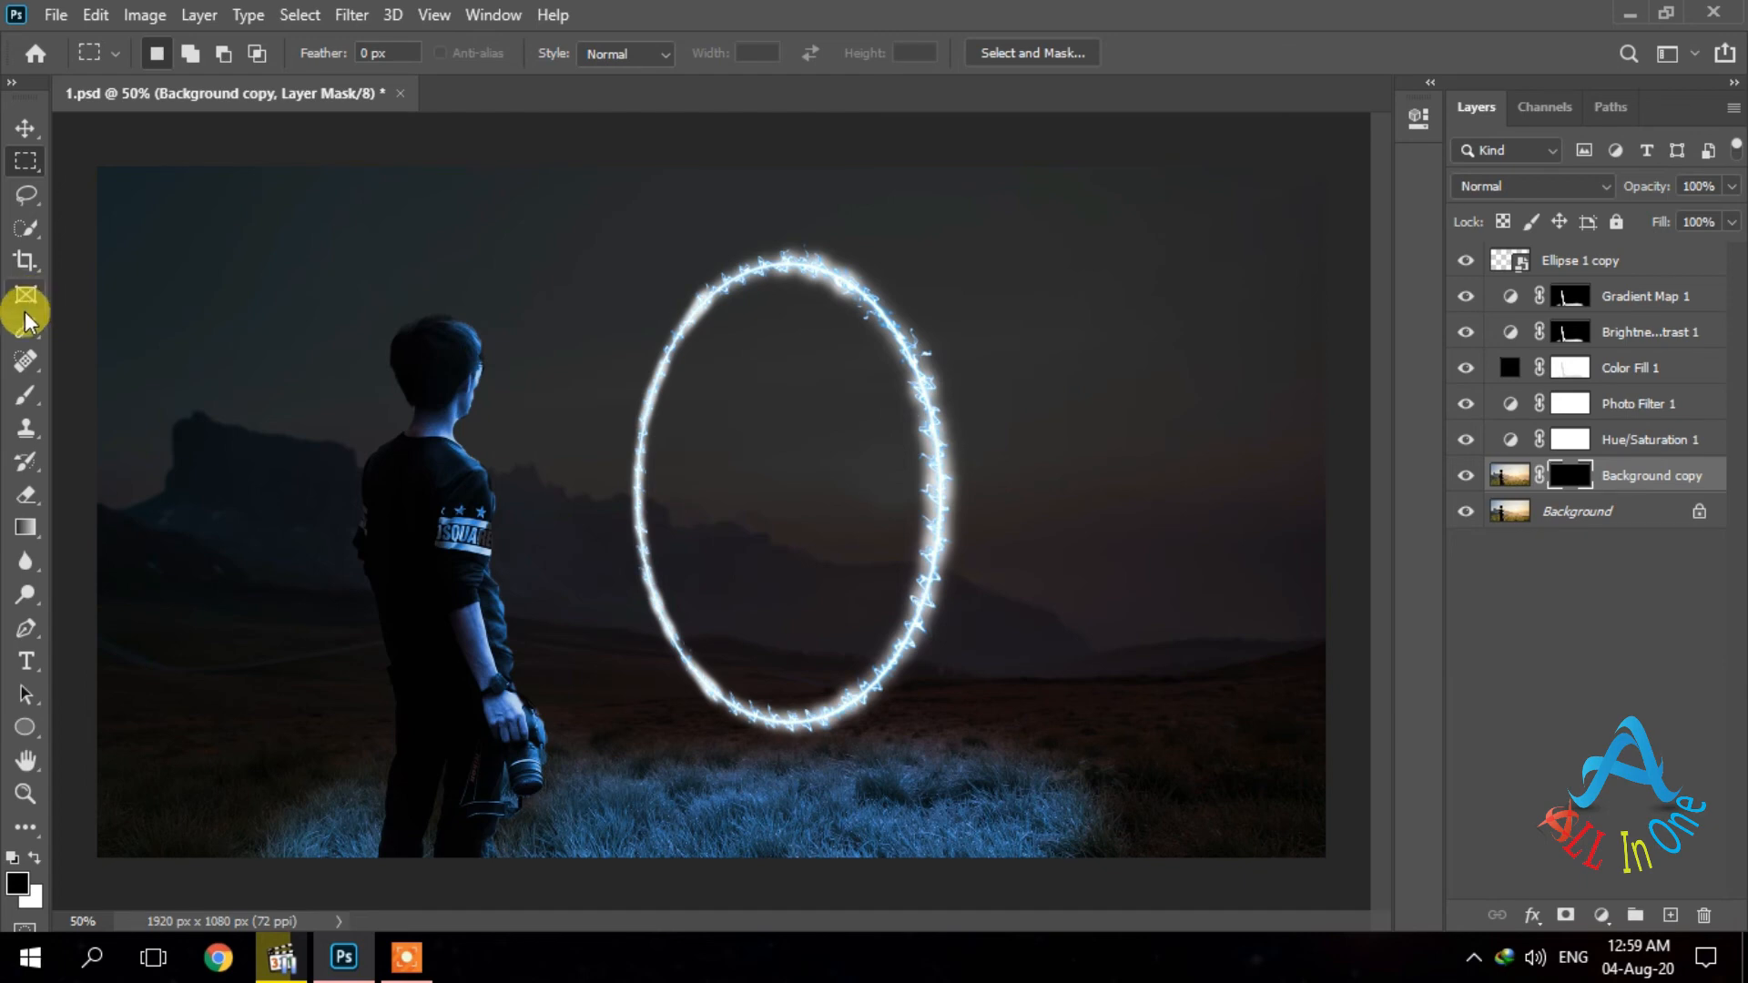
Set up the Brush tool with a size of 300 px and a hardness of 50%.
left_click(25, 393)
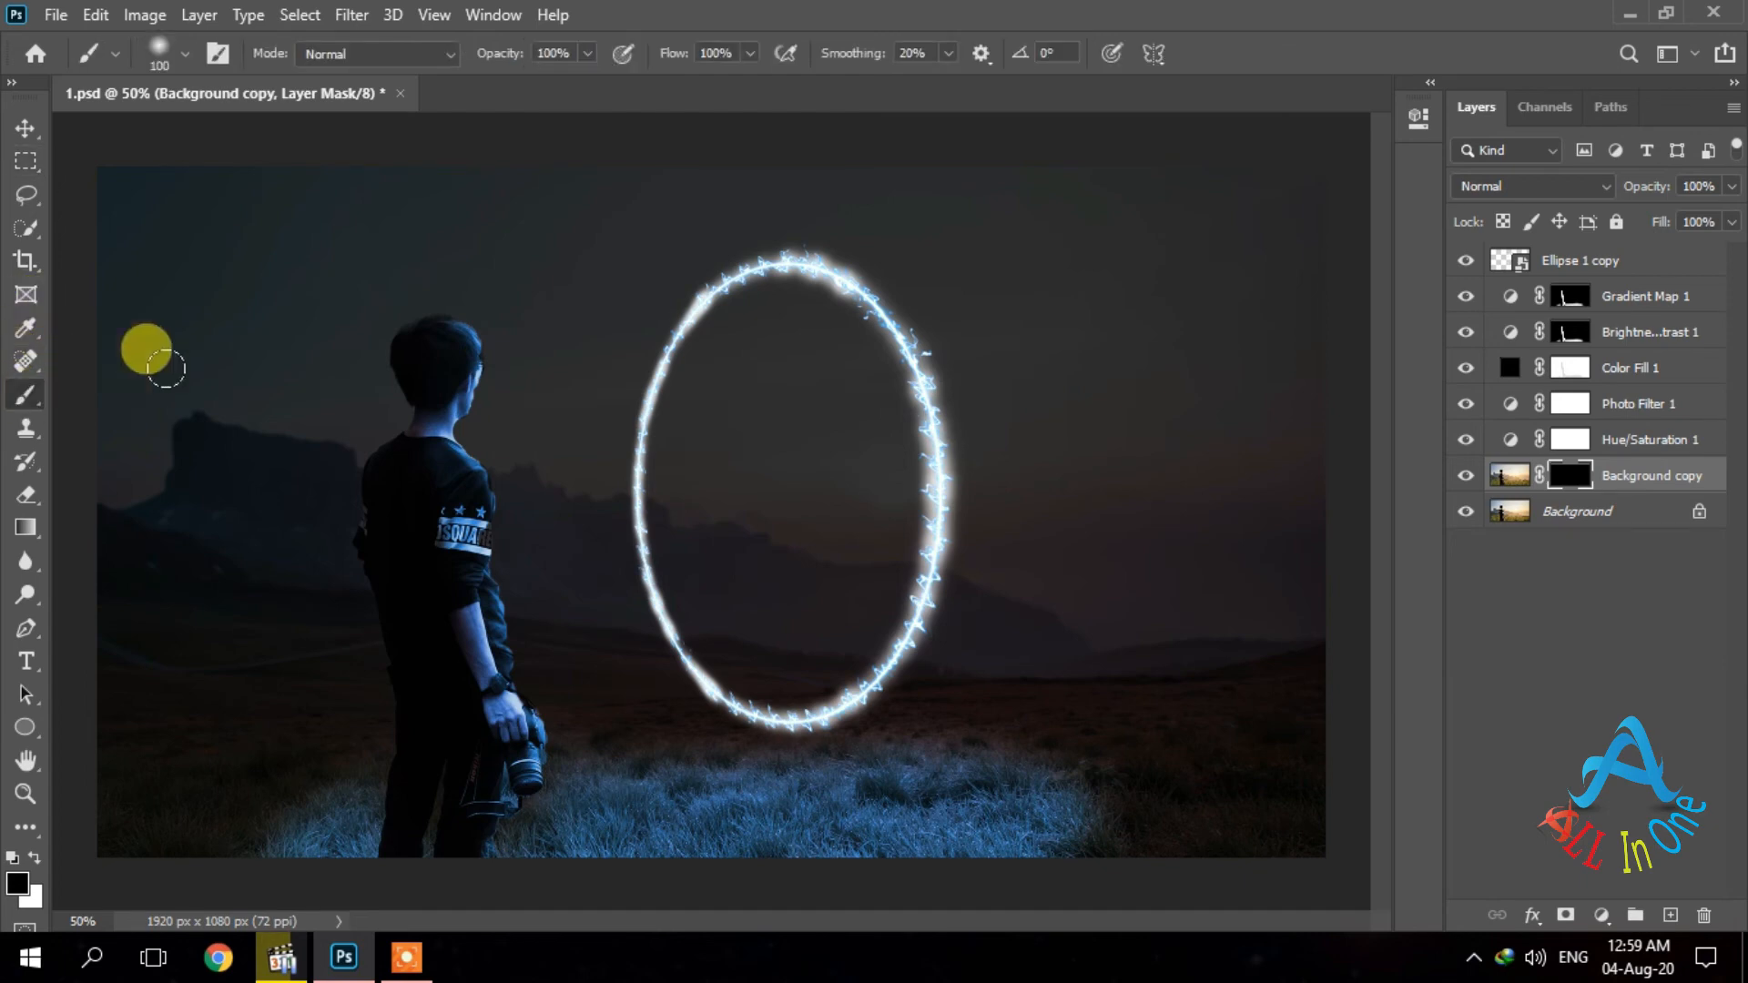
left_click(185, 54)
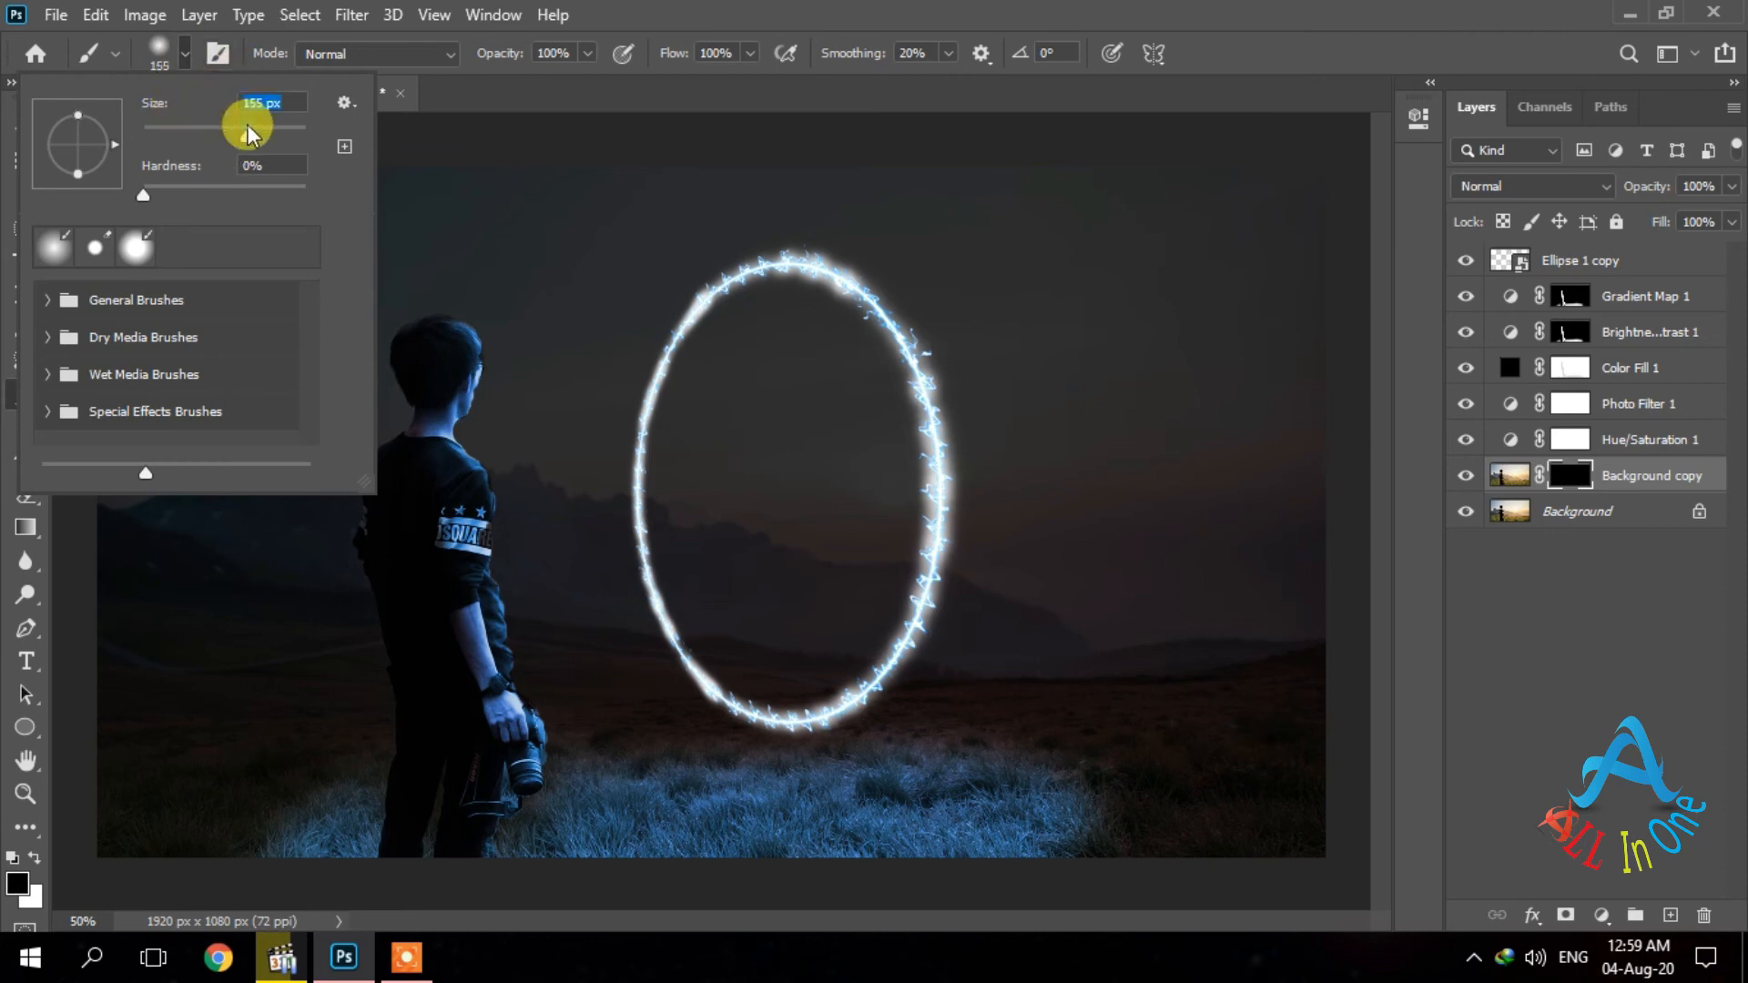
left_click_drag(248, 124, 275, 128)
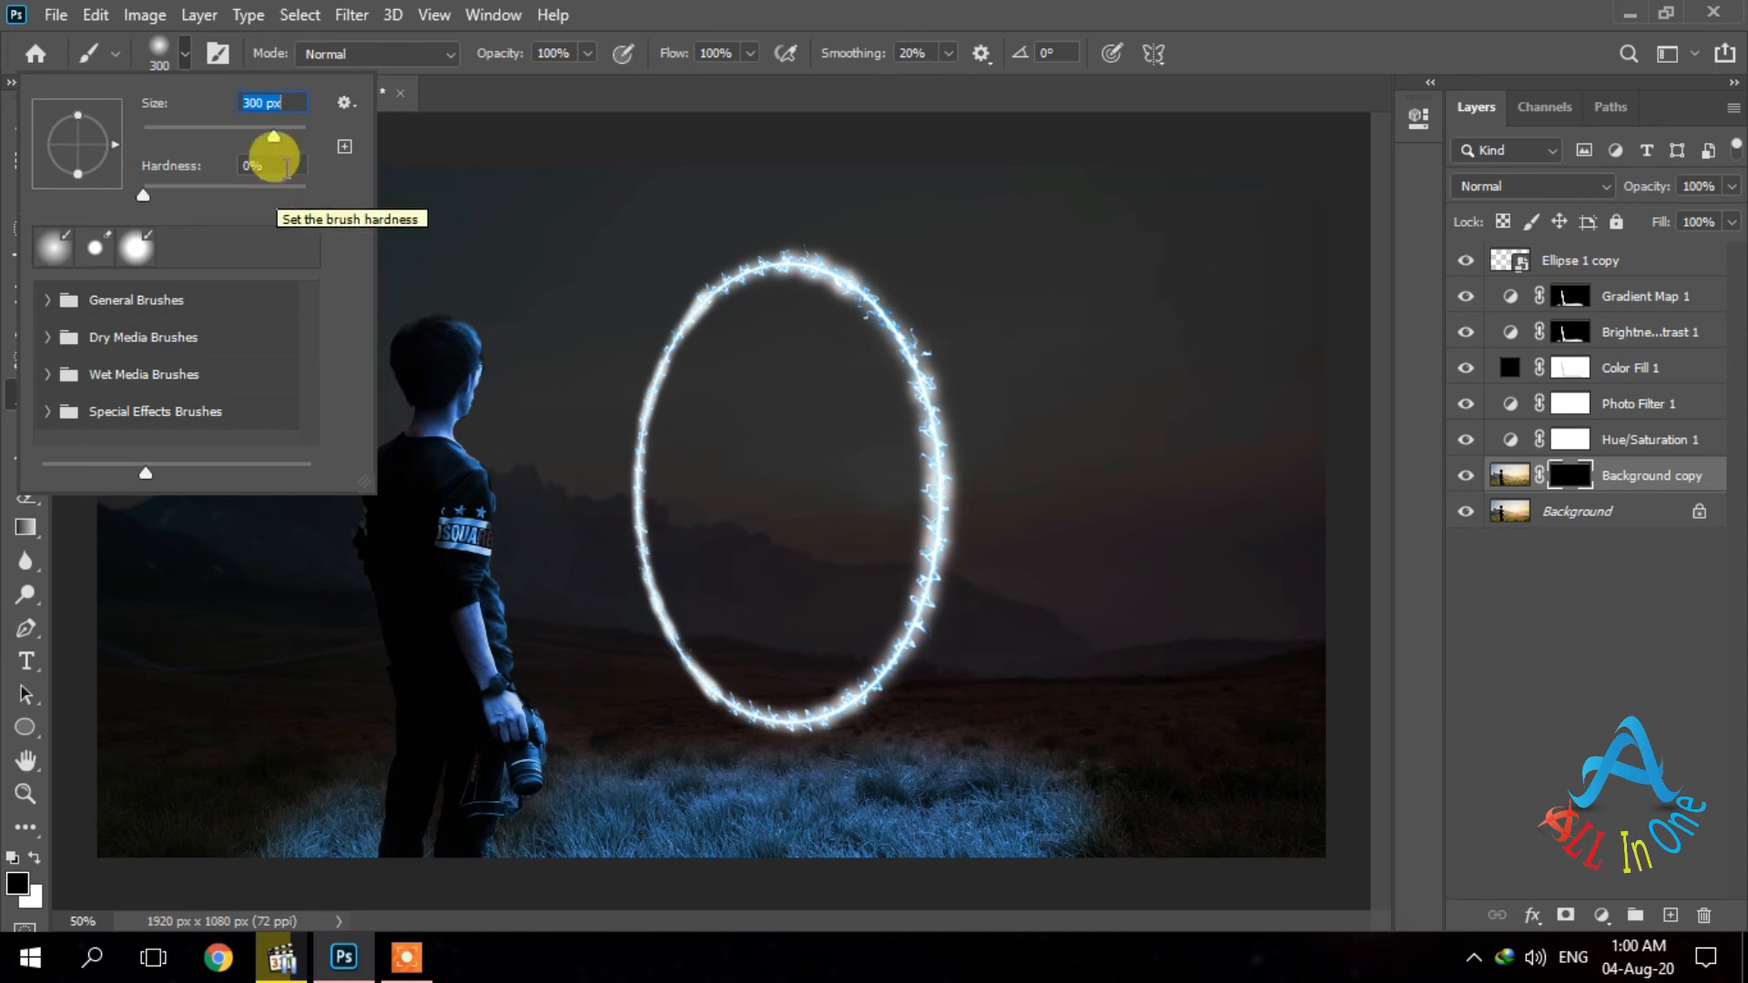
left_click(284, 167)
type("50")
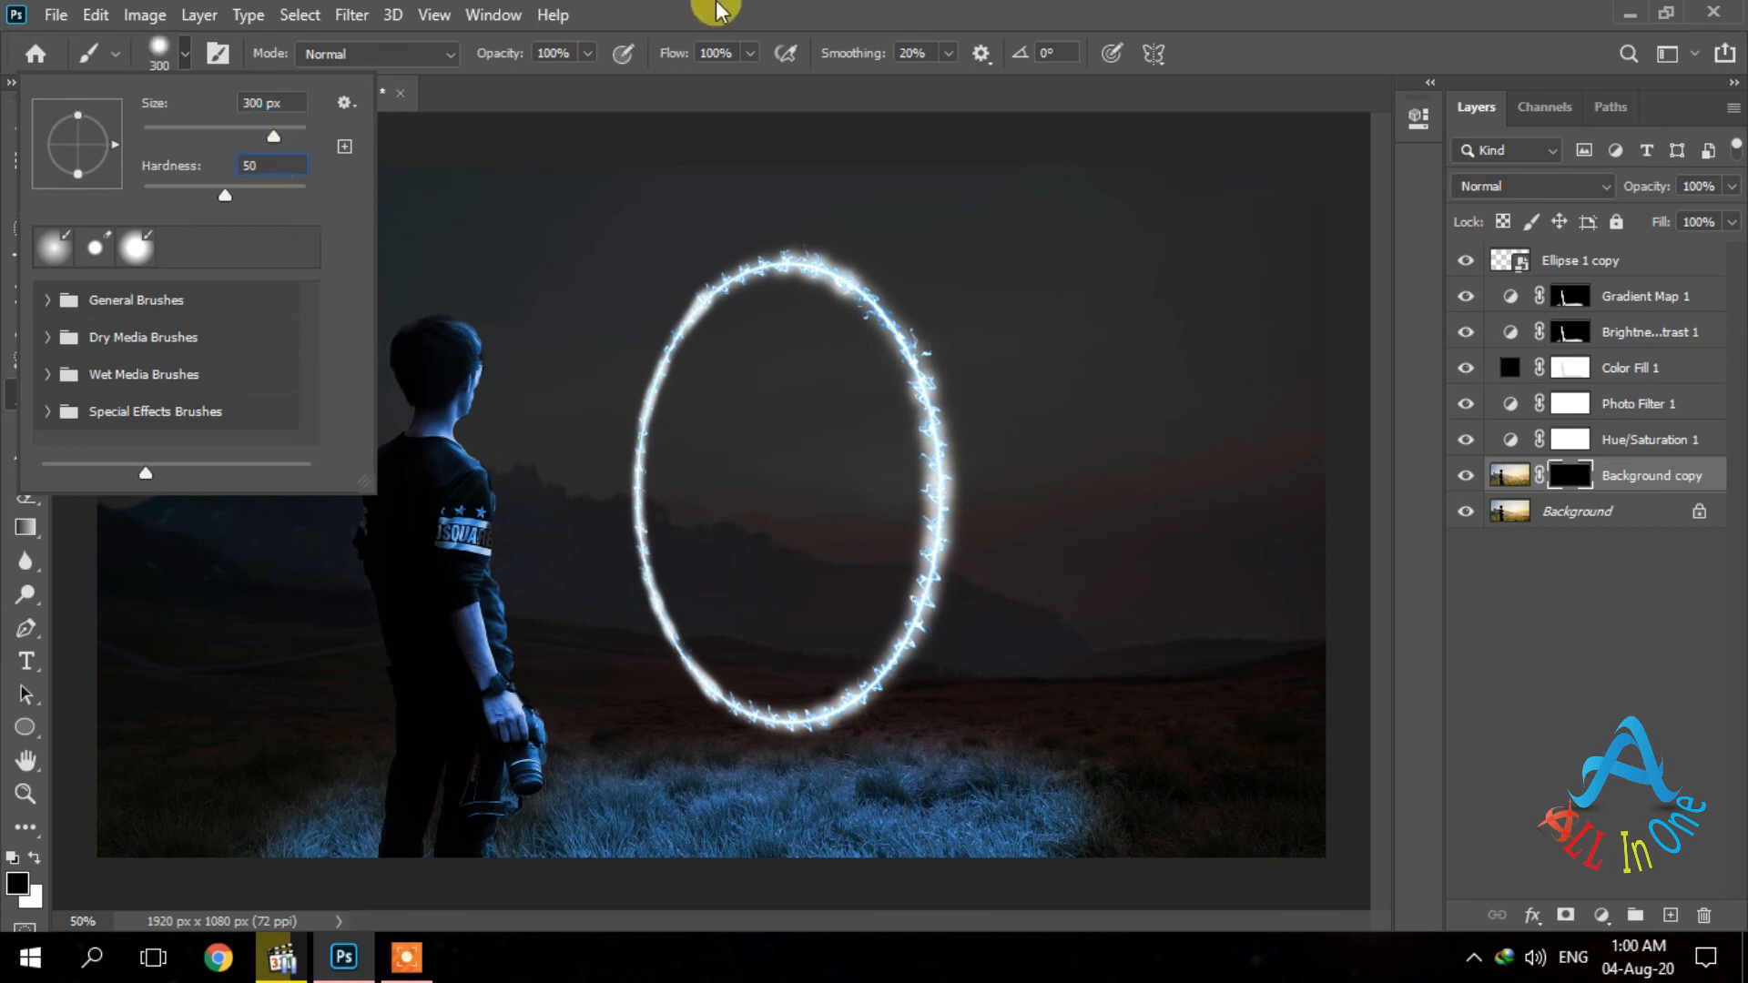
key("Return")
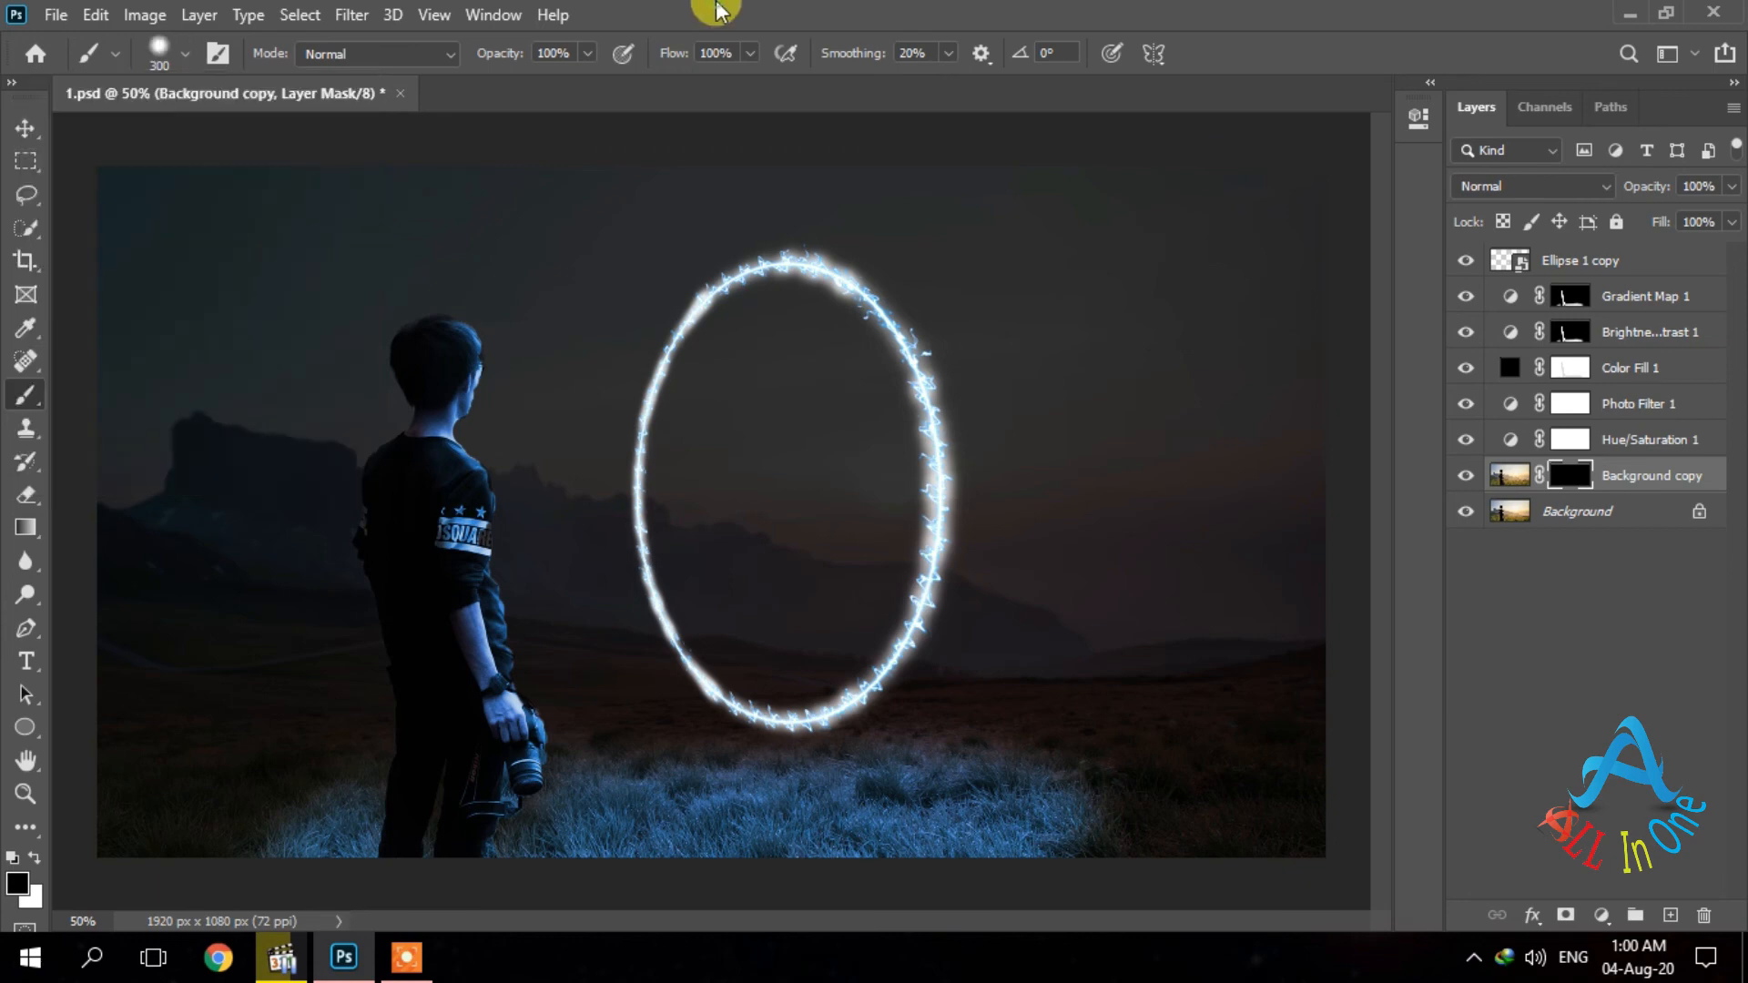
Paint white on the Background copy mask inside the neon ellipse, then restore black as foreground color and return to the Rectangular Marquee tool.
left_click(33, 859)
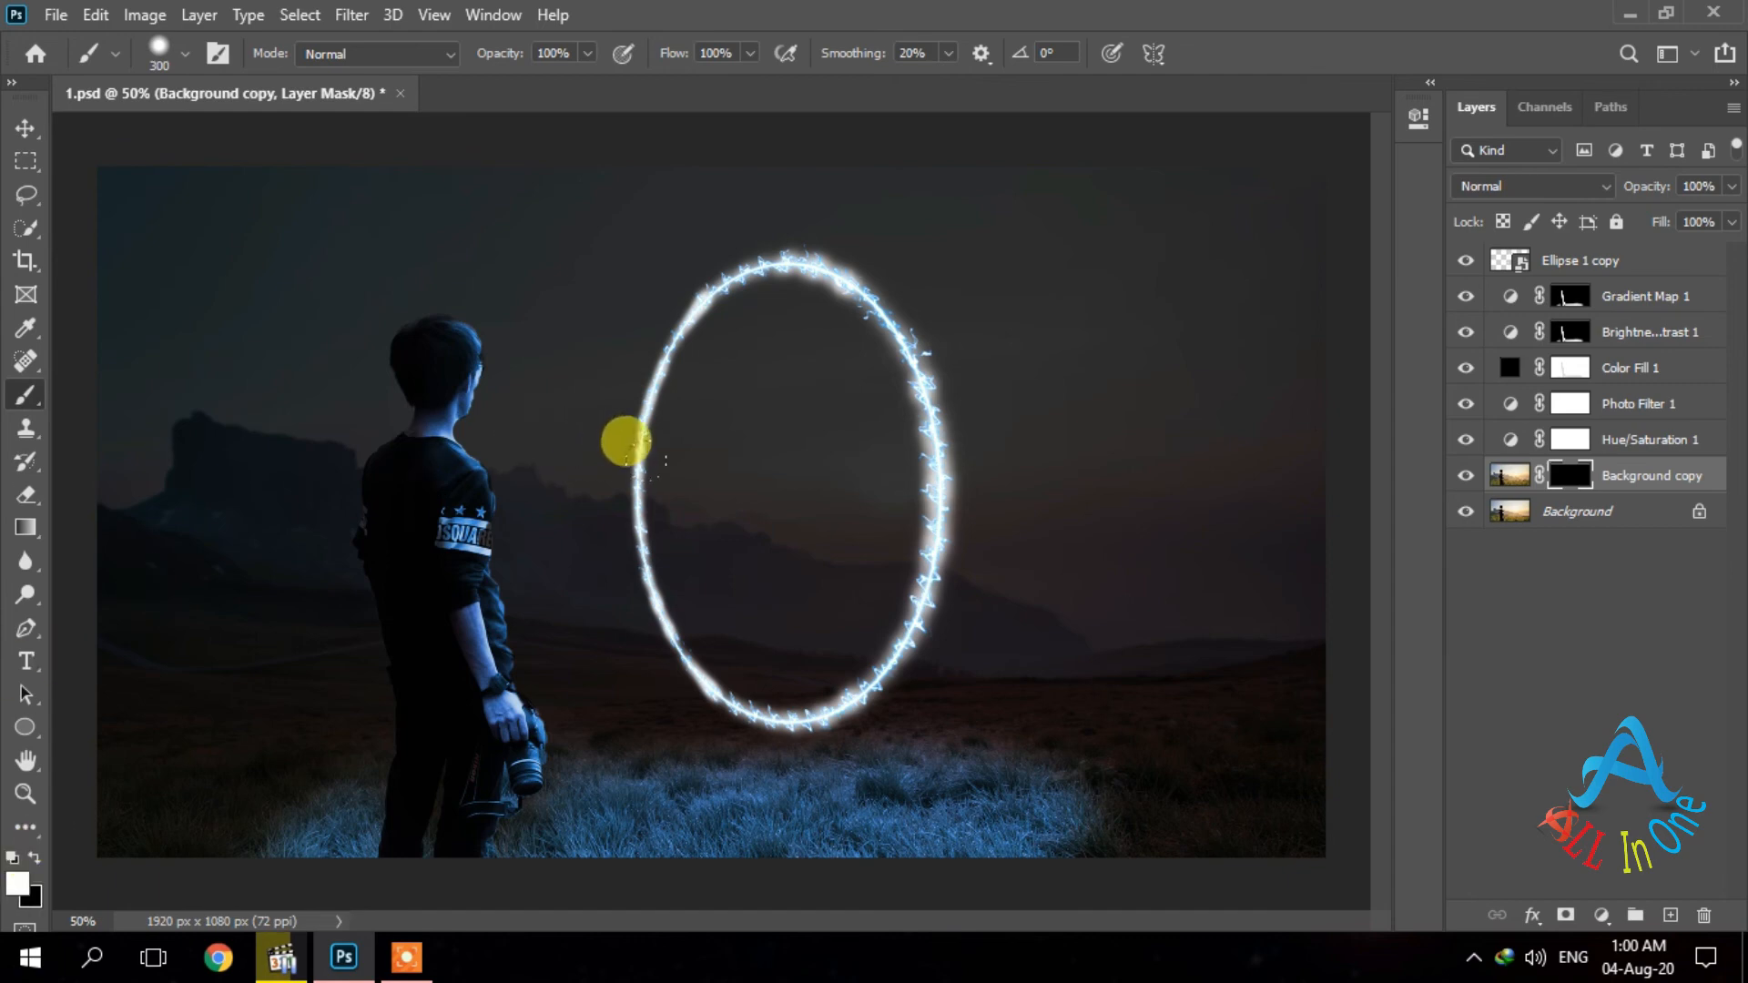
mouse_move(626, 442)
left_mouse_down()
mouse_move(625, 418)
mouse_move(686, 379)
mouse_move(702, 457)
mouse_move(723, 433)
left_mouse_up()
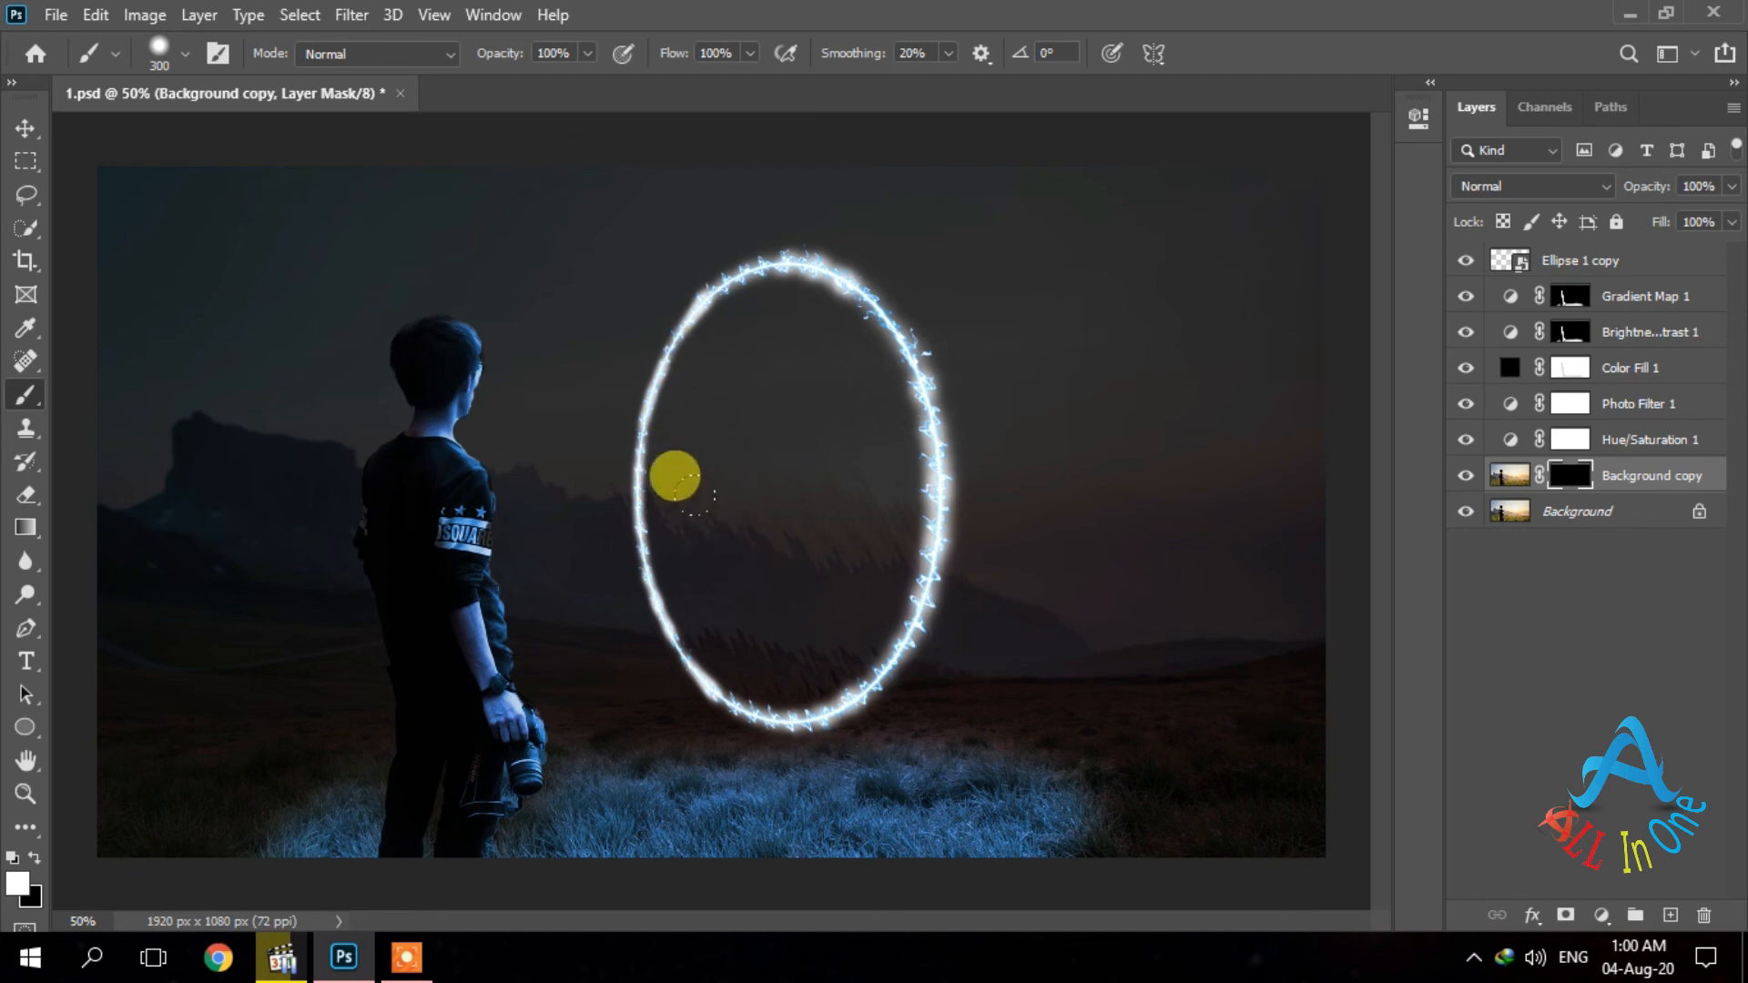
mouse_move(675, 476)
left_mouse_down()
mouse_move(656, 488)
mouse_move(671, 394)
left_mouse_up()
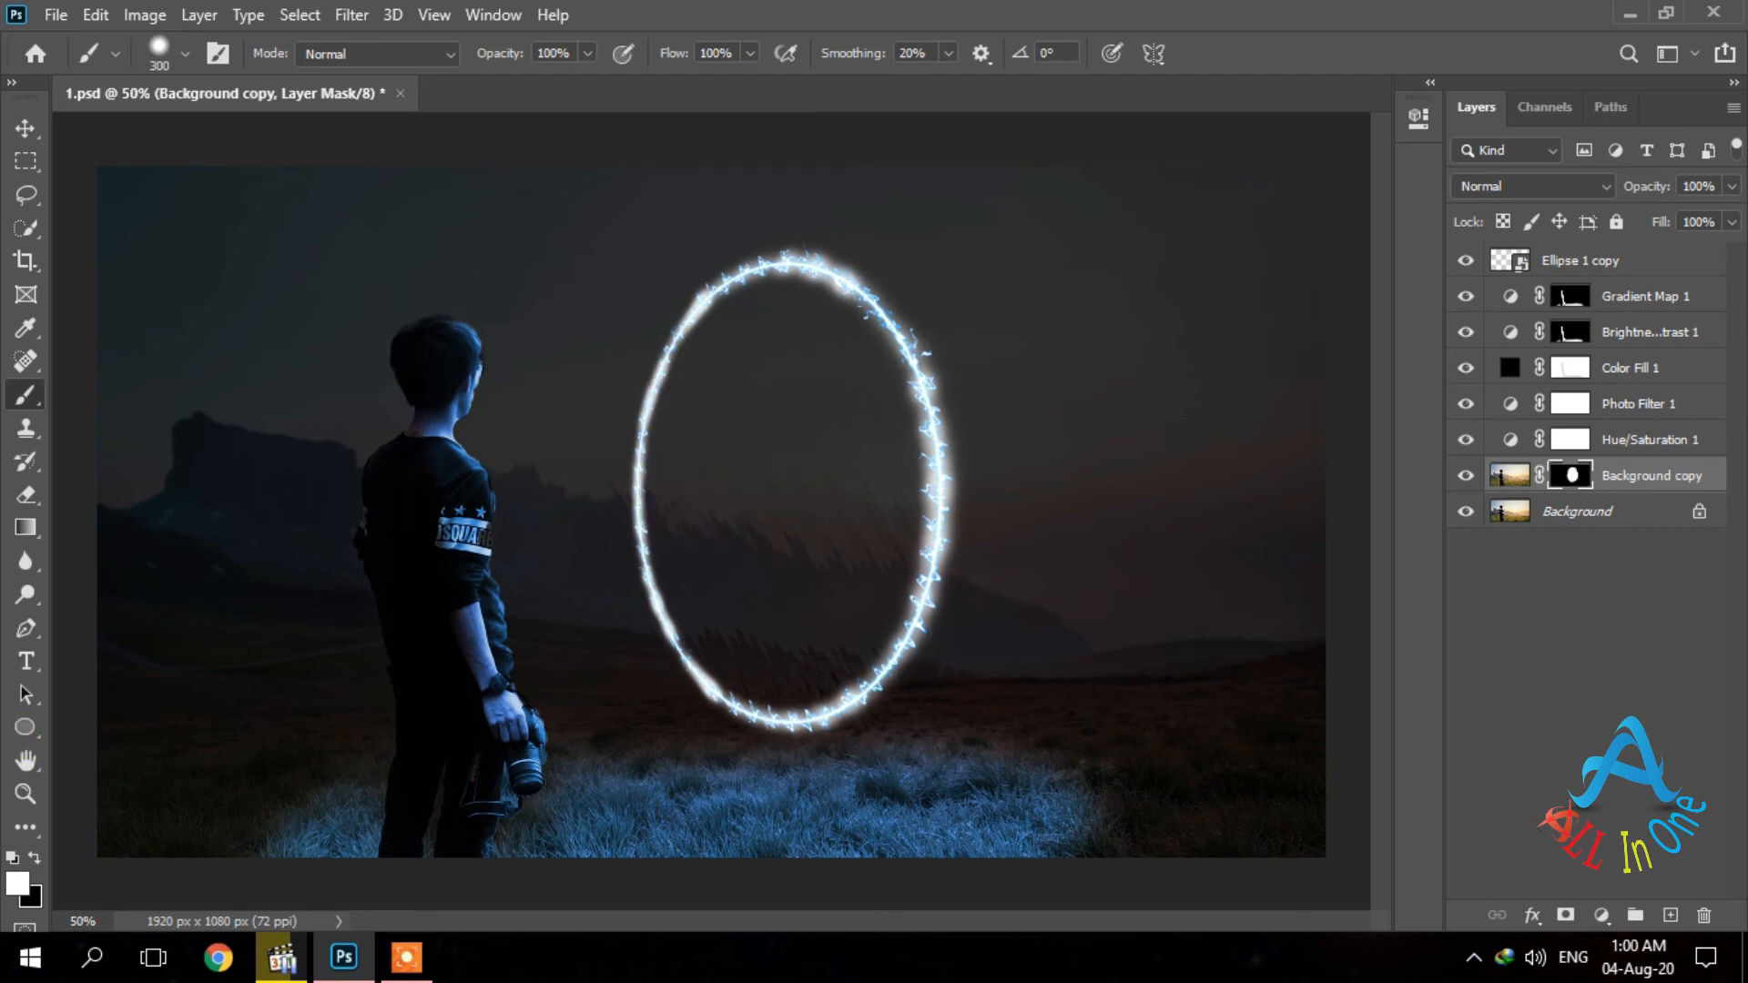
left_click(35, 856)
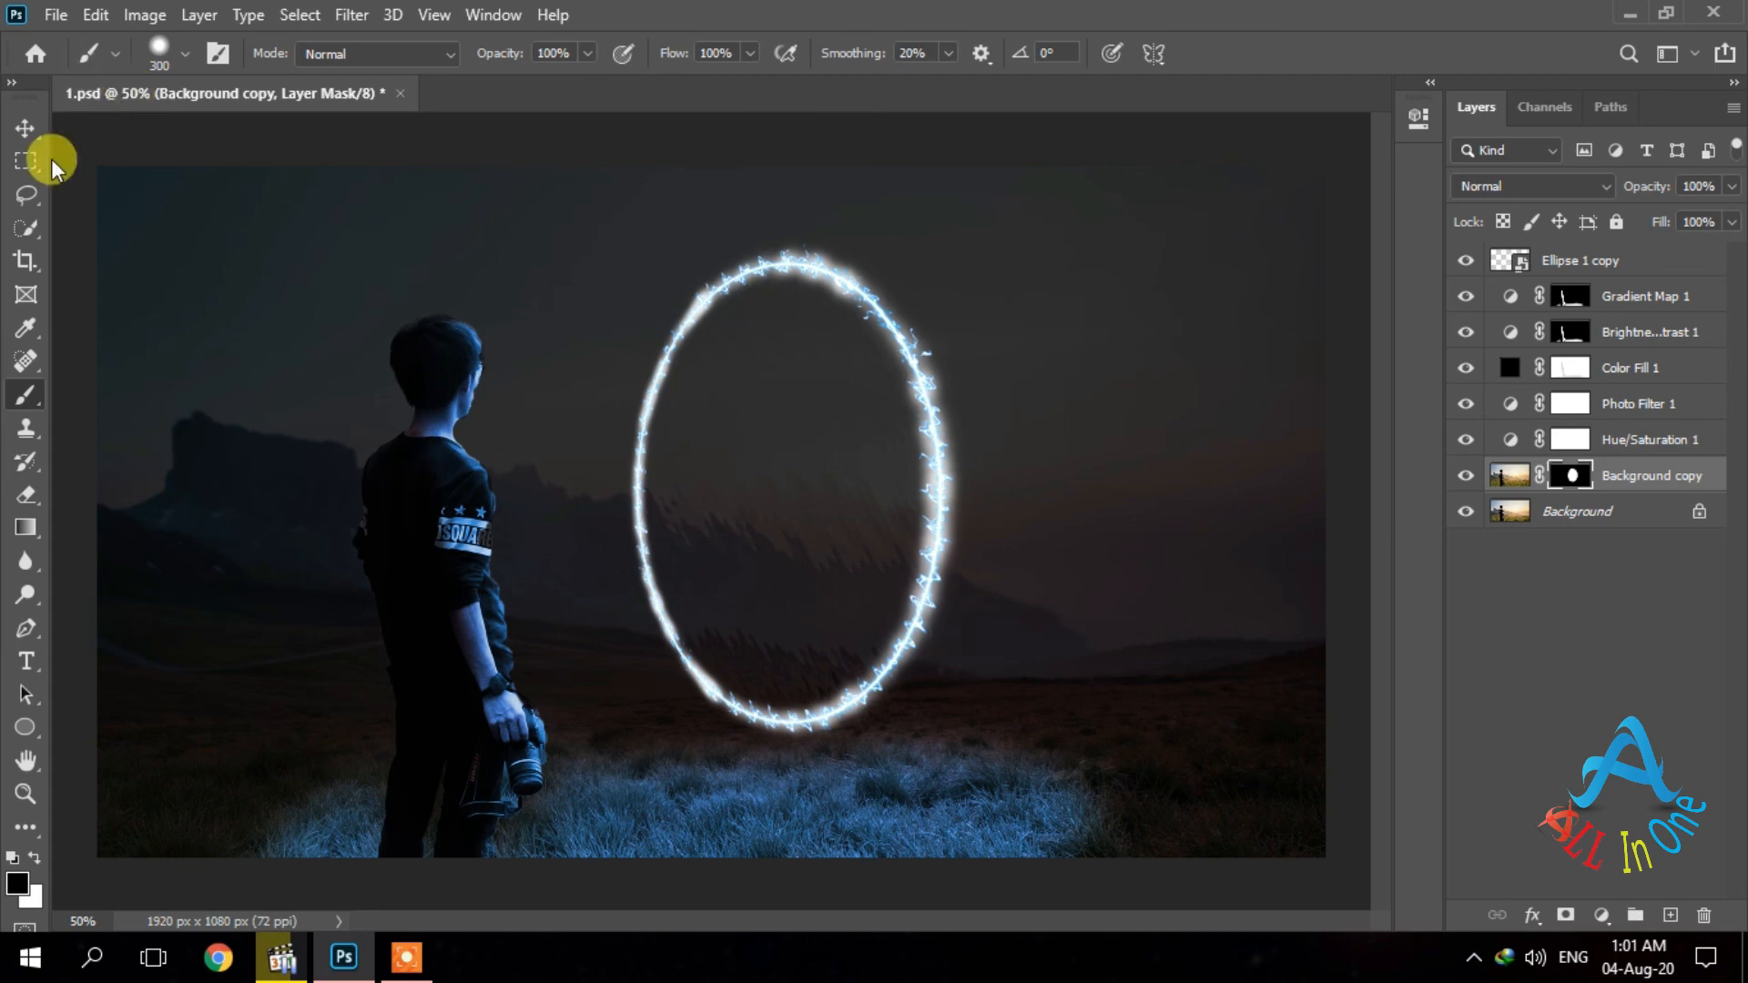
left_click(18, 164)
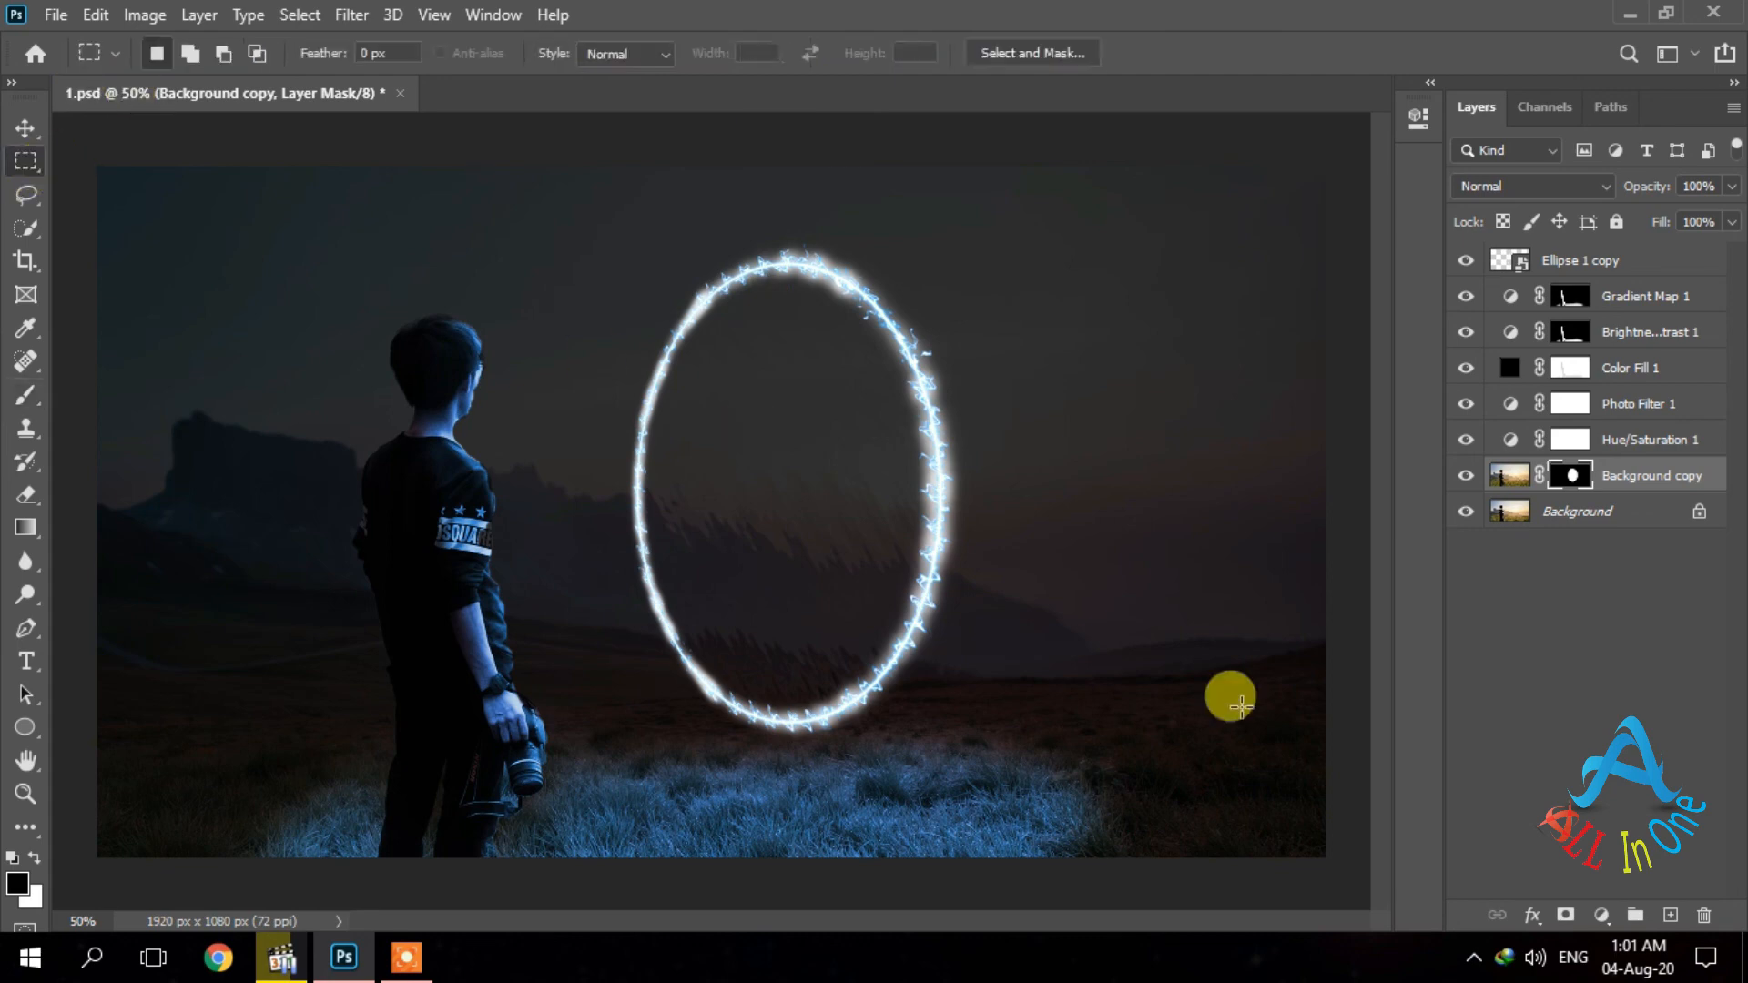
Add a Hue/Saturation adjustment layer above Ellipse 1 copy with hue +156 and saturation -25.
left_click(1566, 272)
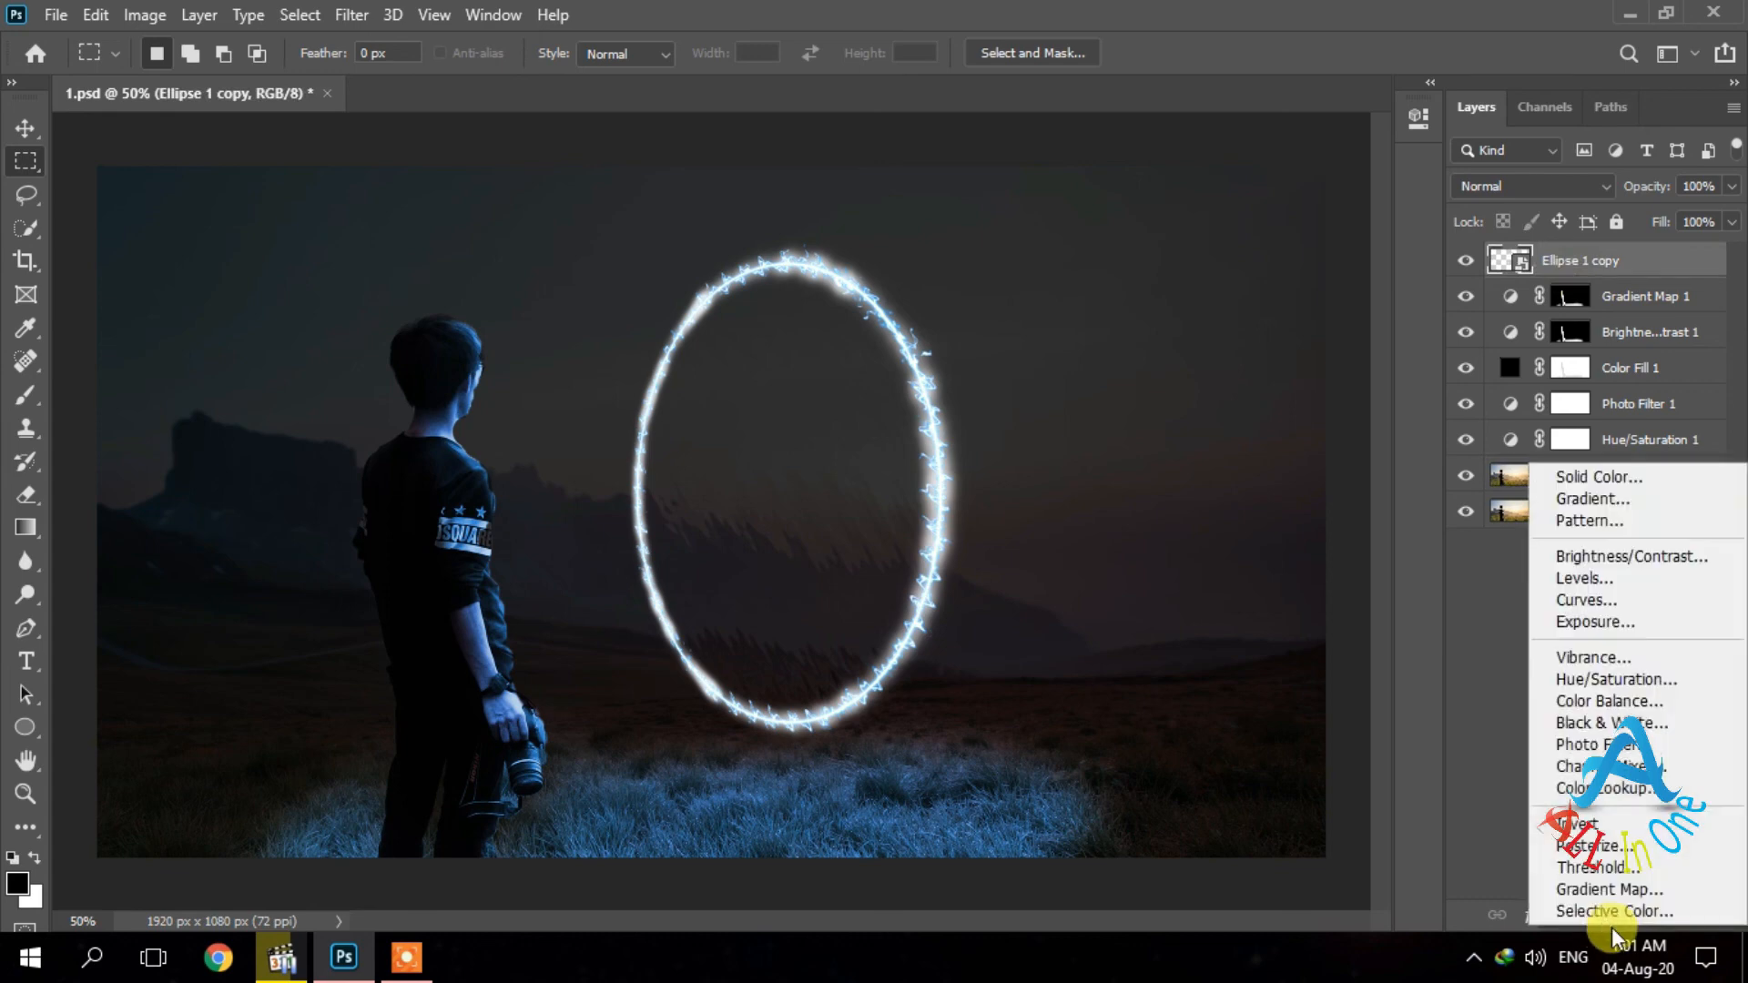
left_click(1607, 679)
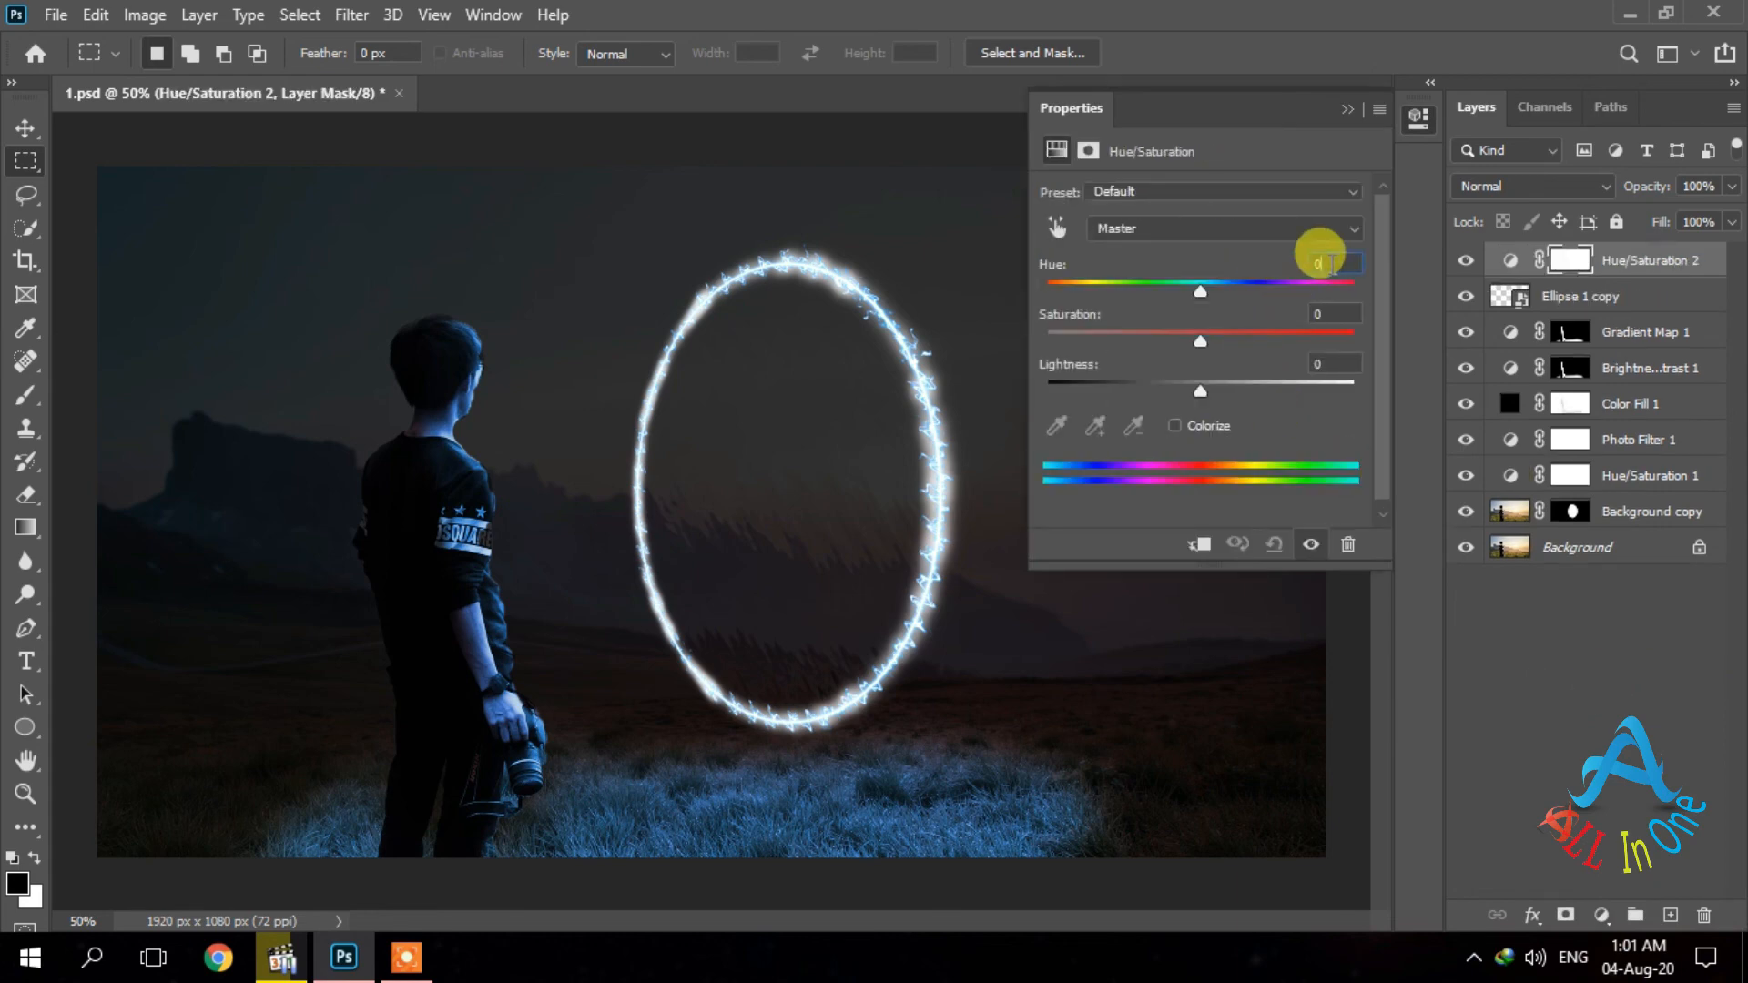
type("156")
left_click(1325, 312)
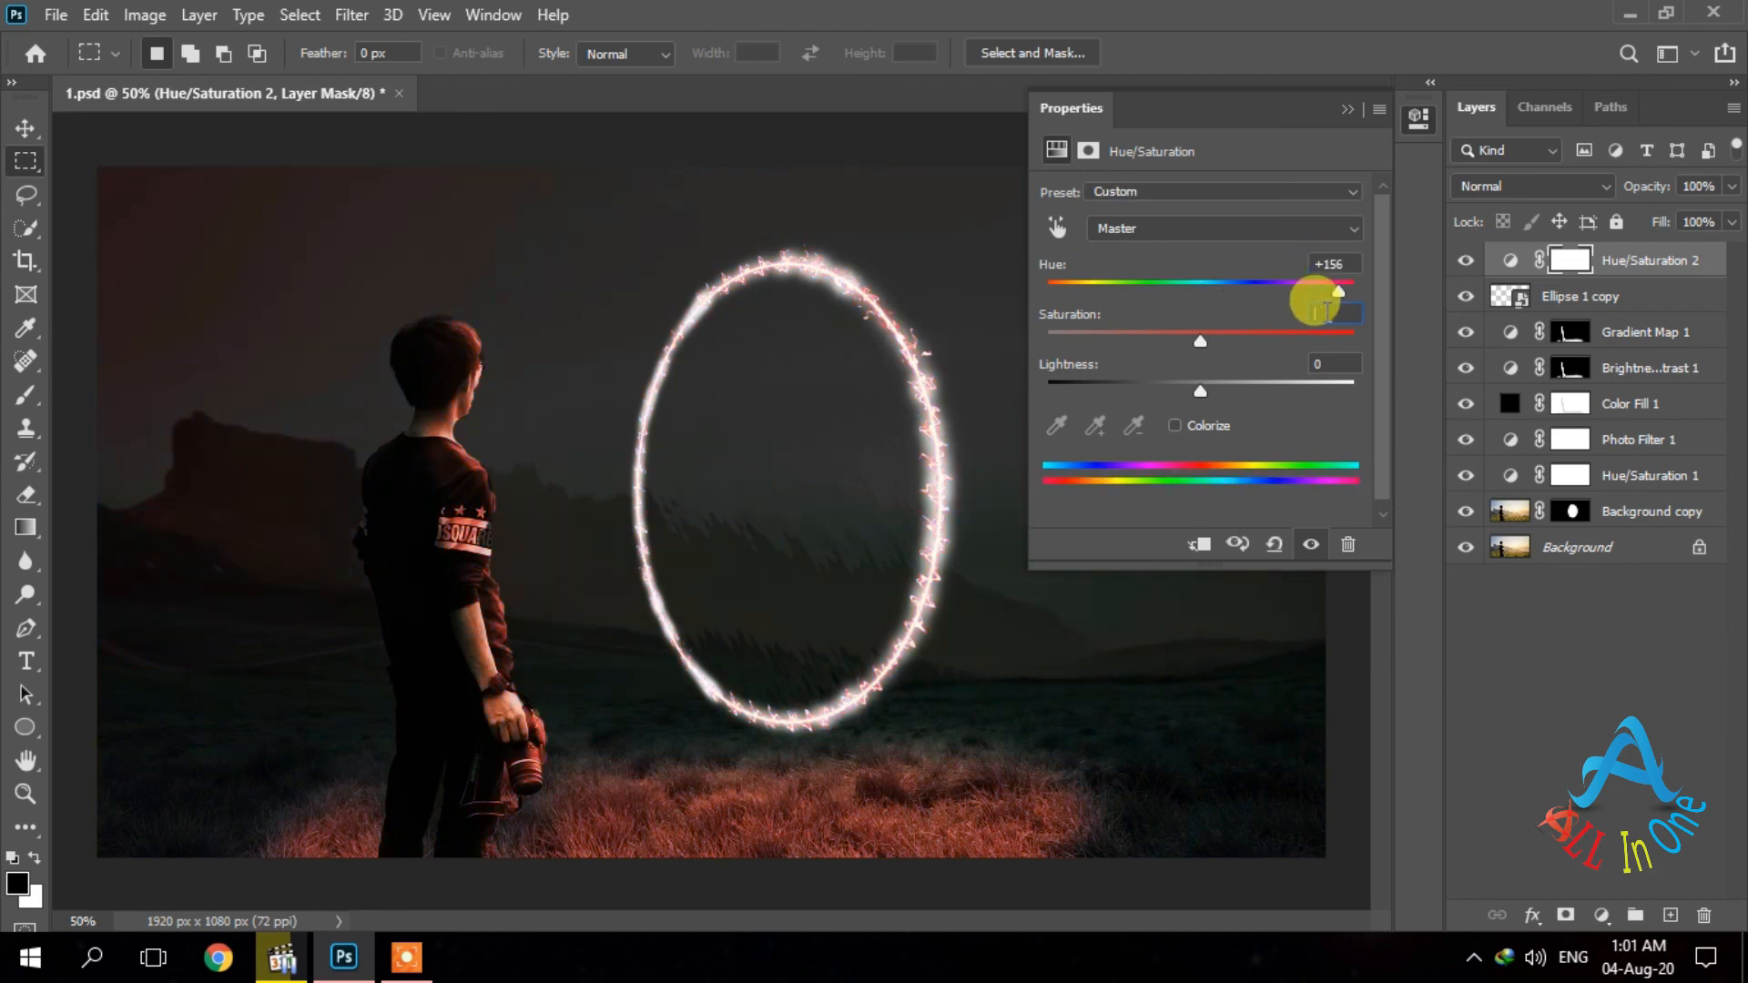
type("-25")
left_click(1341, 107)
Add a Hue/Saturation adjustment layer above Gradient Map 1 with hue +156 and saturation -25.
left_click(1646, 336)
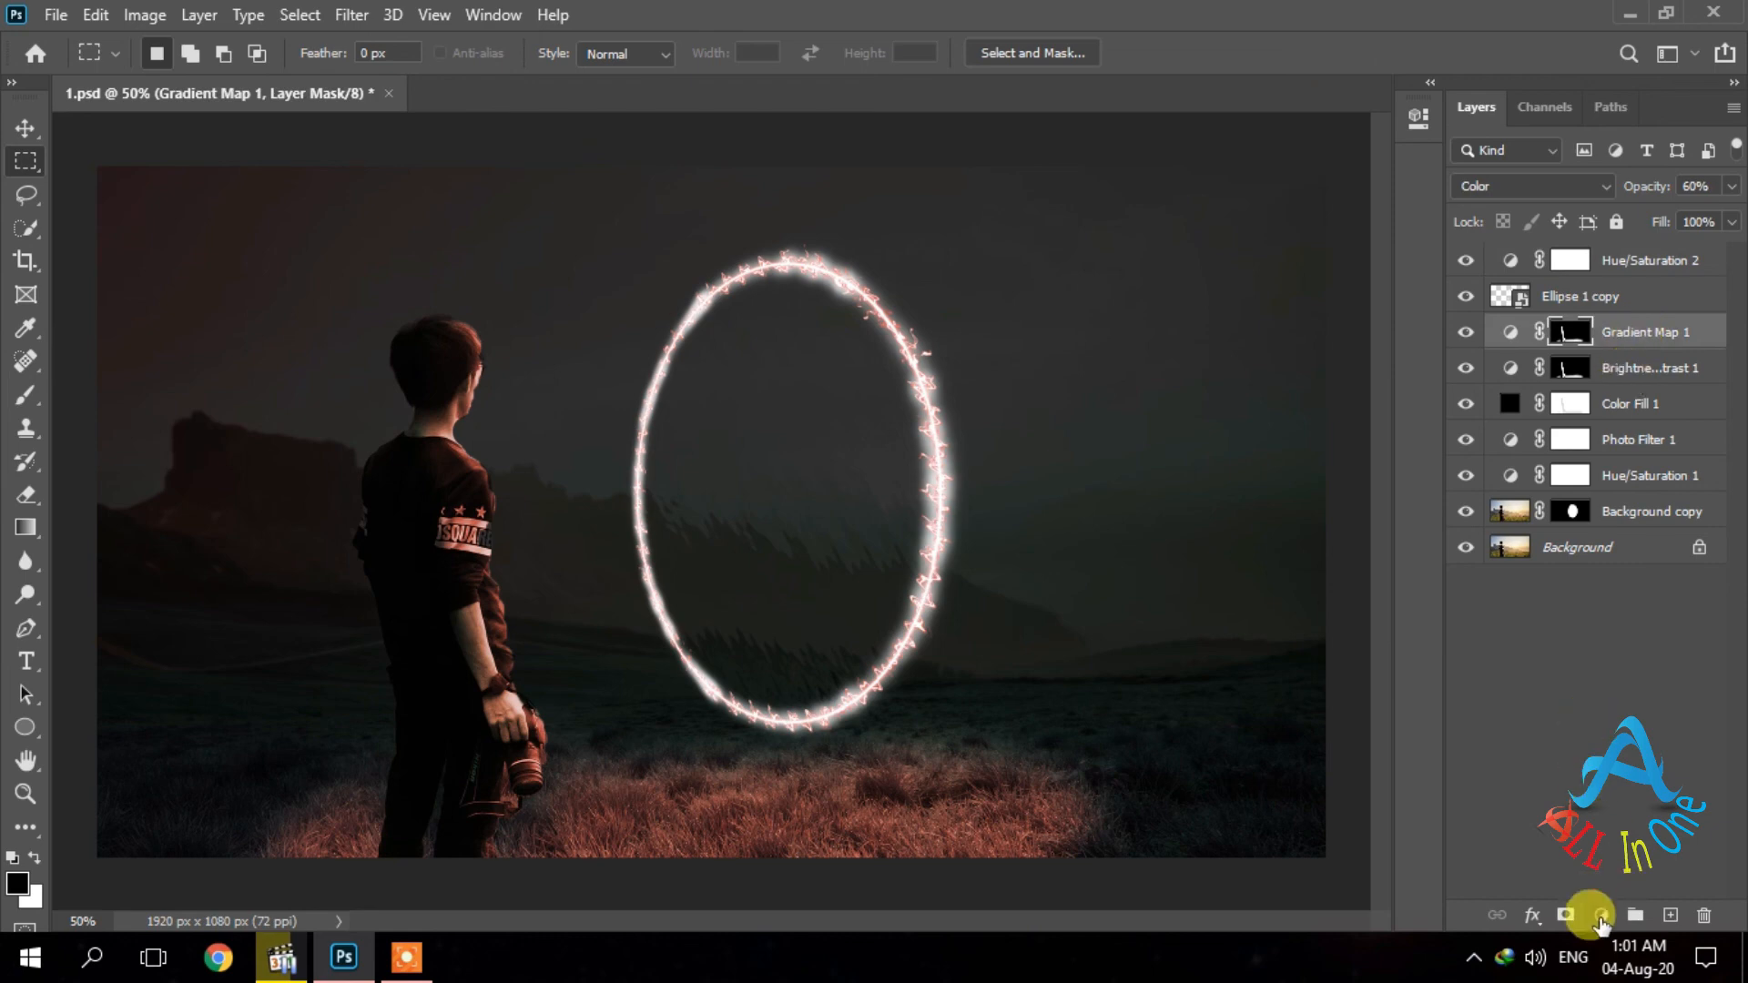
left_click(1599, 917)
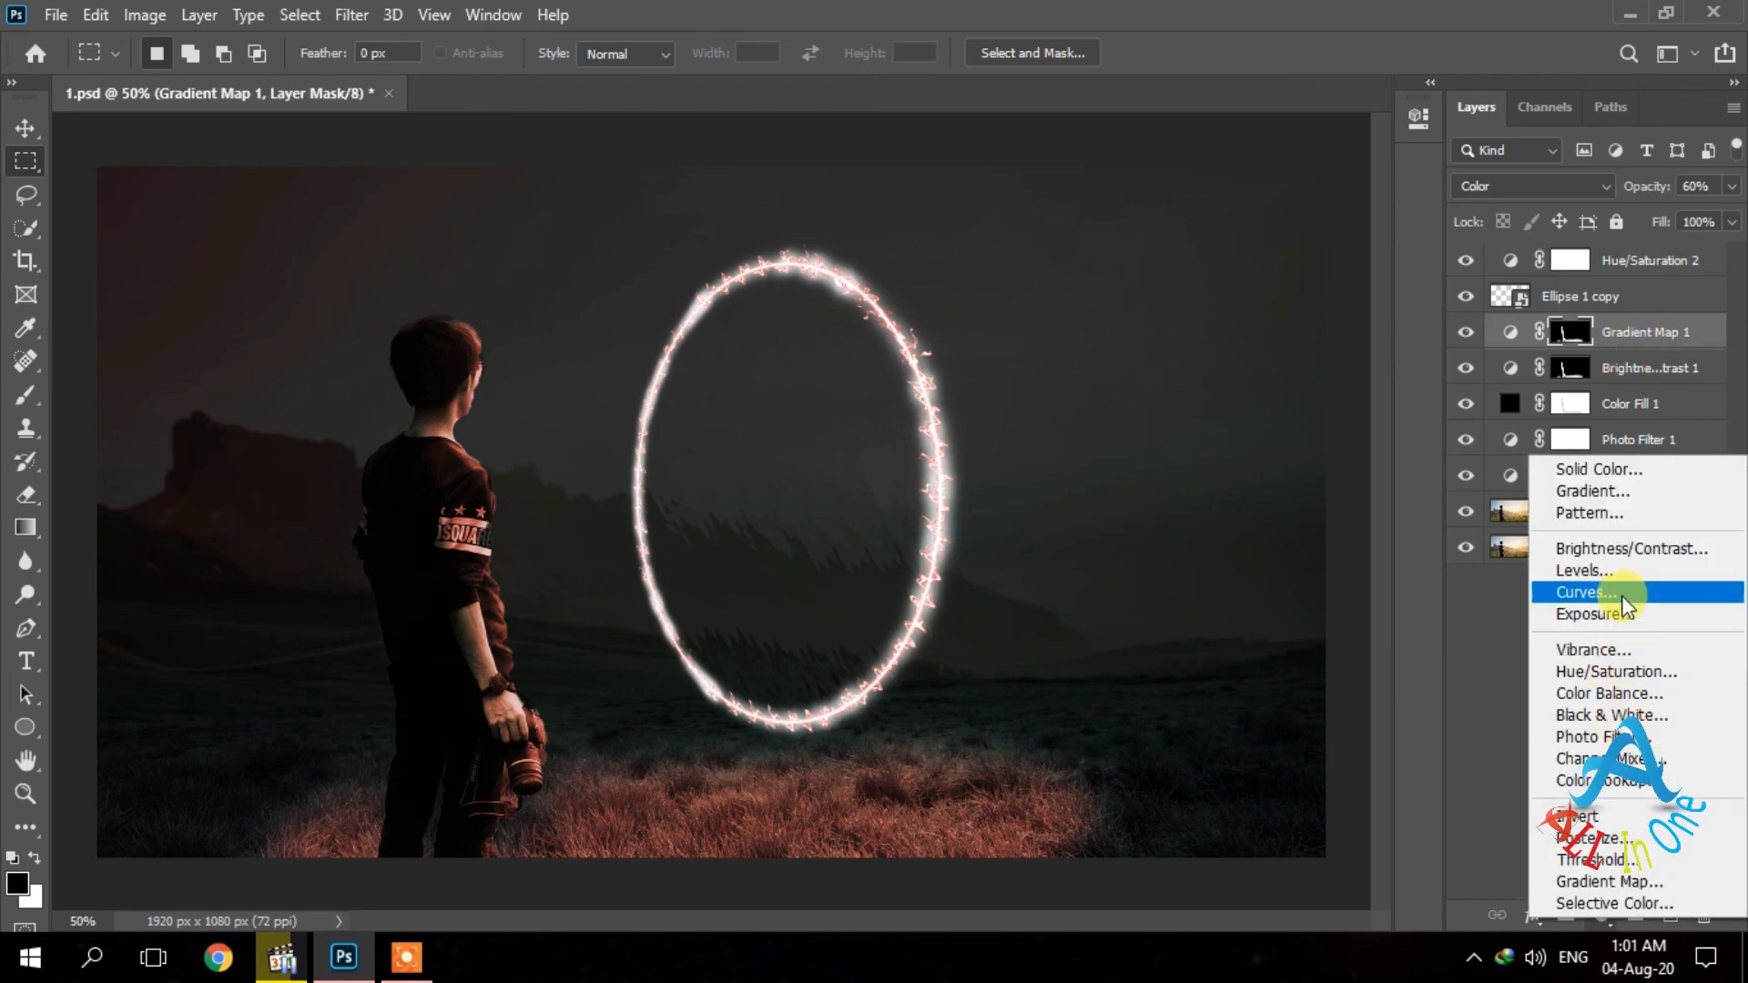
left_click(1629, 671)
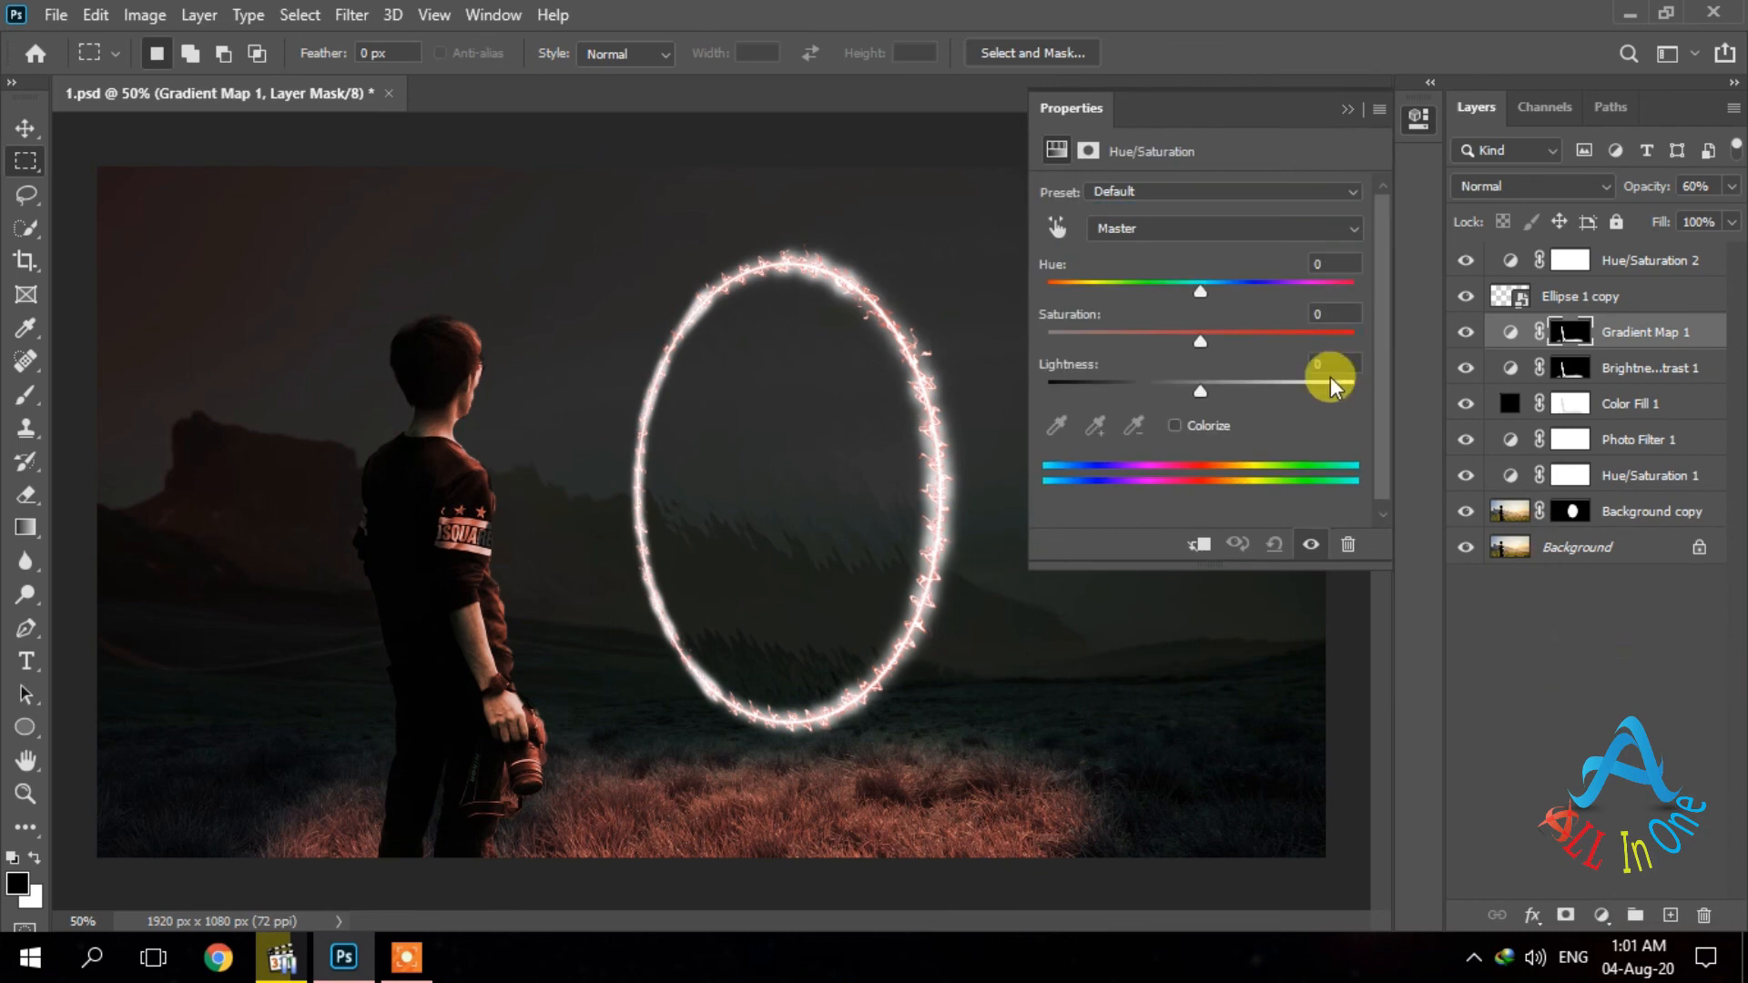
left_click(1334, 261)
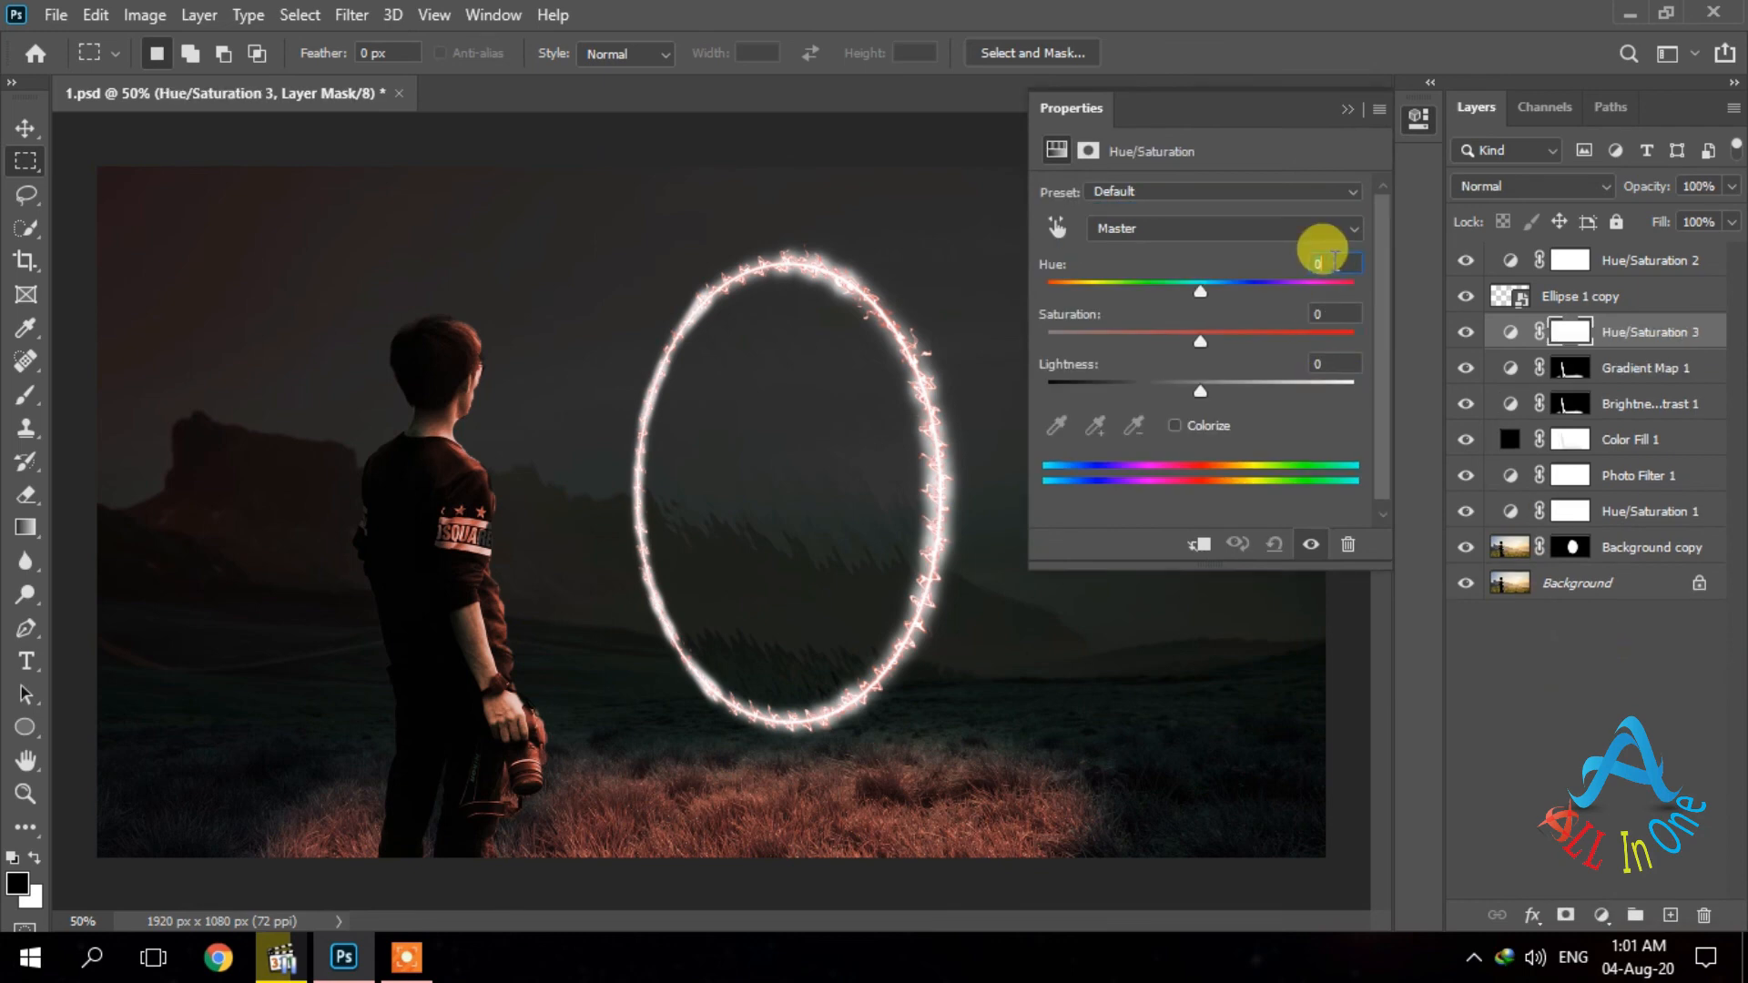
type("156")
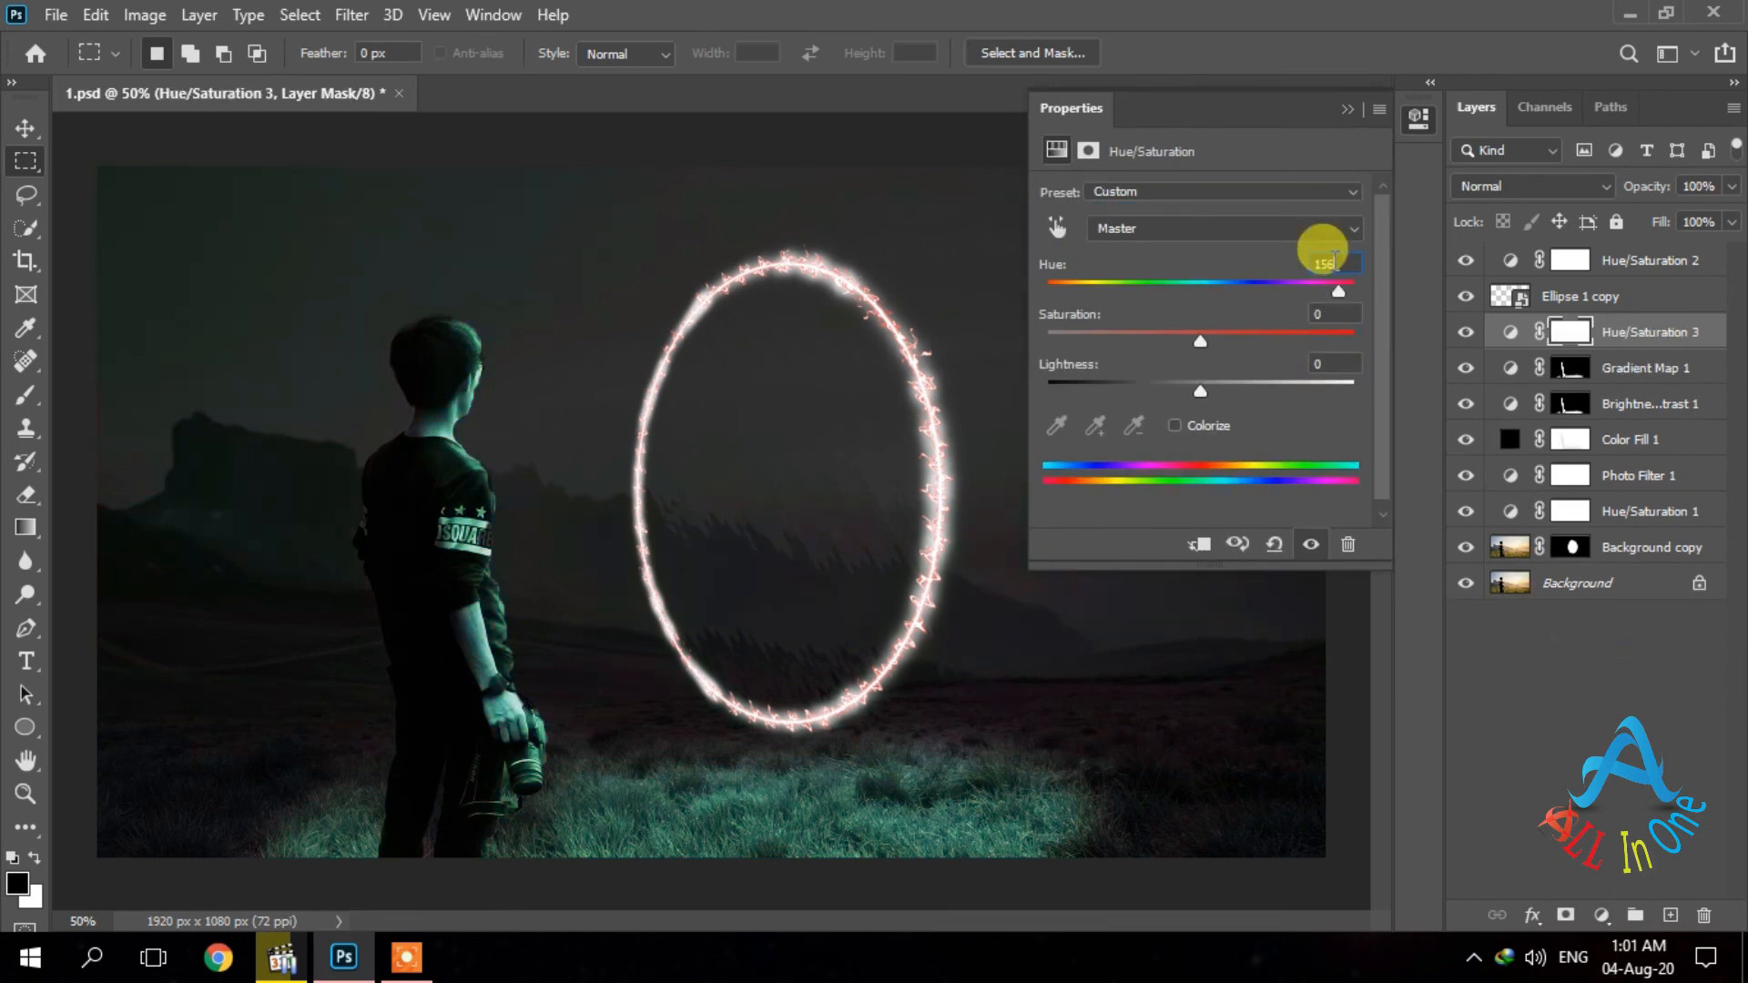
left_click(1338, 314)
type("-")
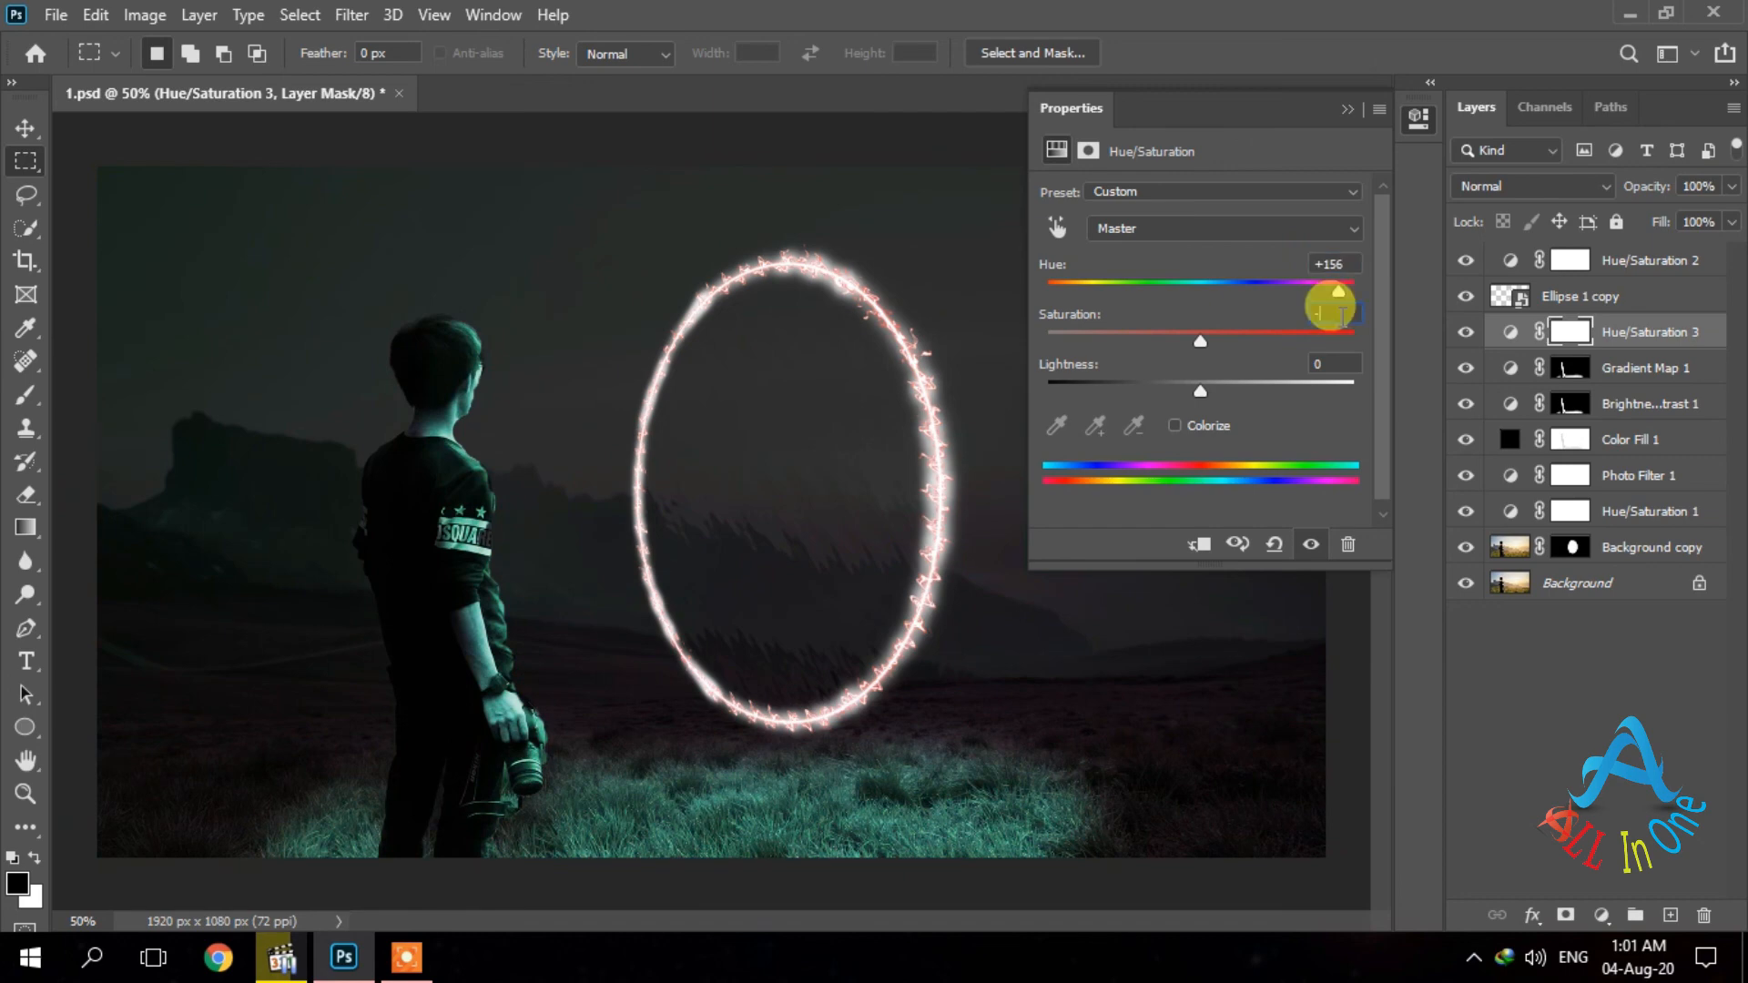
type("25")
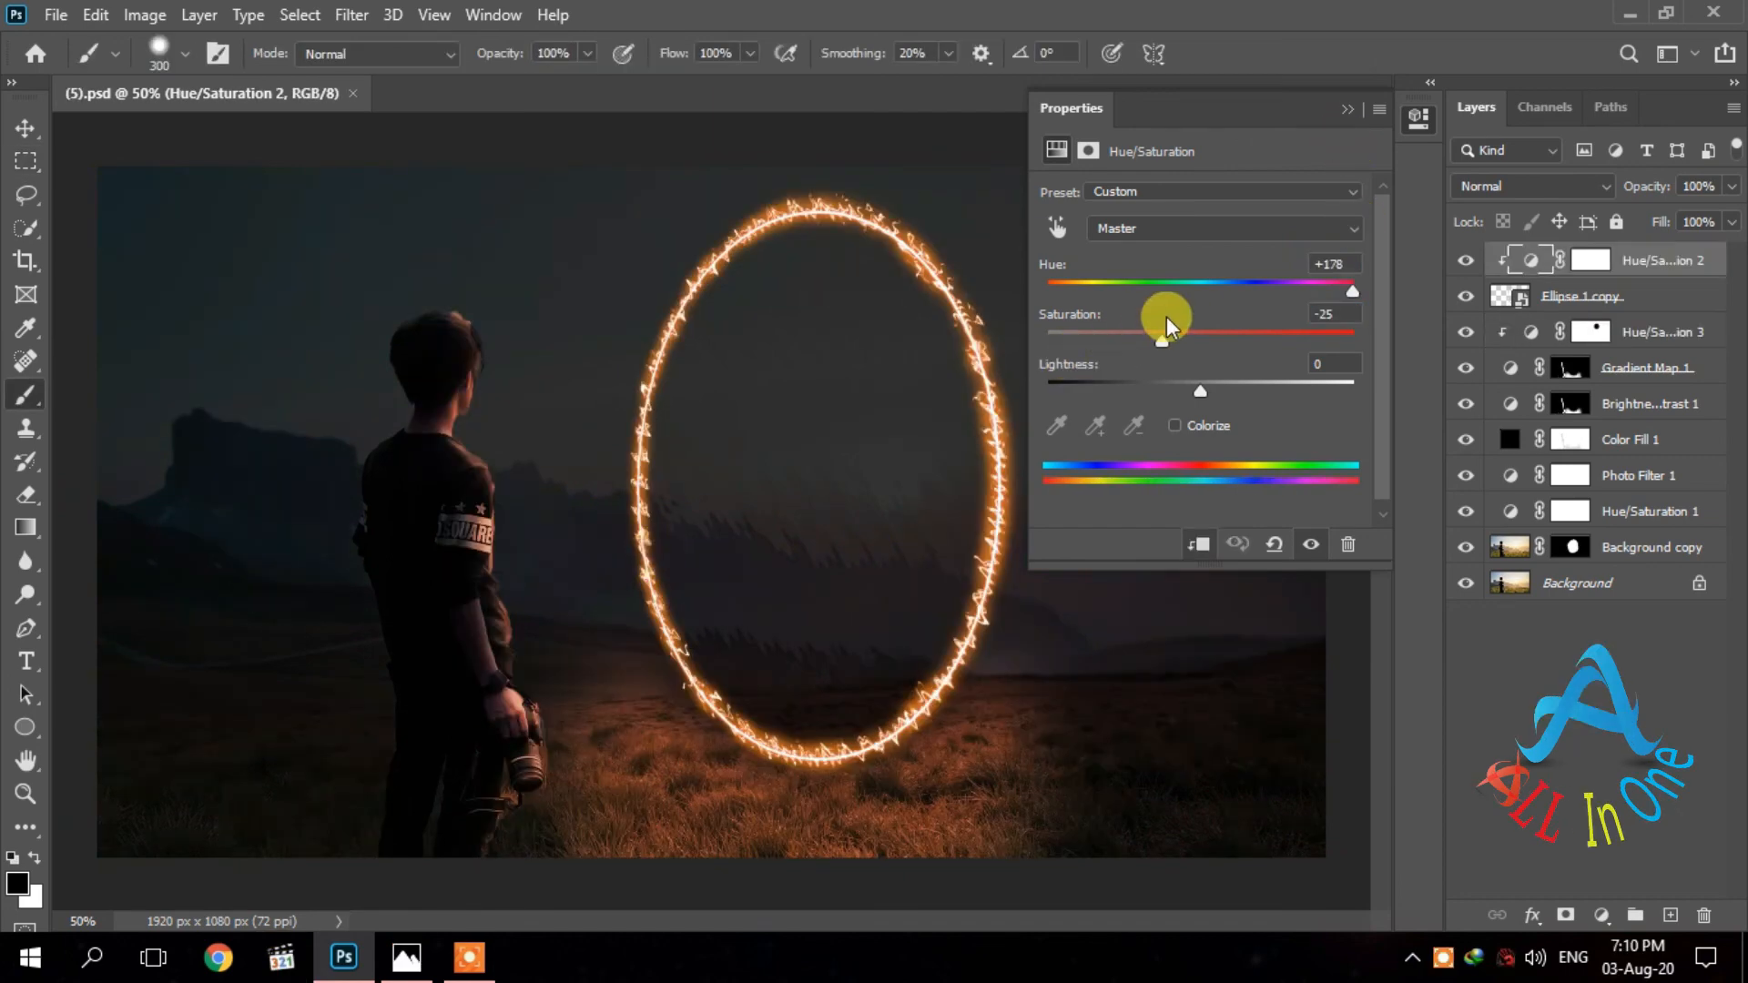
Recolor the portal and its cast light by setting the hue to -38 on Hue/Saturation 2 and -13 on Hue/Saturation 3.
left_click_drag(1352, 292, 1144, 292)
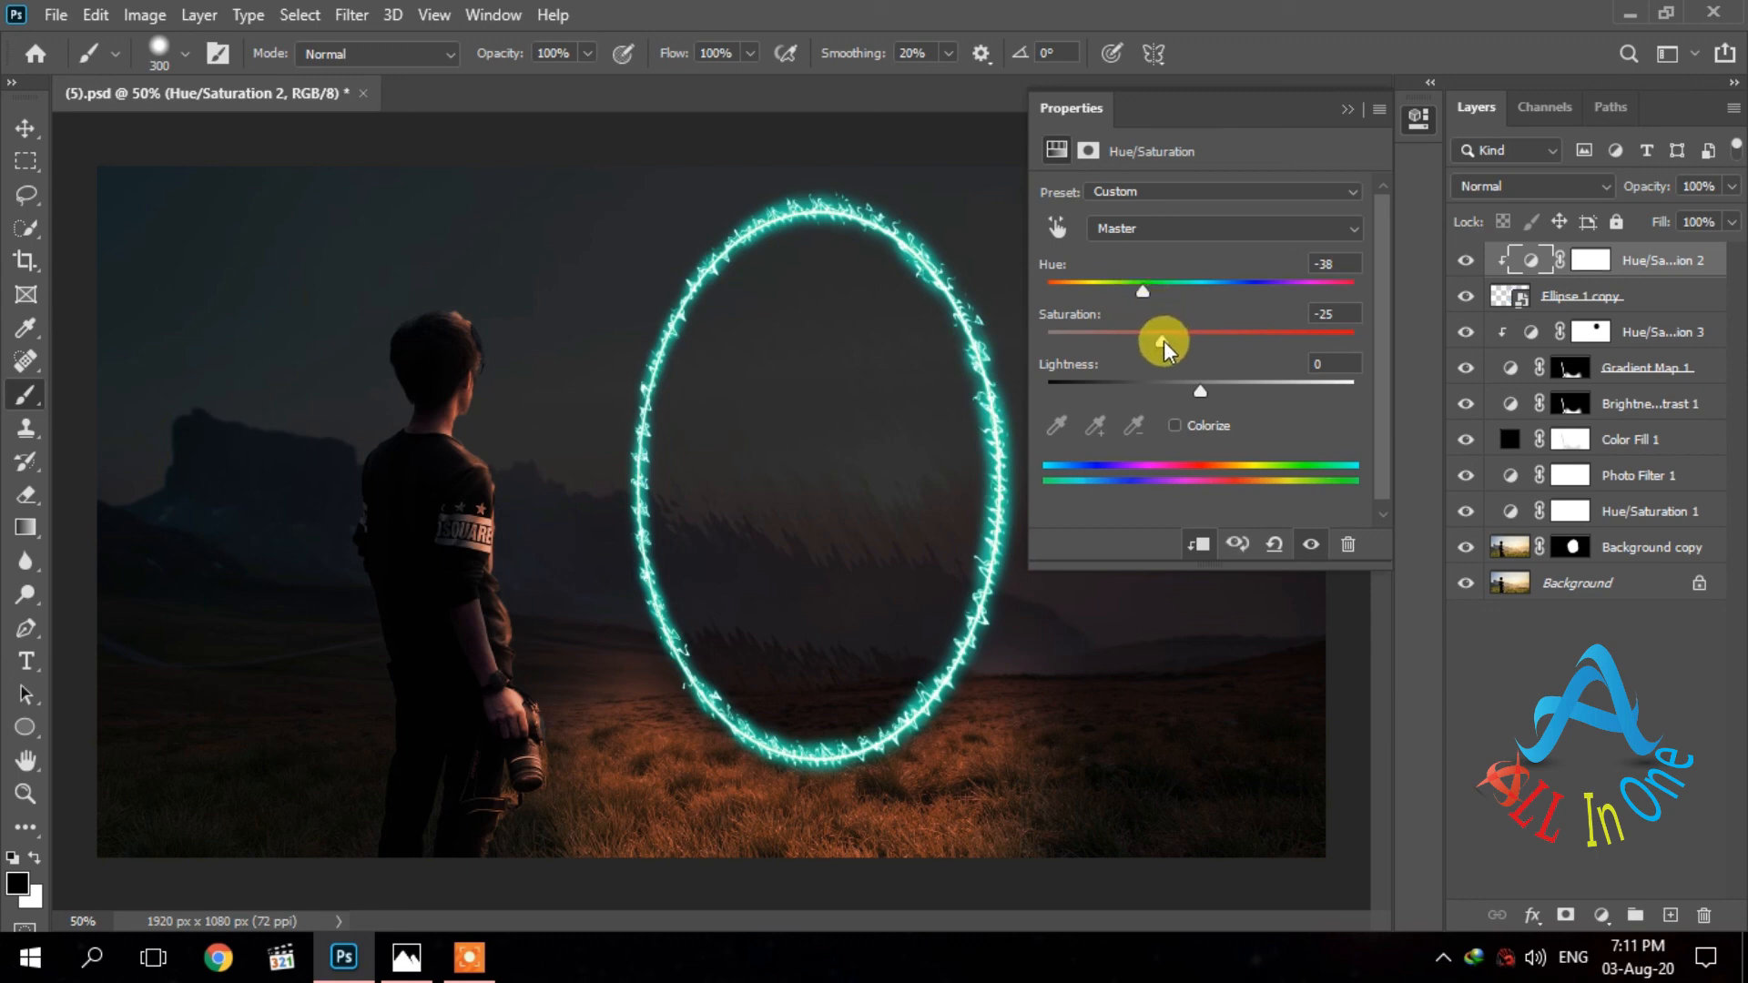
left_click(1650, 333)
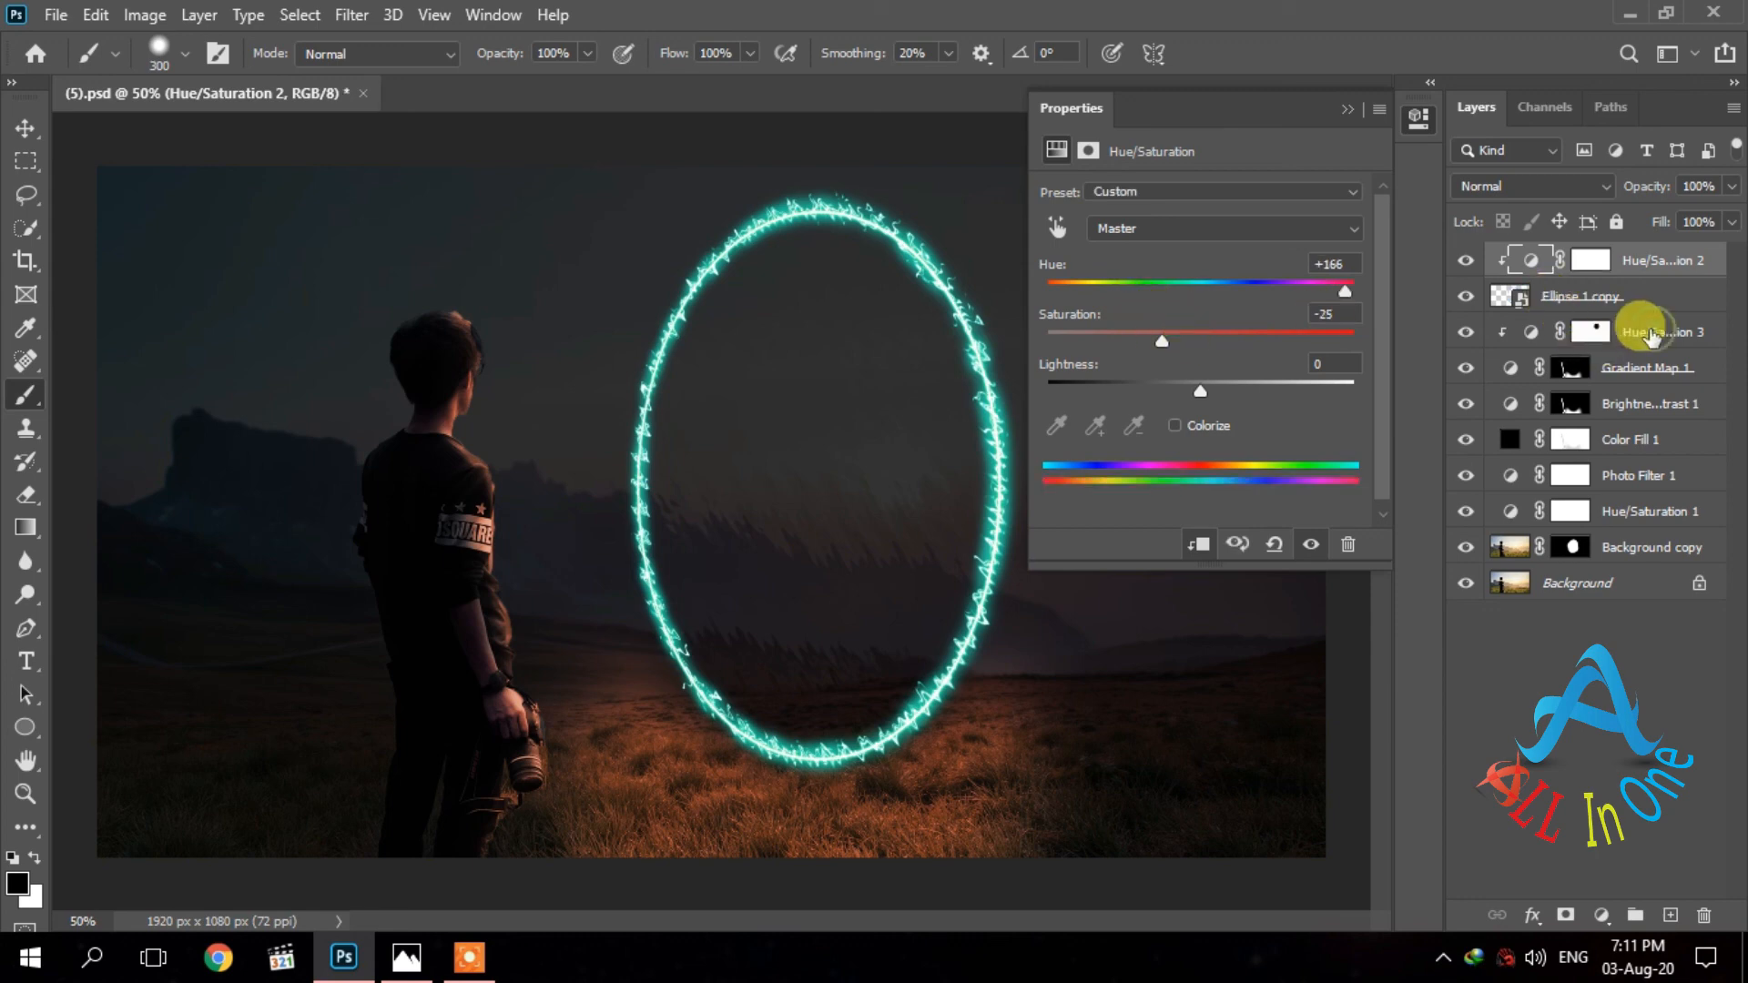
left_click(1530, 331)
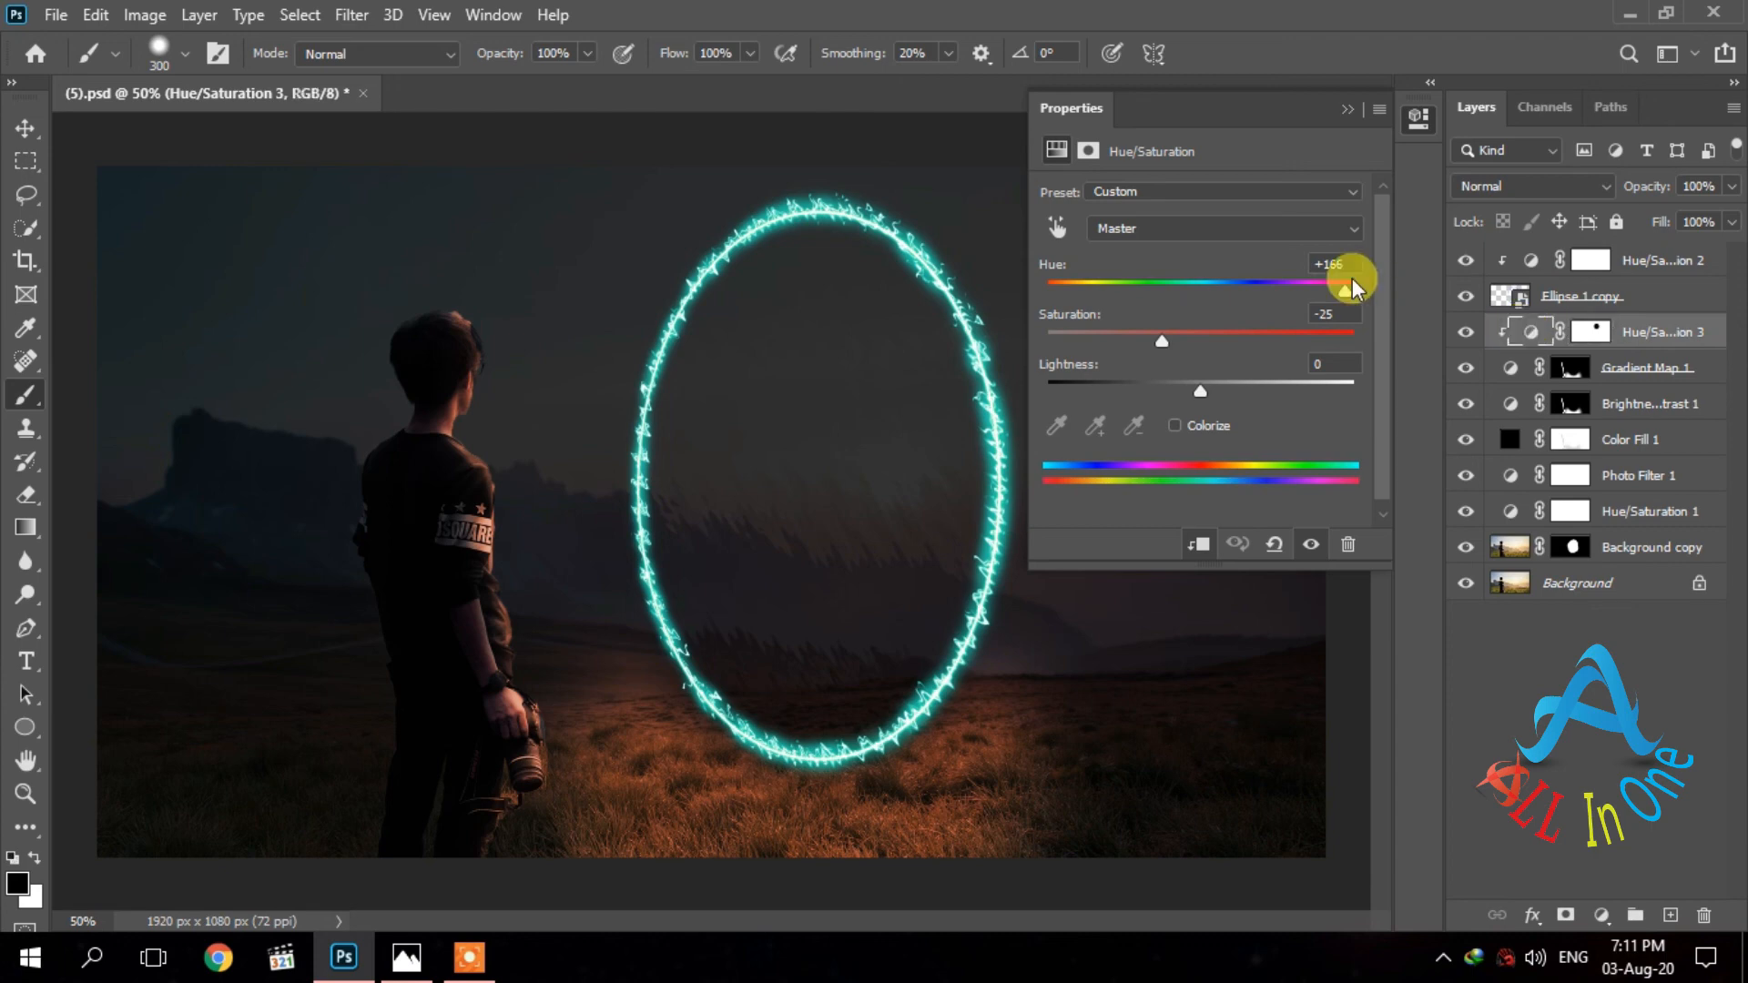
left_click_drag(1346, 290, 1183, 308)
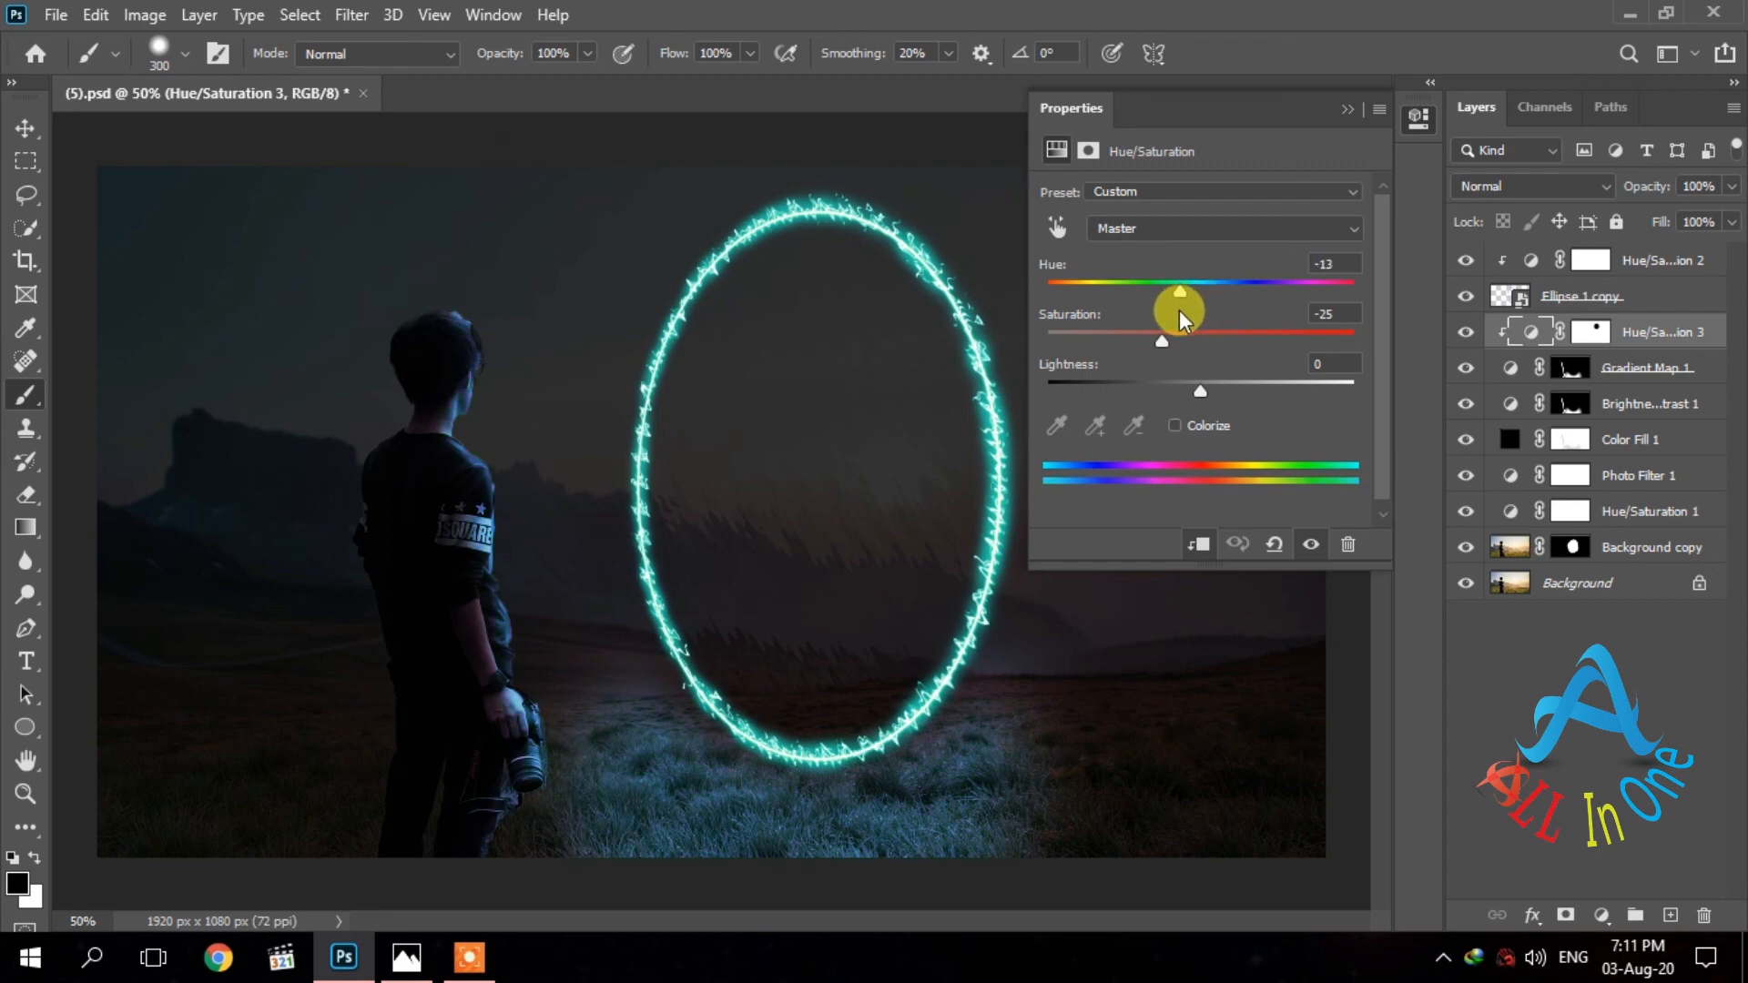